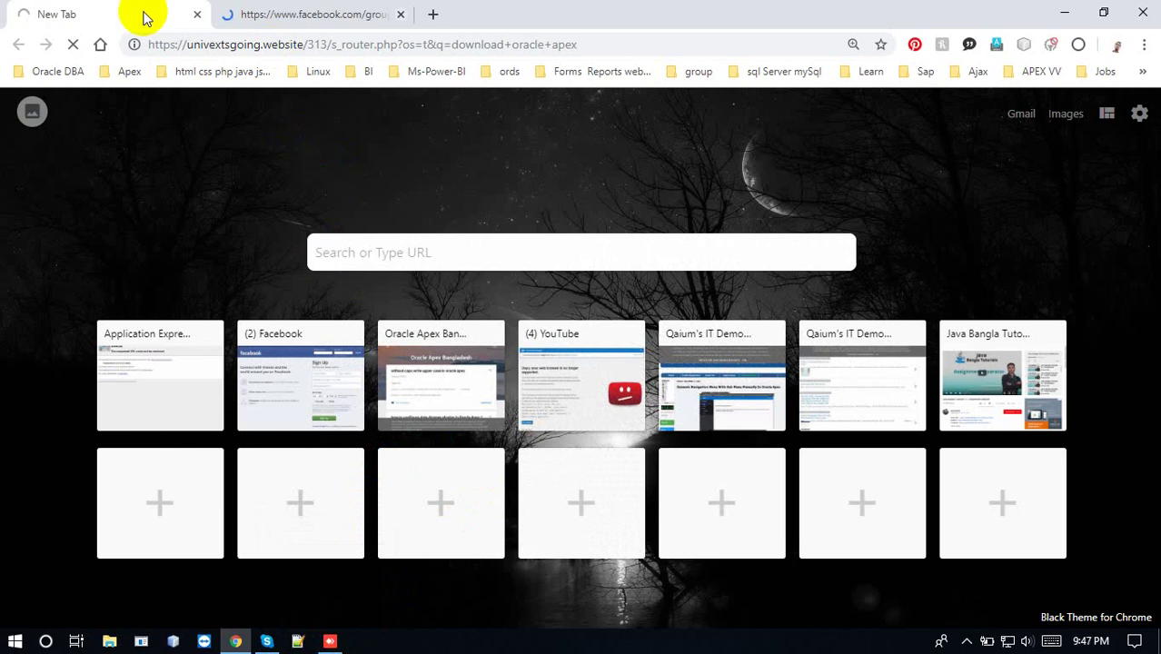
Open the 'Oracle Application Express - Downloads' result from Google and accept the OTN license agreement
{"action": "left_click_drag", "start_coordinate": [146, 18], "coordinate": [337, 9]}
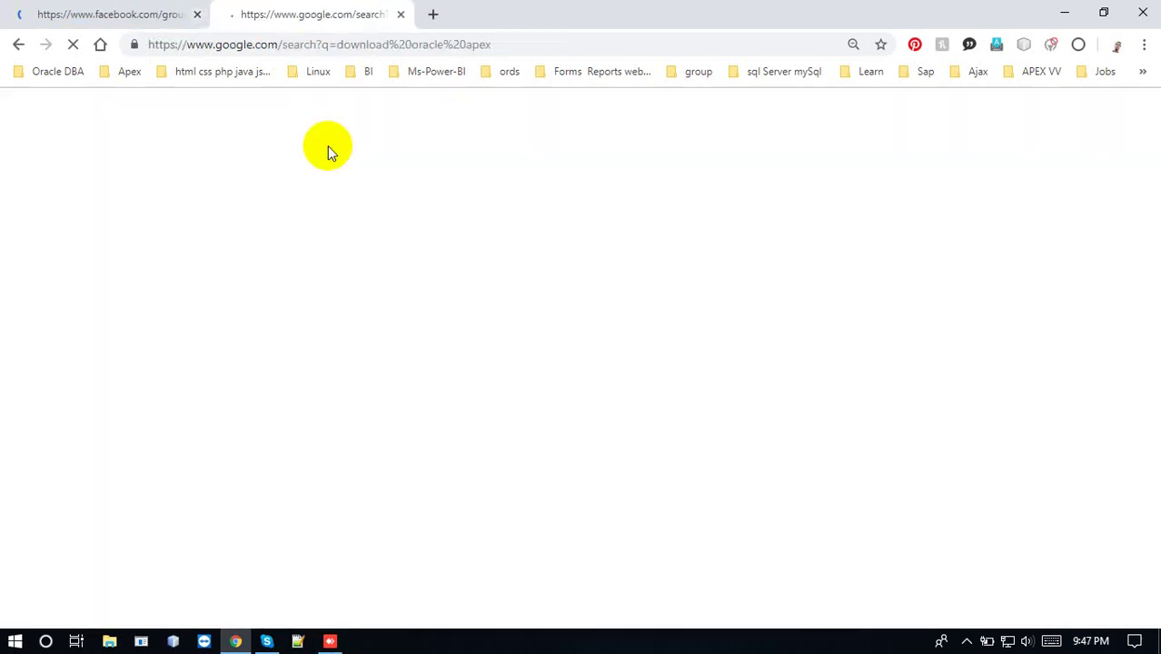
{"action": "left_click", "coordinate": [138, 15]}
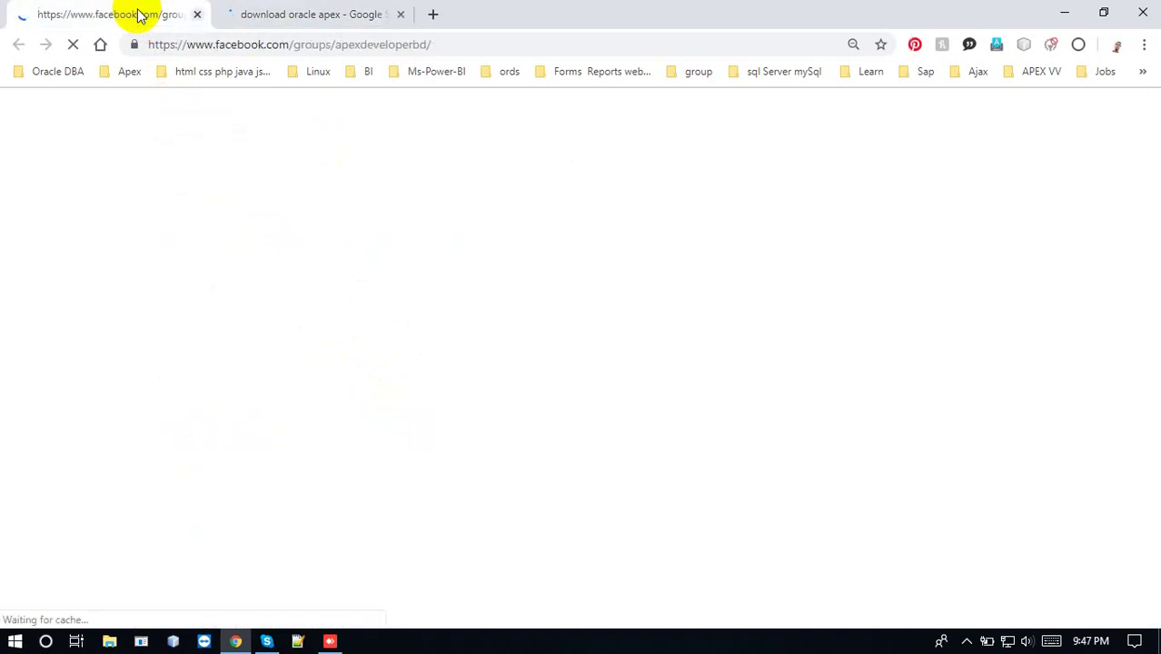
{"action": "left_click", "coordinate": [292, 11]}
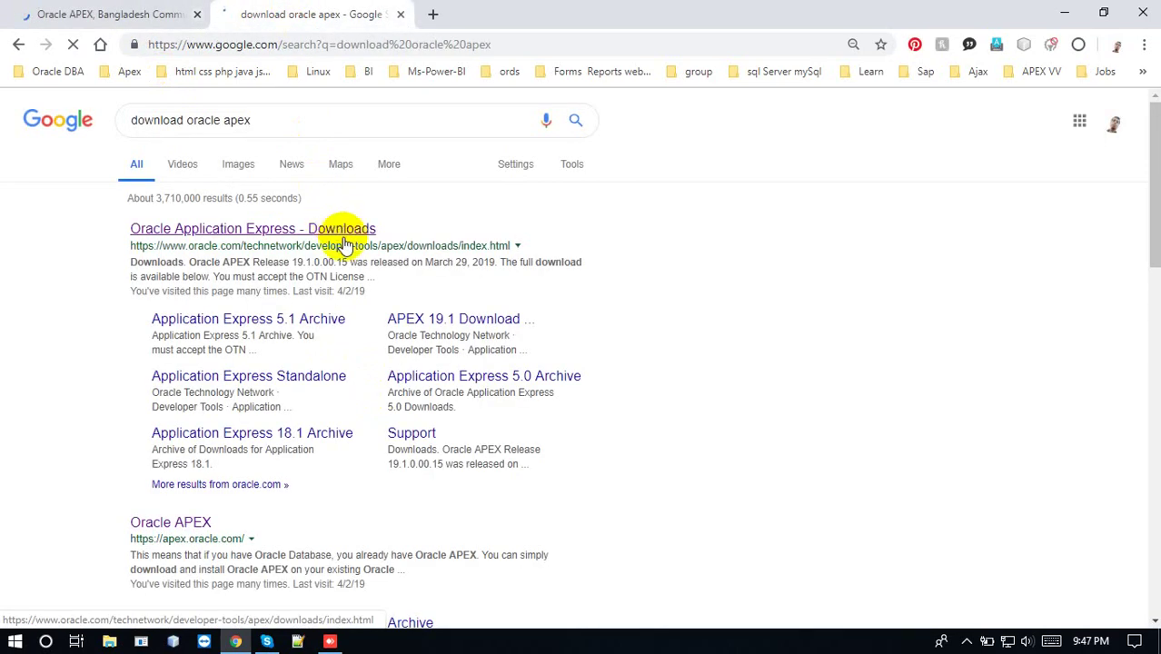
{"action": "left_click", "coordinate": [344, 238]}
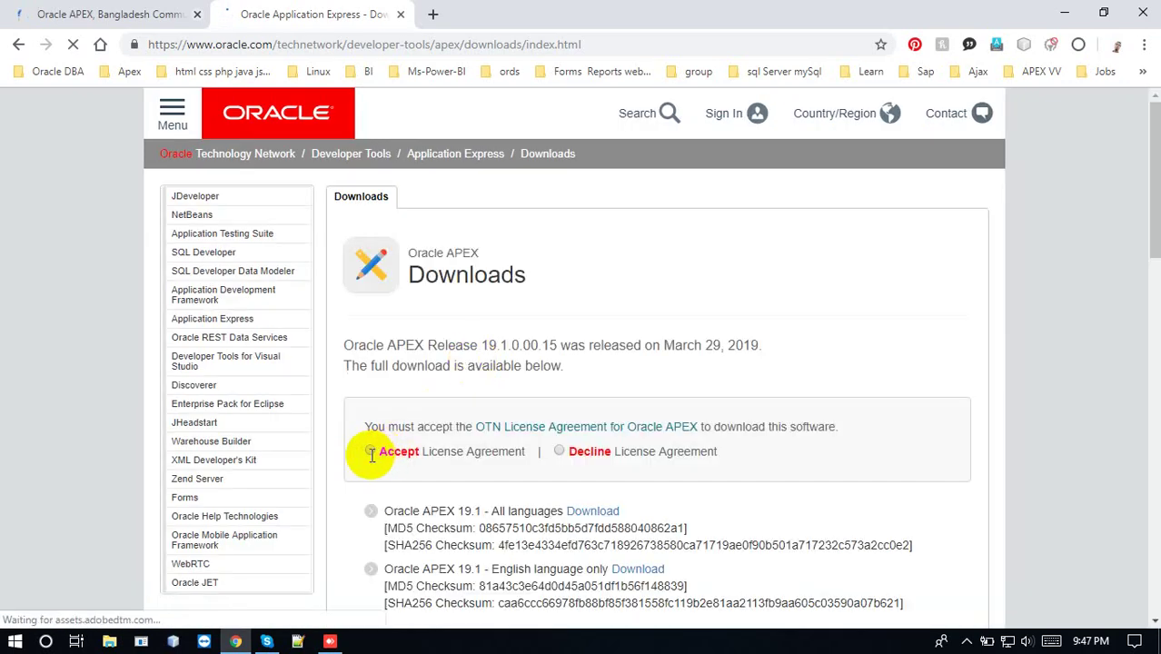
{"action": "left_click", "coordinate": [369, 451]}
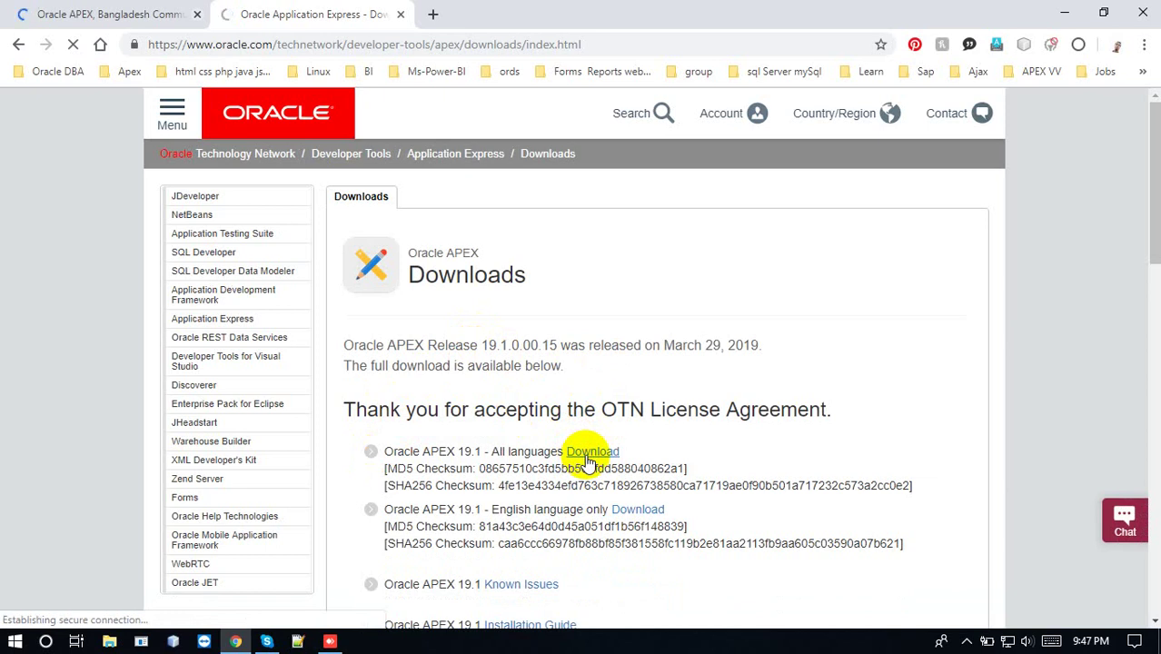
Sign in to the Oracle account so apex_19.1.zip downloads, then close the Oracle tabs
{"action": "left_click_drag", "start_coordinate": [1152, 229], "coordinate": [1156, 301]}
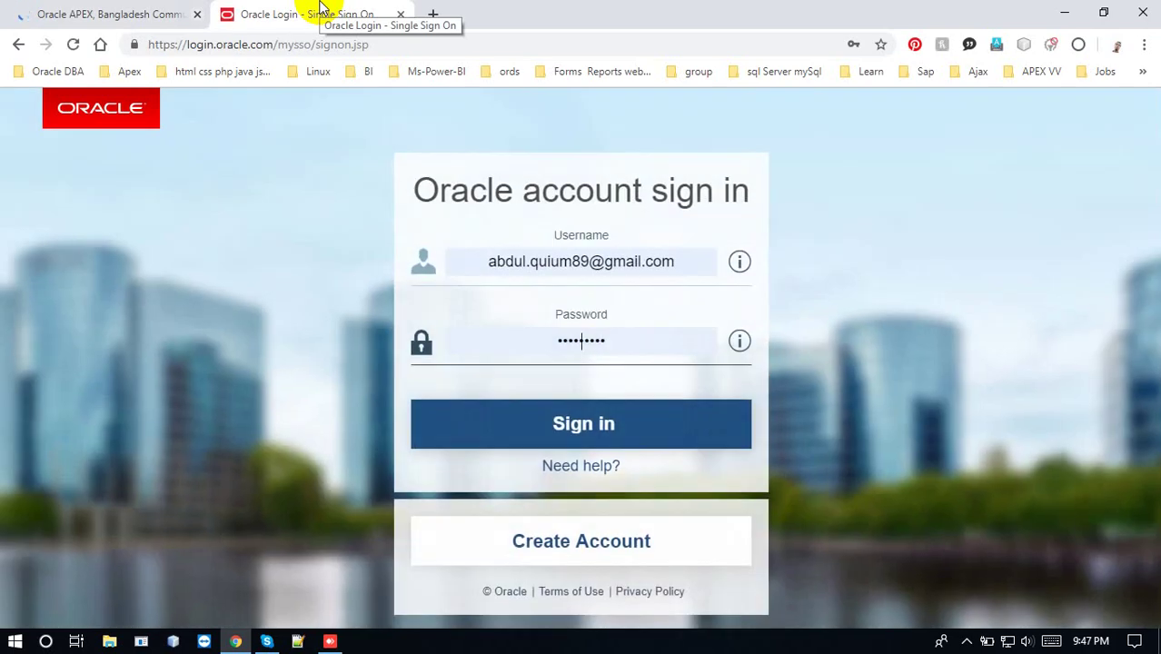
{"action": "left_click", "coordinate": [513, 428]}
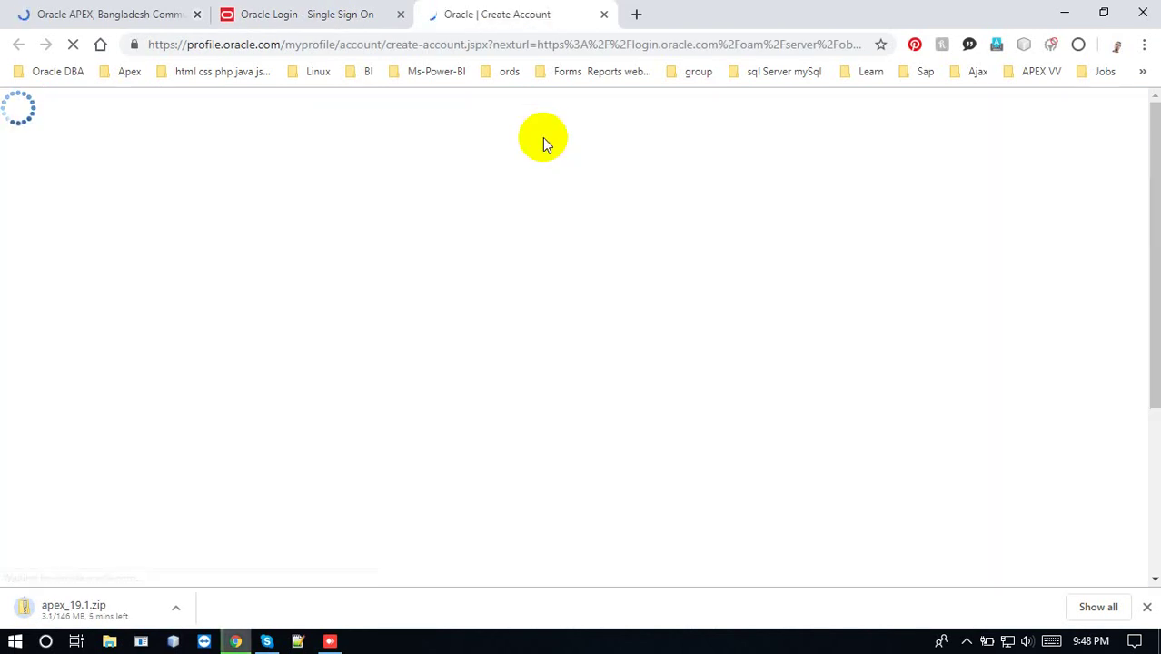
{"action": "left_click", "coordinate": [604, 15]}
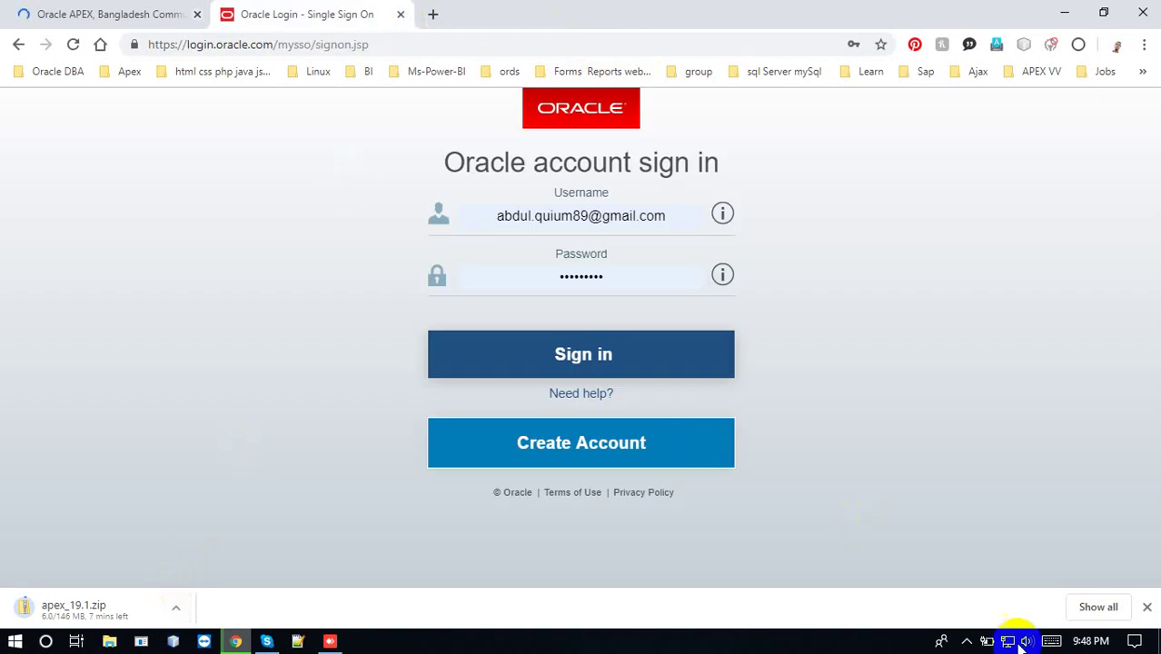
{"action": "left_click", "coordinate": [967, 642]}
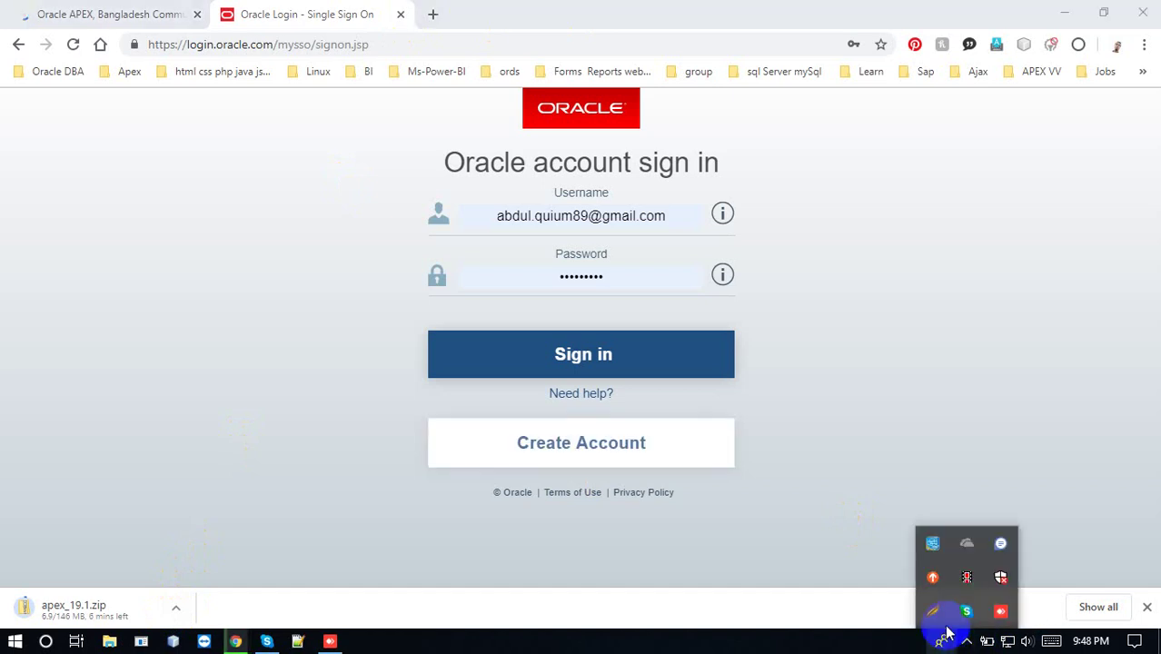
{"action": "left_click", "coordinate": [966, 577]}
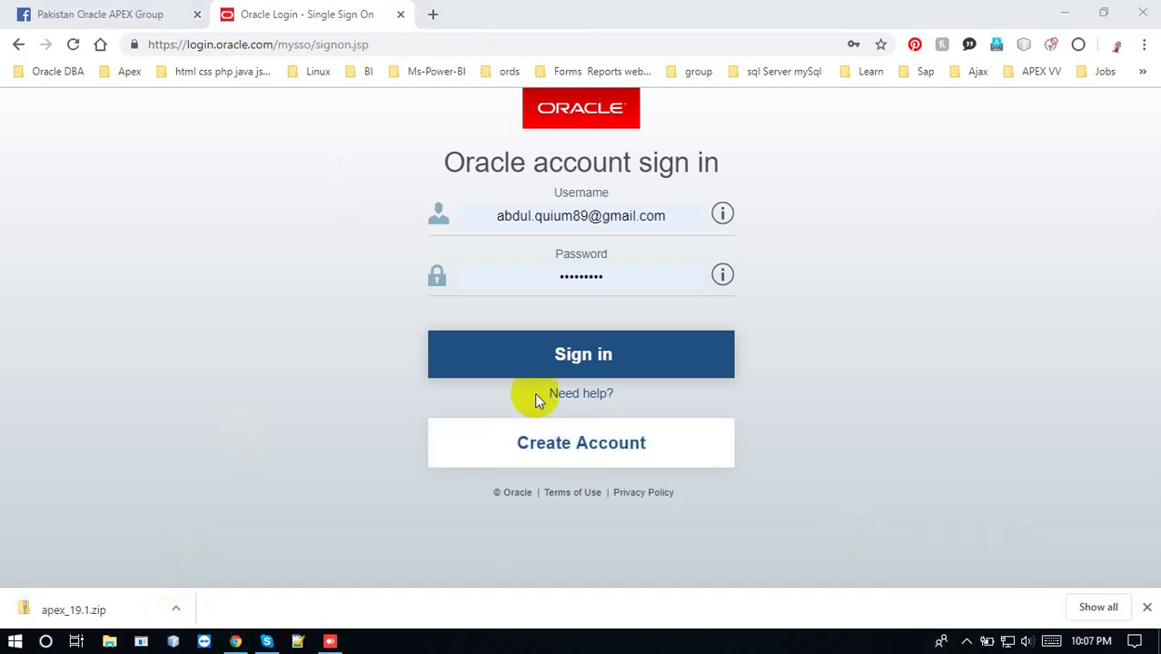
{"action": "left_click", "coordinate": [400, 15]}
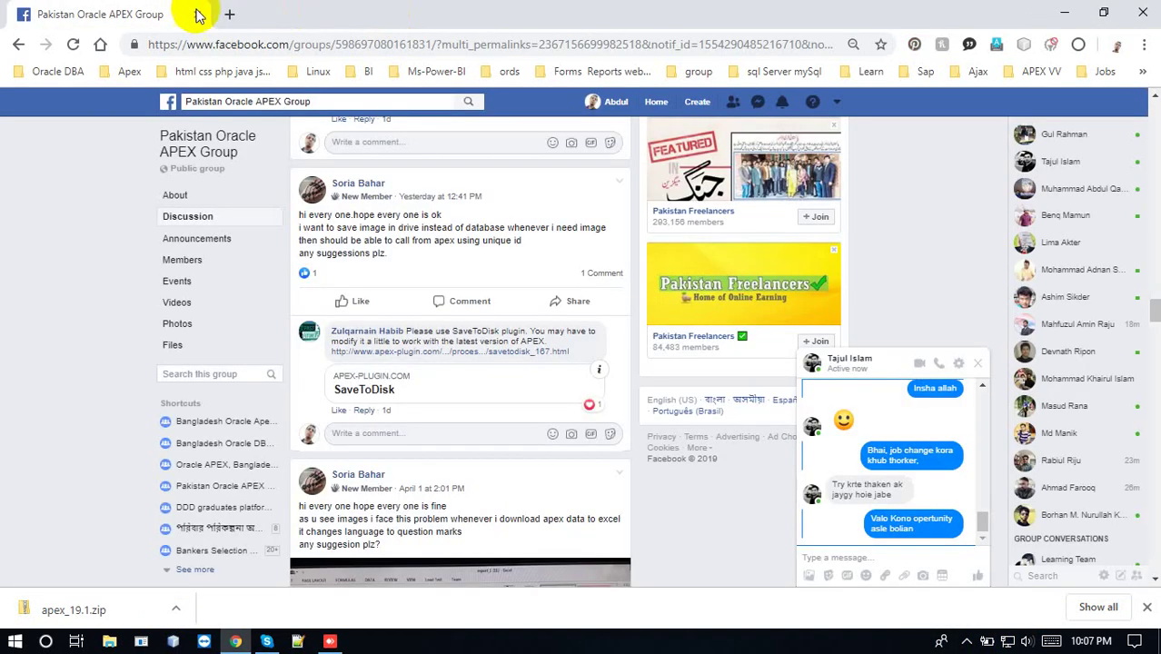
Close the browser and locate apex_19.1.zip in Downloads, sorted newest first
{"action": "left_click", "coordinate": [198, 14]}
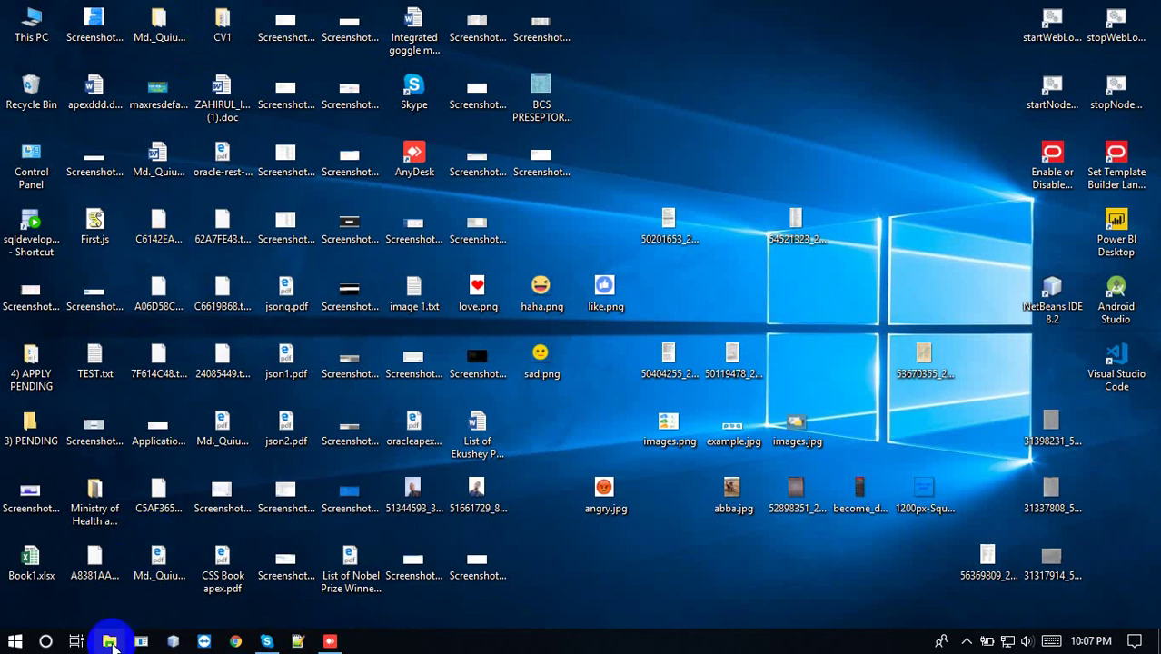
{"action": "left_click", "coordinate": [109, 642]}
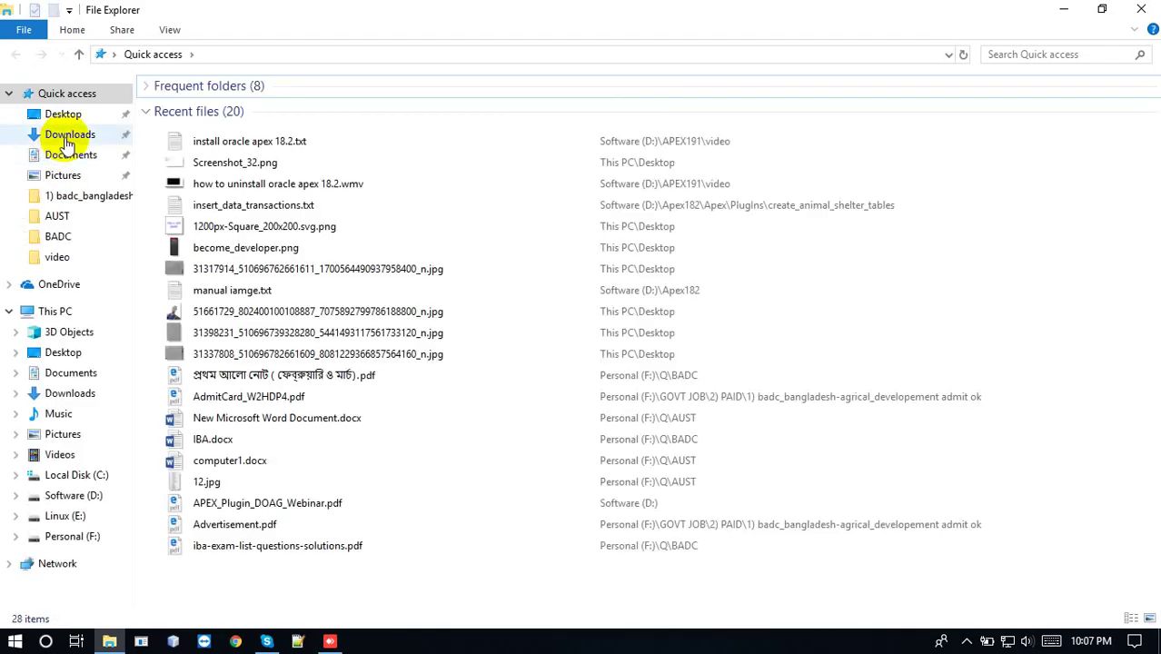
{"action": "left_click", "coordinate": [68, 137]}
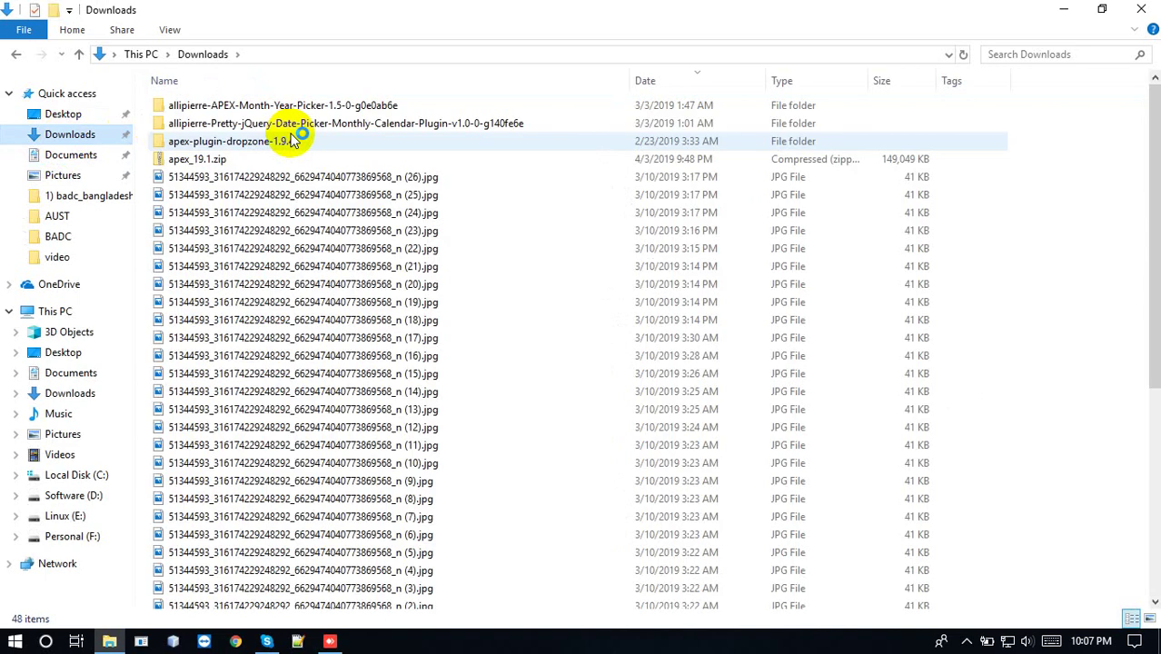
{"action": "left_click", "coordinate": [699, 80]}
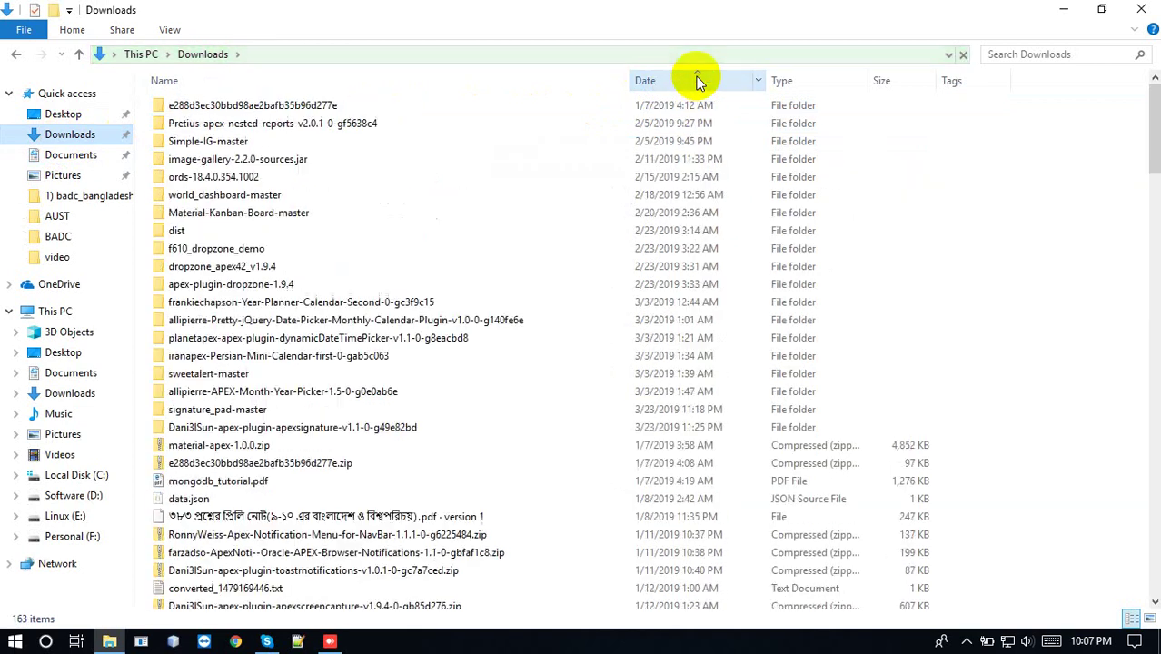
{"action": "left_click", "coordinate": [698, 81]}
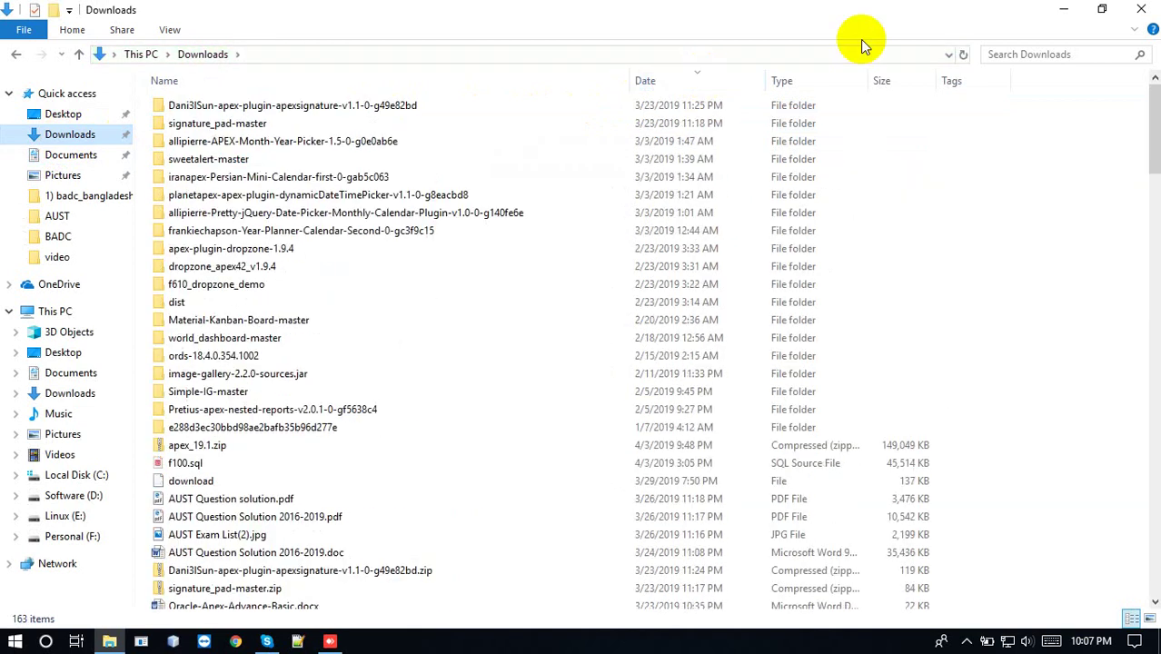
{"action": "left_click", "coordinate": [1004, 52]}
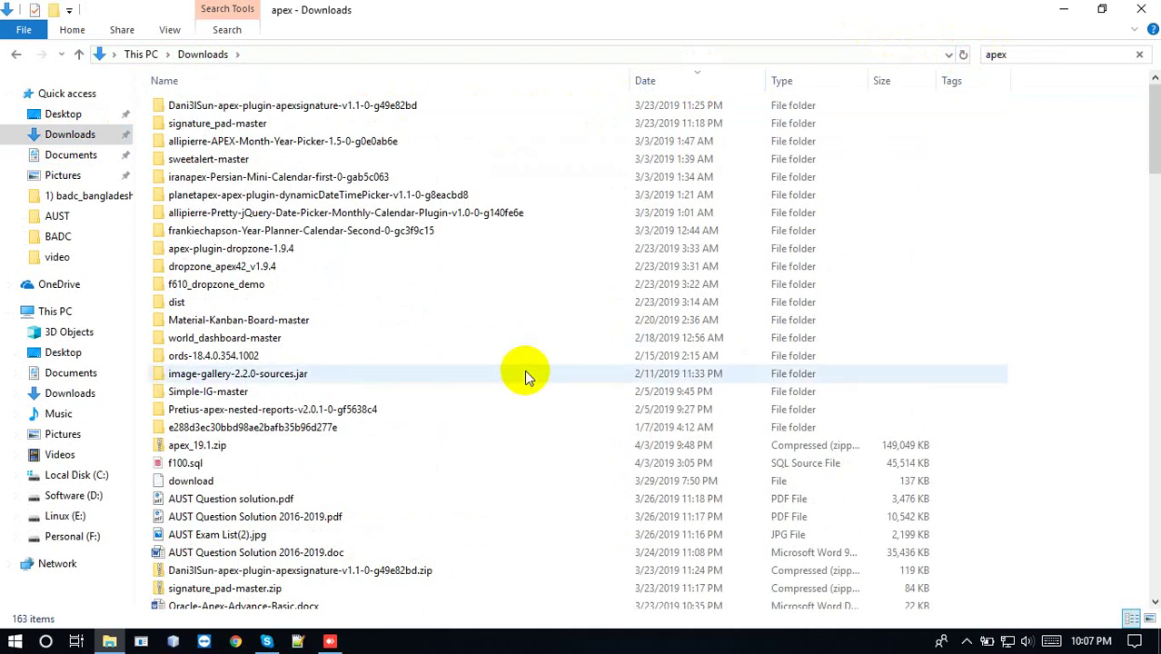
{"action": "left_click", "coordinate": [244, 446]}
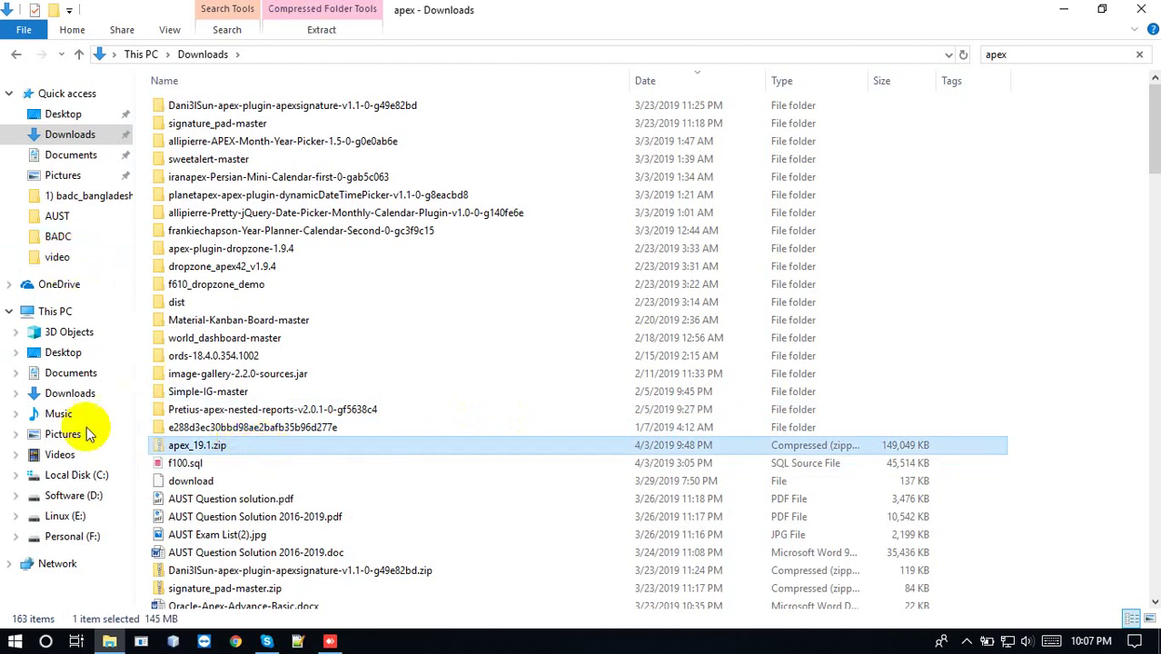
Try moving apex_19.1.zip to Local Disk (C:), cancel, check C:\Oracle, and return to Downloads
{"action": "left_click", "coordinate": [83, 495]}
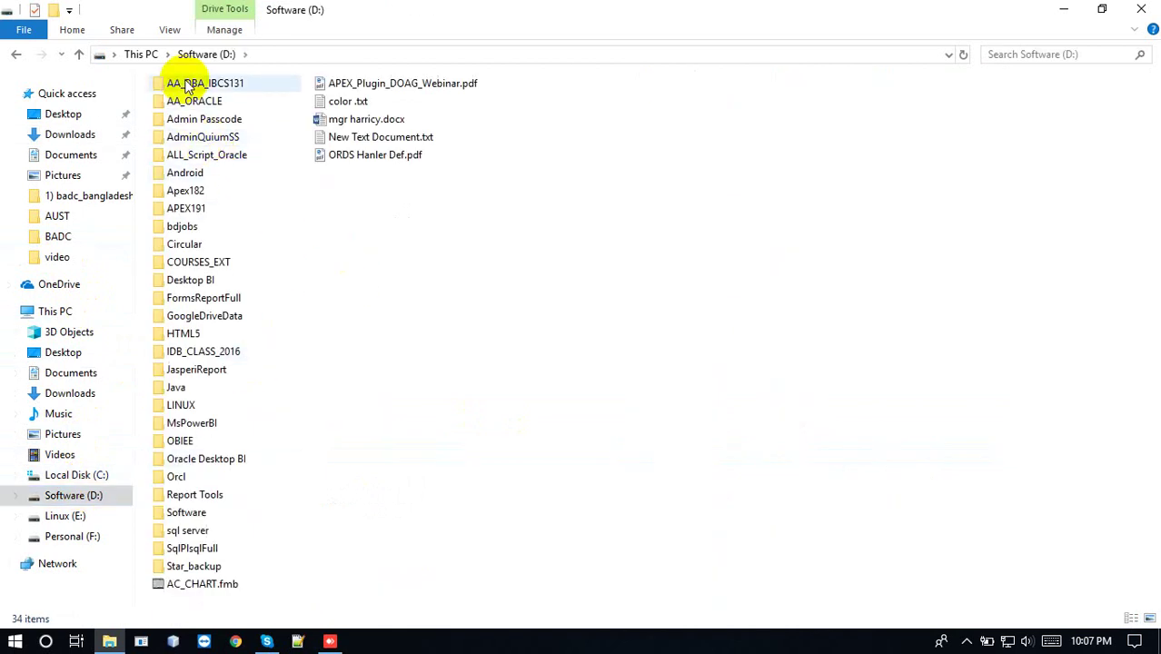
{"action": "left_click", "coordinate": [142, 55]}
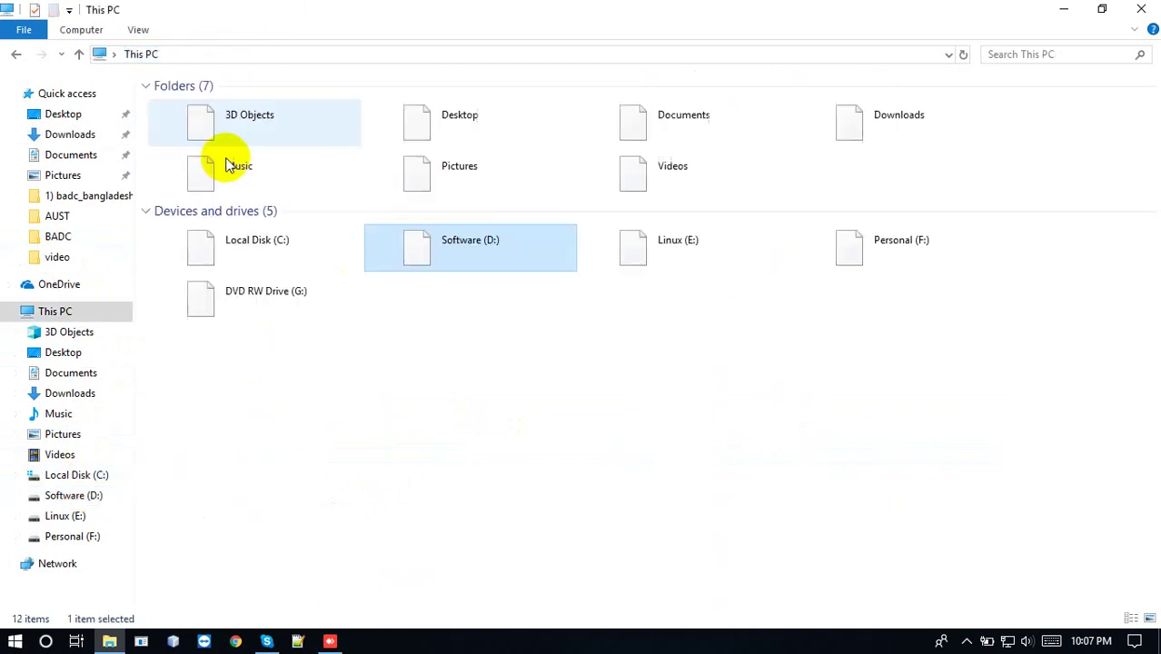
{"action": "double_click", "coordinate": [186, 242]}
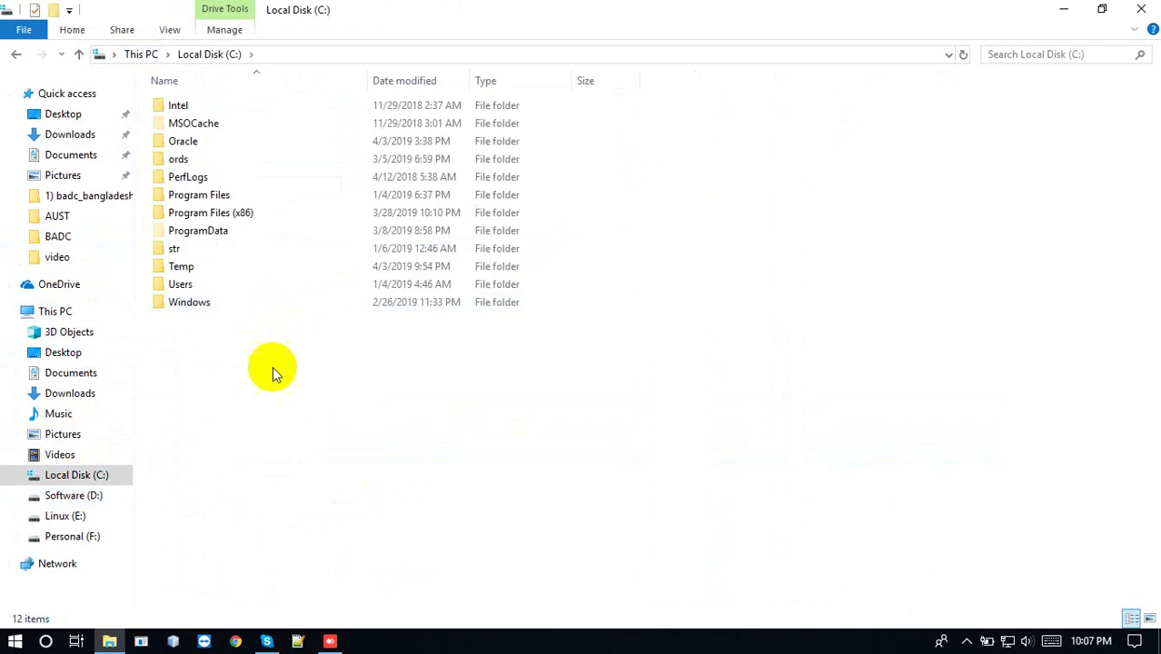
{"action": "key", "text": "ctrl+v"}
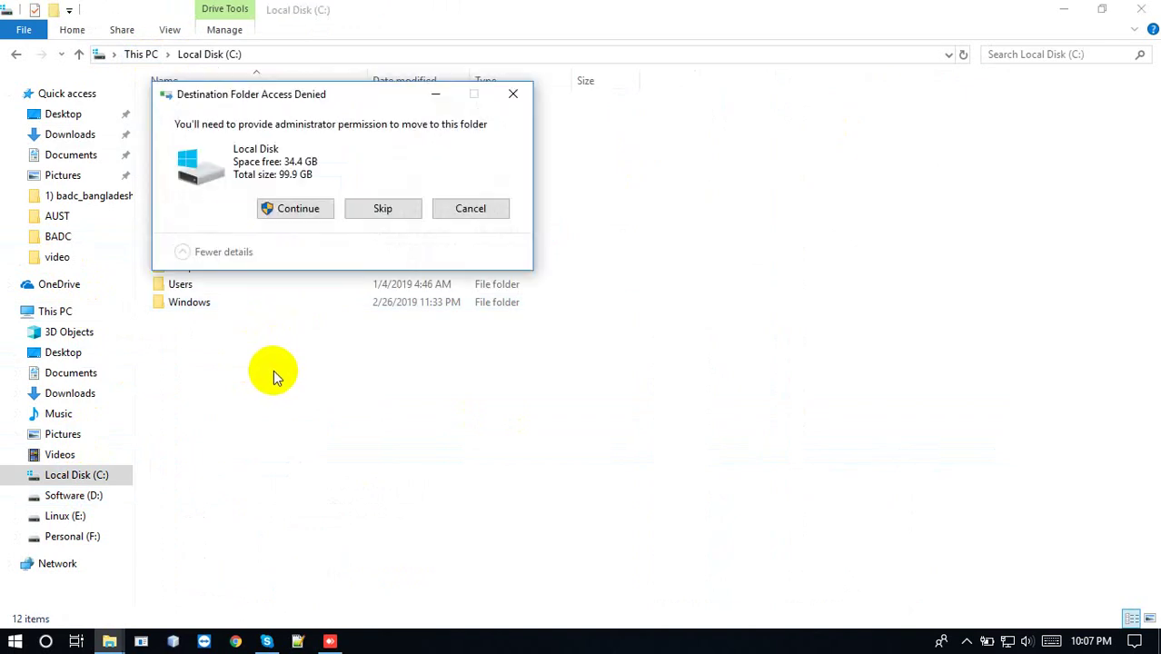
{"action": "left_click", "coordinate": [514, 97]}
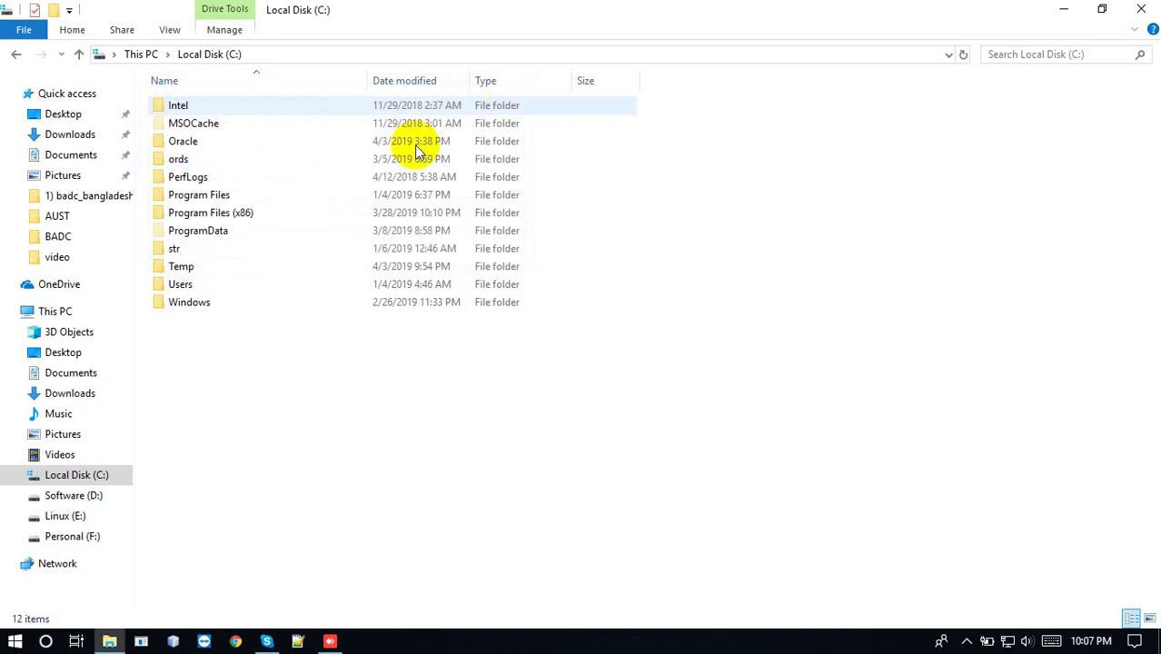
{"action": "double_click", "coordinate": [187, 143]}
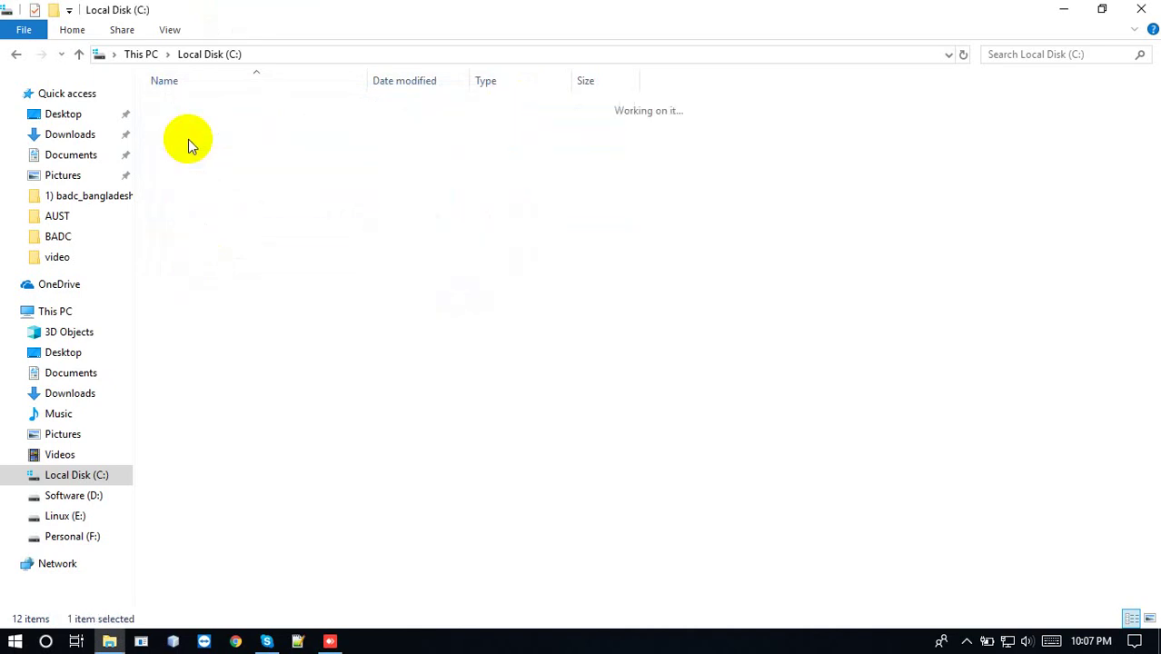
{"action": "right_click", "coordinate": [250, 197]}
{"action": "left_click", "coordinate": [215, 339]}
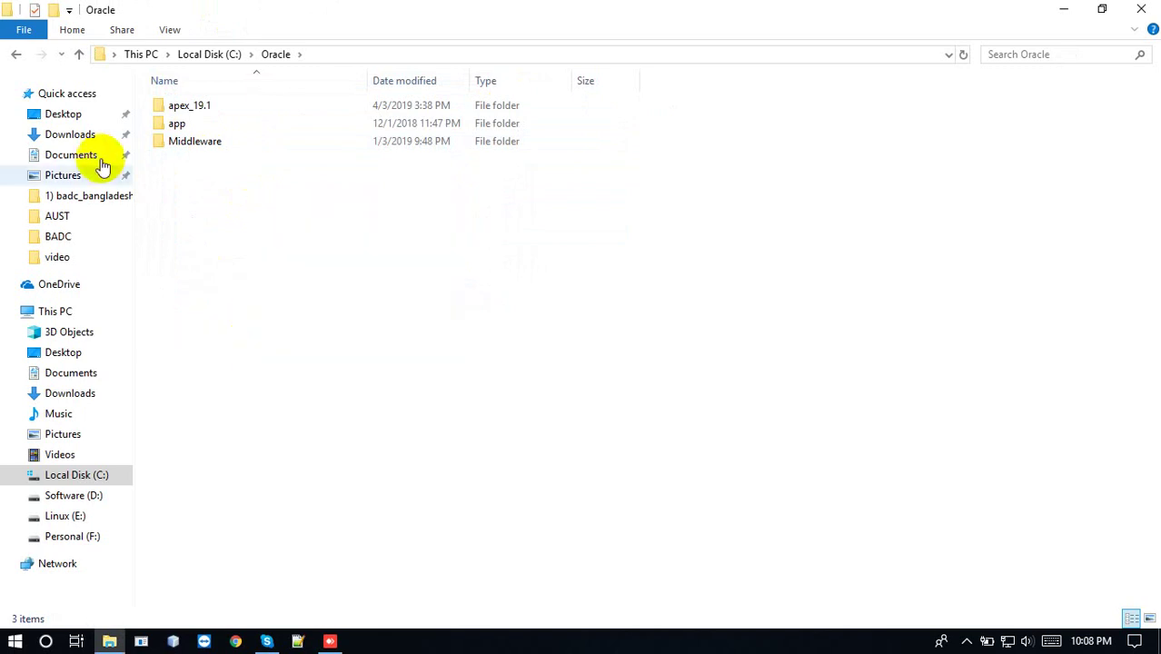
{"action": "left_click", "coordinate": [70, 134]}
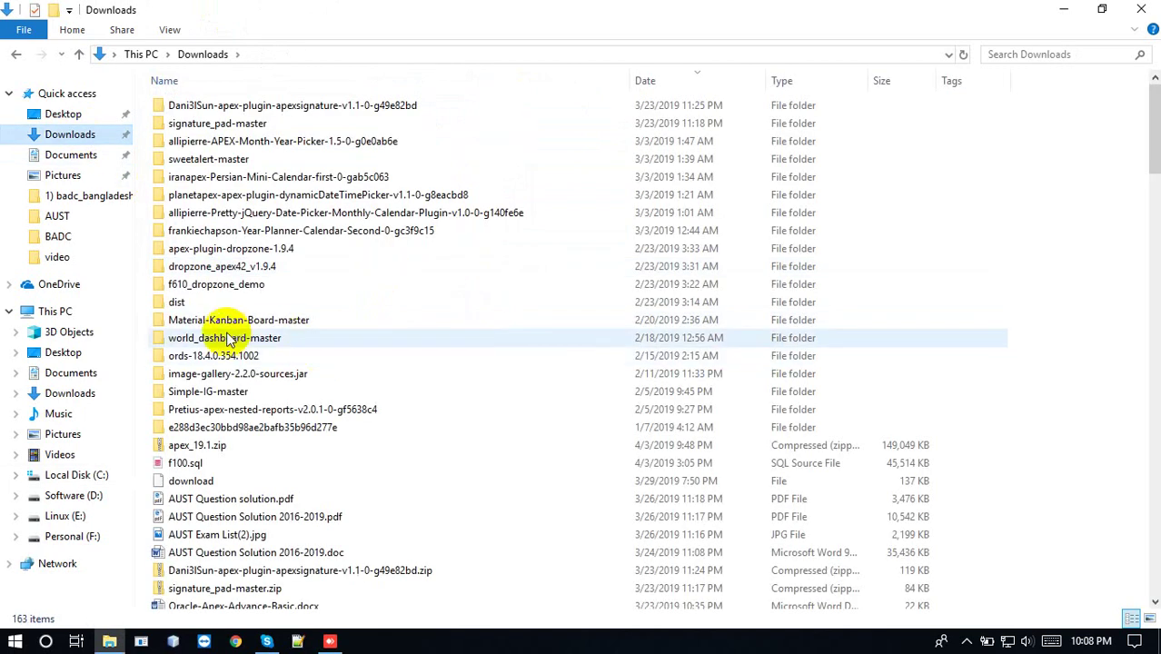
Attempt pasting apex_19.1.zip into Local Disk (C:) and dismiss the access-denied warning
{"action": "left_click", "coordinate": [234, 447]}
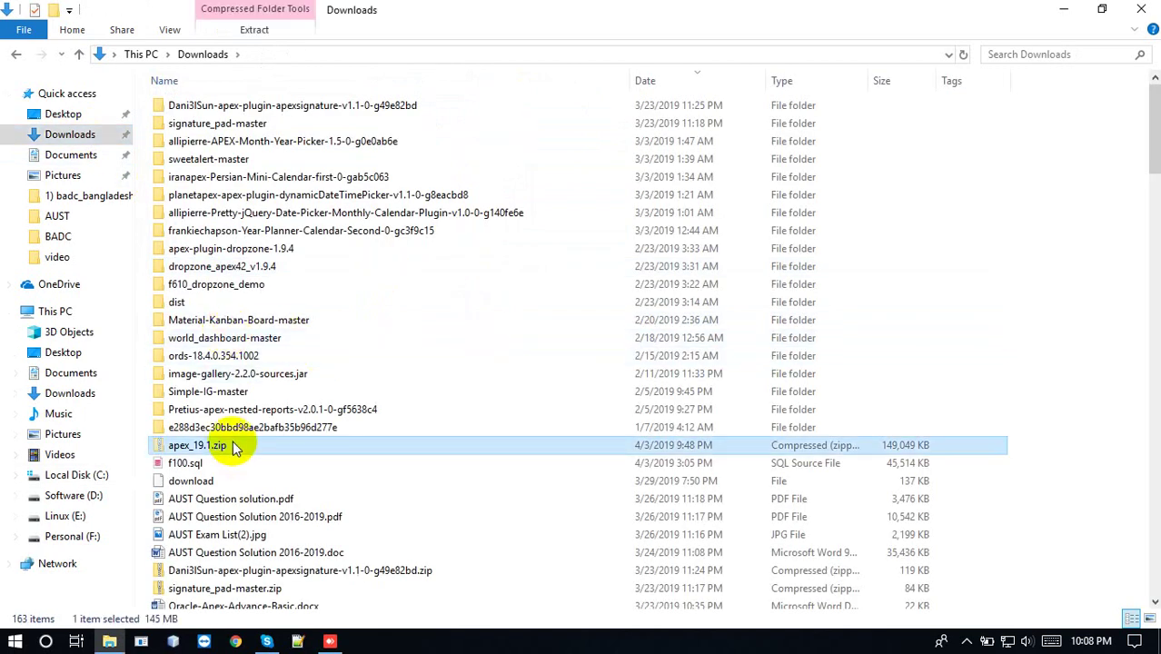
{"action": "left_click", "coordinate": [80, 475]}
{"action": "key", "text": "ctrl+v"}
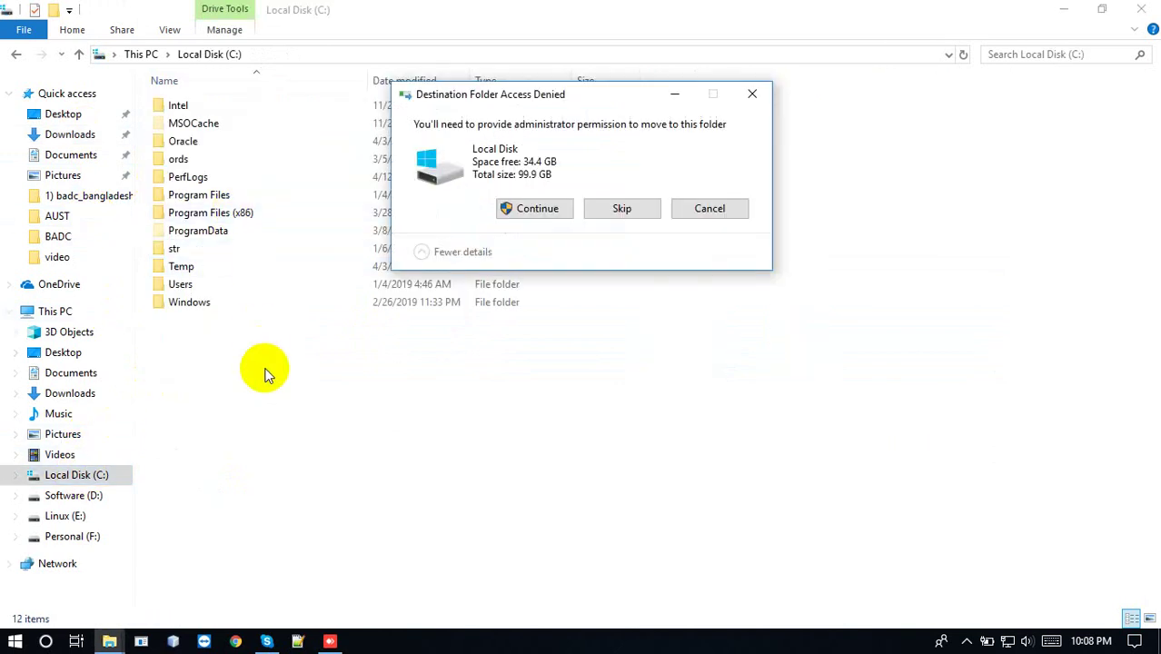
{"action": "left_click", "coordinate": [701, 207]}
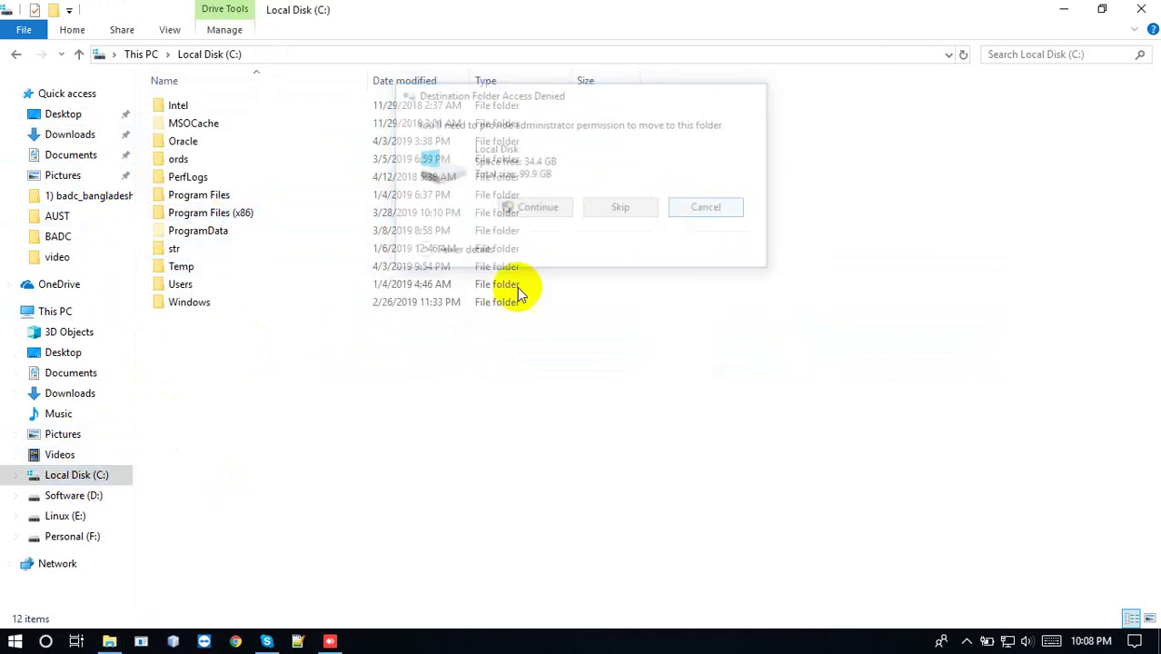
{"action": "right_click", "coordinate": [379, 431]}
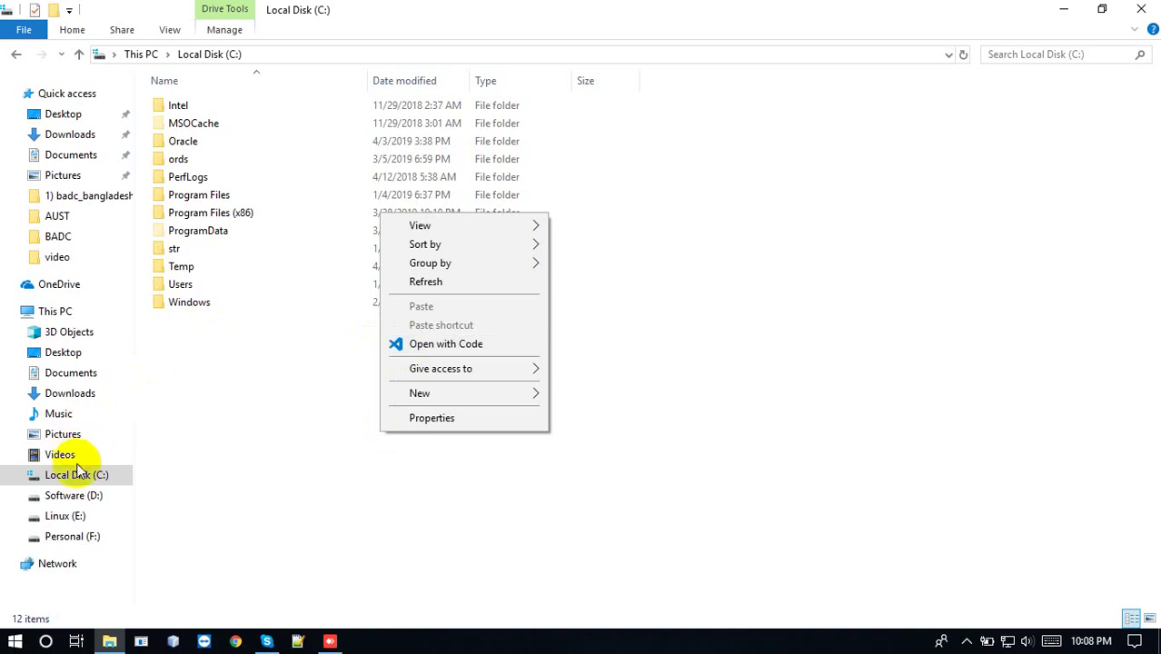
Move apex_19.1.zip from Downloads into Software (D:) and select the APEX191 folder
{"action": "left_click", "coordinate": [71, 135]}
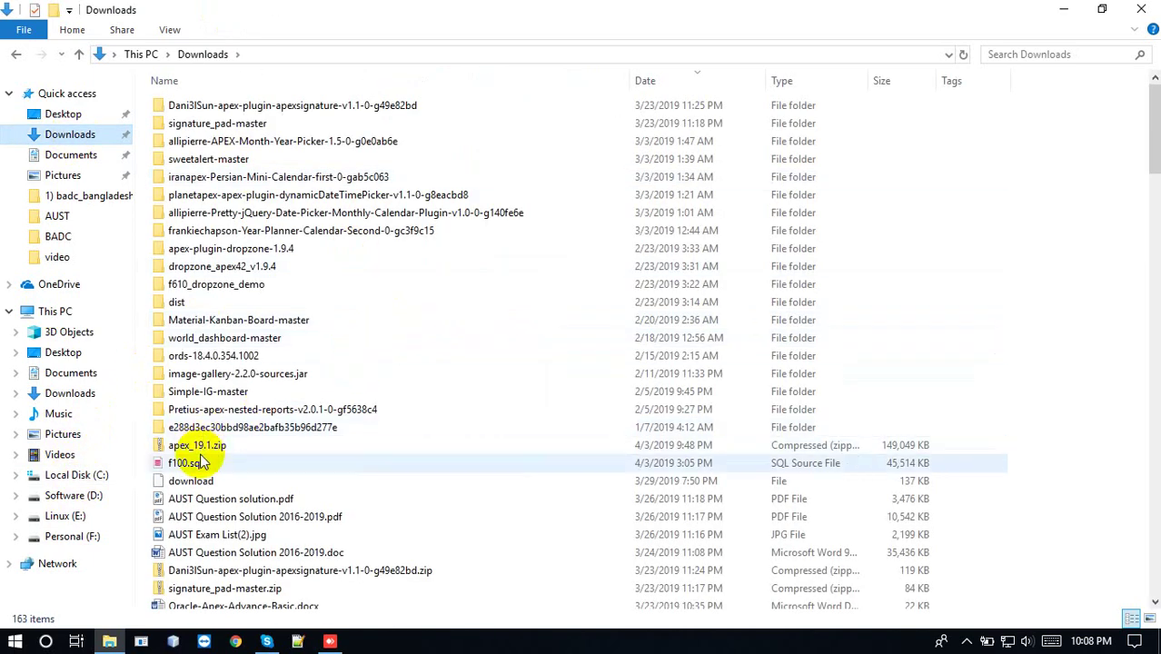
{"action": "left_click", "coordinate": [209, 446]}
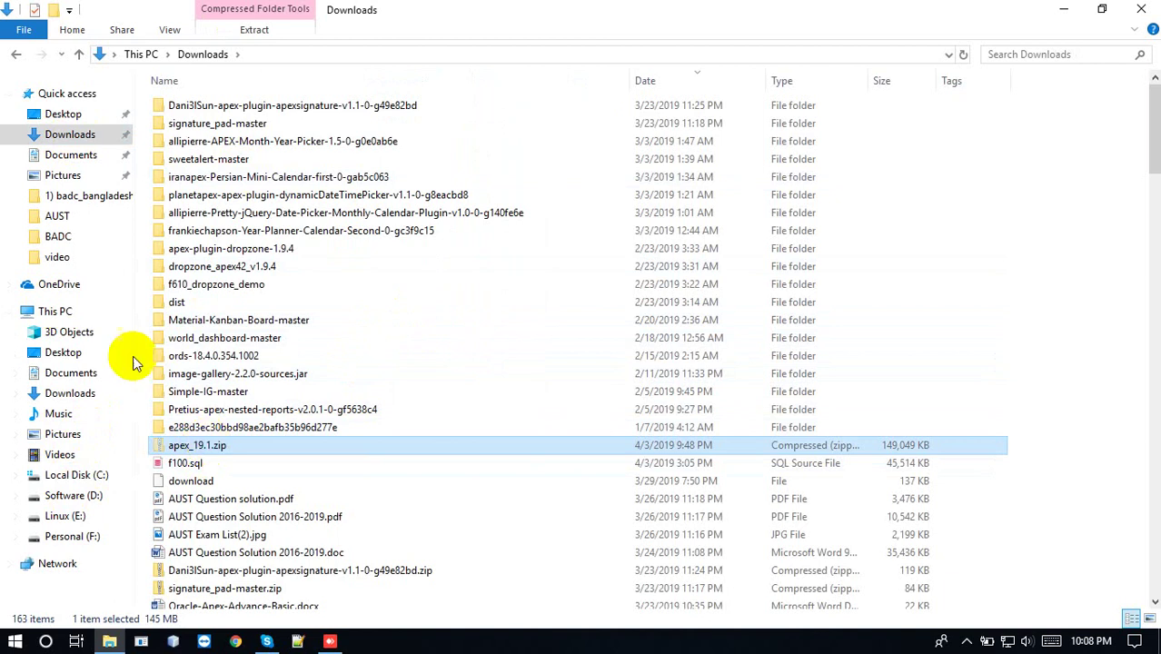
{"action": "left_click", "coordinate": [74, 496]}
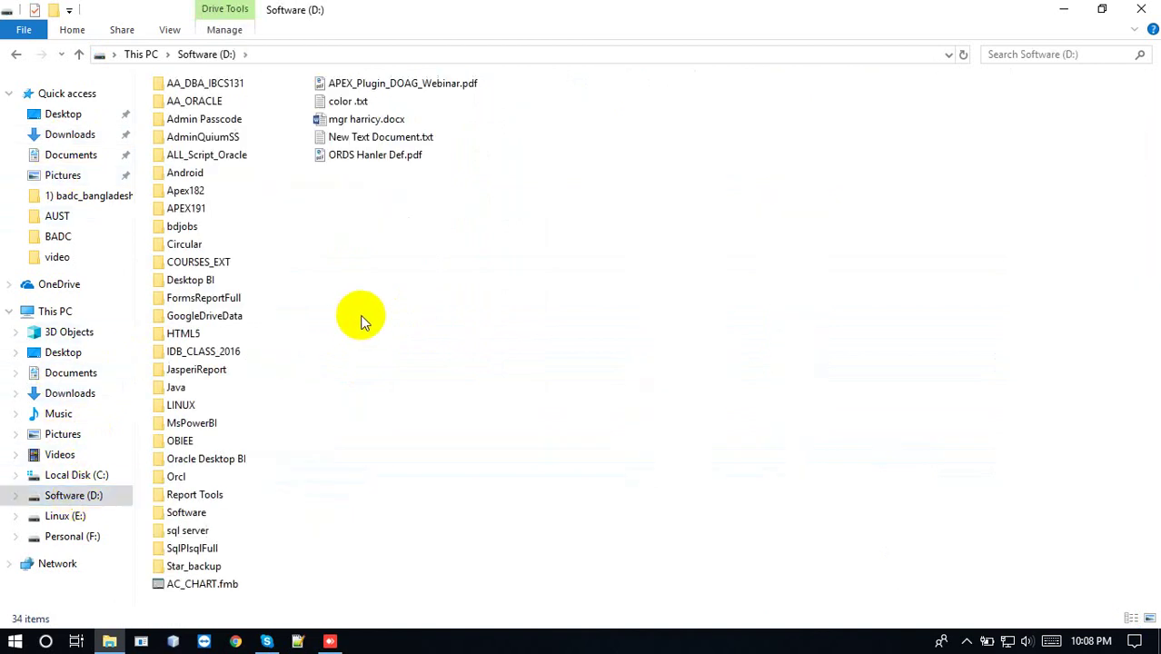
{"action": "key", "text": "ctrl+v"}
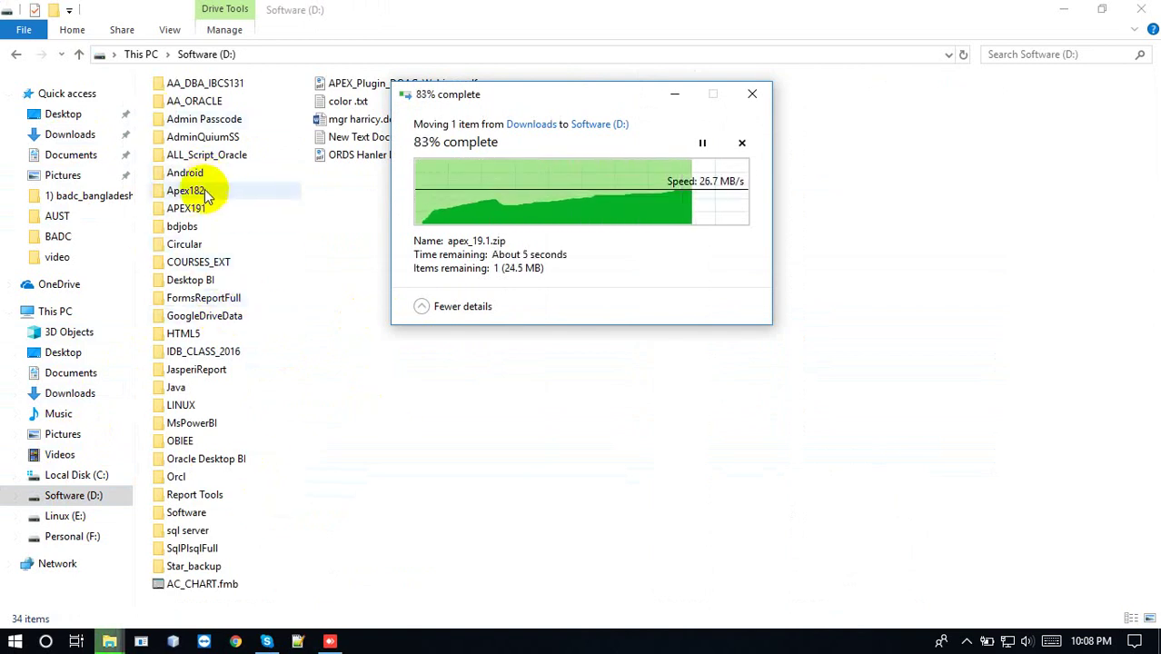
{"action": "left_click", "coordinate": [195, 209]}
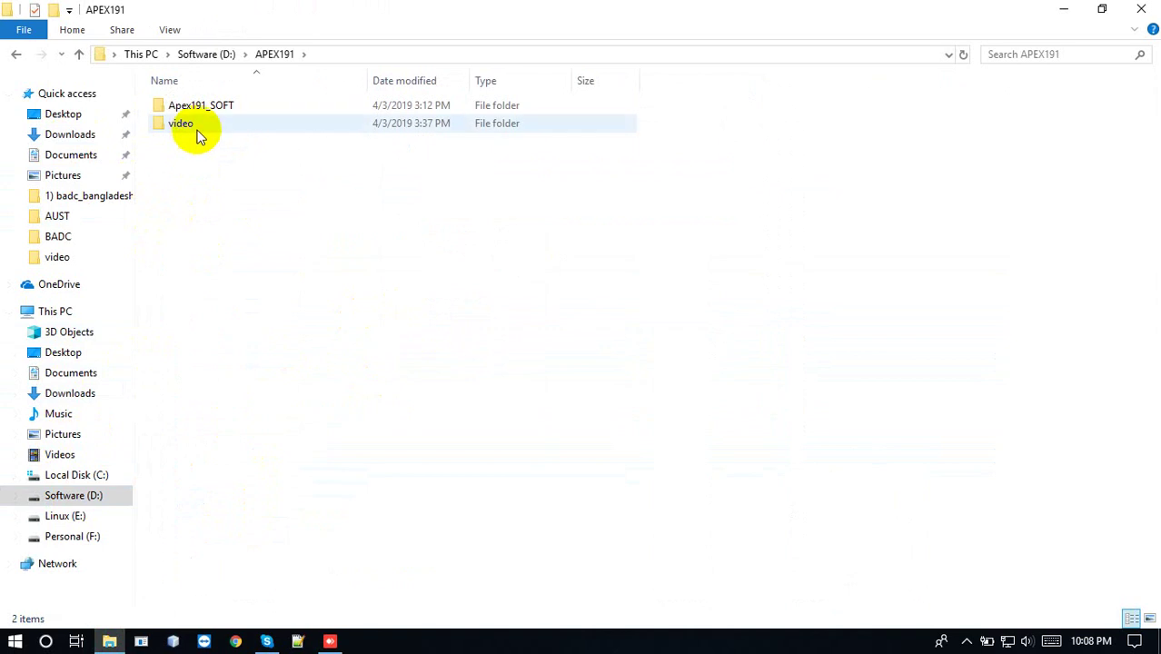
Open install oracle apex 18.2.txt from the video folder and select the APEX version query
{"action": "double_click", "coordinate": [197, 124]}
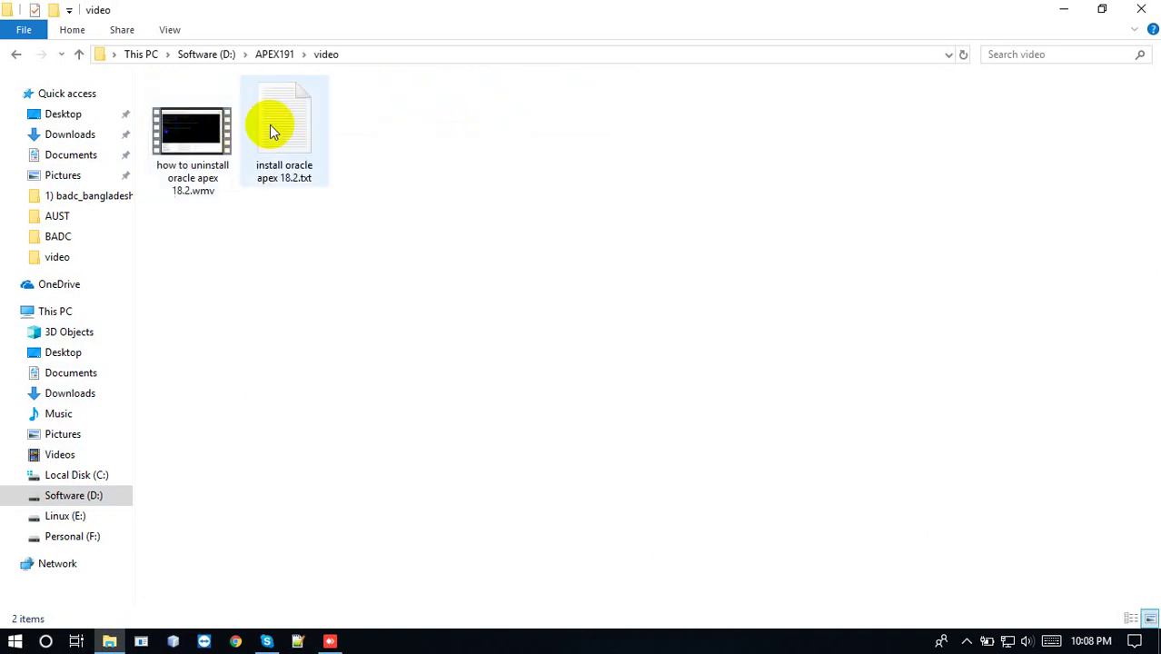
{"action": "left_click", "coordinate": [269, 124]}
{"action": "double_click", "coordinate": [270, 123]}
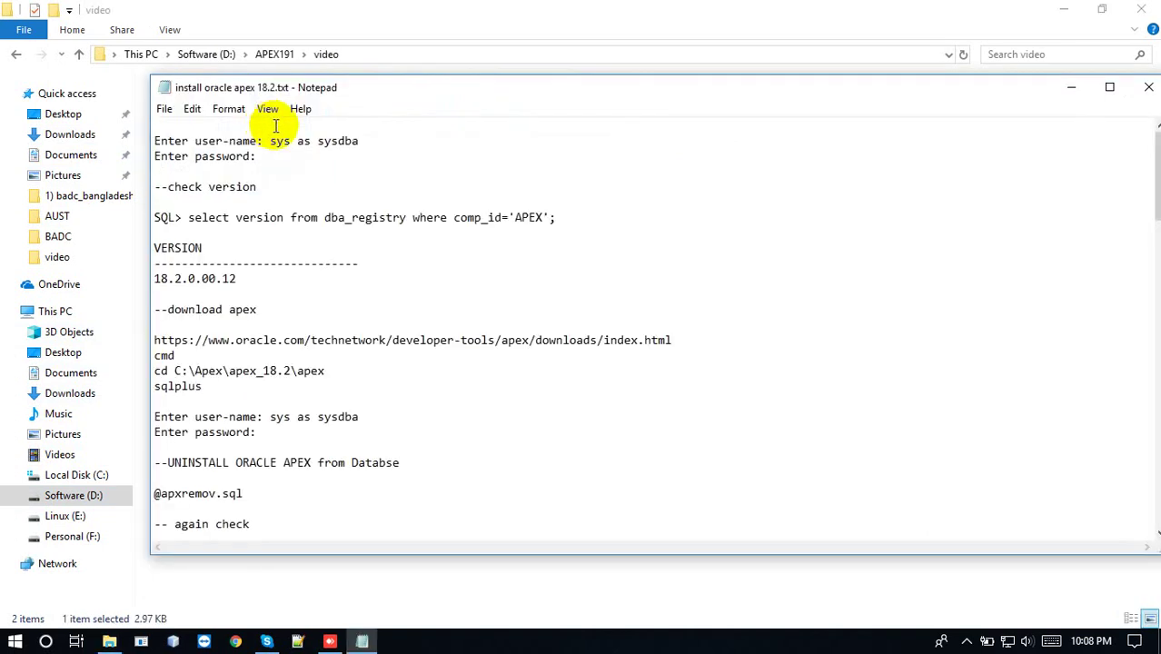
{"action": "left_click", "coordinate": [561, 217]}
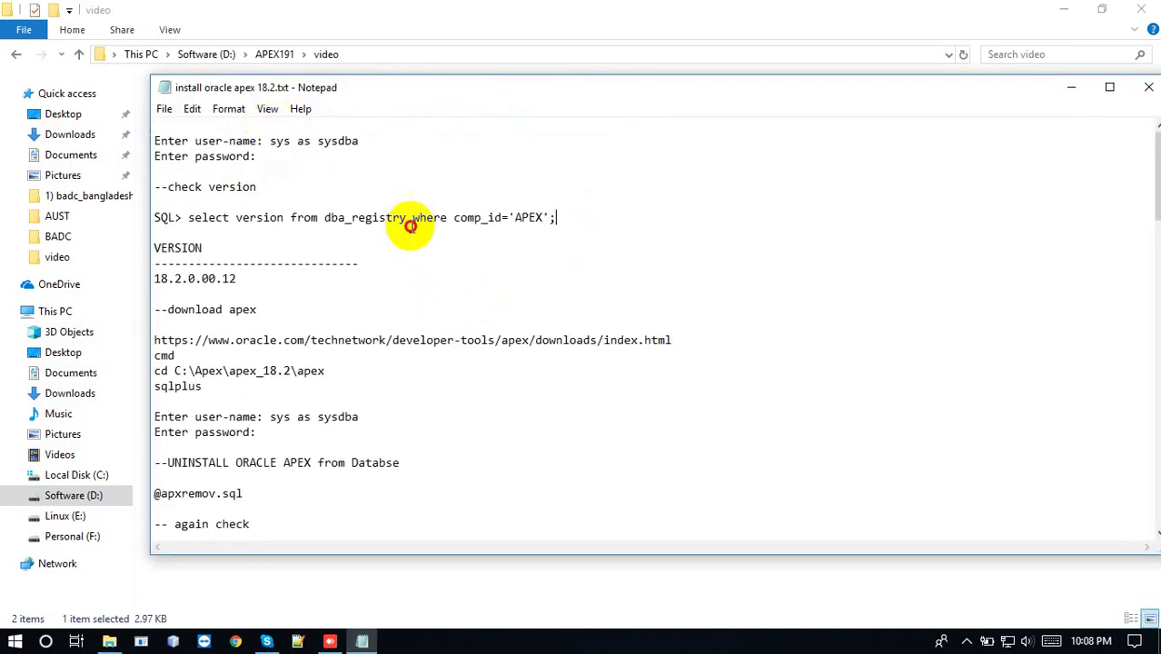
{"action": "left_click", "coordinate": [188, 218], "text": "shift"}
{"action": "key", "text": "super+c"}
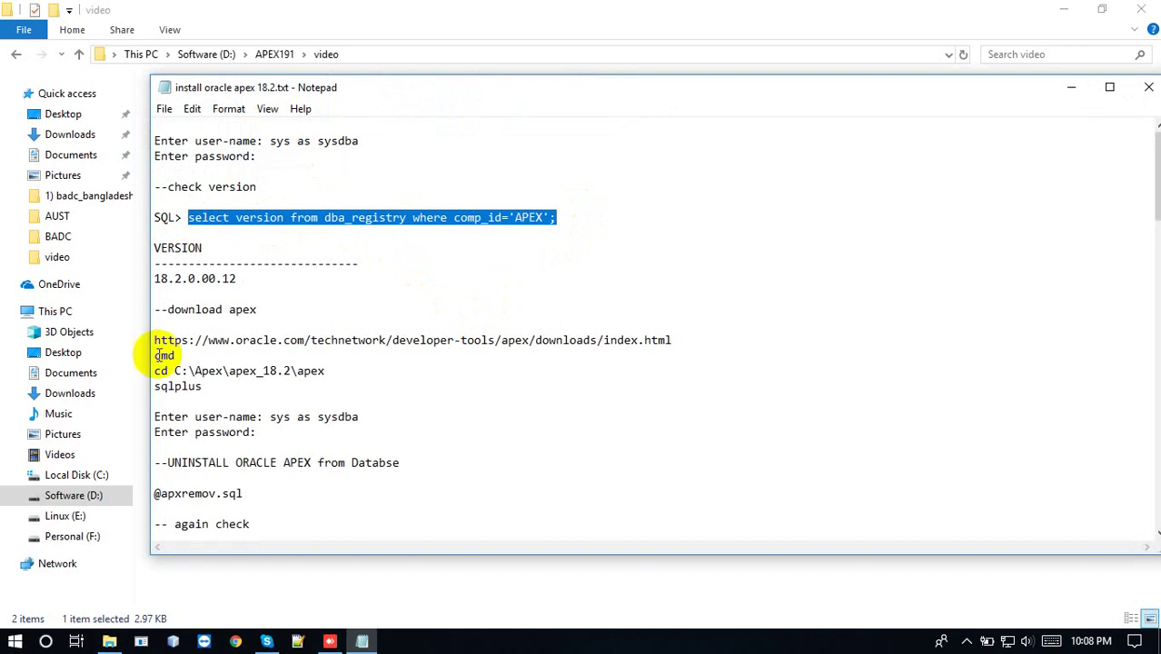
{"action": "left_click", "coordinate": [141, 642]}
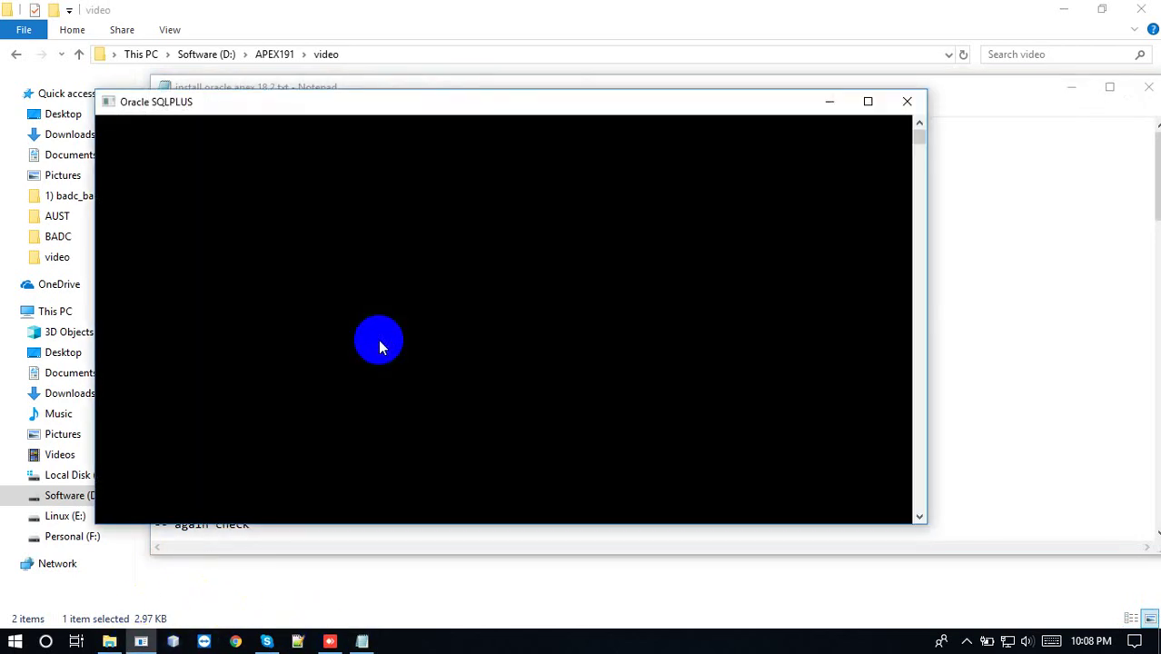
Log in as sys as sysdba and run the version query, confirming APEX 19.1.0.00.15
{"action": "type", "text": "sys as sys"}
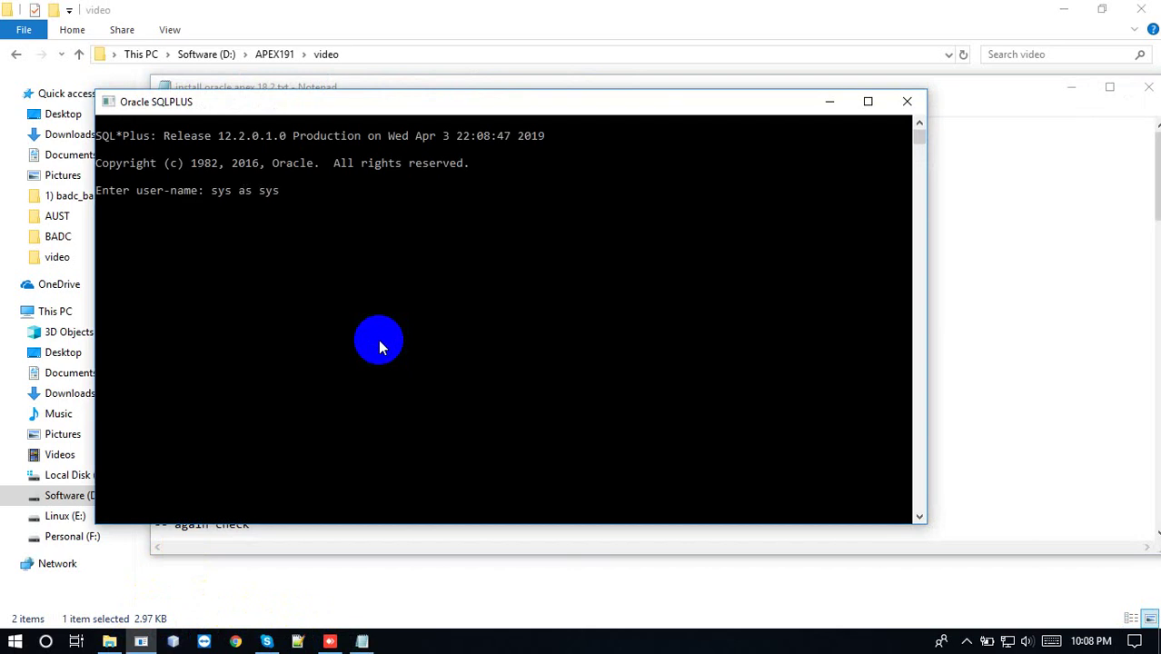
{"action": "type", "text": "dba"}
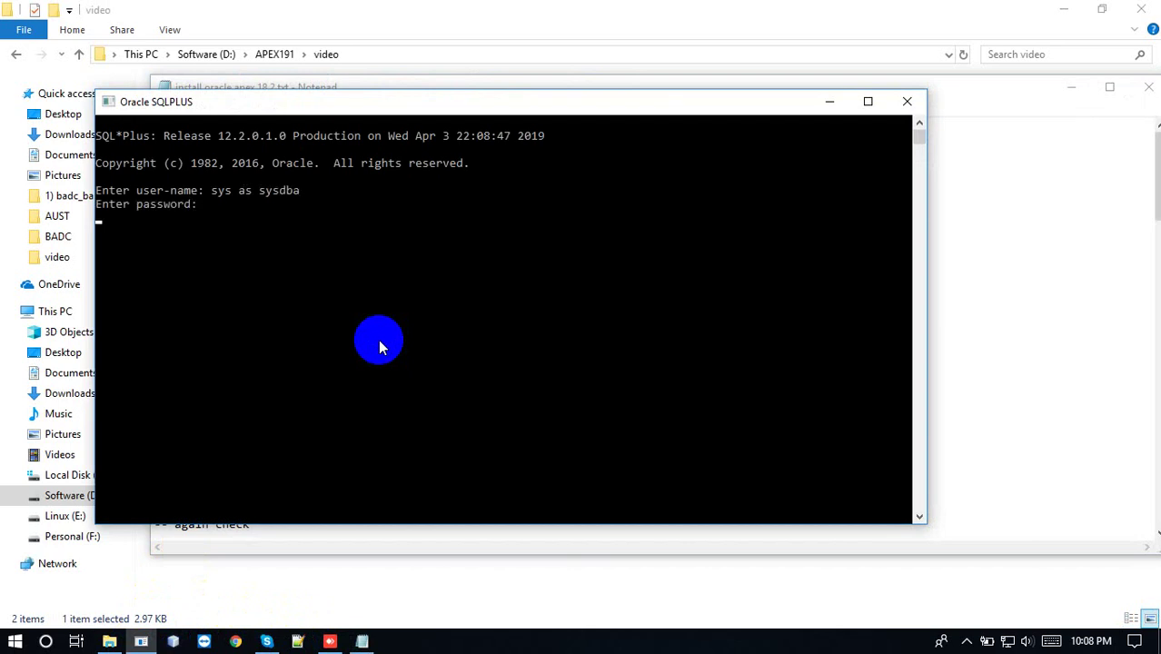
{"action": "key", "text": "Return"}
{"action": "right_click", "coordinate": [343, 246]}
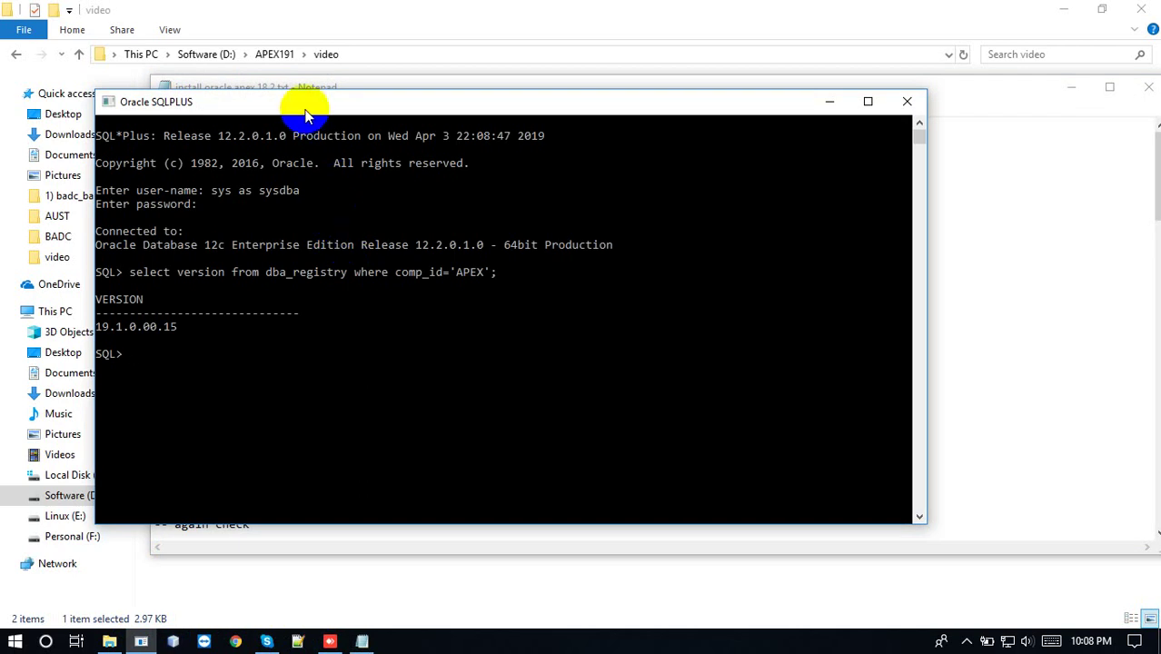
{"action": "left_click_drag", "start_coordinate": [314, 109], "coordinate": [246, 115]}
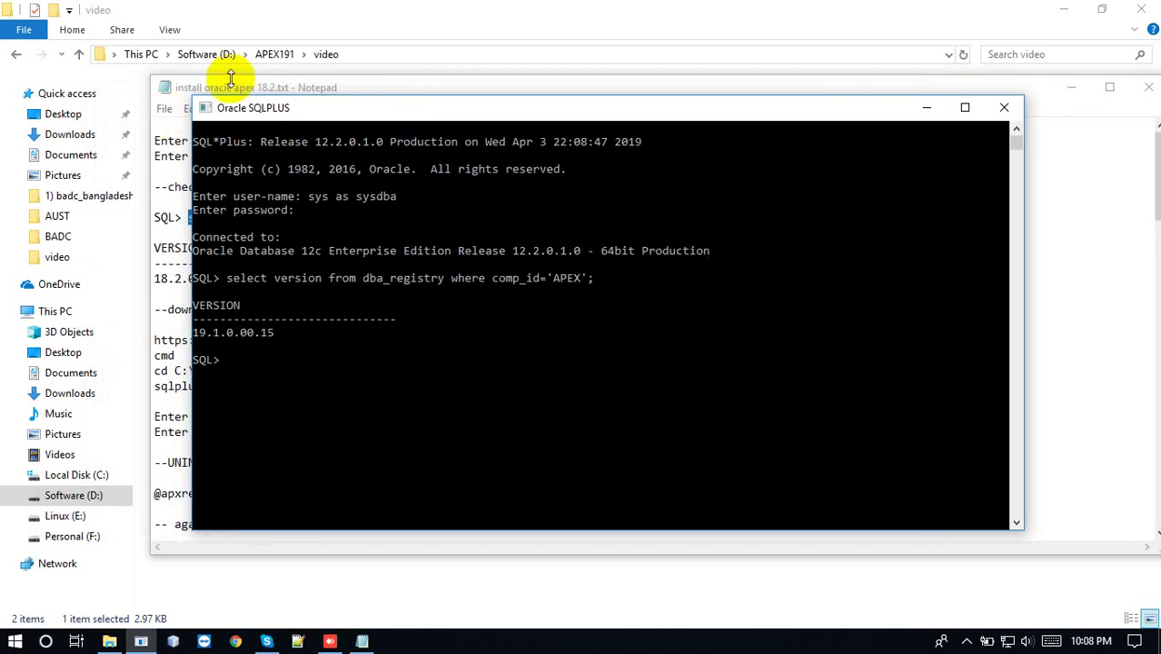
{"action": "left_click", "coordinate": [227, 88]}
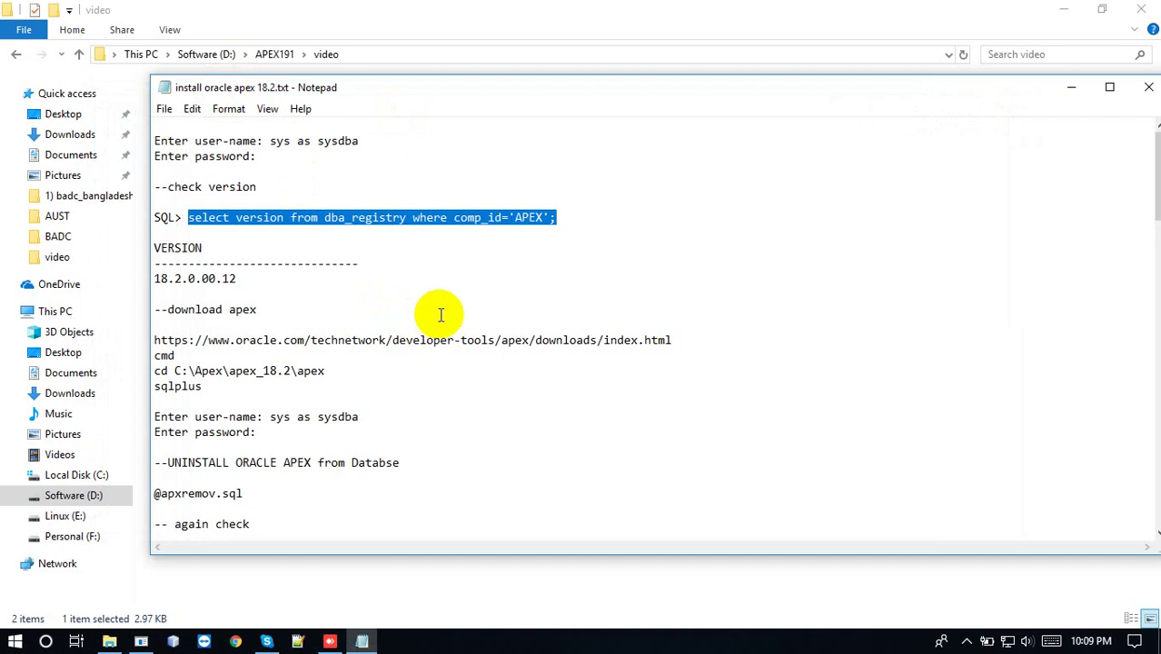
{"action": "left_click", "coordinate": [323, 371]}
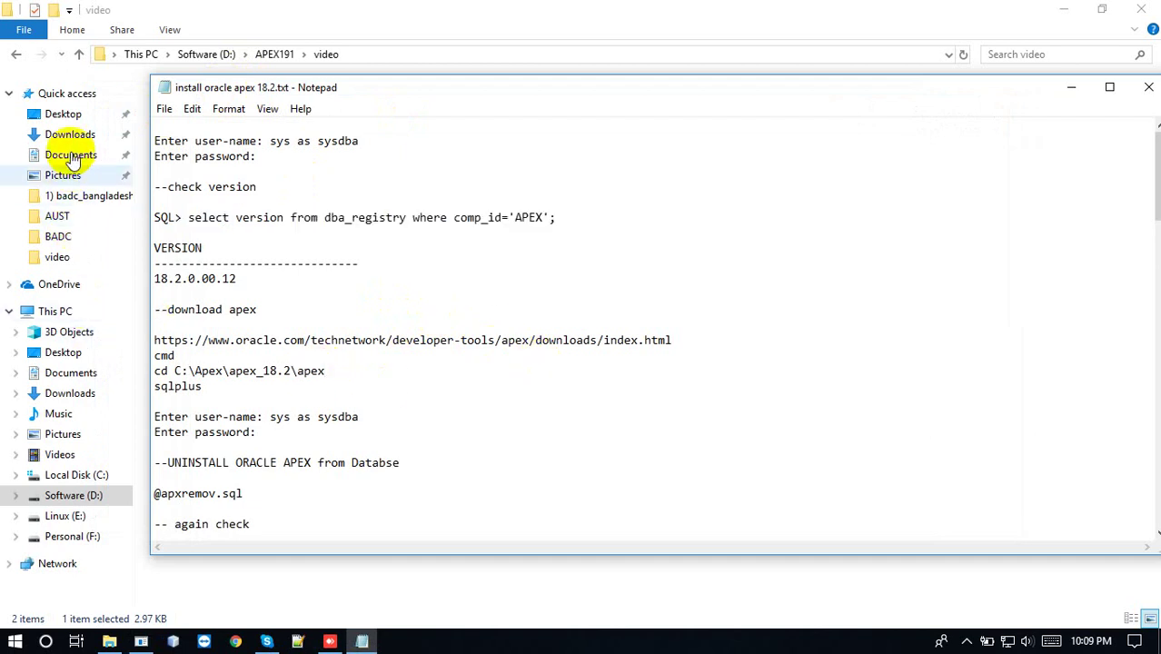
{"action": "left_click", "coordinate": [86, 474]}
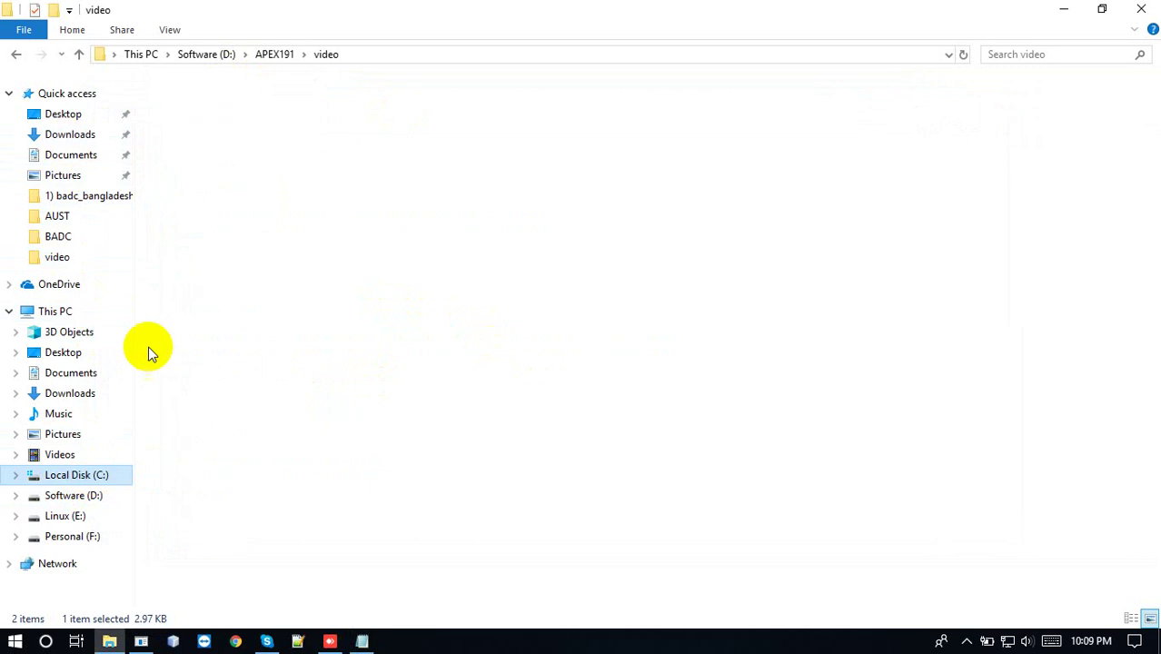
Open C:\Oracle\apex_19.1\apex, copy its path, and launch cmd via Win+R
{"action": "double_click", "coordinate": [191, 143]}
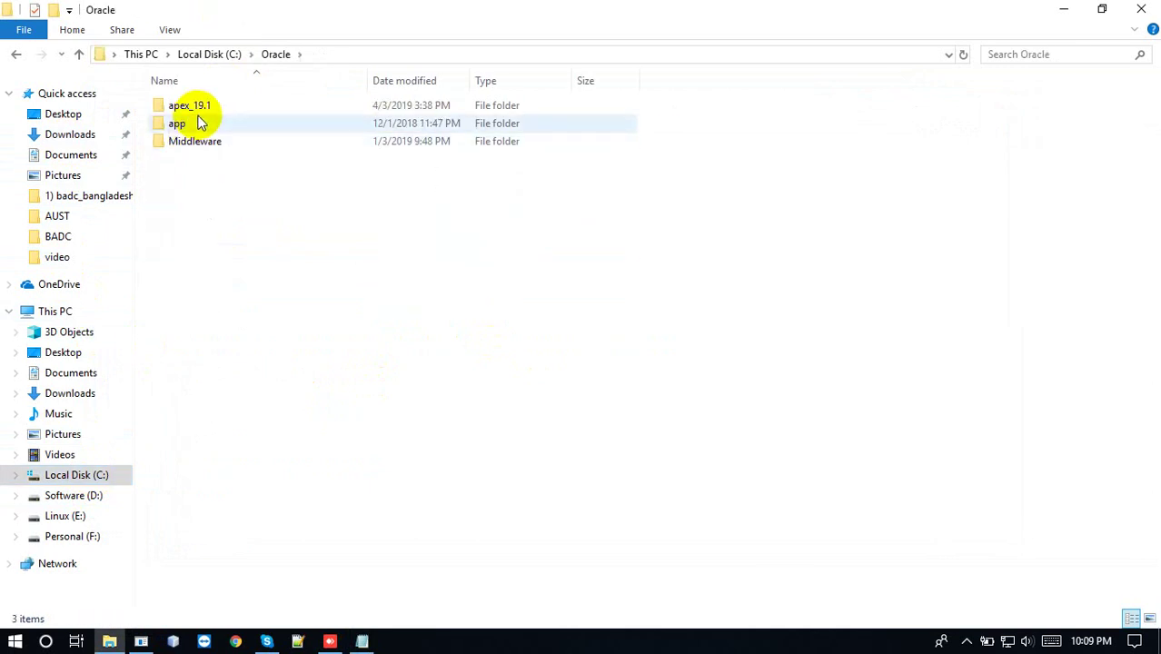
{"action": "double_click", "coordinate": [202, 107]}
{"action": "double_click", "coordinate": [203, 107]}
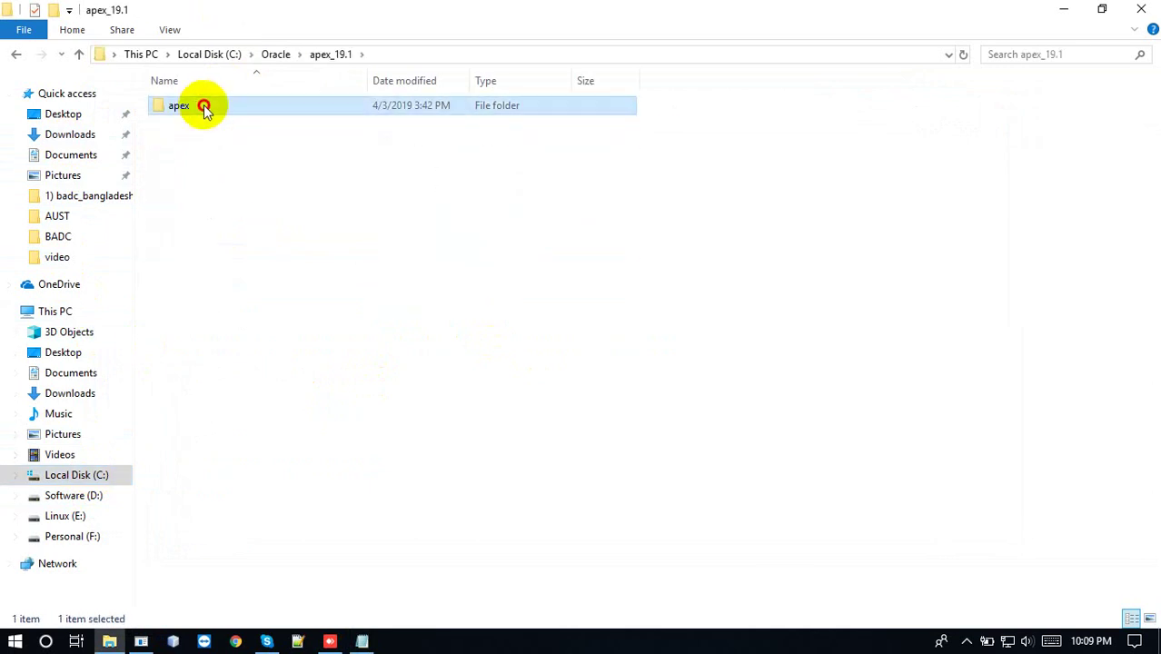
{"action": "left_click", "coordinate": [570, 54]}
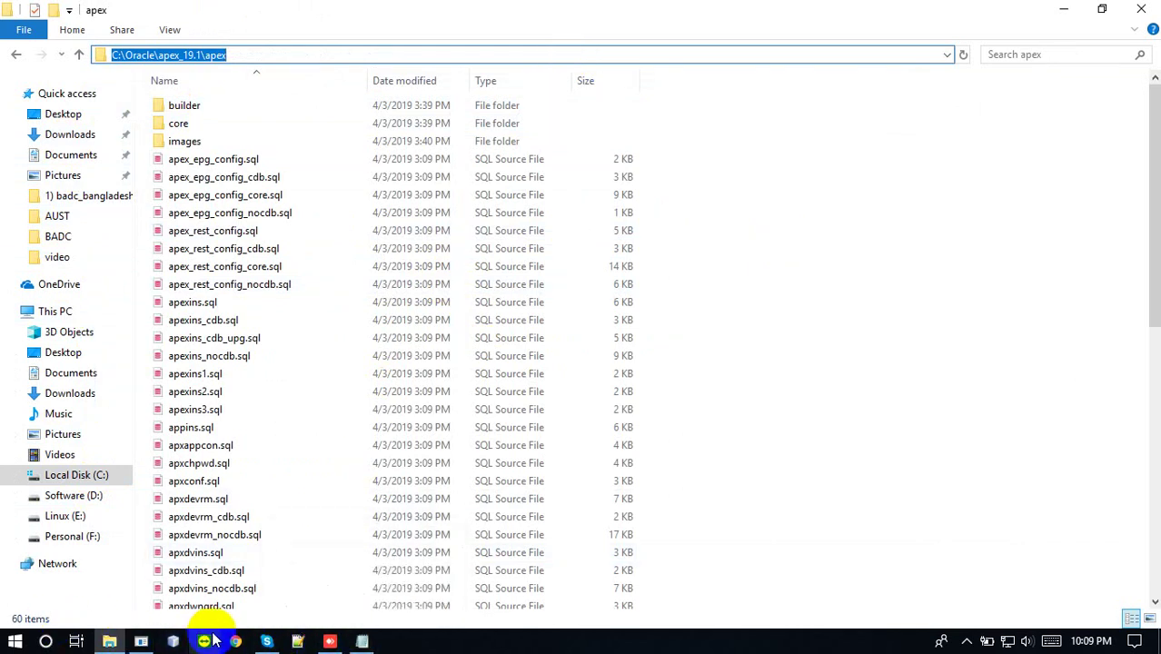
{"action": "key", "text": "super+r"}
{"action": "key", "text": "Return"}
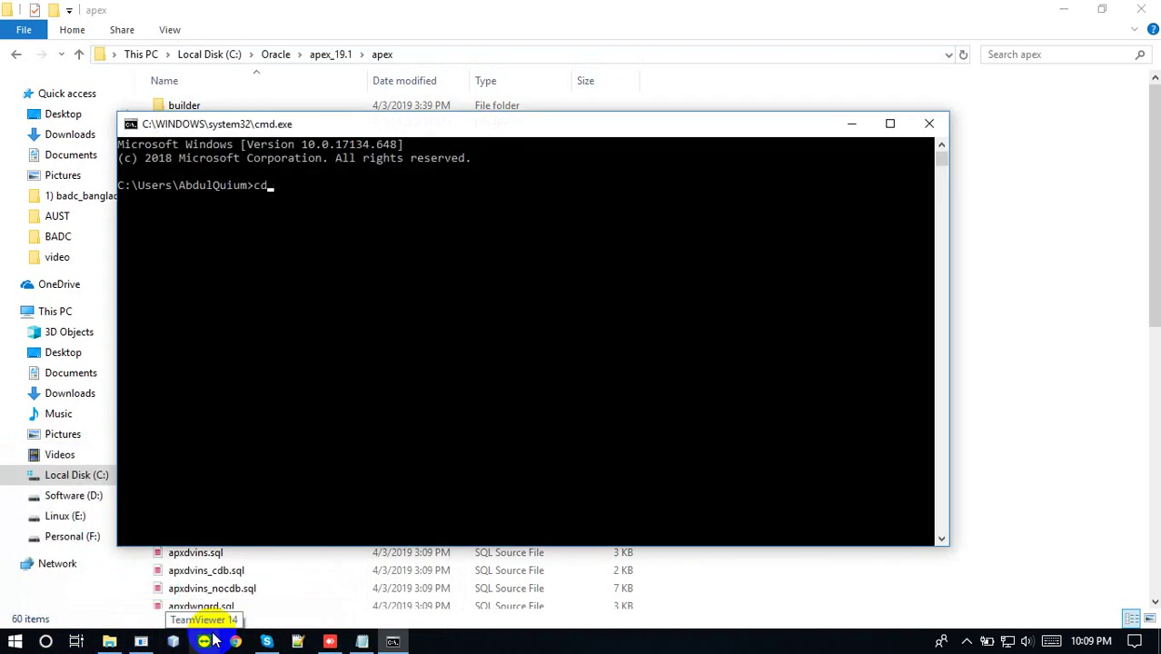
Change into C:\Oracle\apex_19.1\apex and start sqlplus connected as sys as sysdba
{"action": "key", "text": "Return"}
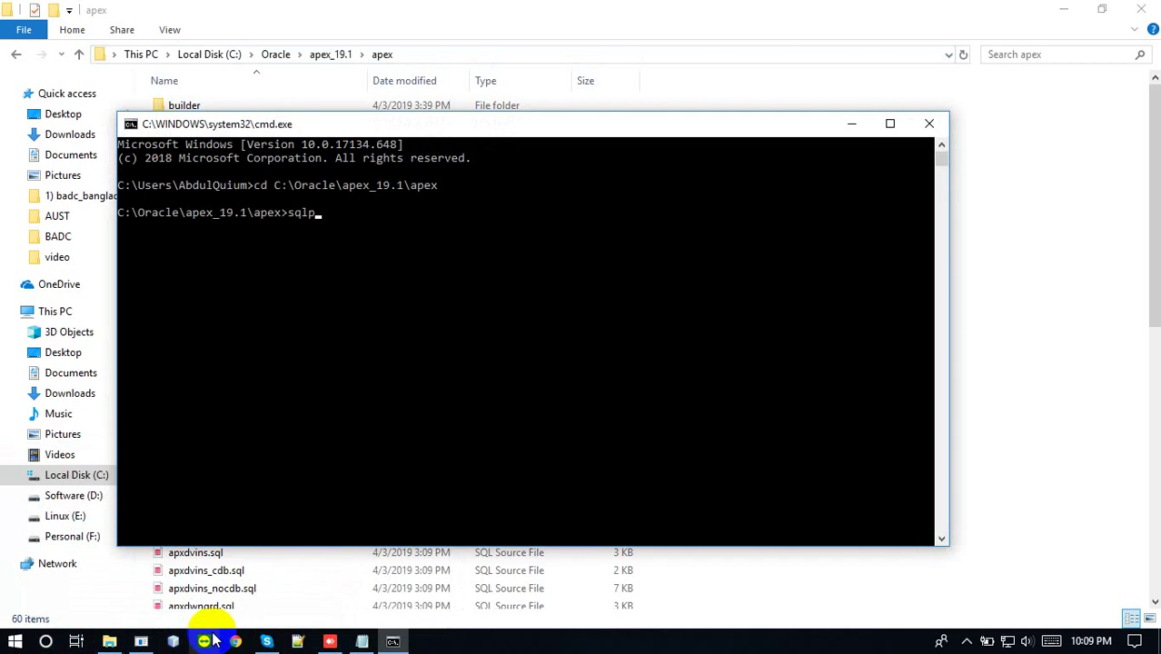
{"action": "type", "text": "sqlplus"}
{"action": "key", "text": "Return"}
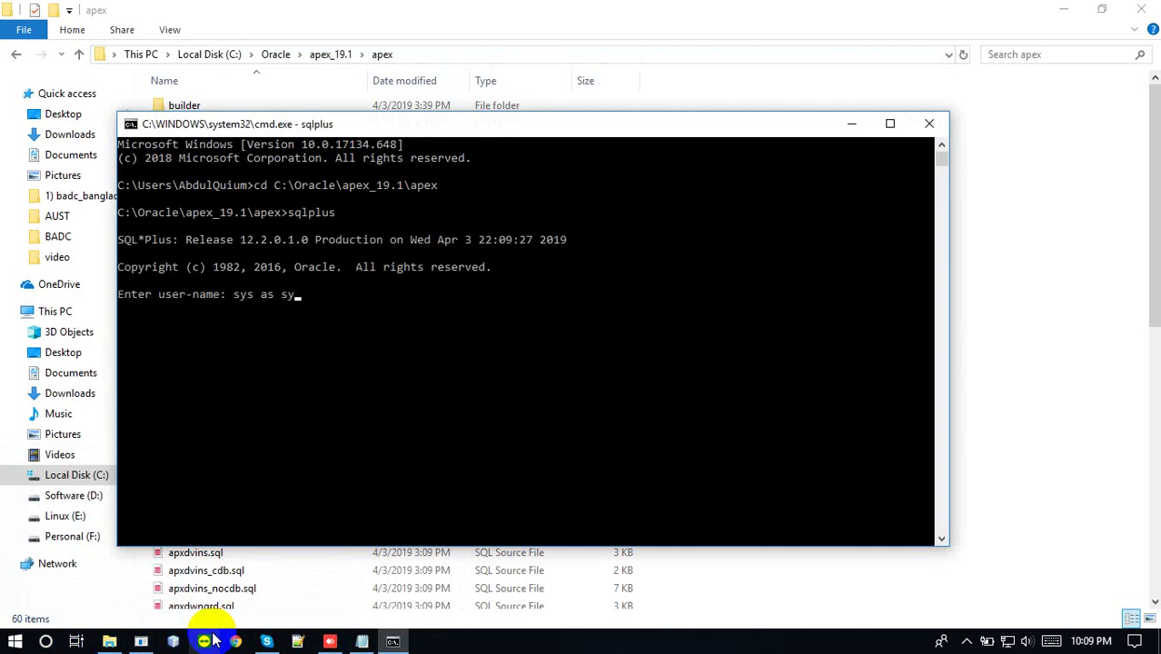
{"action": "key", "text": "Return"}
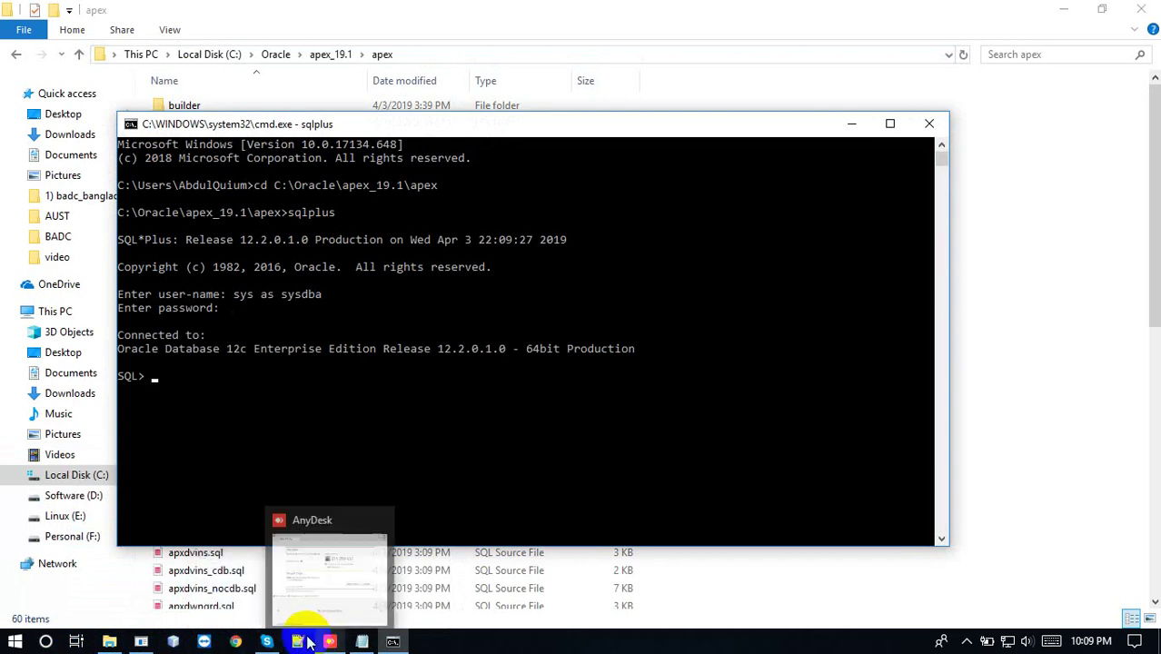
{"action": "left_click", "coordinate": [363, 615]}
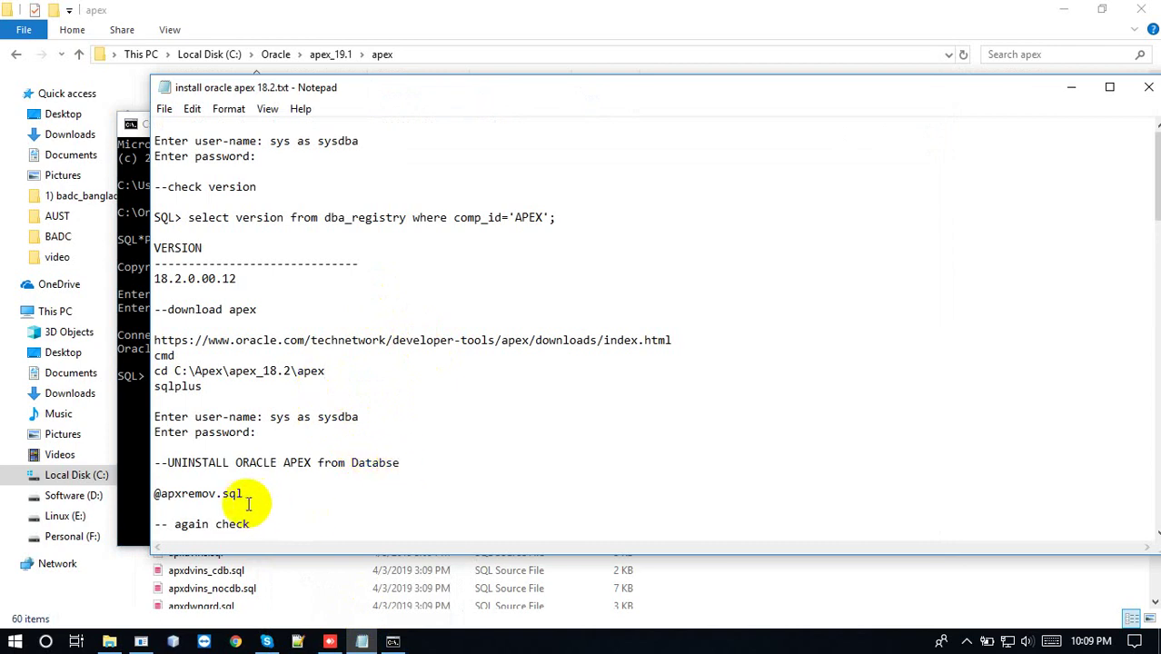
{"action": "left_click_drag", "start_coordinate": [245, 493], "coordinate": [128, 494]}
{"action": "key", "text": "ctrl+c"}
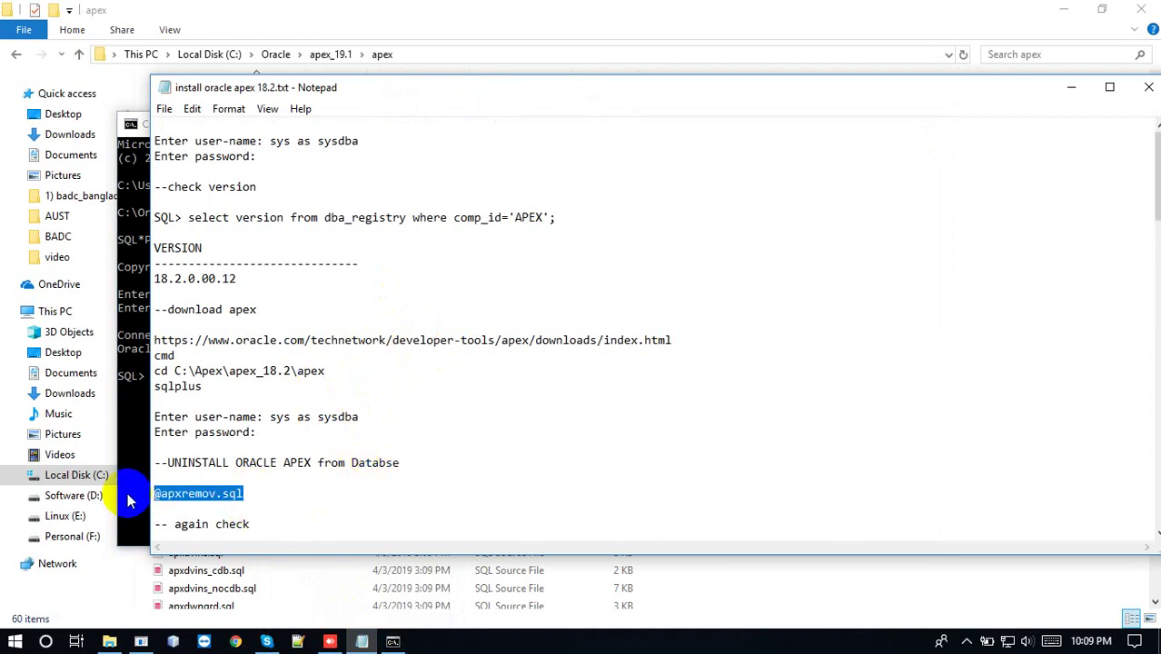
{"action": "left_click", "coordinate": [130, 414]}
{"action": "left_click_drag", "start_coordinate": [188, 144], "coordinate": [340, 135]}
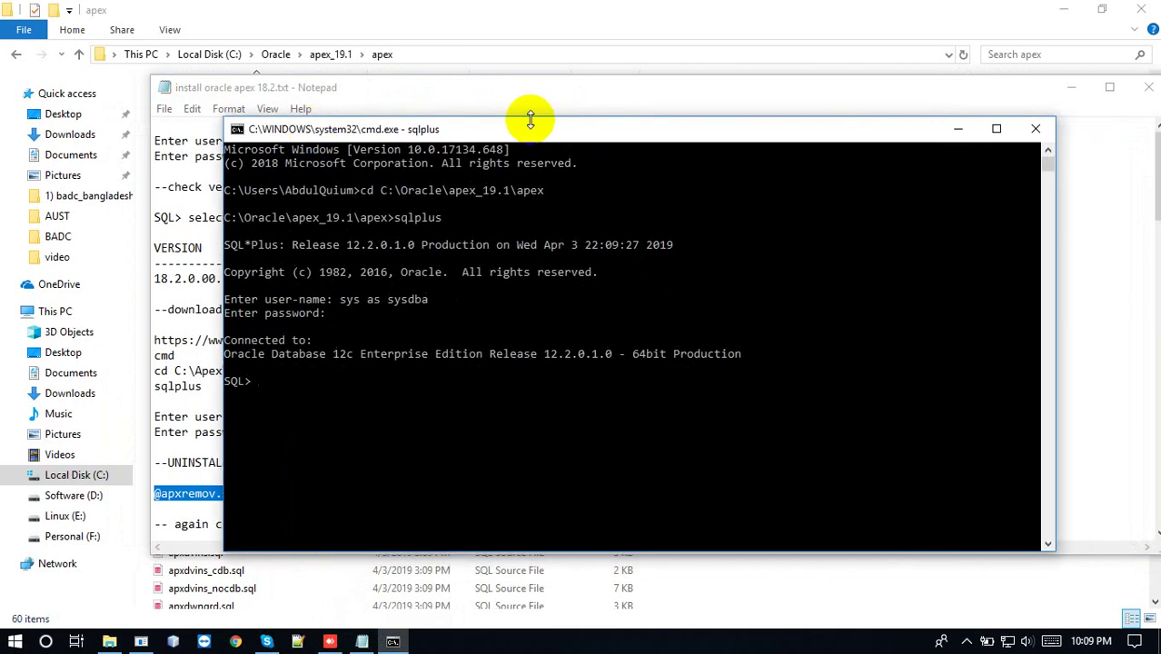
{"action": "left_click", "coordinate": [1074, 91]}
{"action": "left_click_drag", "start_coordinate": [772, 130], "coordinate": [834, 104]}
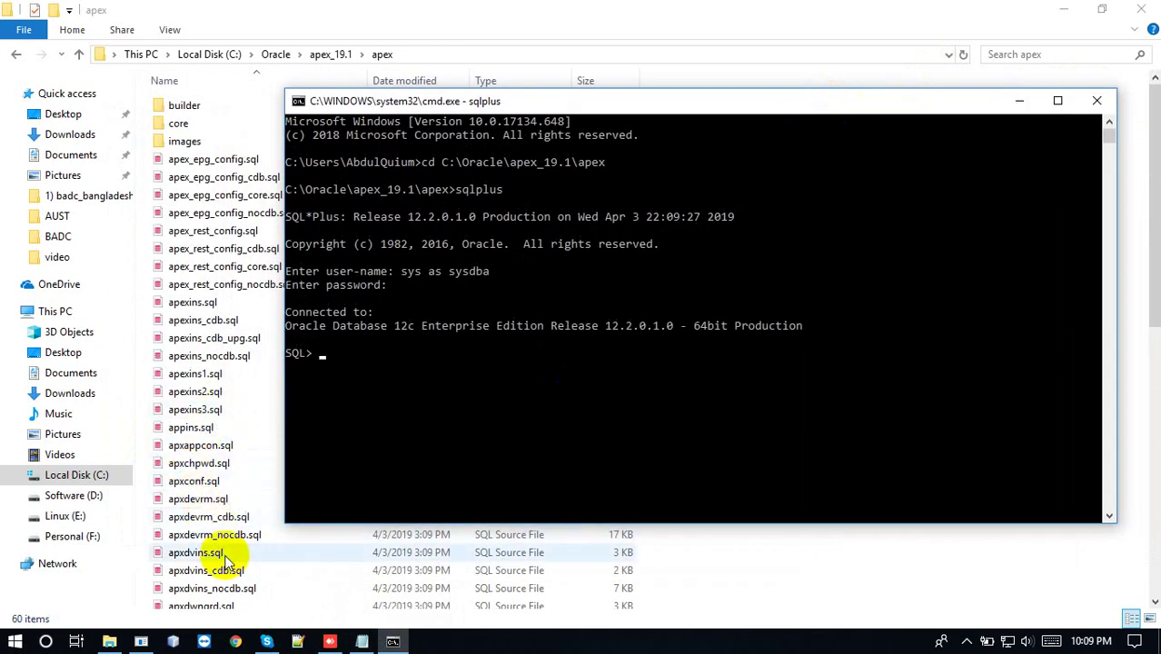
{"action": "left_click", "coordinate": [721, 411]}
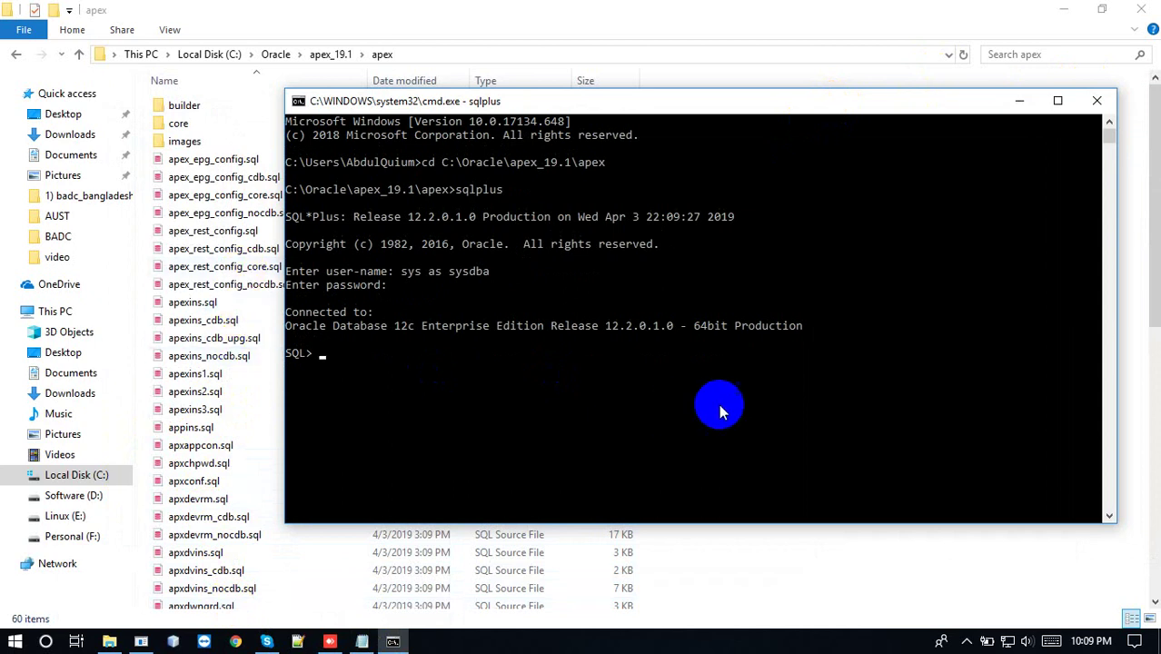
{"action": "left_click_drag", "start_coordinate": [1146, 181], "coordinate": [1155, 320]}
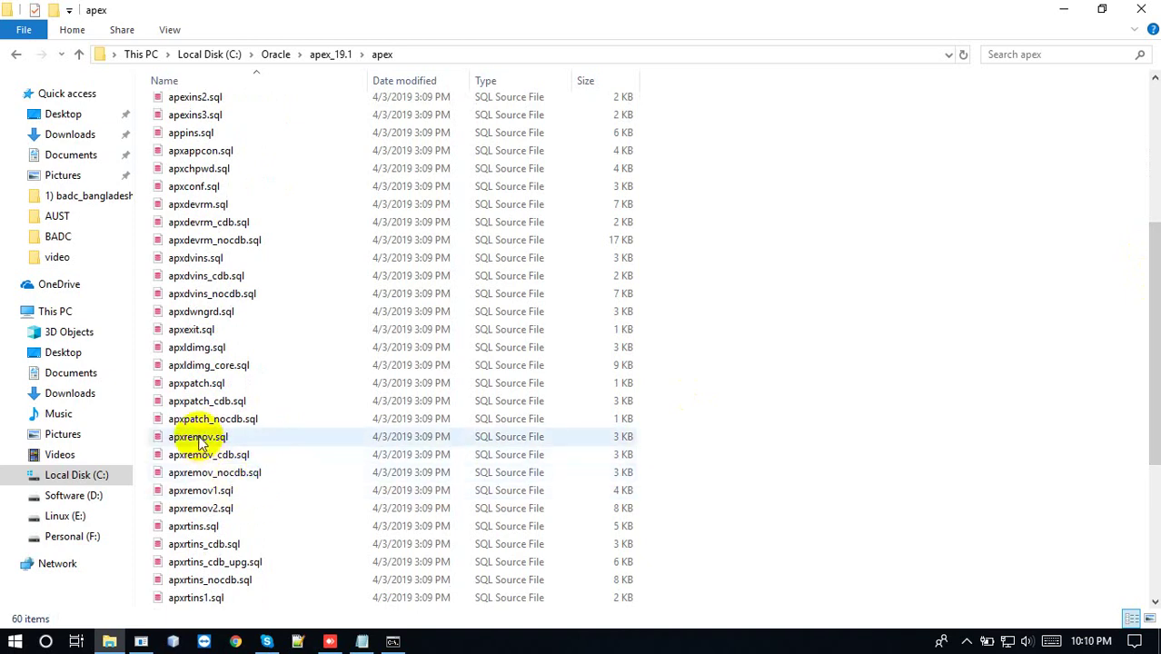
{"action": "left_click", "coordinate": [392, 641]}
{"action": "key", "text": "ctrl+v"}
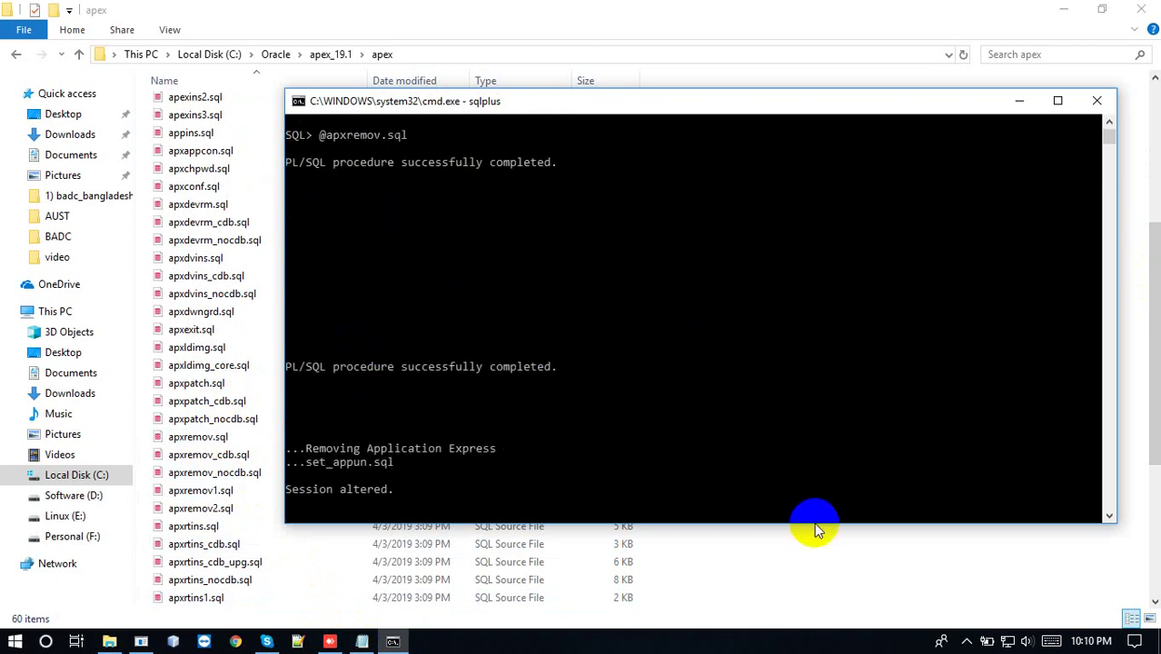
{"action": "left_click", "coordinate": [966, 642]}
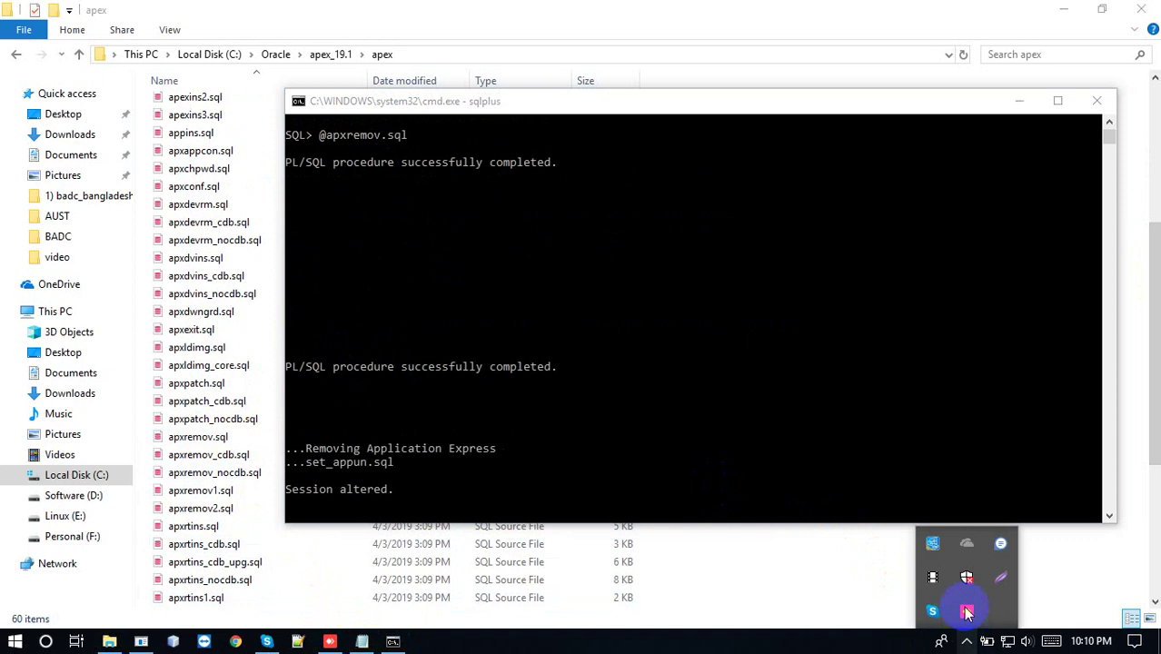
{"action": "left_click", "coordinate": [821, 563]}
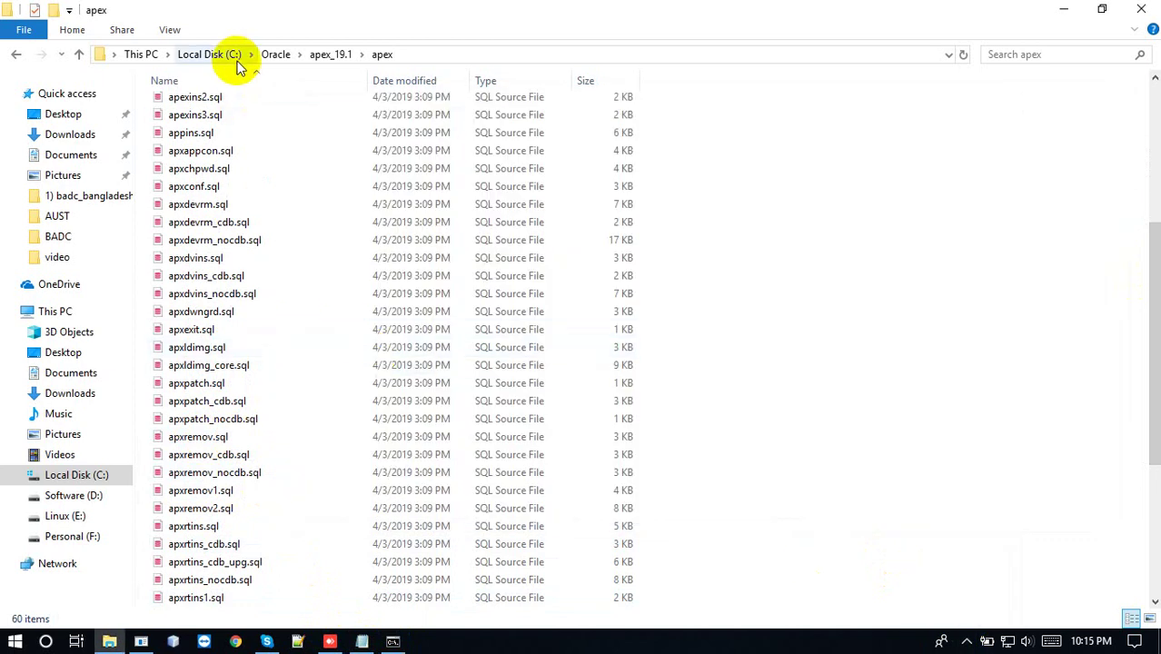
Try deleting apex_19.1 from C:\Oracle and dismiss the folder-in-use warning
{"action": "left_click", "coordinate": [273, 56]}
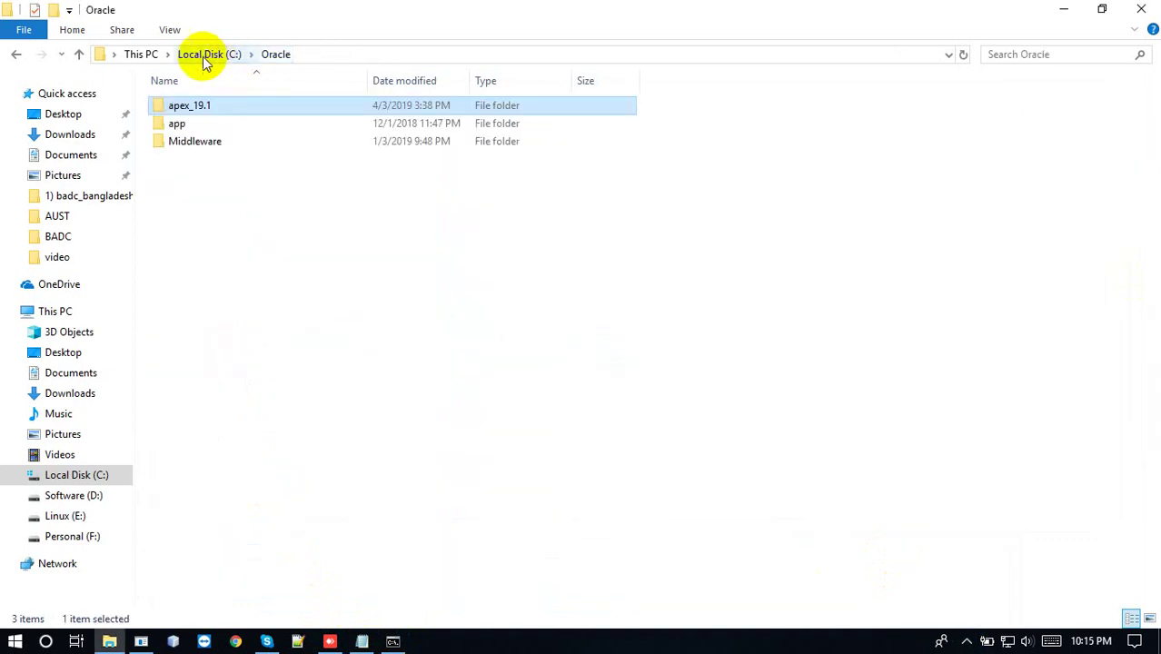
{"action": "left_click", "coordinate": [191, 106]}
{"action": "left_click", "coordinate": [327, 109]}
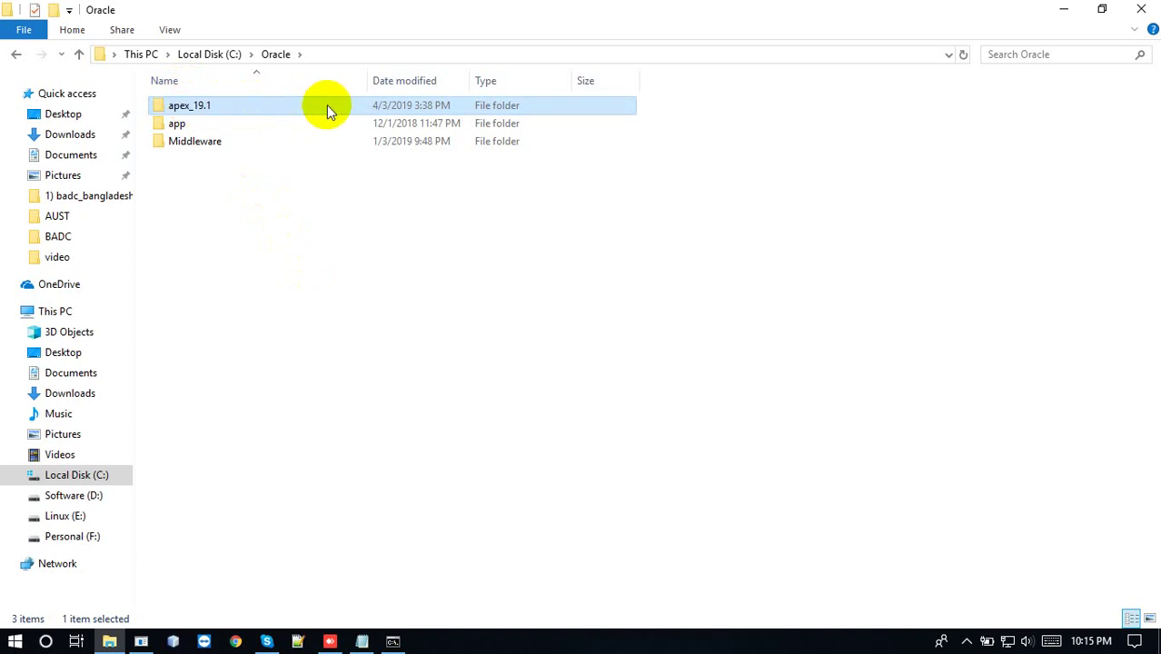
{"action": "key", "text": "Delete"}
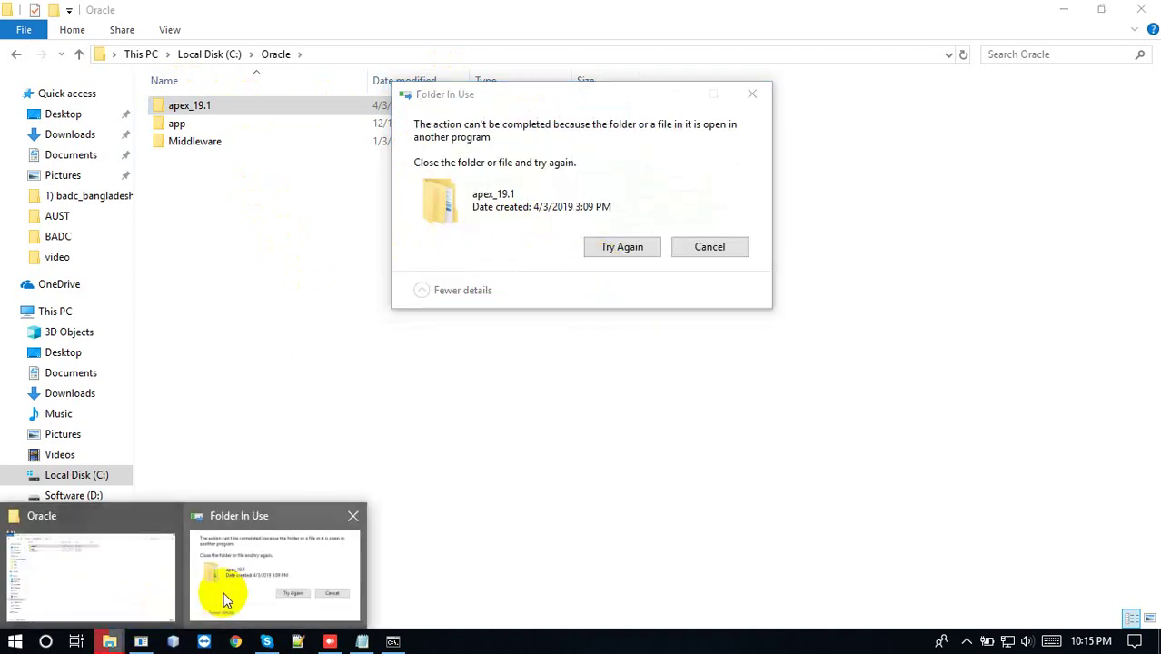
{"action": "left_click", "coordinate": [224, 597]}
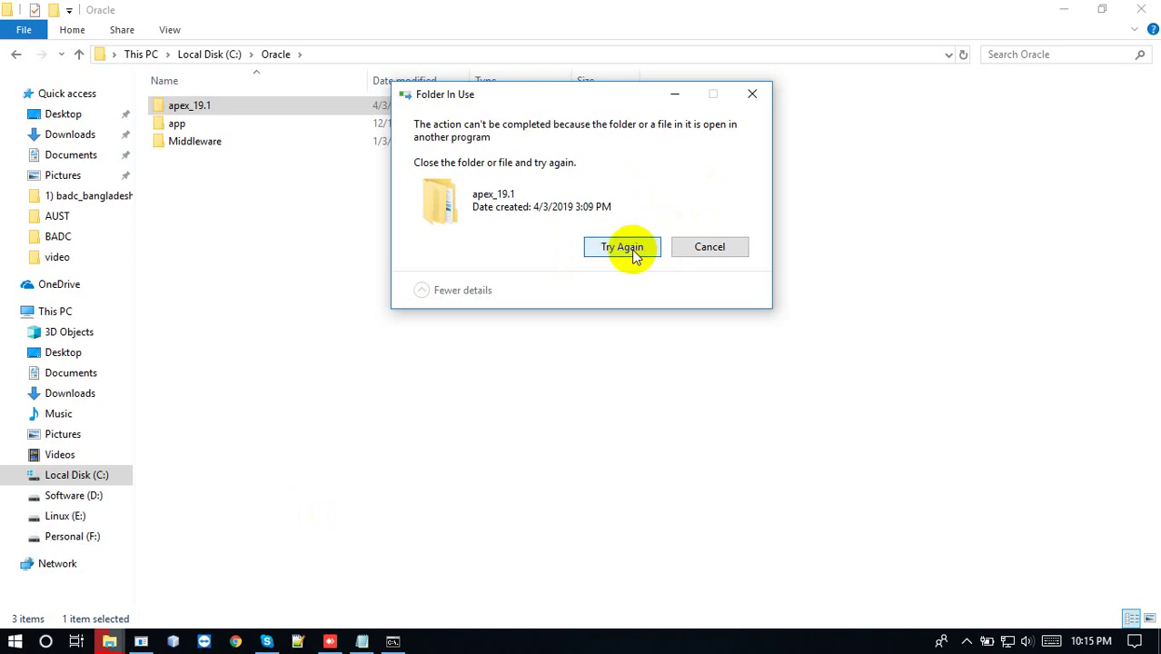
{"action": "left_click", "coordinate": [630, 249]}
{"action": "left_click", "coordinate": [752, 95]}
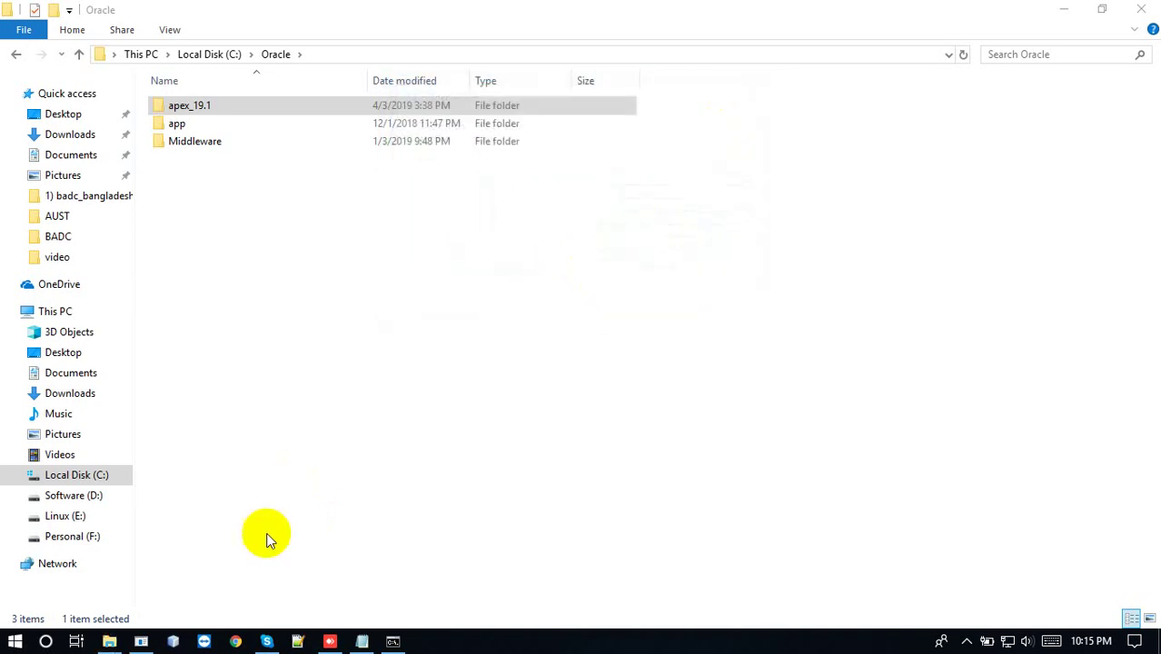
Close the SQL*Plus session locking the folder and delete apex_19.1
{"action": "left_click", "coordinate": [389, 641]}
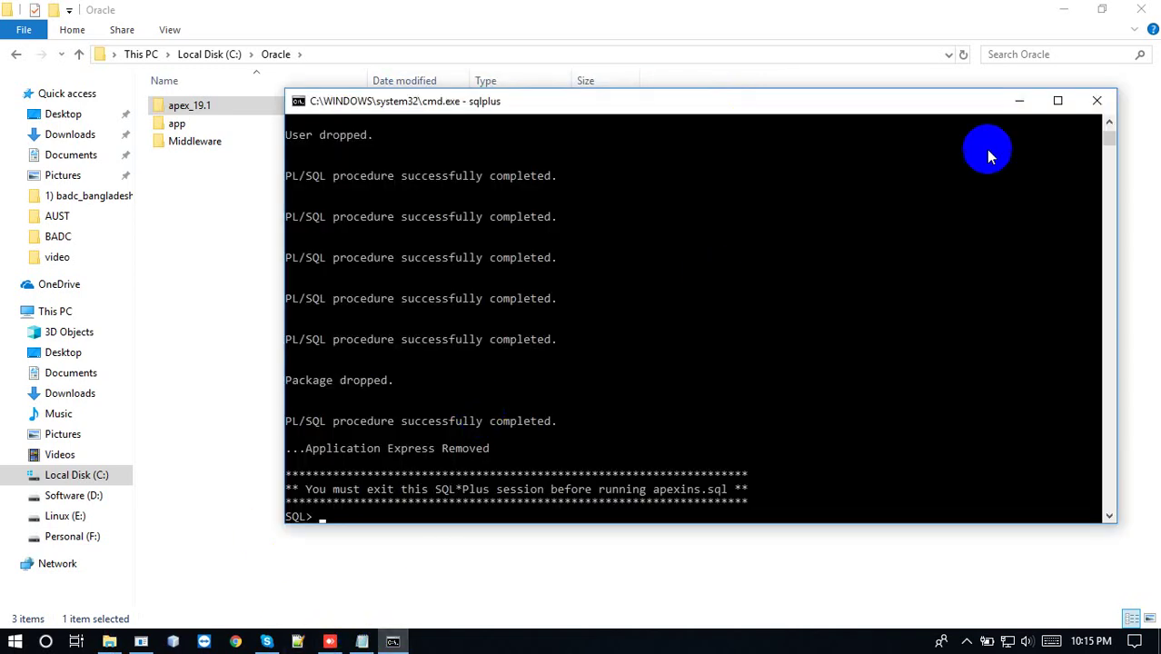
{"action": "left_click", "coordinate": [1099, 105]}
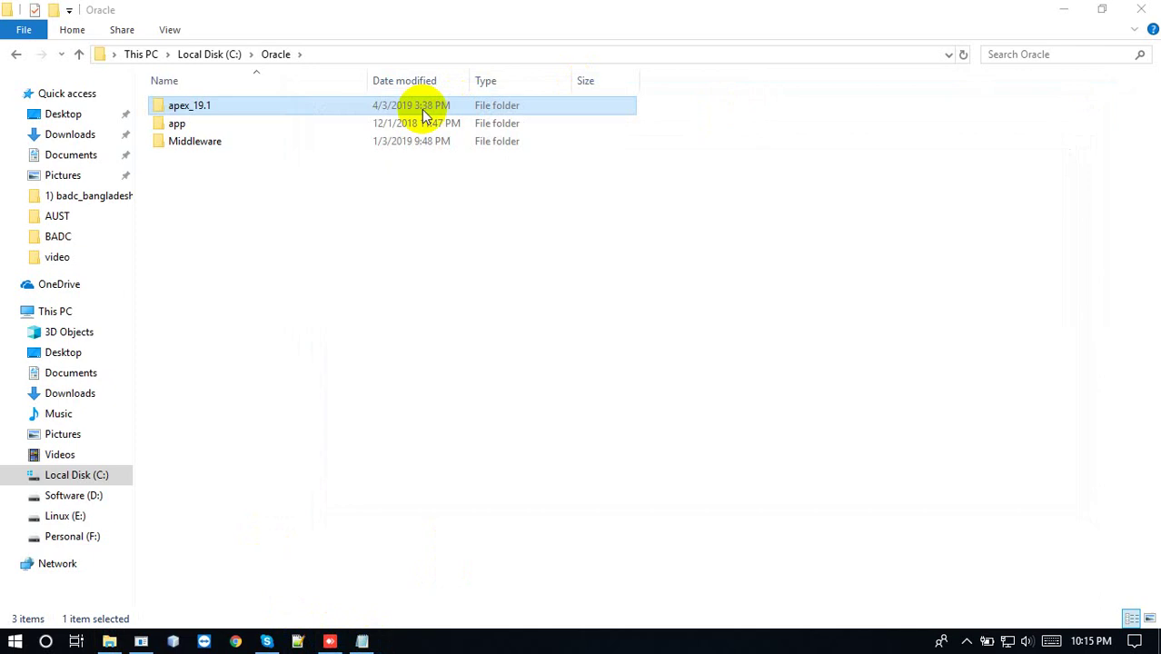
{"action": "right_click", "coordinate": [341, 105]}
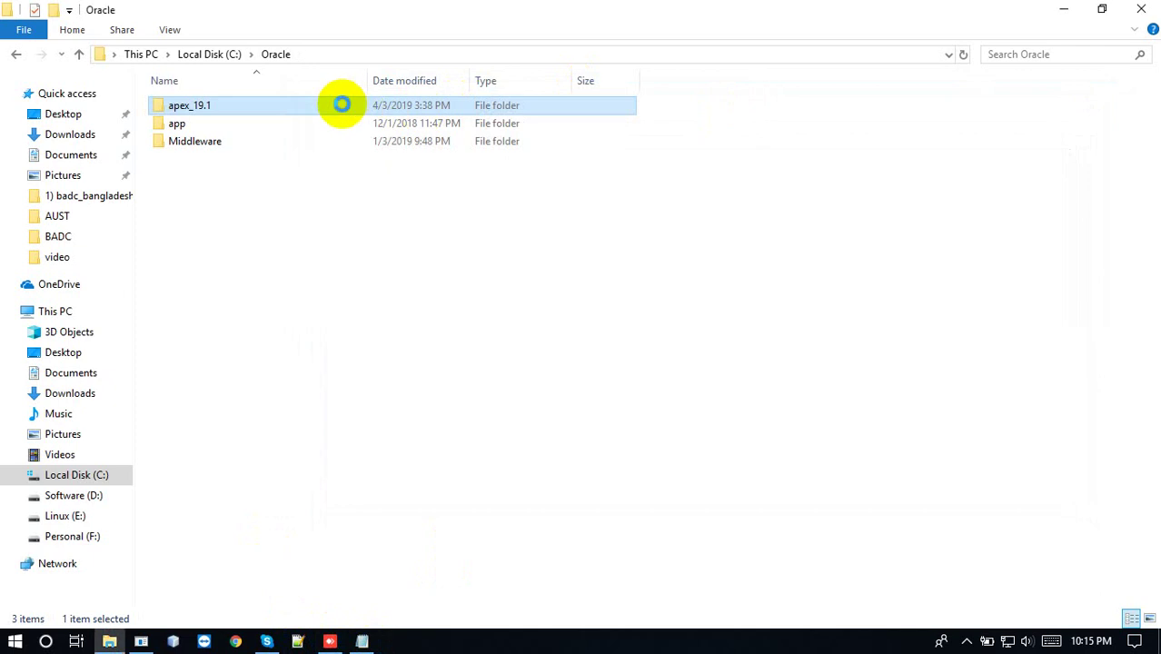
{"action": "left_click", "coordinate": [399, 423]}
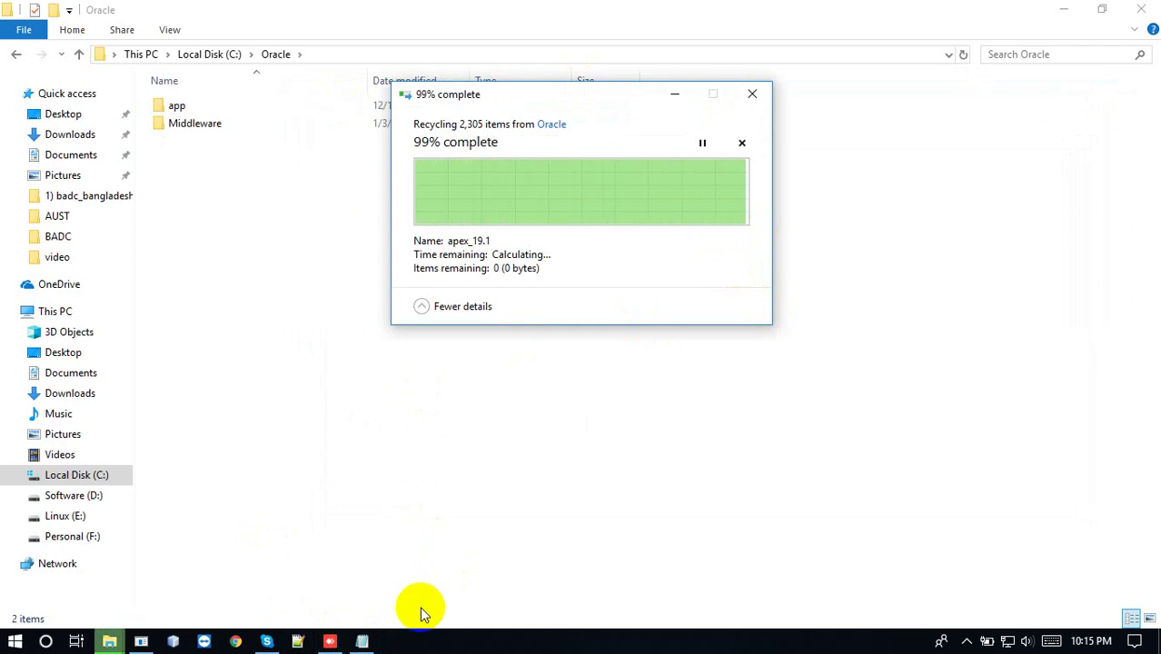
Rerun the APEX version query in the other SQL*Plus session to confirm removal
{"action": "left_click", "coordinate": [142, 640]}
{"action": "key", "text": "Up"}
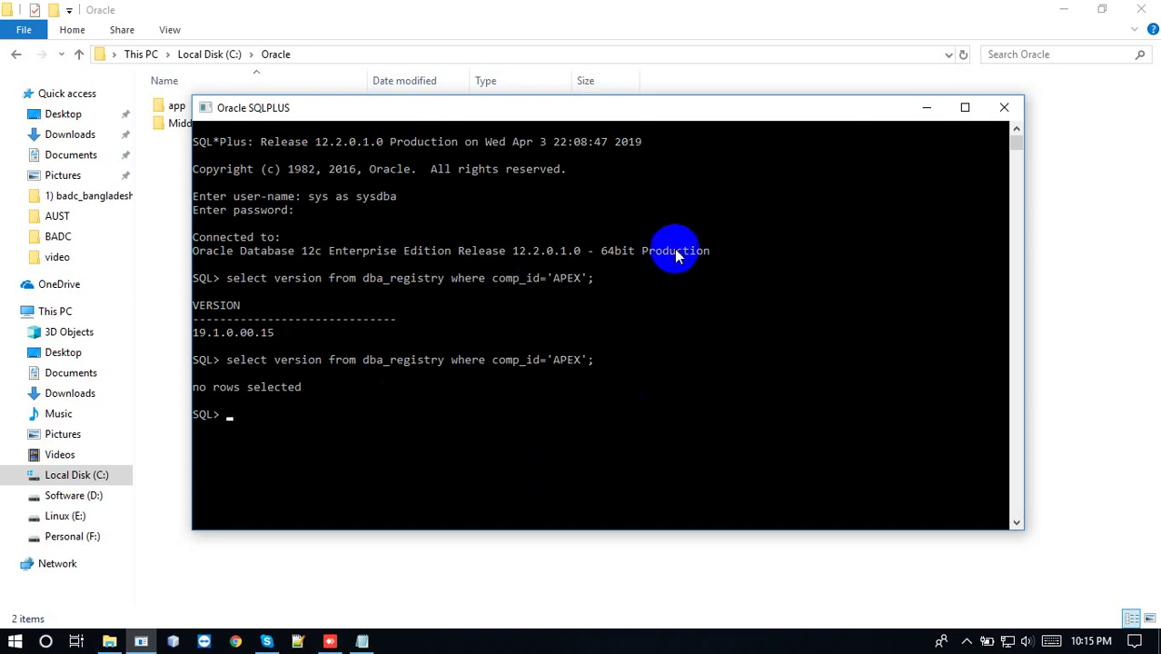
{"action": "left_click", "coordinate": [927, 111]}
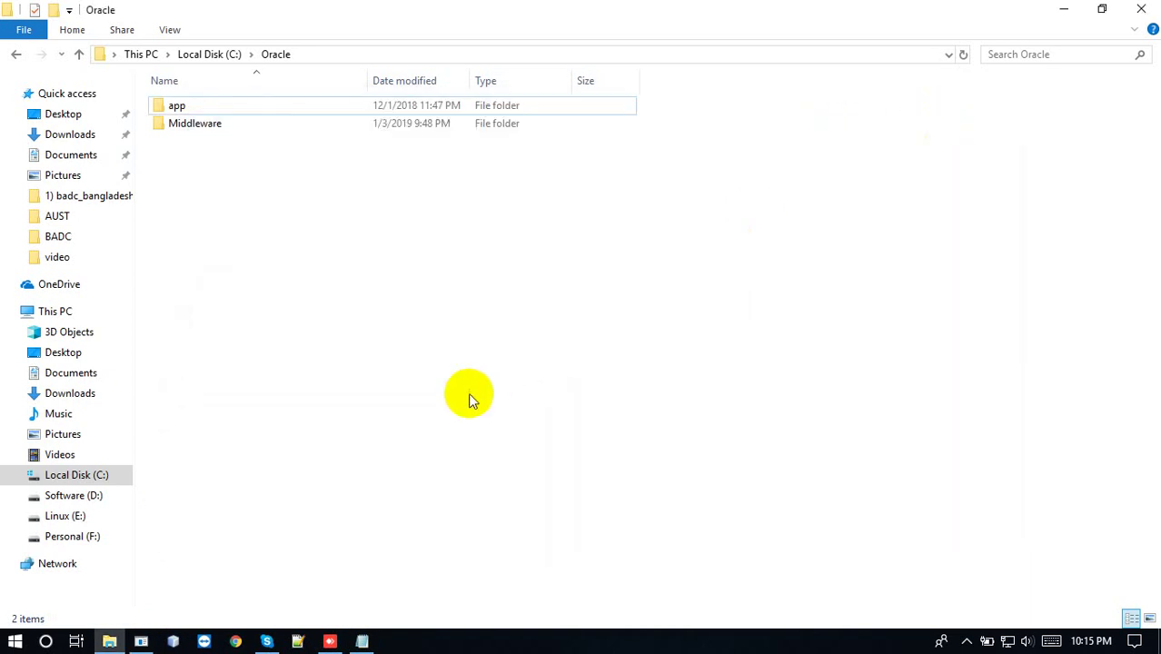
{"action": "left_click", "coordinate": [103, 515]}
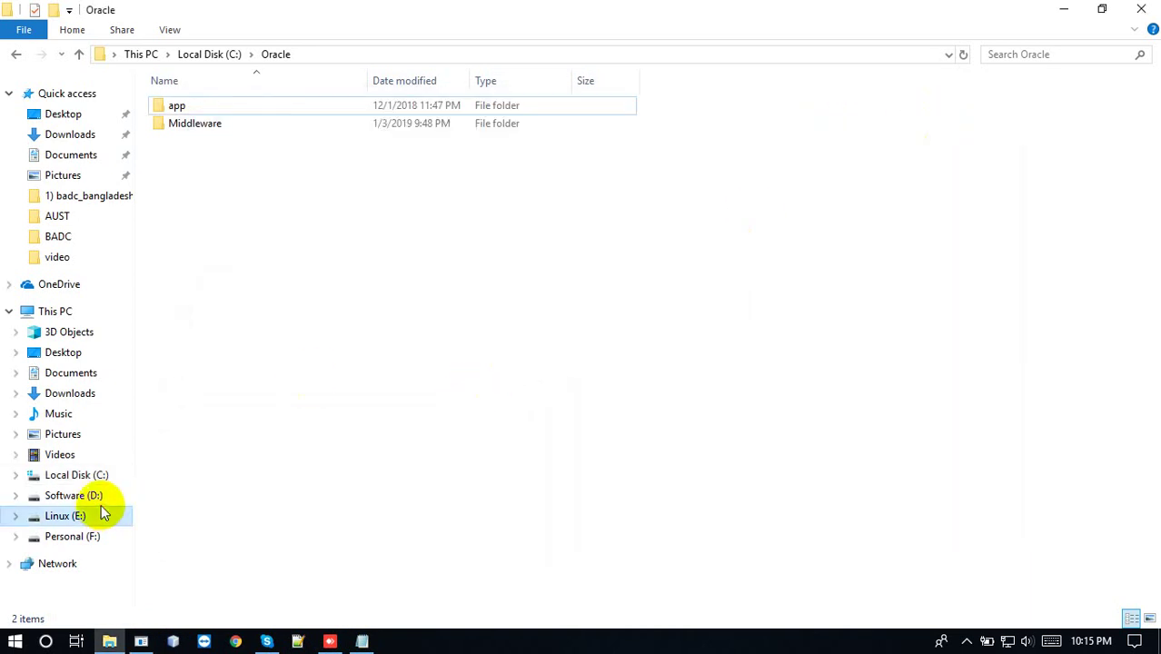
Extract apex_19.1.zip on Software (D:) into the D:\apex_19.1 folder
{"action": "left_click", "coordinate": [95, 497]}
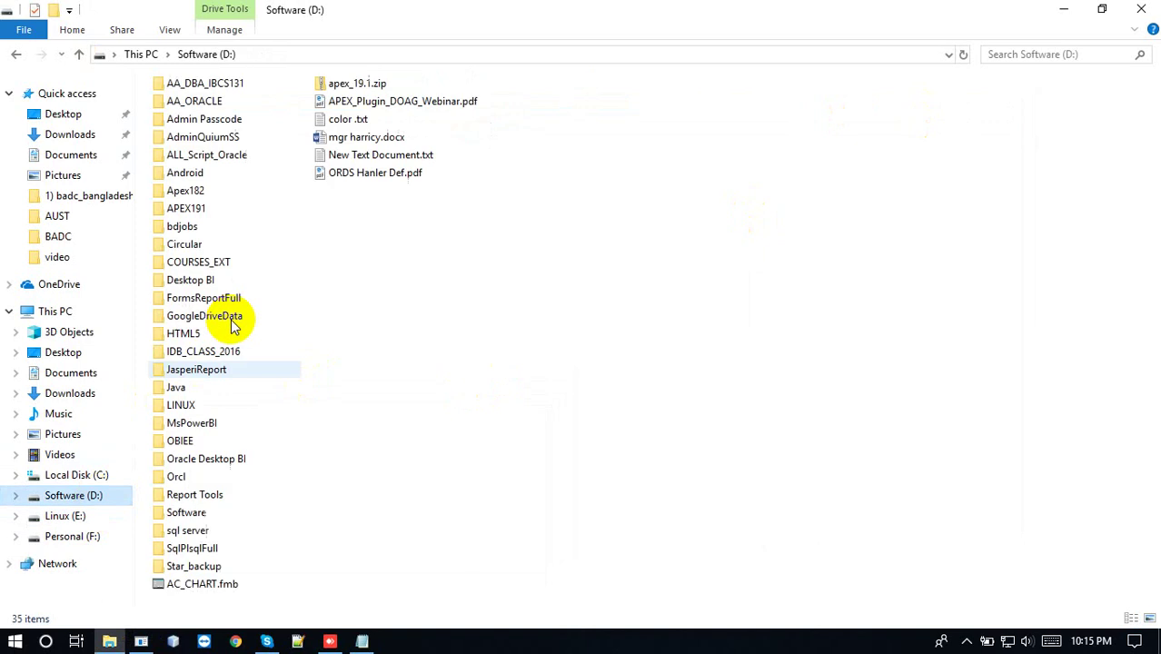
{"action": "left_click", "coordinate": [352, 94]}
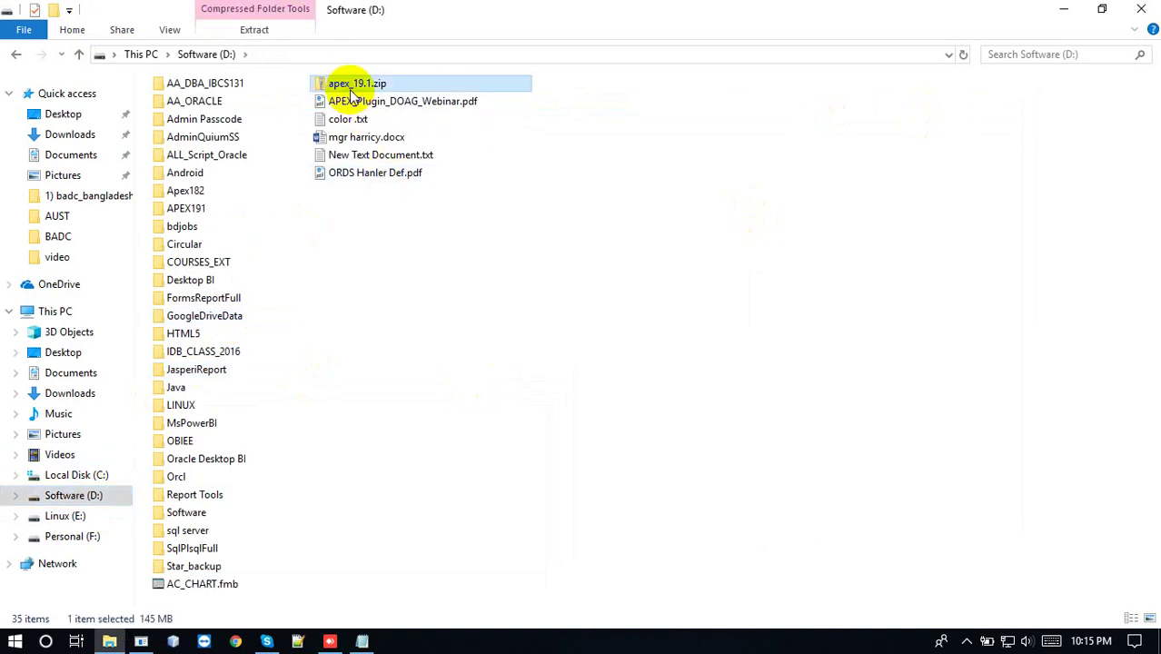
{"action": "right_click", "coordinate": [351, 94]}
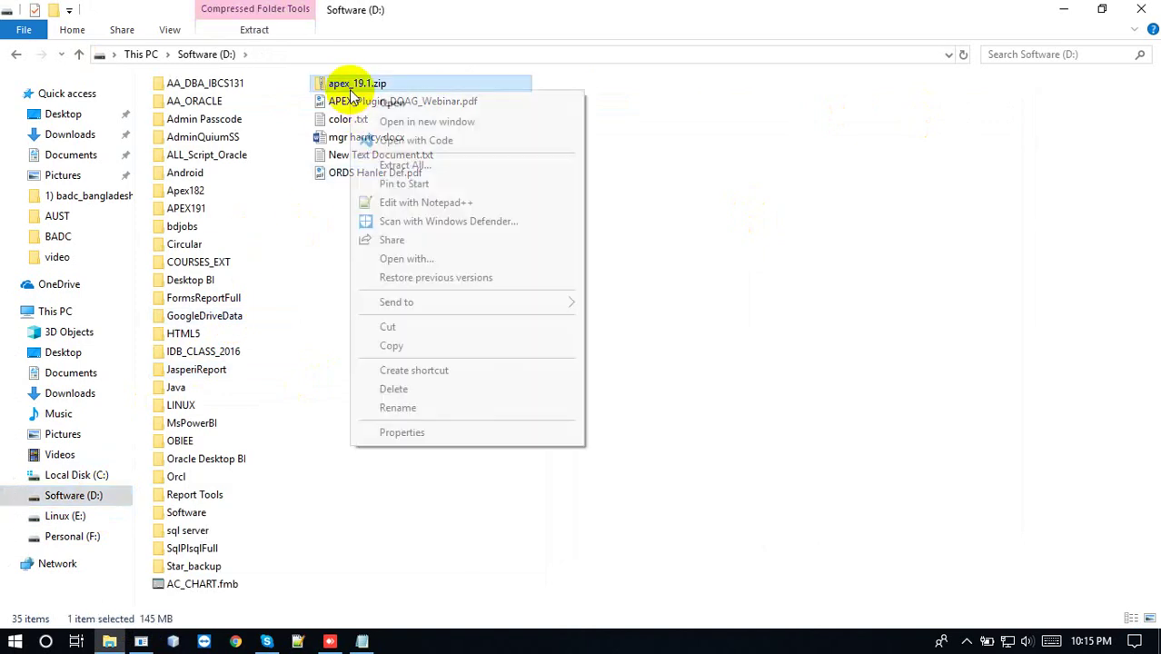
{"action": "left_click", "coordinate": [428, 167]}
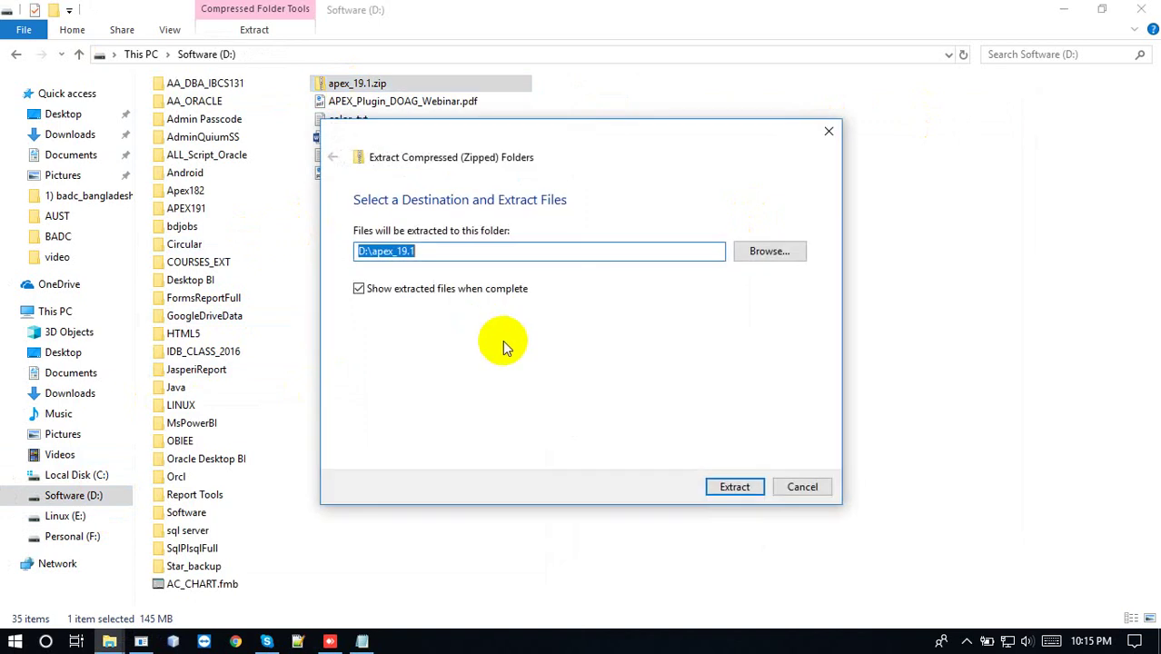
{"action": "left_click", "coordinate": [718, 489]}
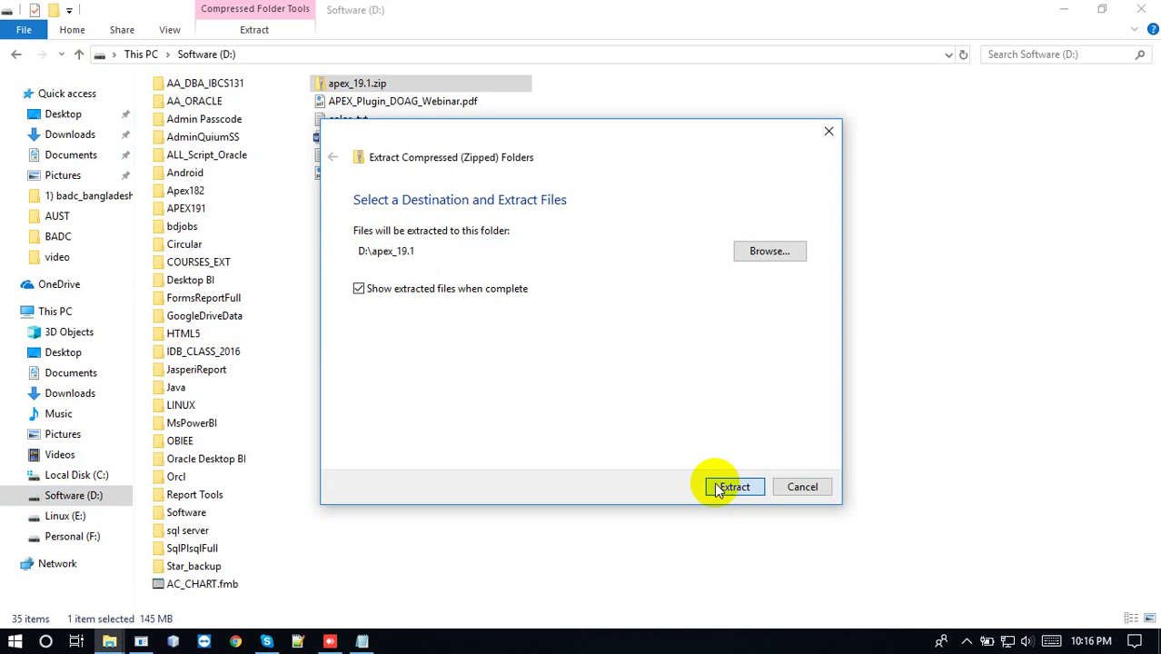
{"action": "left_click", "coordinate": [717, 489]}
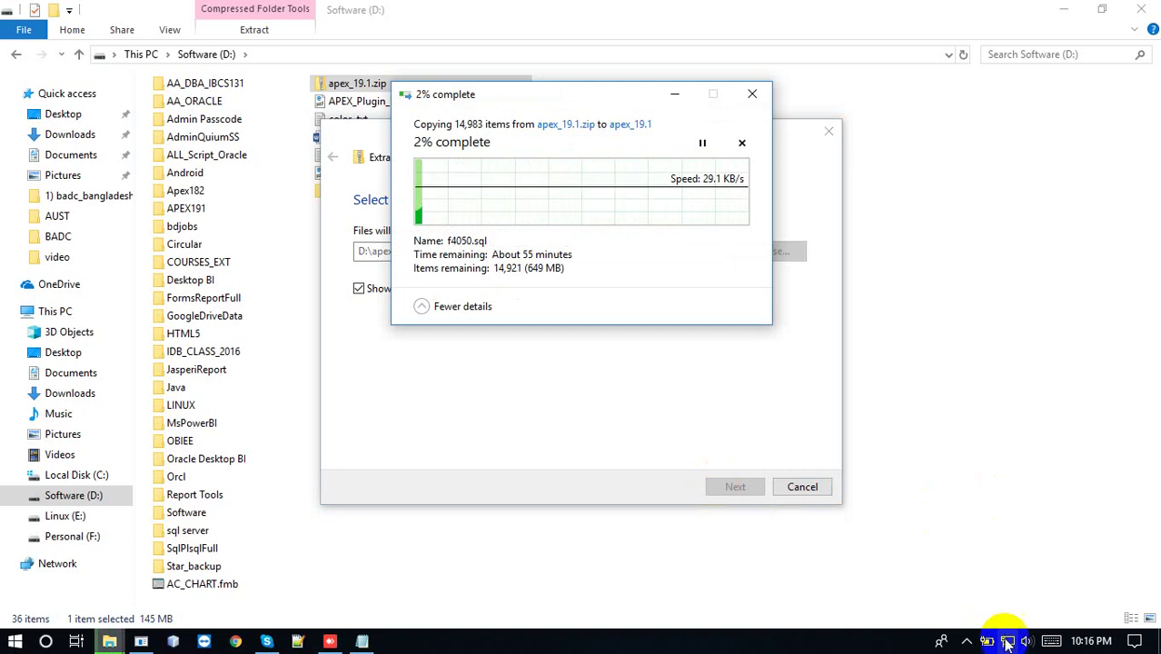
{"action": "left_click", "coordinate": [966, 641]}
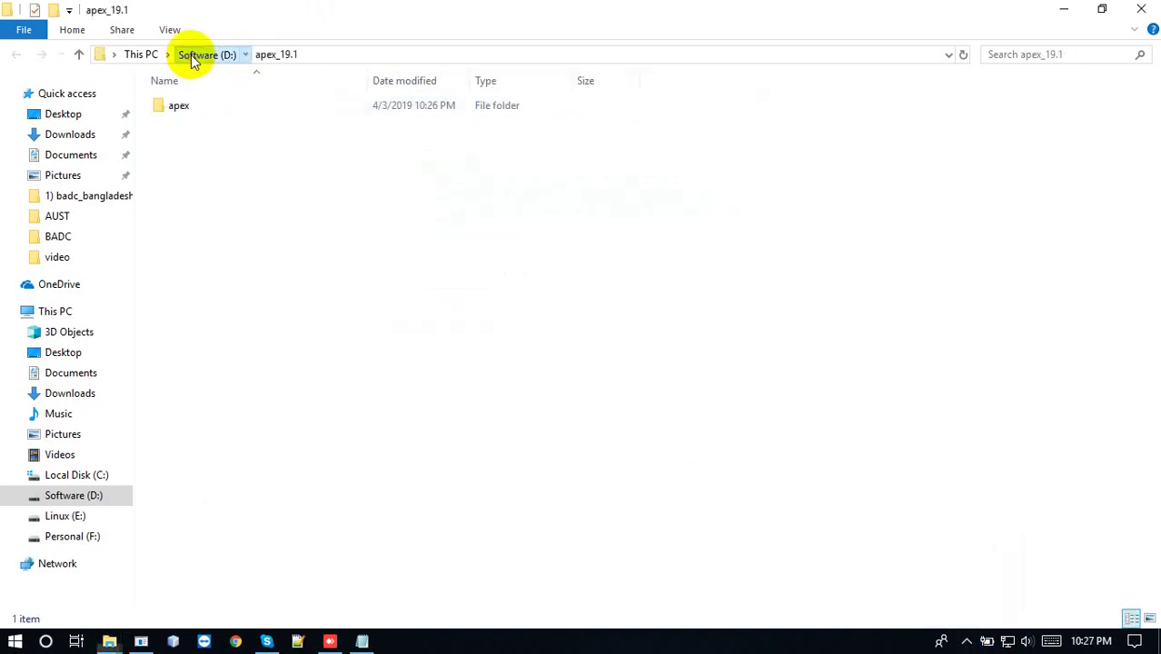
Paste the extracted apex_19.1 files into C:\Oracle
{"action": "left_click", "coordinate": [193, 55]}
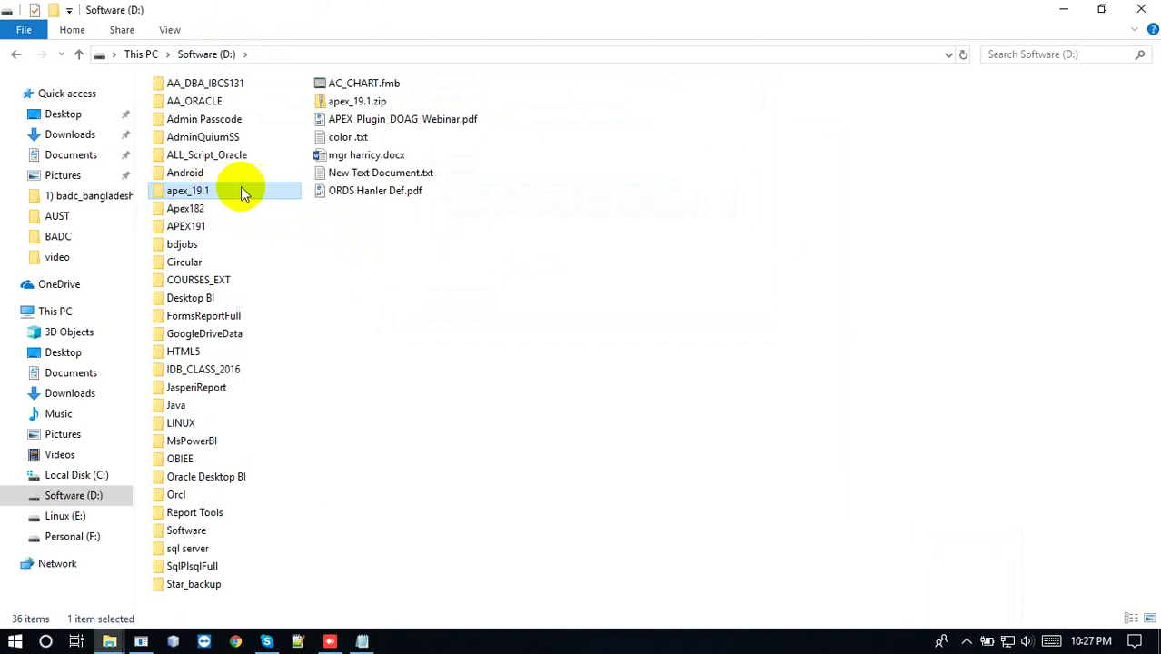
{"action": "mouse_move", "coordinate": [284, 191]}
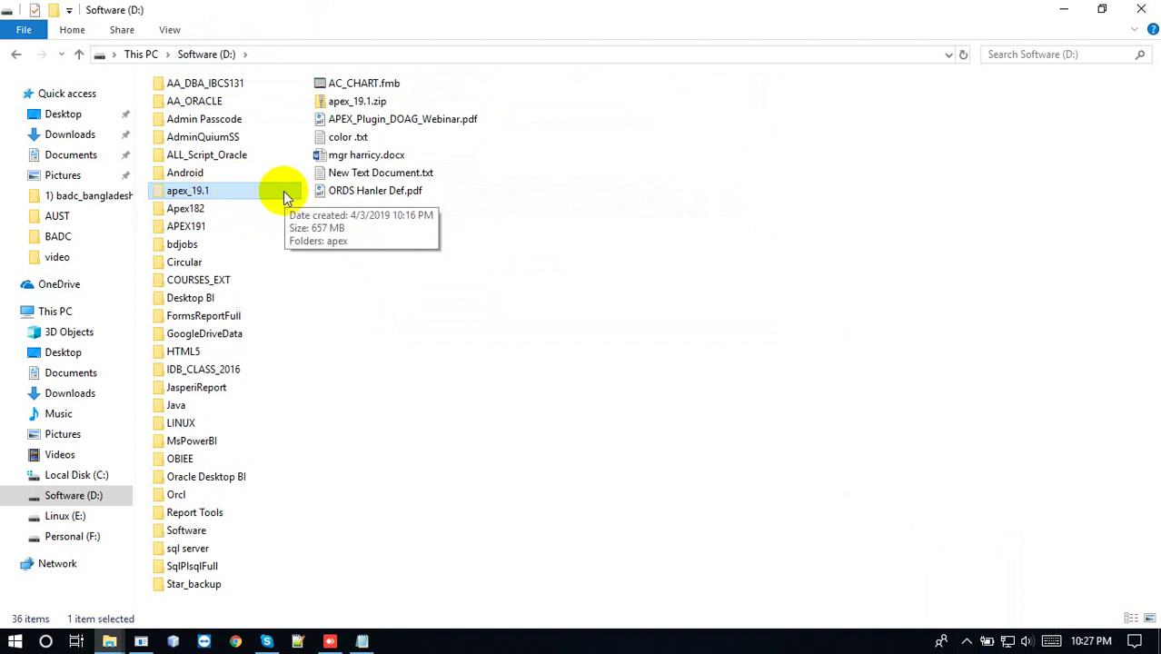
{"action": "left_click", "coordinate": [80, 475]}
{"action": "double_click", "coordinate": [202, 140]}
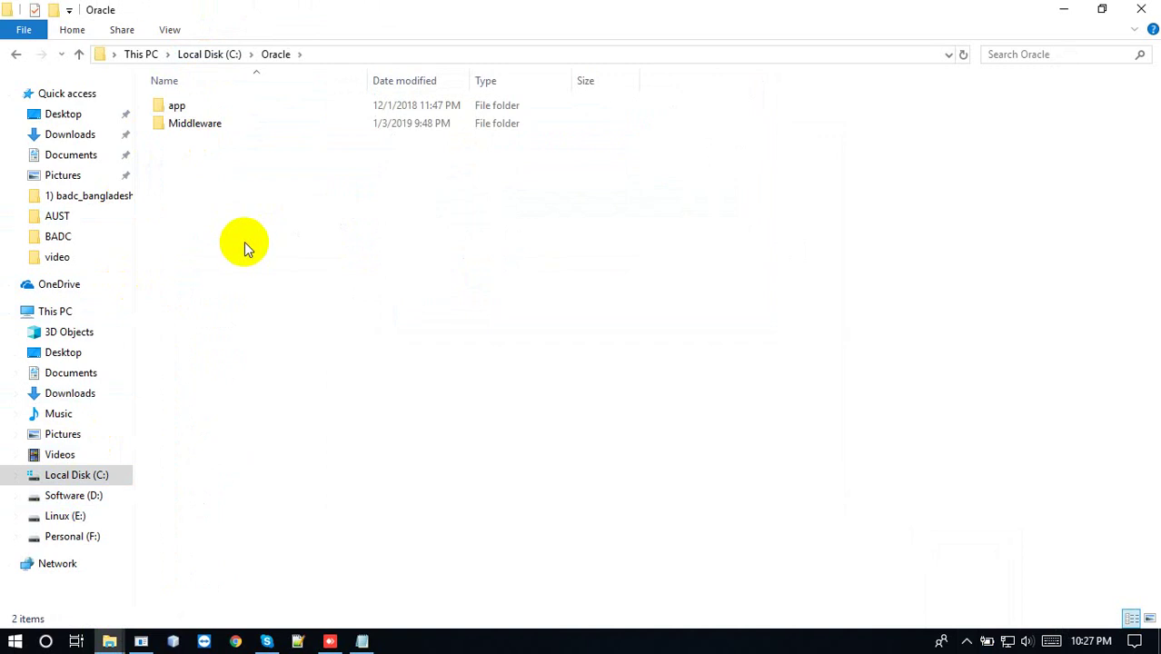
{"action": "key", "text": "ctrl+v"}
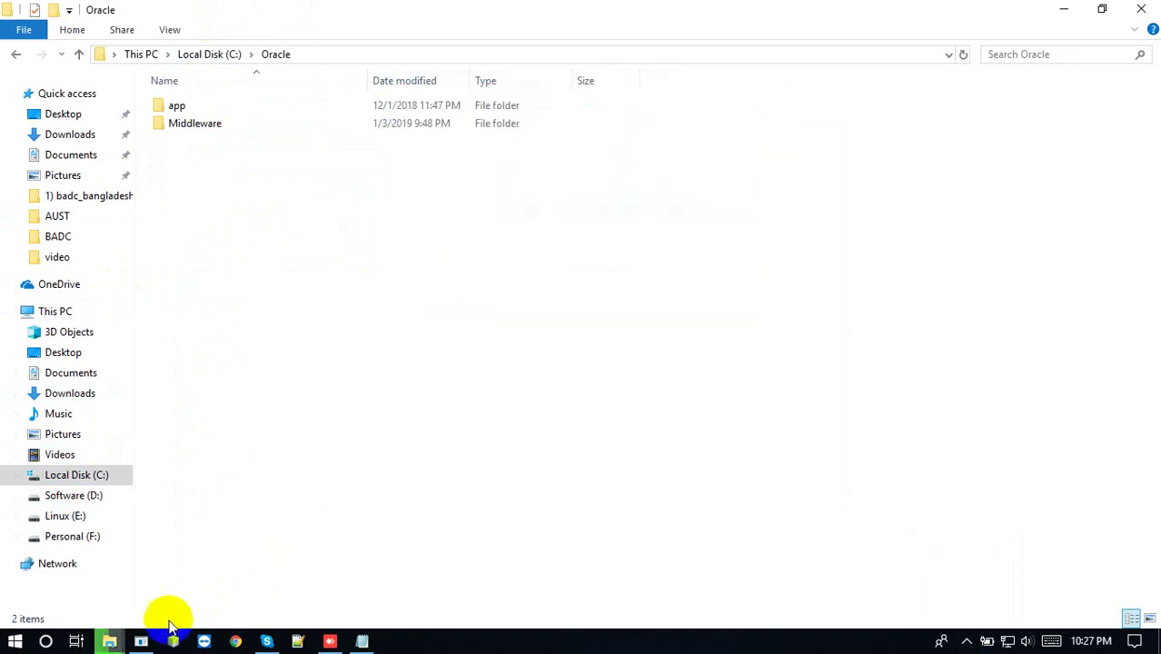
Let the APEX files finish moving into C:\Oracle
{"action": "left_click", "coordinate": [111, 639]}
{"action": "left_click", "coordinate": [400, 579]}
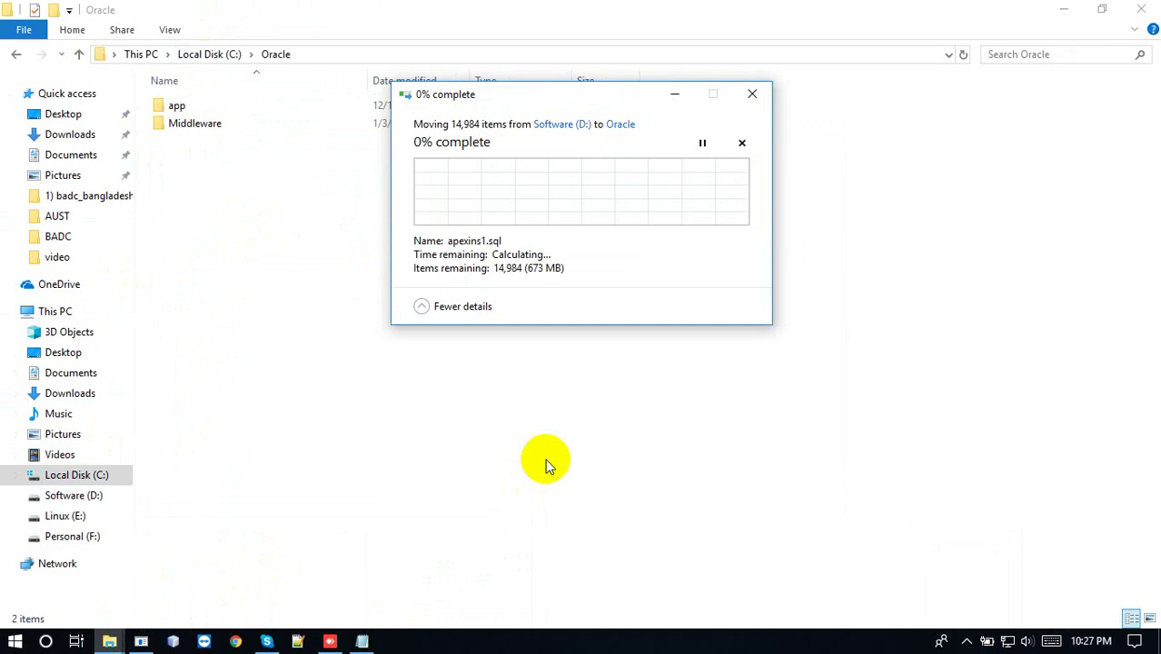
{"action": "left_click", "coordinate": [966, 642]}
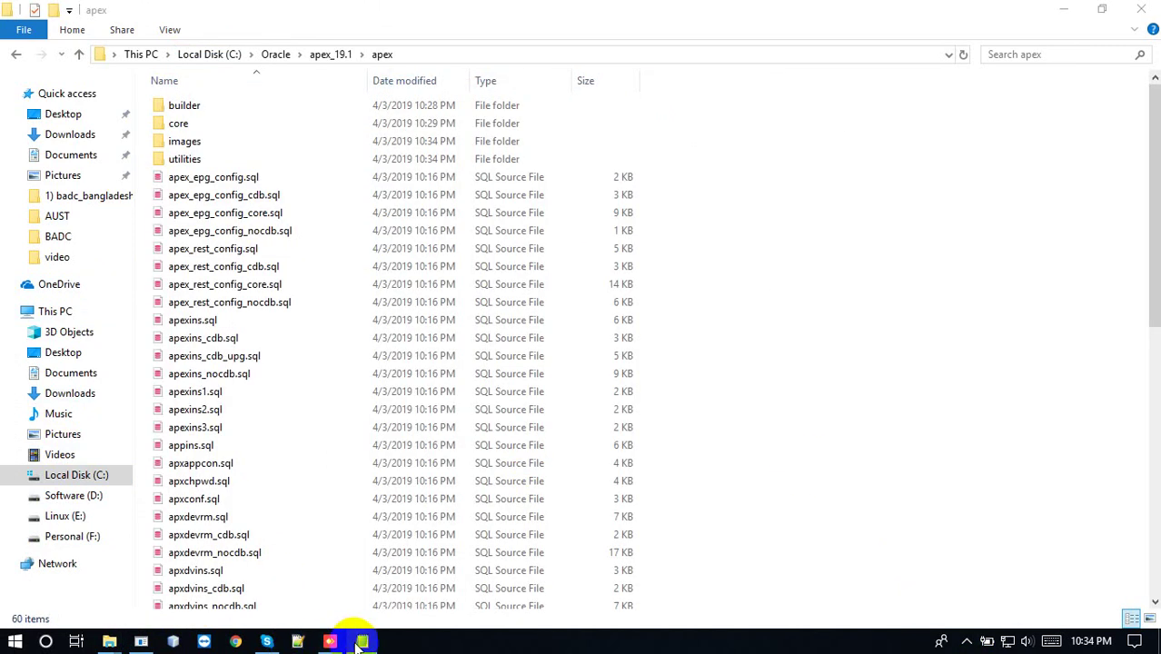
Review the version check query in the install notes, then launch a Command Prompt via Win+R
{"action": "left_click", "coordinate": [360, 641]}
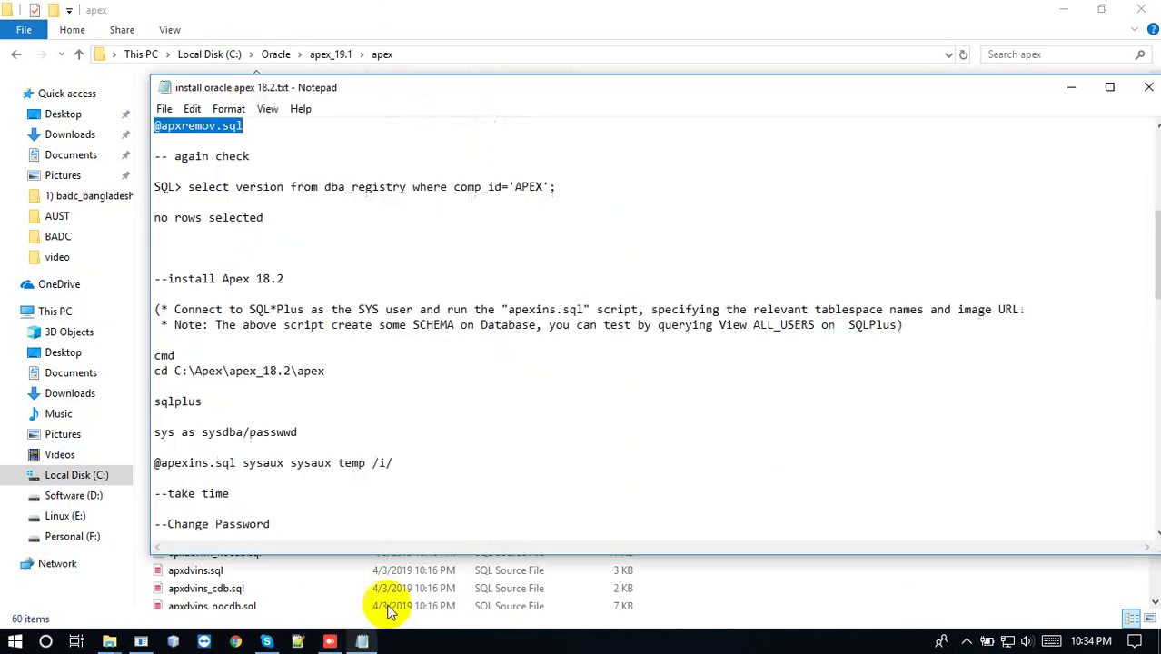
{"action": "left_click", "coordinate": [290, 204]}
{"action": "key", "text": "shift+Up"}
{"action": "key", "text": "shift+Up"}
{"action": "key", "text": "shift+Up"}
{"action": "left_click", "coordinate": [718, 318]}
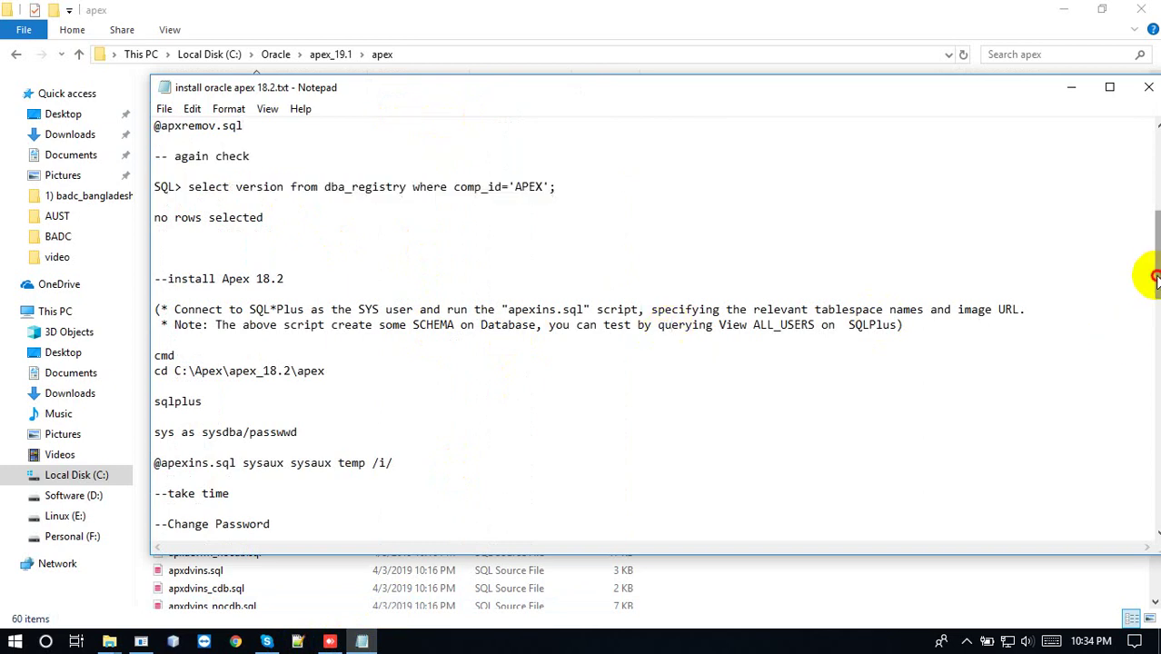
{"action": "left_click_drag", "start_coordinate": [1153, 277], "coordinate": [1143, 236]}
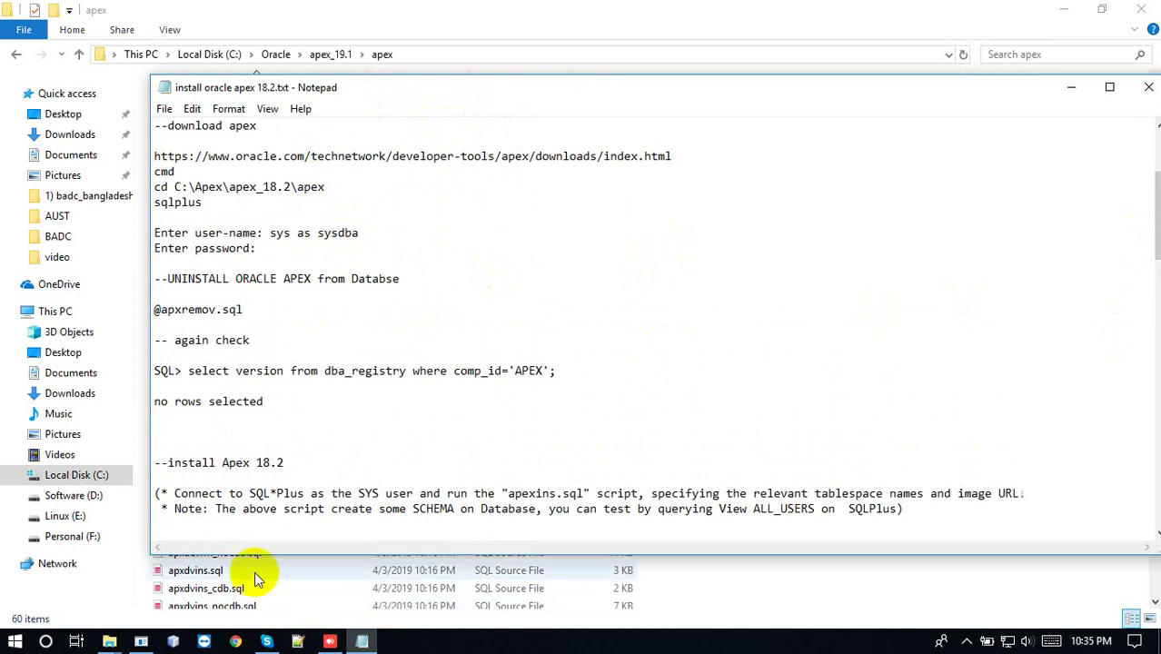
{"action": "key", "text": "super+r"}
{"action": "key", "text": "Return"}
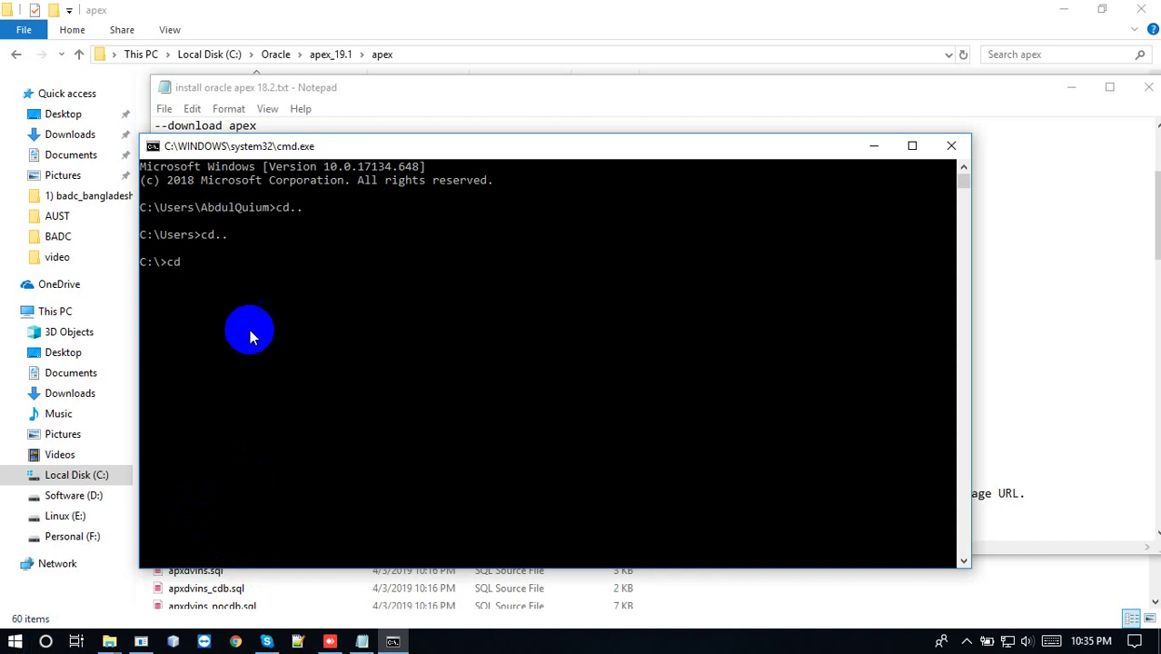
Change into C:\Oracle\apex_19.1\apex and start sqlplus, connecting as sys as sysdba
{"action": "type", "text": "C:\\Oracle\\apex_19.1\\apex"}
{"action": "key", "text": "Return"}
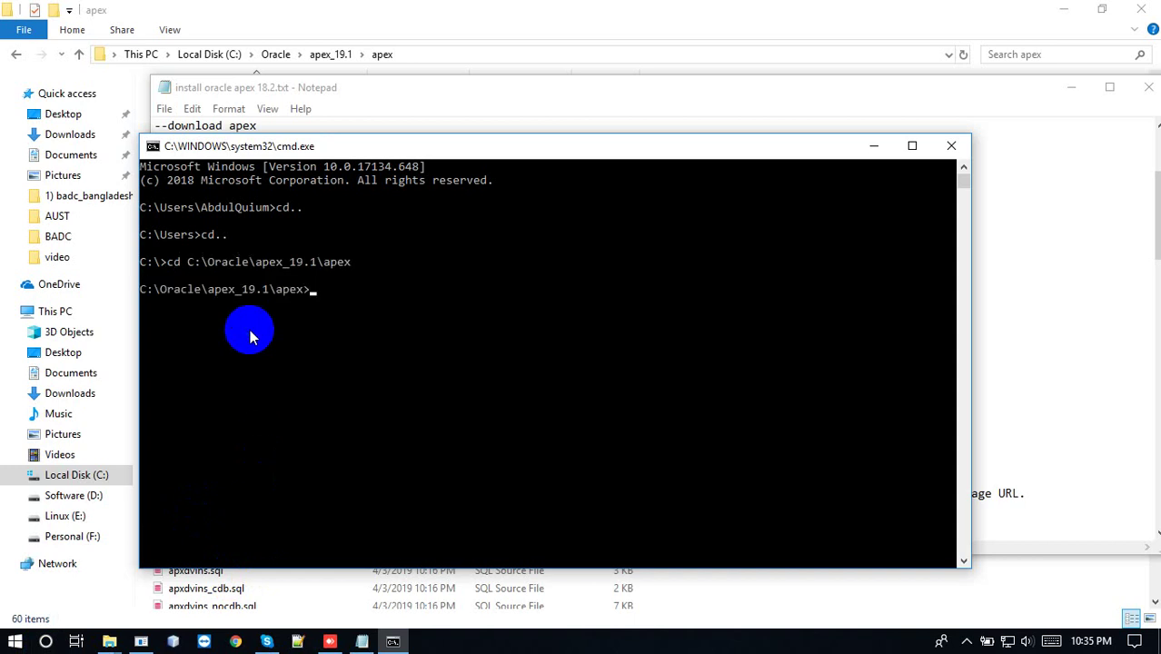
{"action": "type", "text": "sqlplus"}
{"action": "key", "text": "Return"}
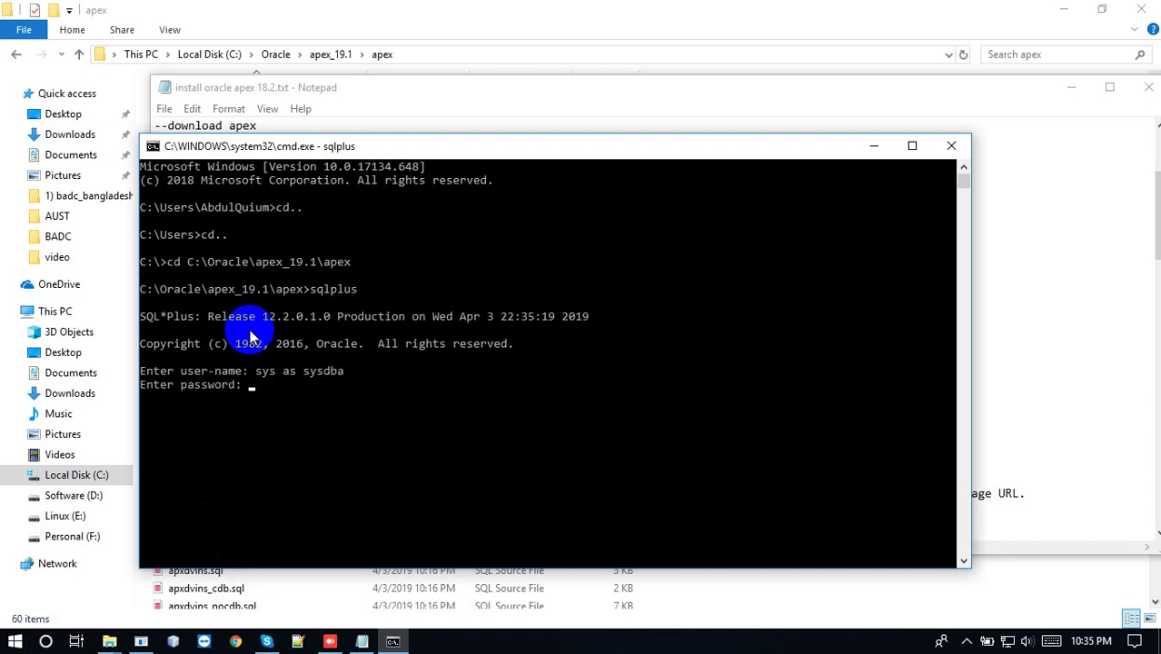
{"action": "key", "text": "Return"}
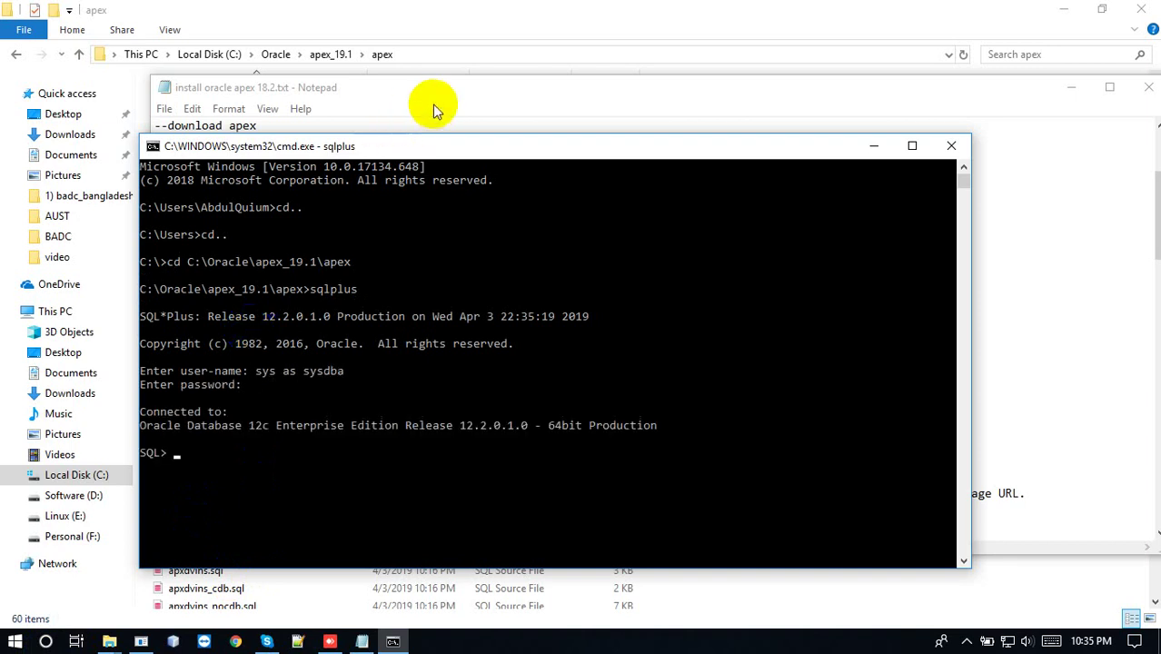
{"action": "left_click", "coordinate": [433, 116]}
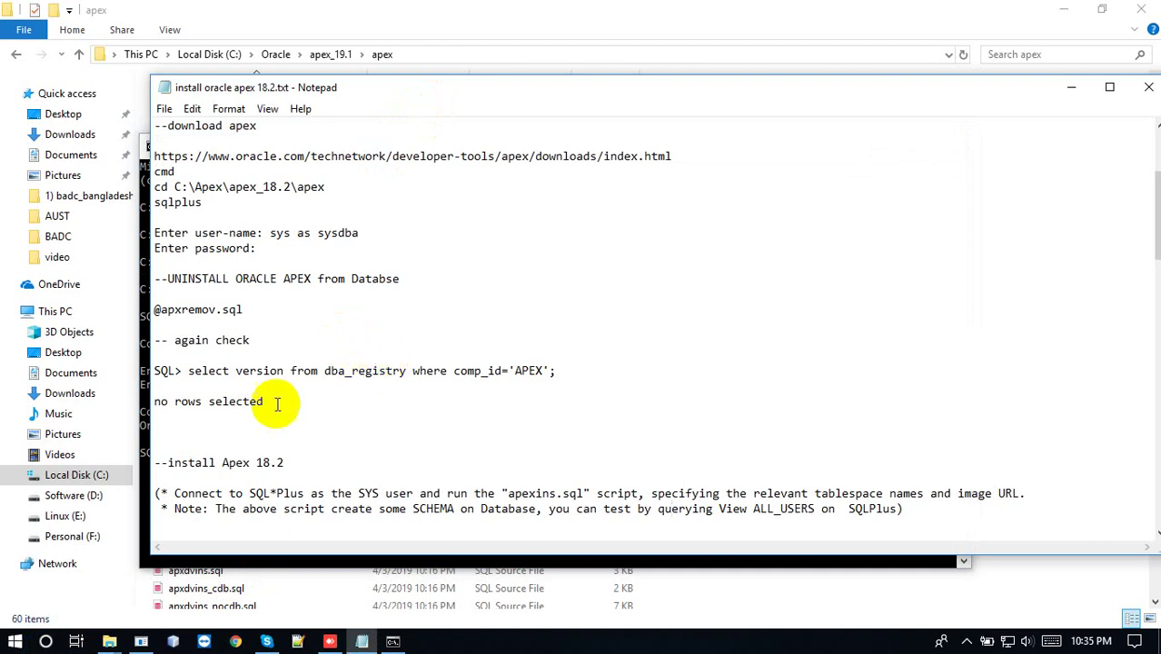
{"action": "left_click_drag", "start_coordinate": [194, 310], "coordinate": [153, 310]}
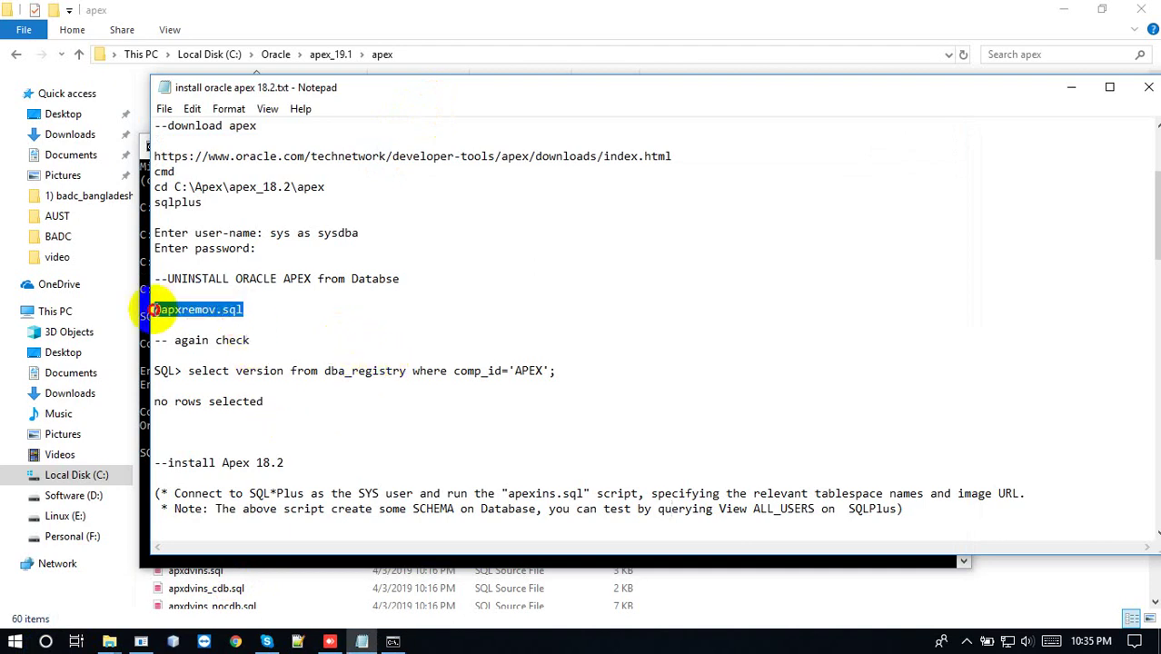
{"action": "left_click", "coordinate": [305, 413]}
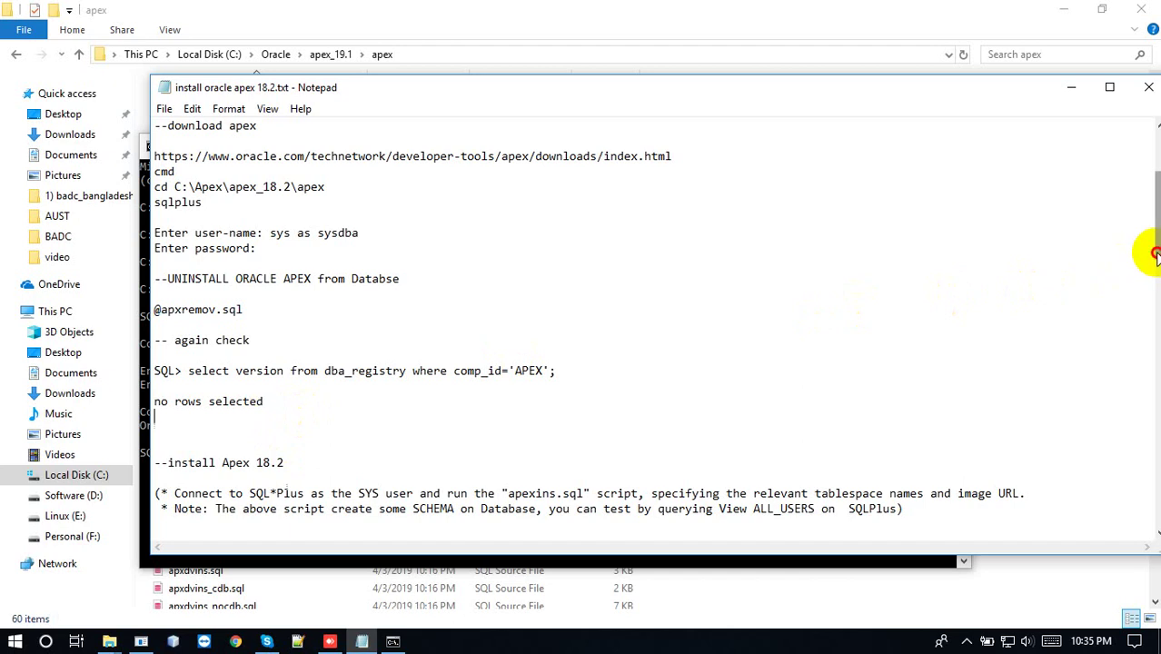
{"action": "left_click_drag", "start_coordinate": [1153, 256], "coordinate": [1148, 319]}
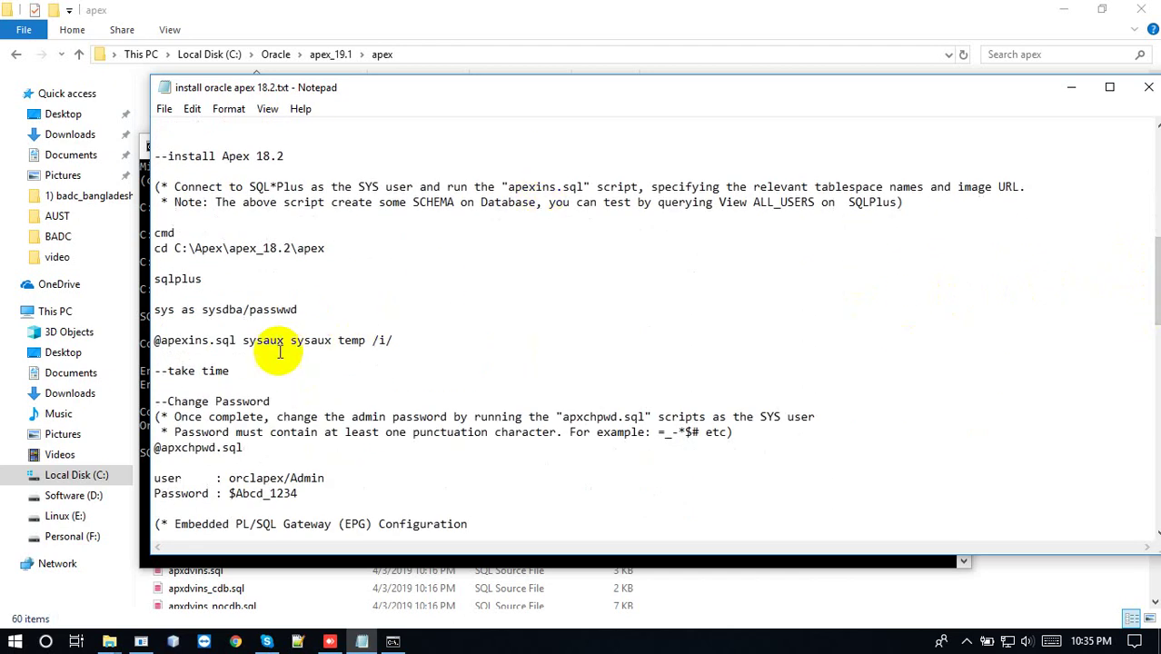
{"action": "left_click_drag", "start_coordinate": [409, 339], "coordinate": [122, 344]}
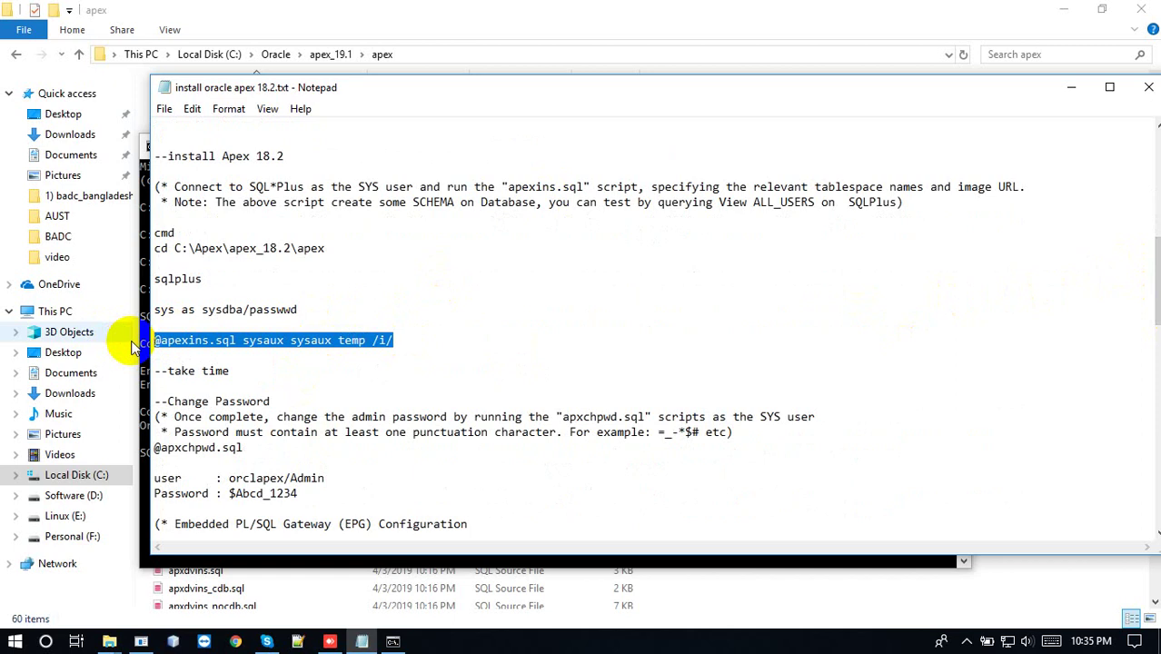
{"action": "left_click", "coordinate": [981, 599]}
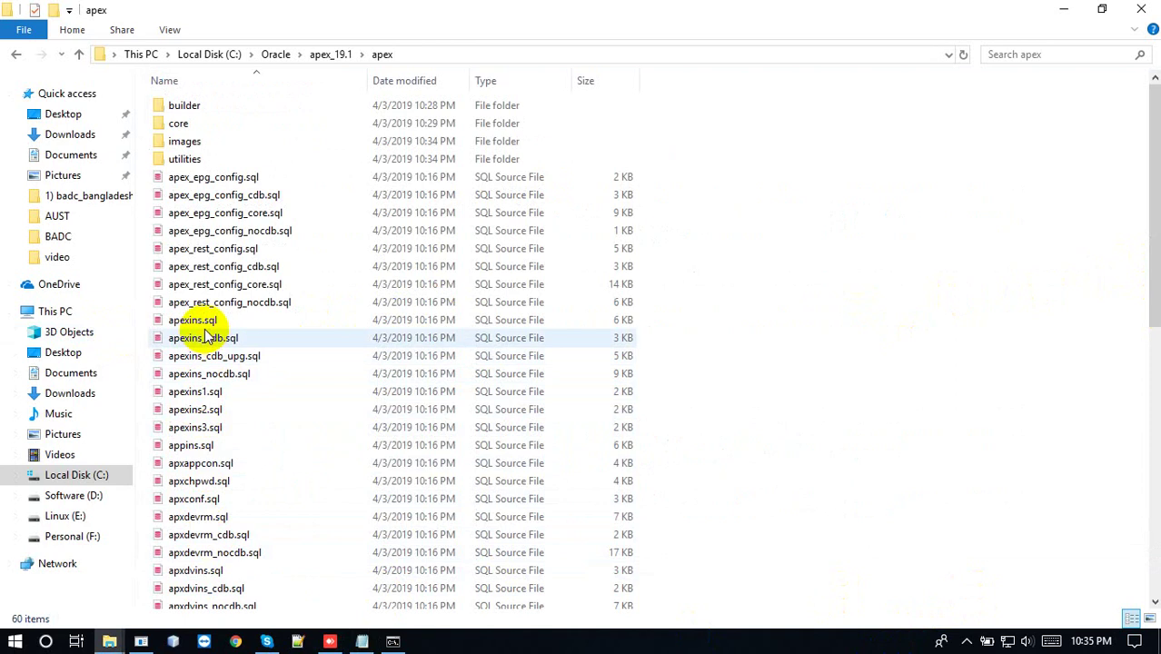
{"action": "left_click", "coordinate": [393, 641]}
{"action": "left_click_drag", "start_coordinate": [320, 139], "coordinate": [430, 127]}
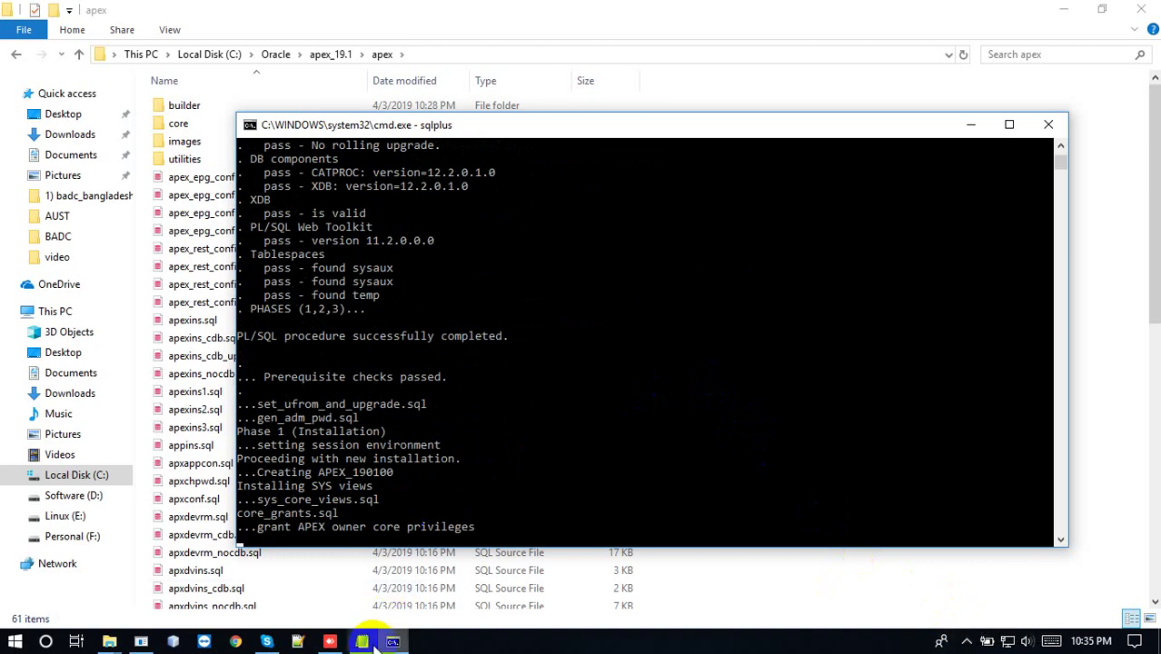
{"action": "mouse_move", "coordinate": [374, 647]}
{"action": "left_click", "coordinate": [354, 561]}
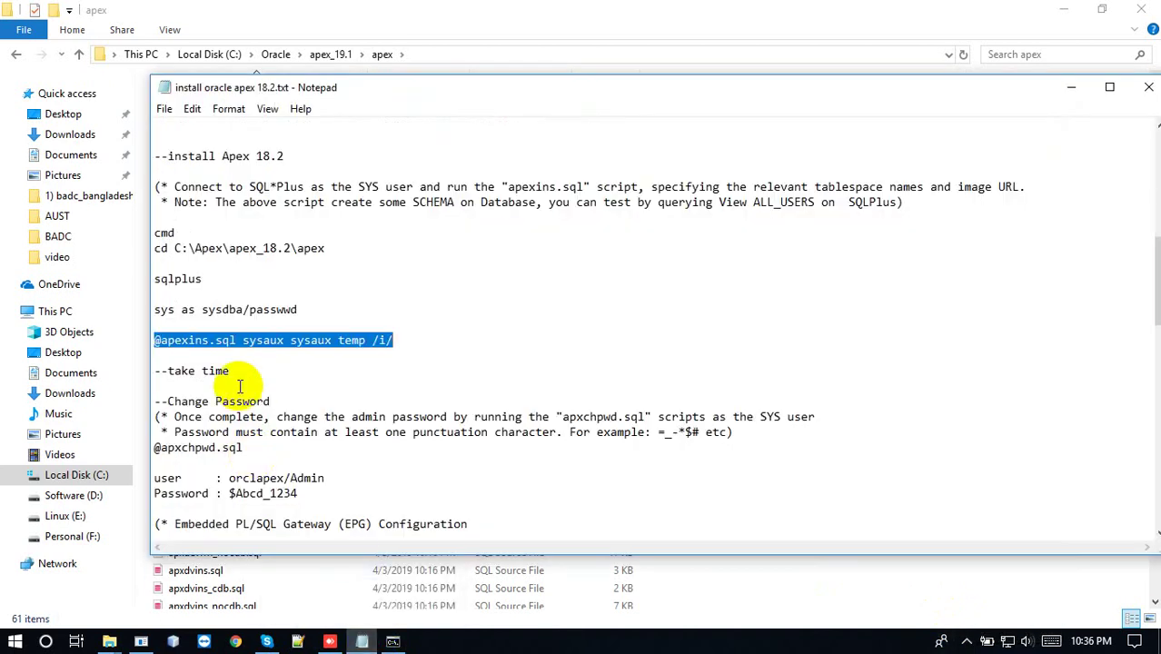
{"action": "left_click_drag", "start_coordinate": [231, 371], "coordinate": [147, 370]}
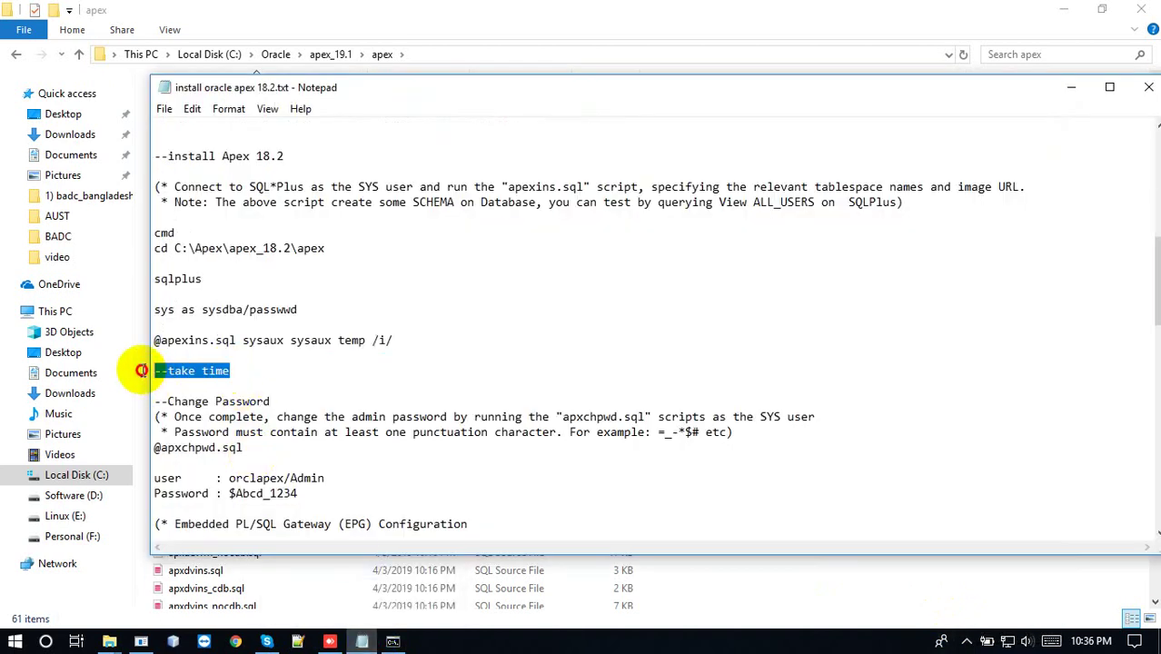
{"action": "left_click", "coordinate": [963, 643]}
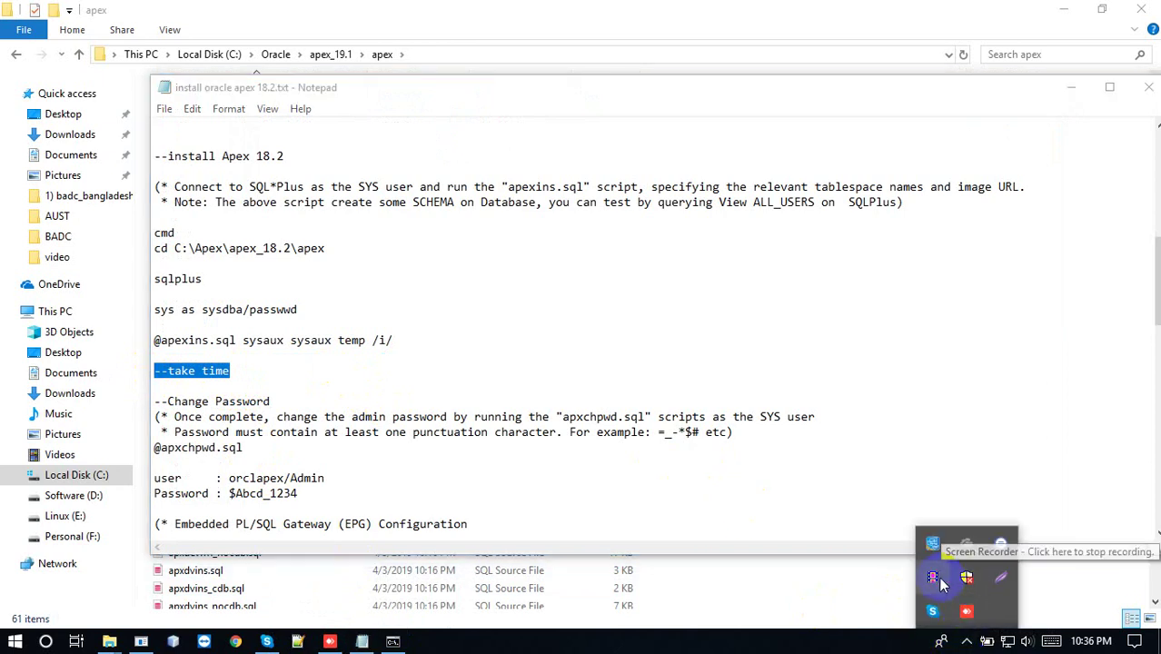
{"action": "left_click", "coordinate": [964, 575]}
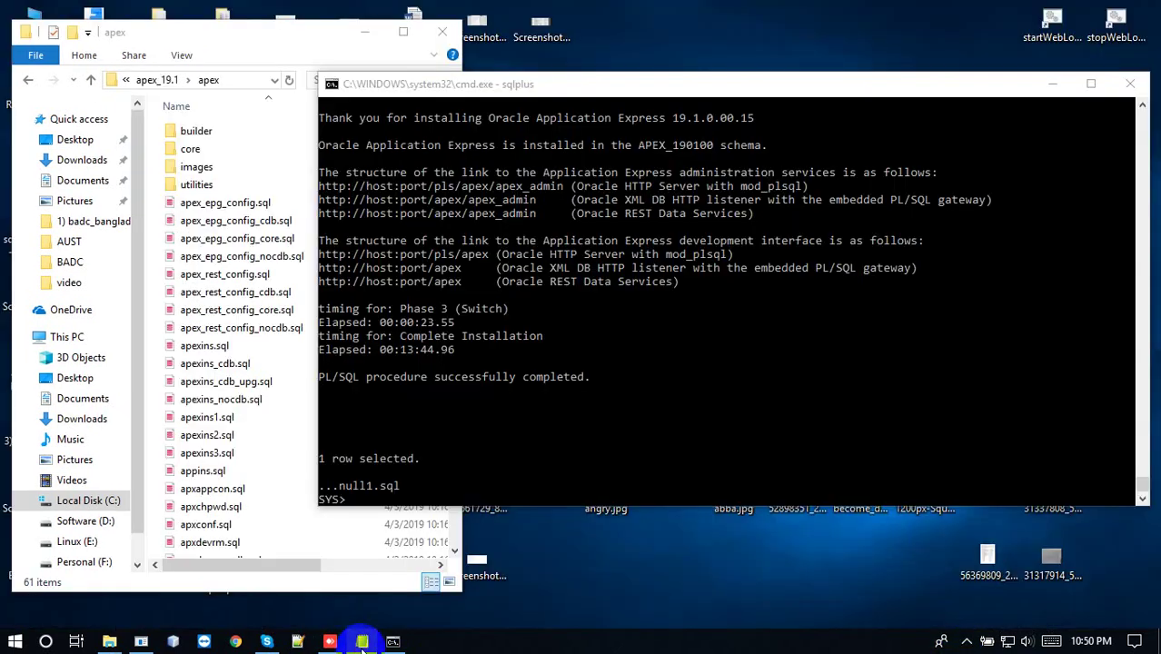
{"action": "left_click", "coordinate": [361, 642]}
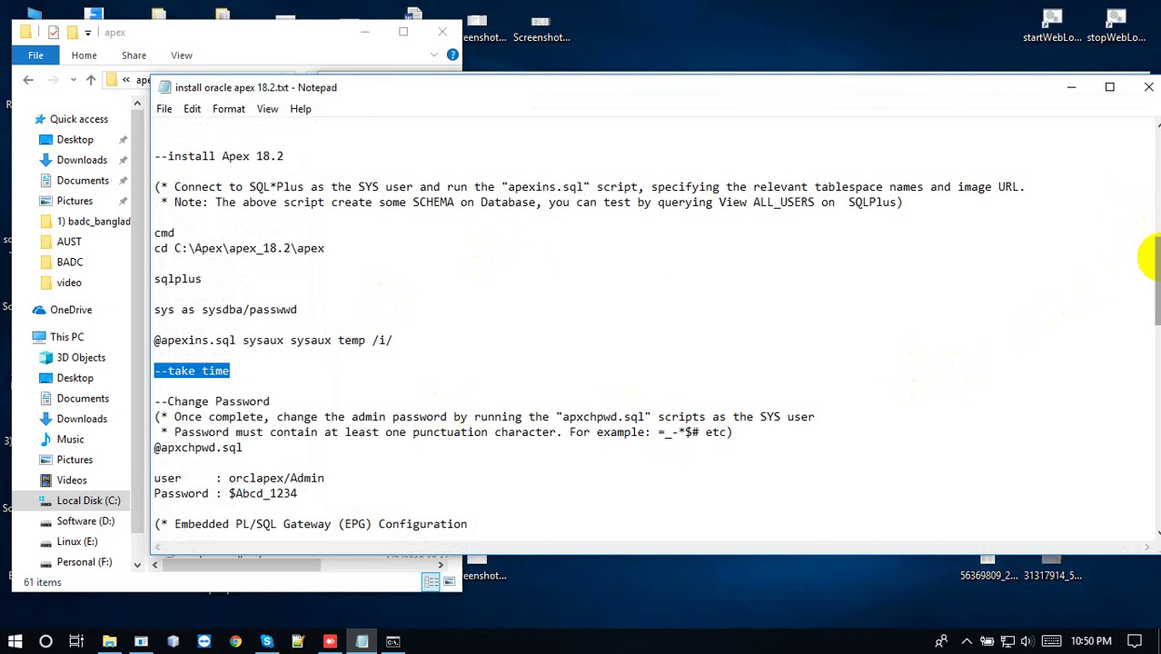
{"action": "left_click_drag", "start_coordinate": [1158, 263], "coordinate": [1153, 309]}
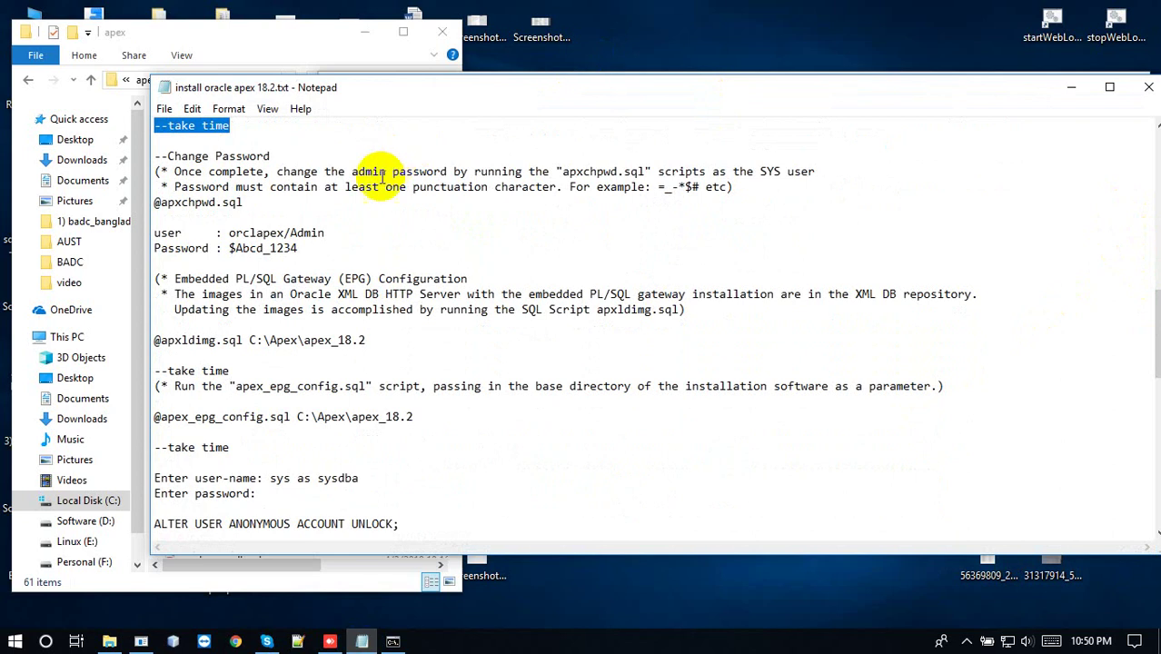
{"action": "left_click_drag", "start_coordinate": [260, 198], "coordinate": [137, 201]}
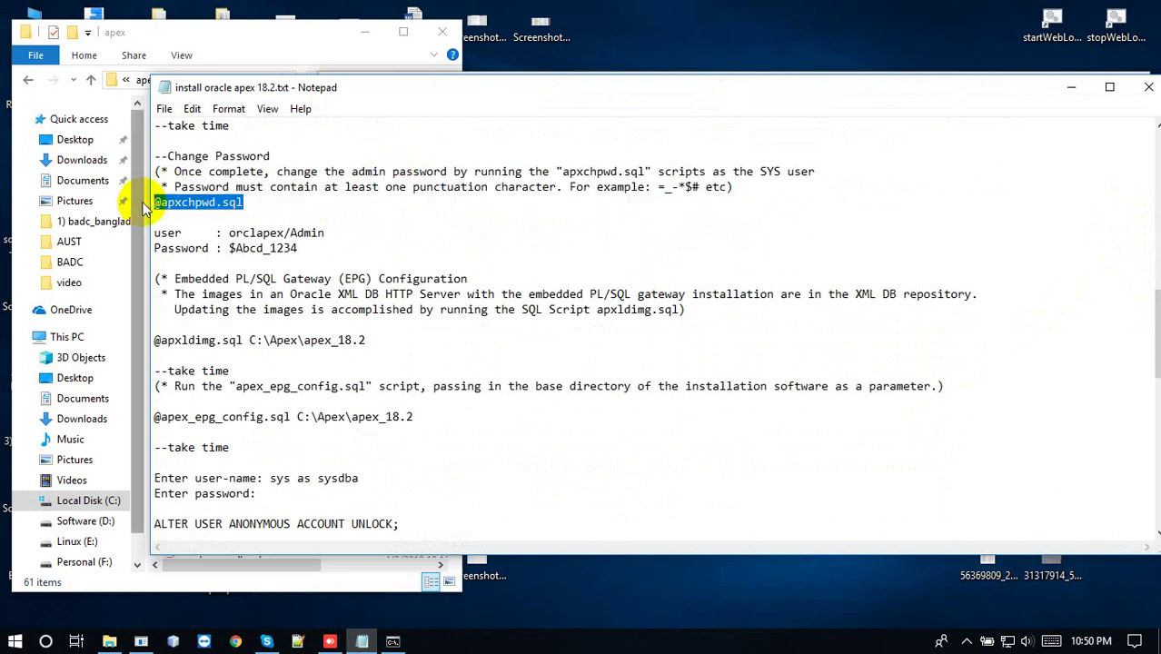
{"action": "left_click", "coordinate": [393, 641]}
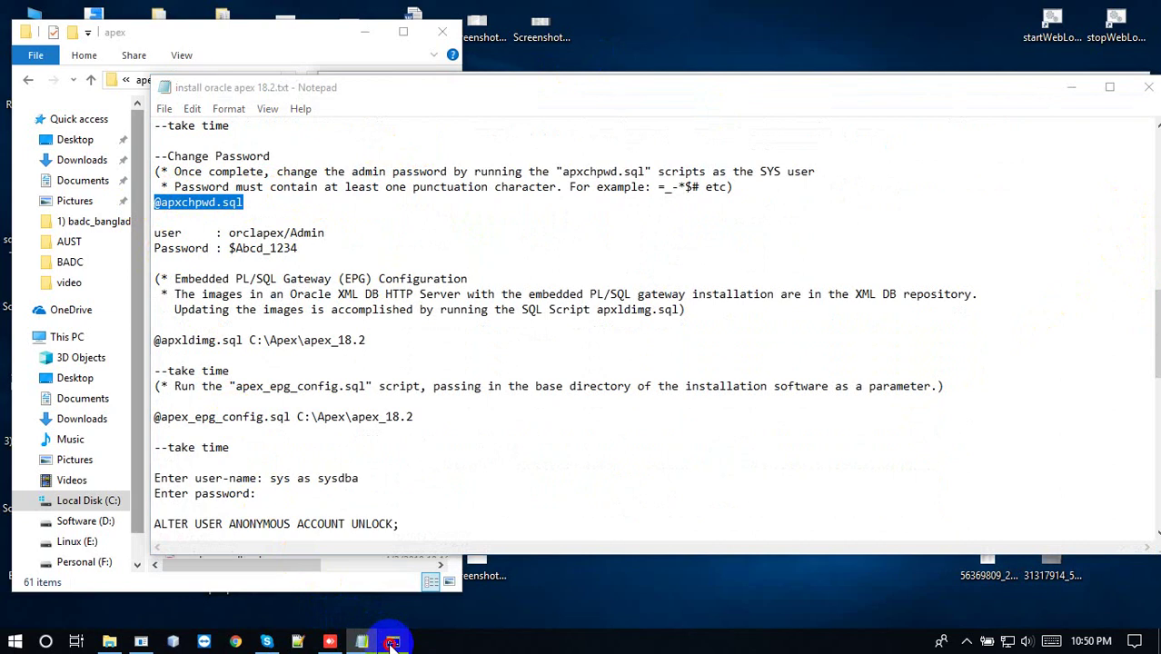
{"action": "key", "text": "Return"}
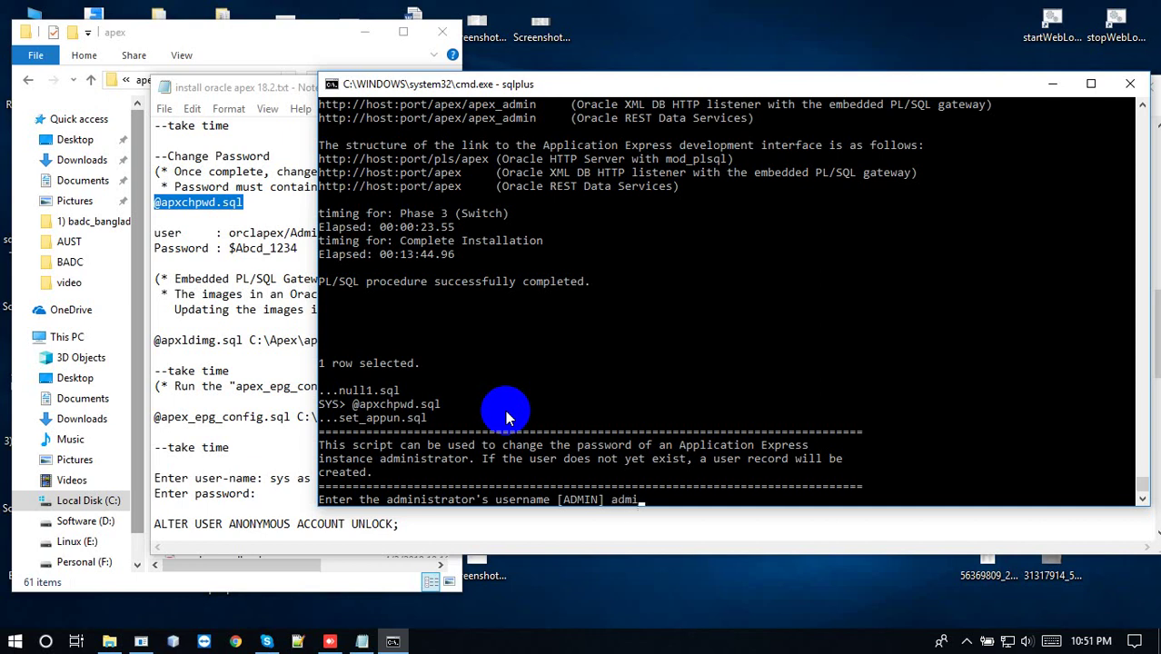
{"action": "key", "text": "Return"}
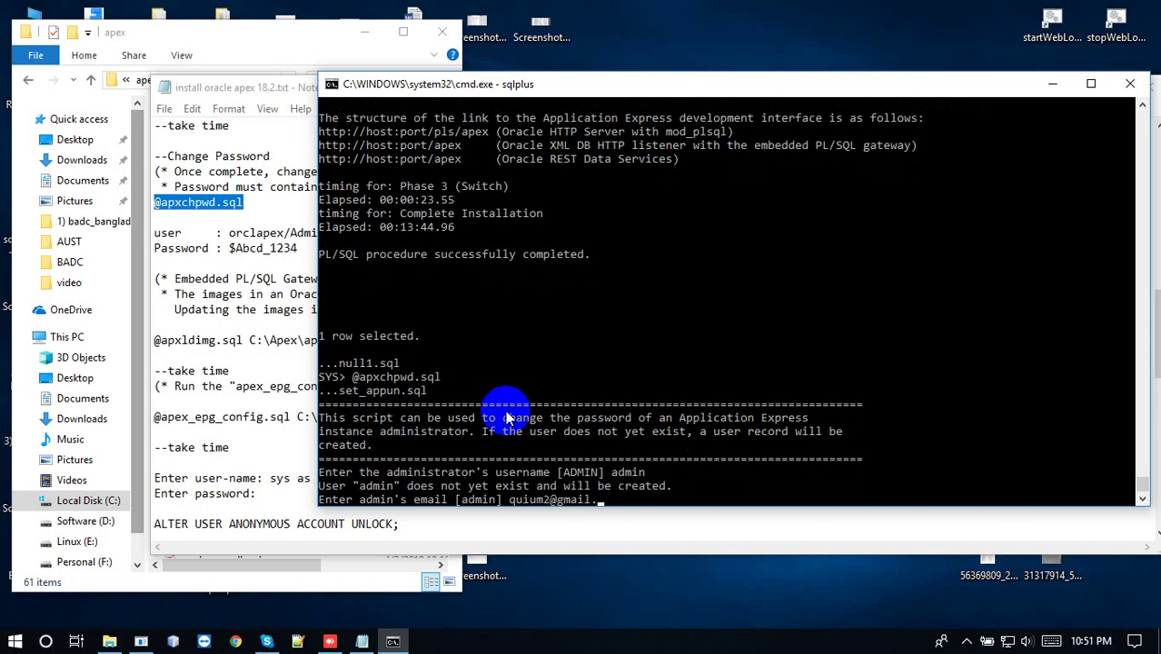
{"action": "key", "text": "Return"}
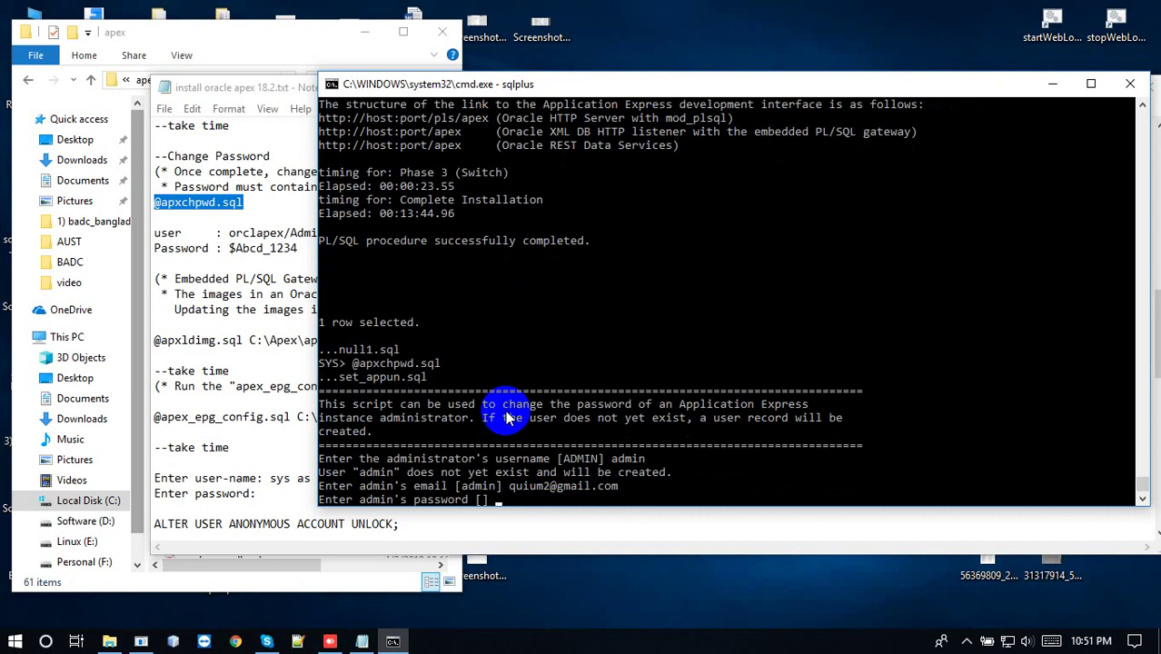
Copy the sample admin password from the notes and paste it at the password prompt
{"action": "double_click", "coordinate": [247, 249]}
{"action": "right_click", "coordinate": [248, 250]}
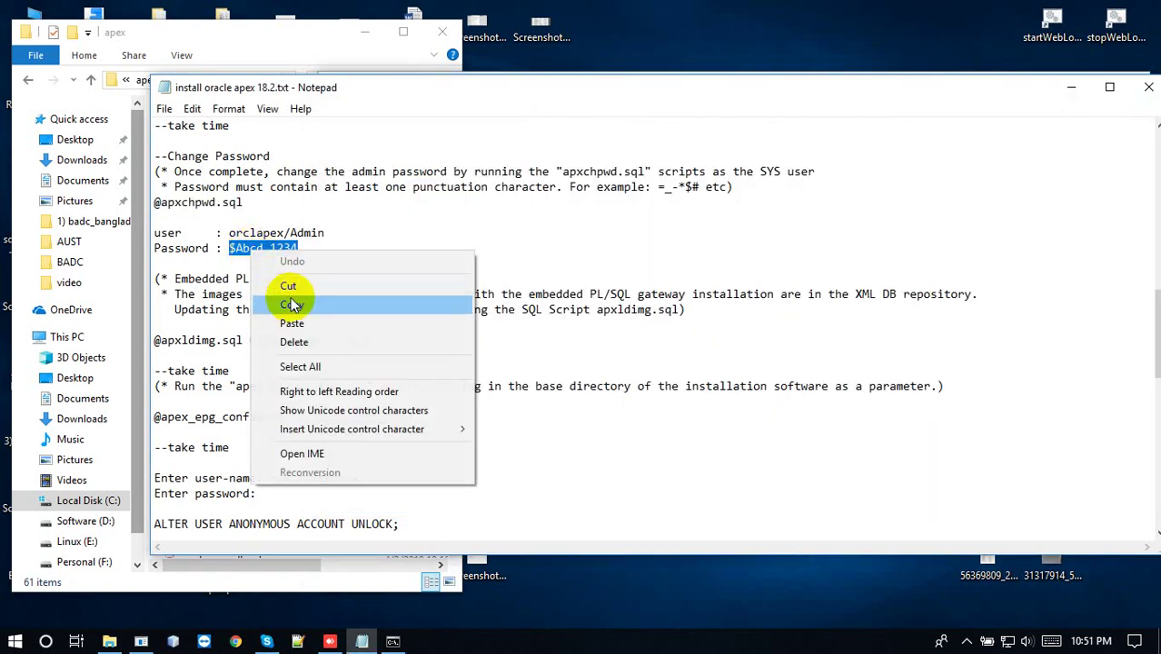
{"action": "left_click", "coordinate": [291, 306]}
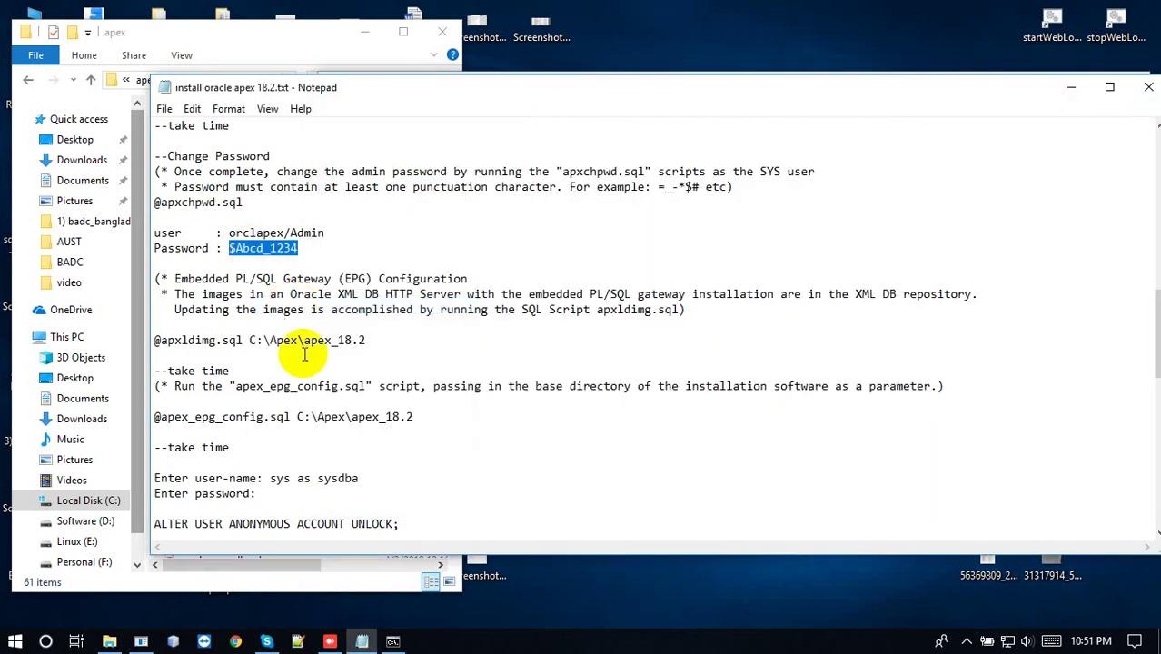
{"action": "left_click", "coordinate": [392, 641]}
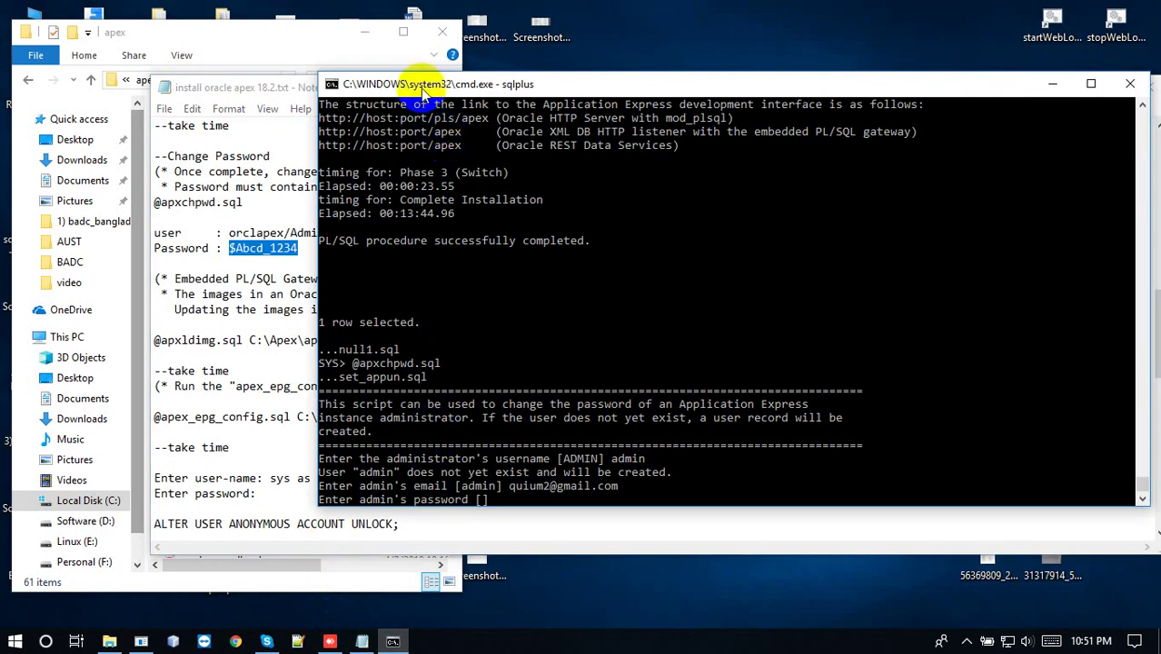
{"action": "right_click", "coordinate": [421, 88]}
{"action": "mouse_move", "coordinate": [513, 219]}
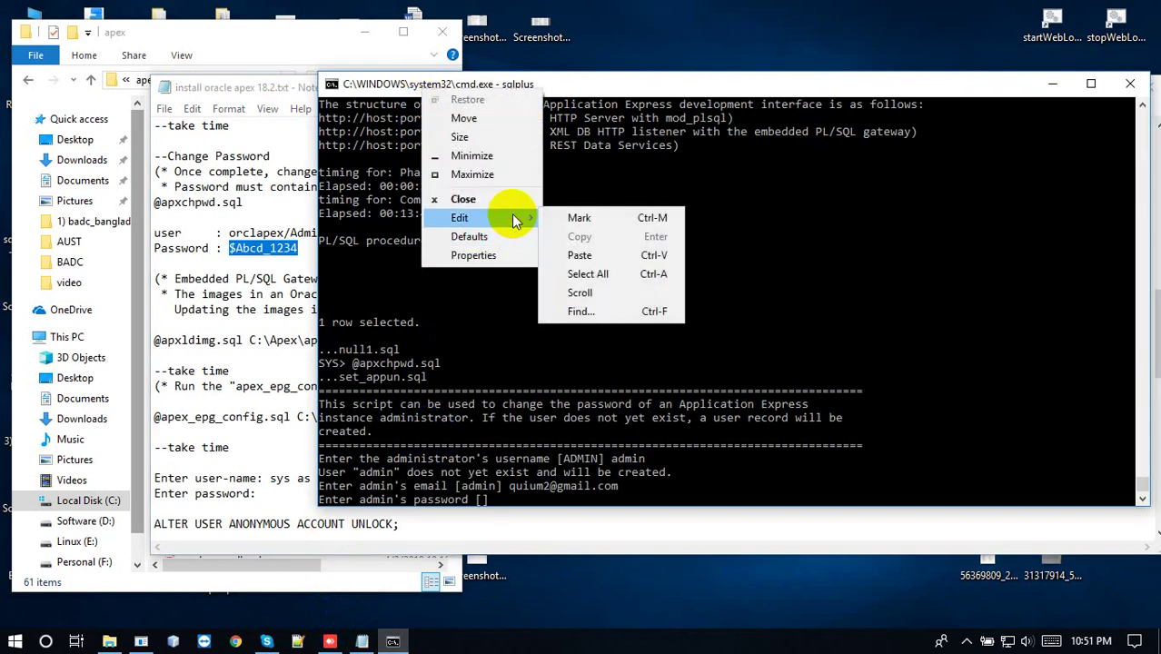
{"action": "left_click", "coordinate": [574, 255]}
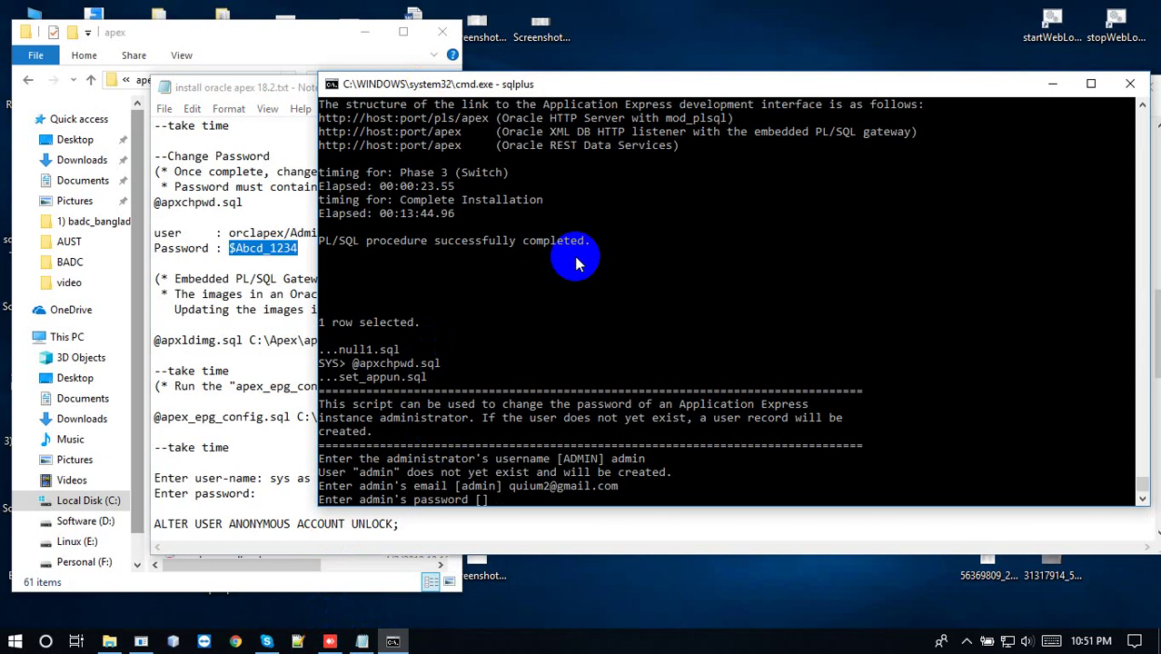
{"action": "key", "text": "Return"}
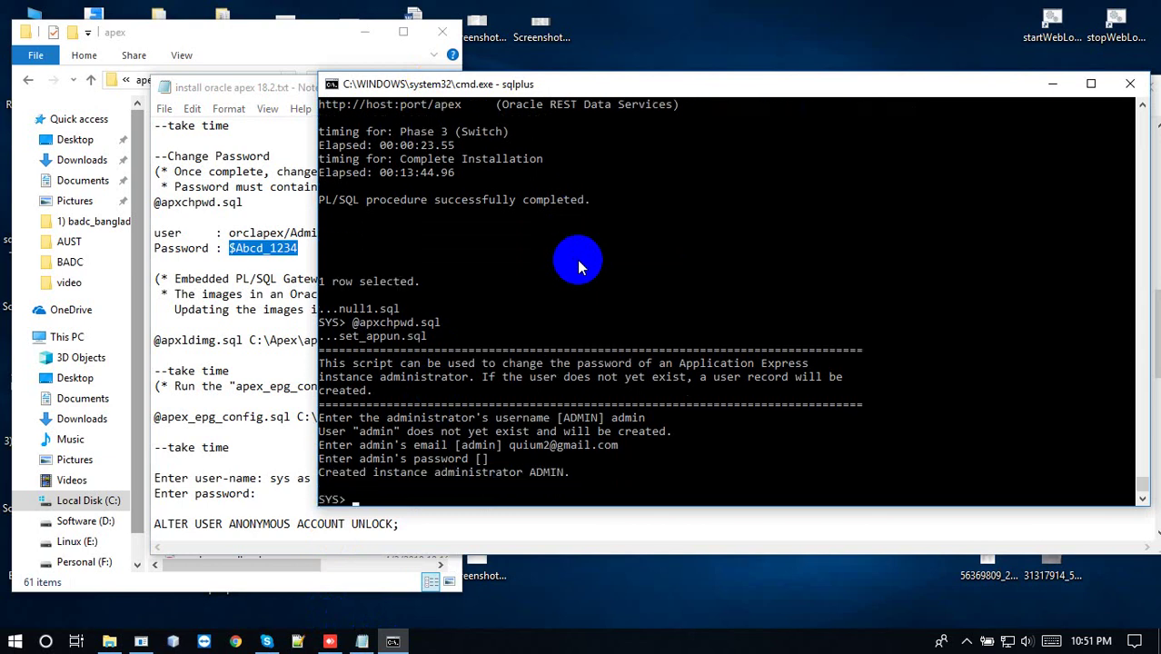
{"action": "left_click", "coordinate": [262, 279]}
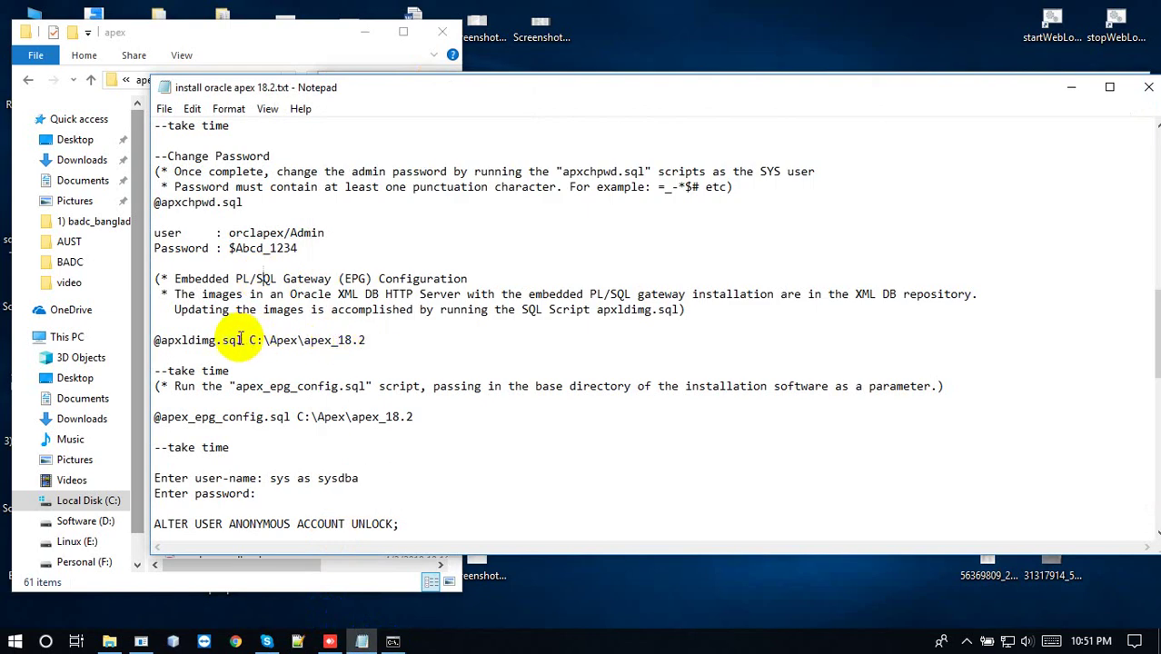
{"action": "left_click_drag", "start_coordinate": [241, 340], "coordinate": [154, 342]}
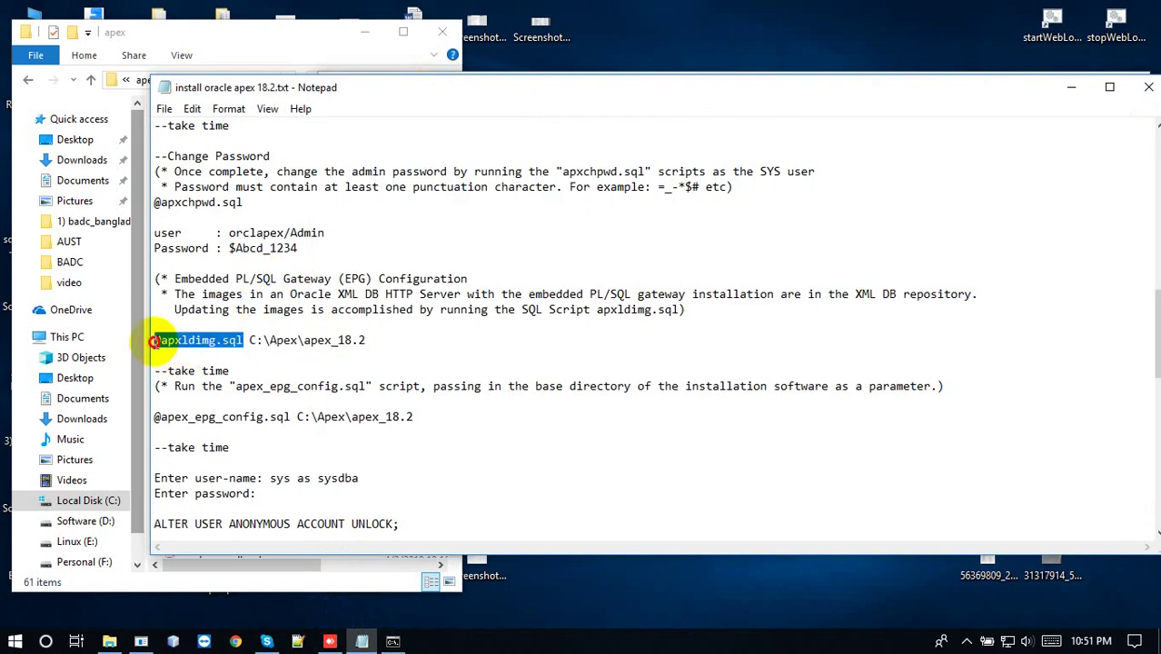
{"action": "left_click", "coordinate": [393, 642]}
{"action": "right_click", "coordinate": [435, 462]}
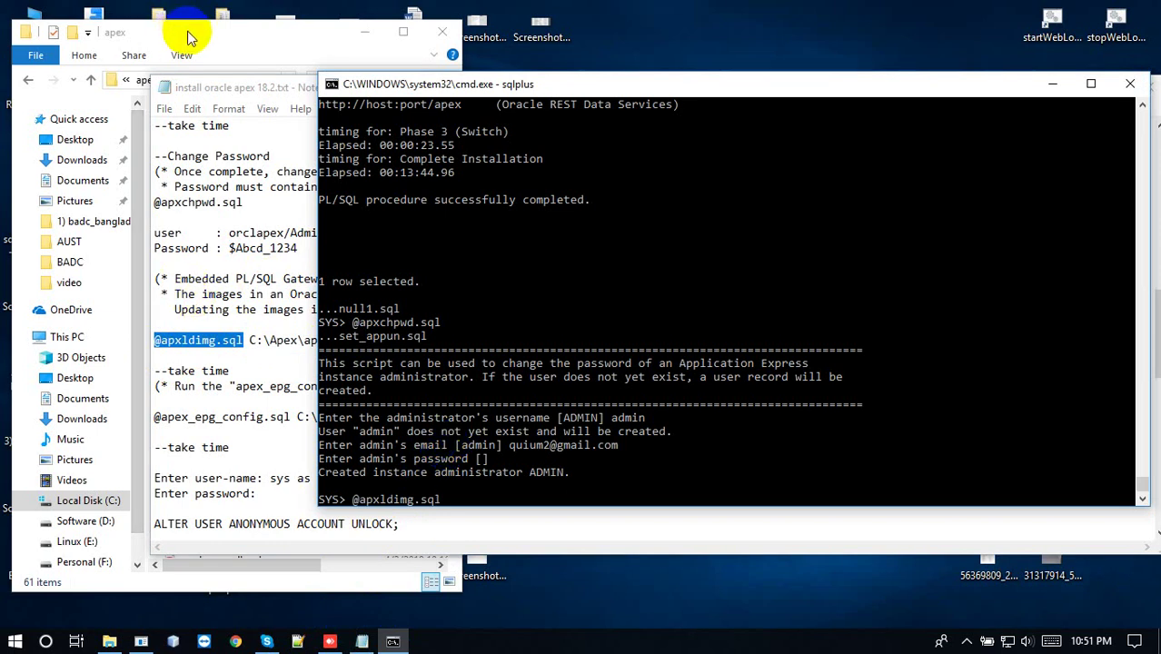
Append the C:\Oracle\apex_19.1 path copied from Explorer and run the image-loading script
{"action": "left_click", "coordinate": [189, 37]}
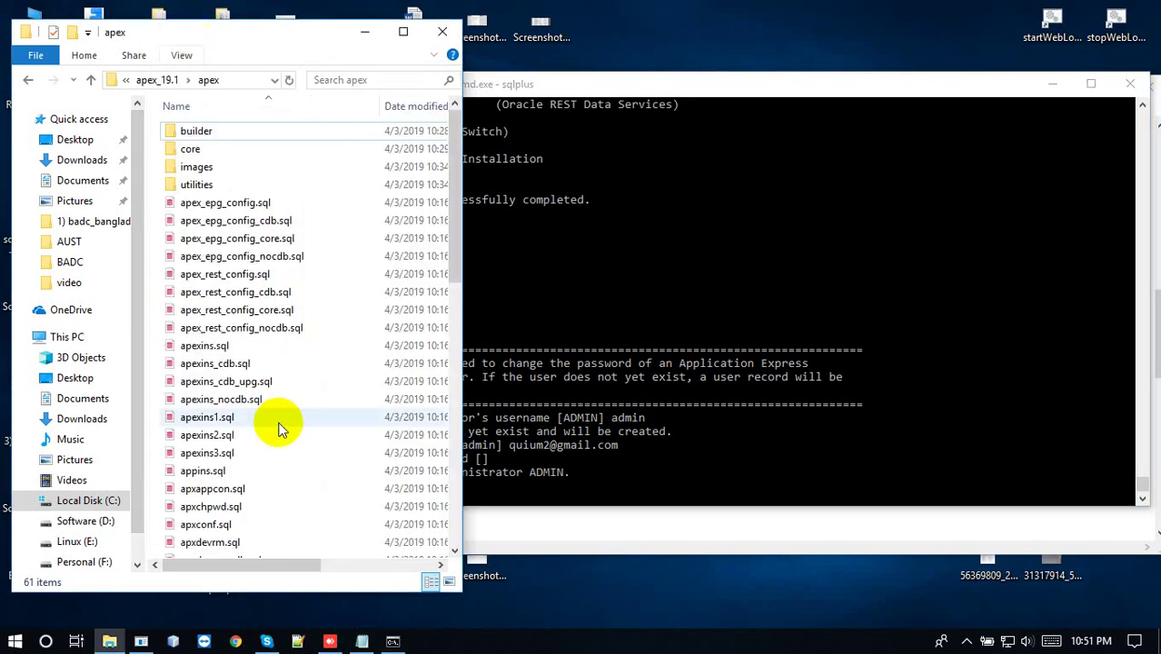
{"action": "left_click", "coordinate": [568, 538]}
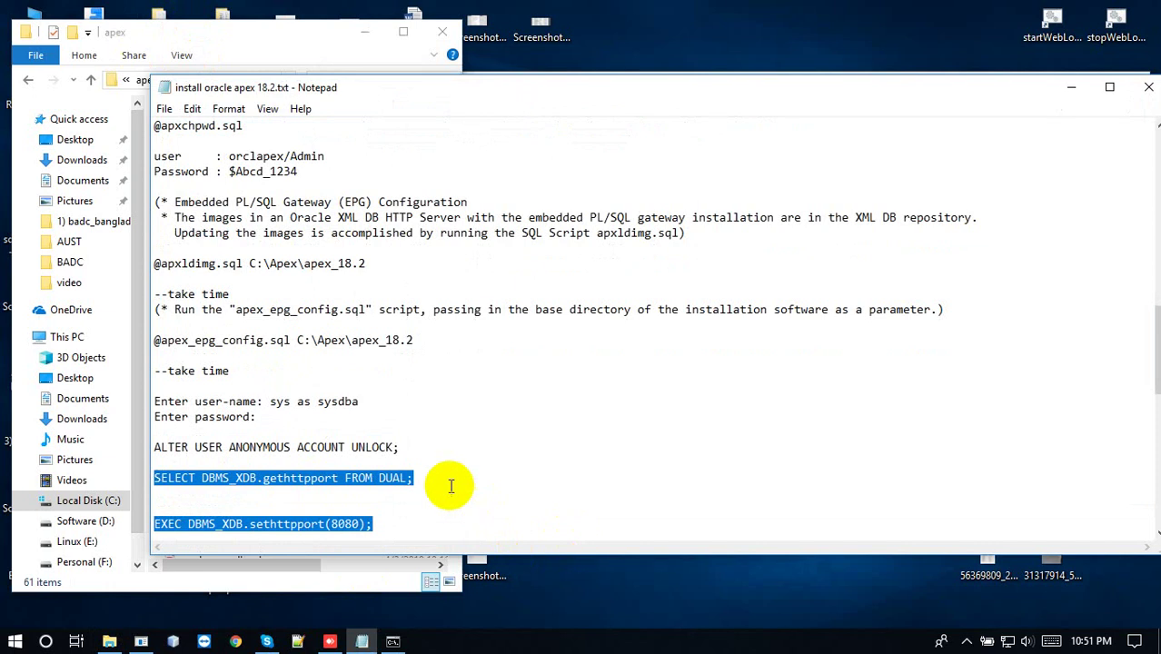
{"action": "left_click", "coordinate": [418, 341]}
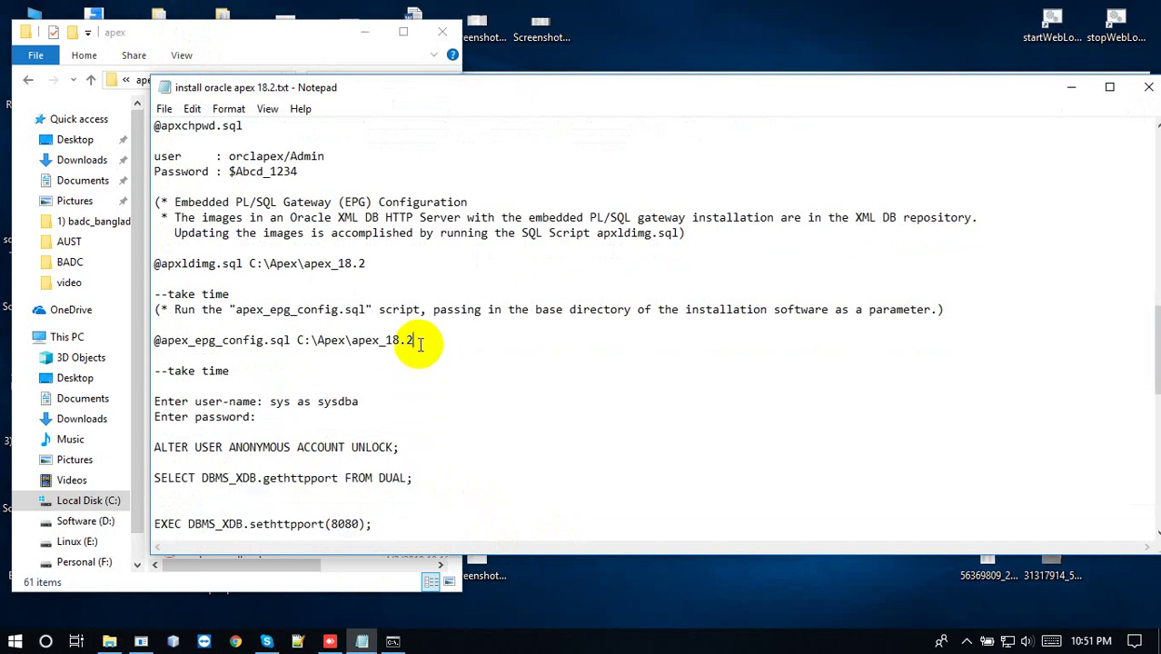
{"action": "left_click", "coordinate": [267, 36]}
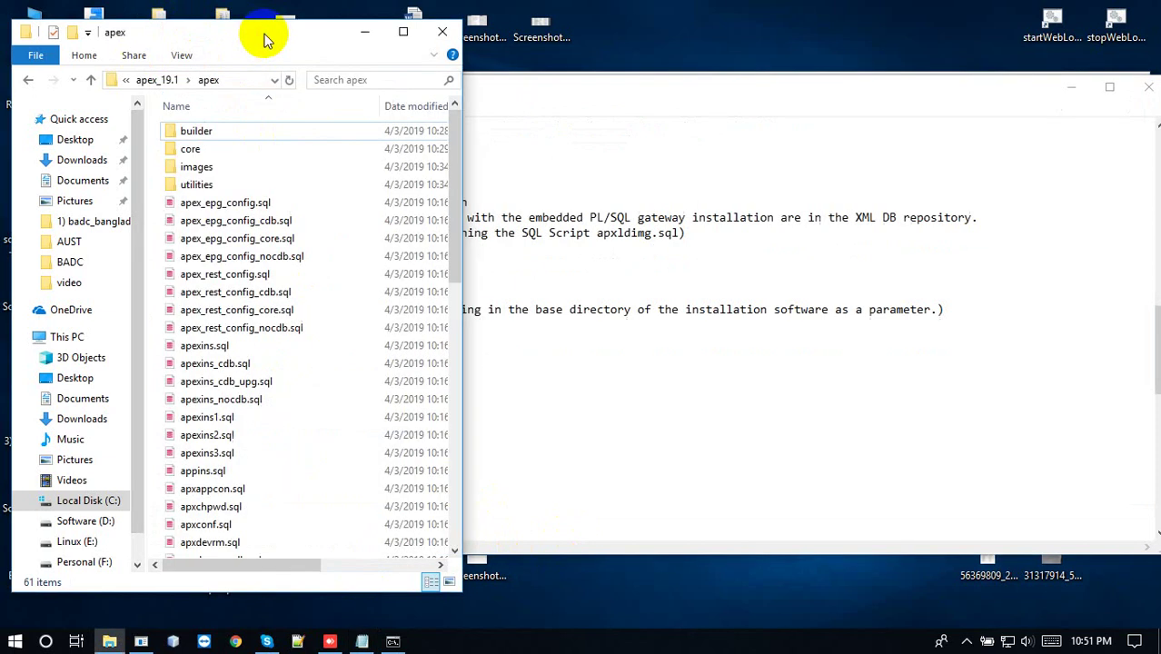
{"action": "left_click", "coordinate": [159, 80]}
{"action": "left_click", "coordinate": [272, 259]}
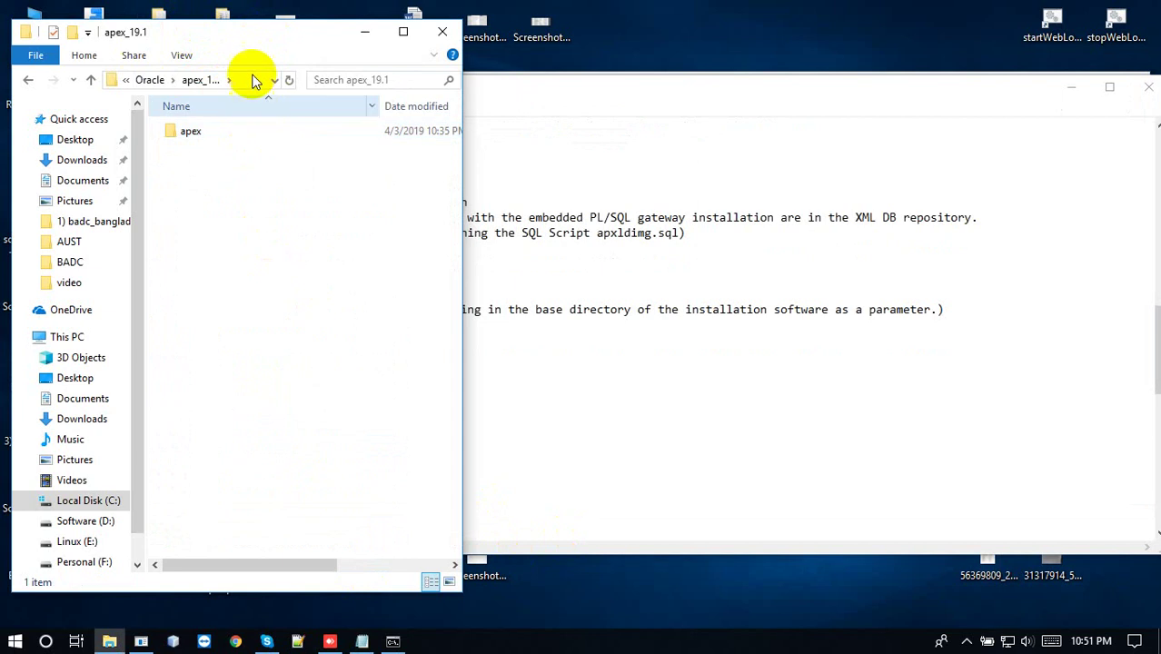
{"action": "left_click", "coordinate": [254, 78]}
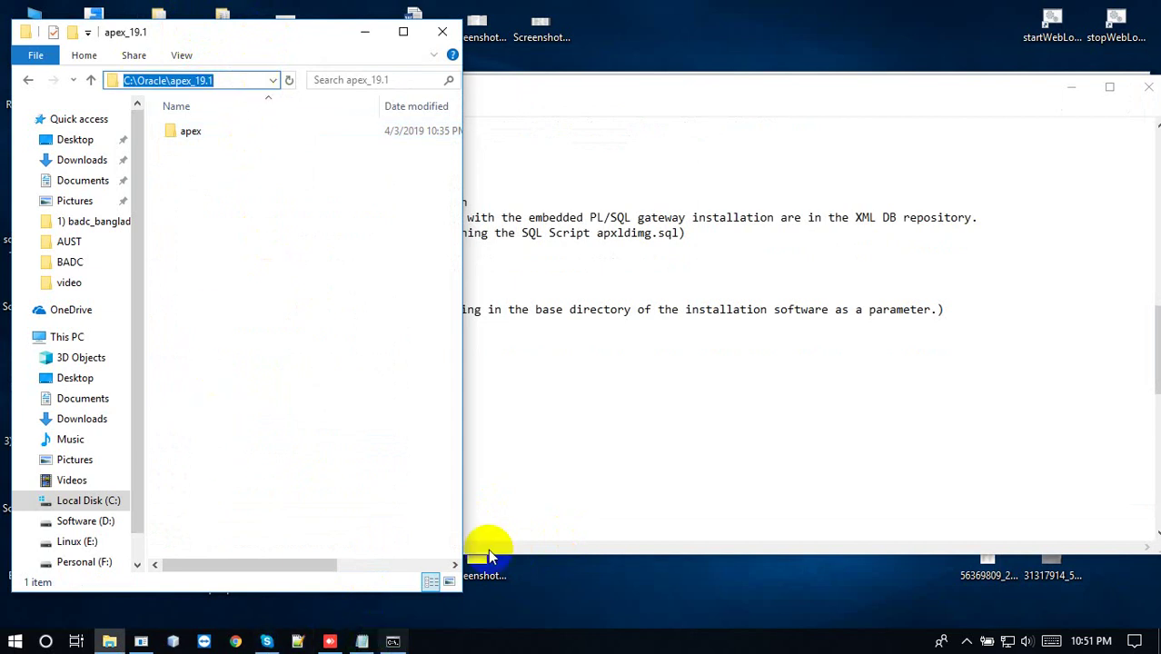
{"action": "left_click", "coordinate": [398, 636]}
{"action": "right_click", "coordinate": [579, 422]}
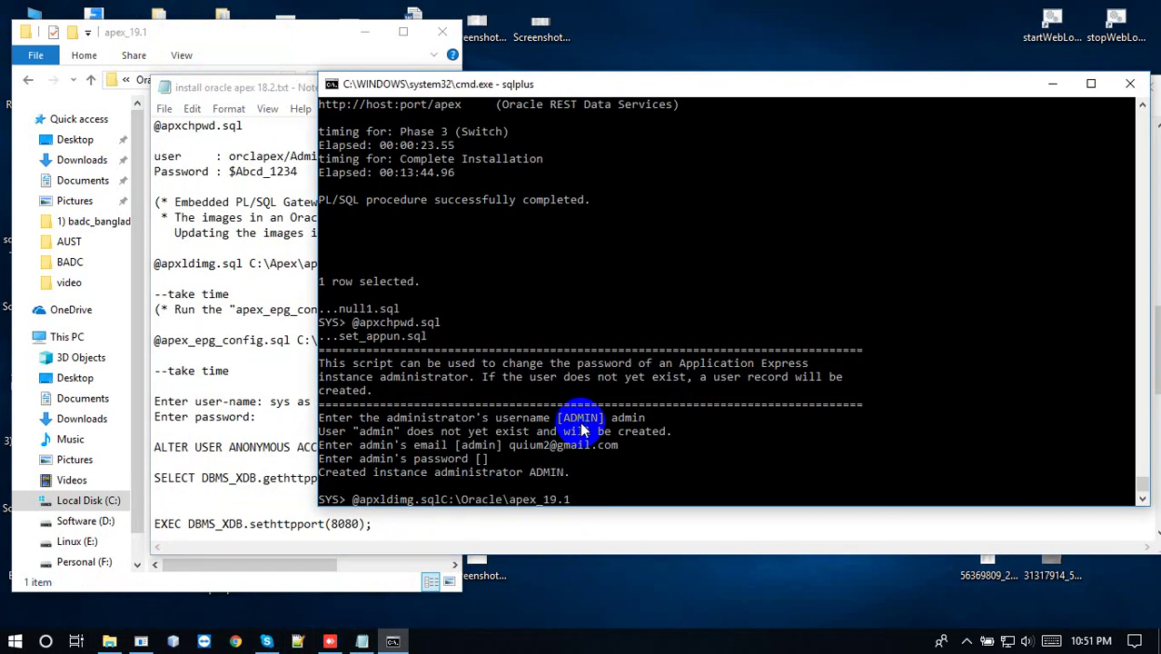
{"action": "key", "text": "Left"}
{"action": "key", "text": "Left"}
{"action": "key", "text": "Left"}
{"action": "key", "text": "Left"}
{"action": "key", "text": "Left"}
{"action": "key", "text": "Left"}
{"action": "key", "text": "Left"}
{"action": "key", "text": "Left"}
{"action": "key", "text": "Left"}
{"action": "key", "text": "Left"}
{"action": "key", "text": "Left"}
{"action": "key", "text": "Left"}
{"action": "key", "text": "Left"}
{"action": "key", "text": "Left"}
{"action": "key", "text": "Left"}
{"action": "key", "text": "Left"}
{"action": "key", "text": "Left"}
{"action": "key", "text": "Left"}
{"action": "key", "text": "Left"}
{"action": "key", "text": "Return"}
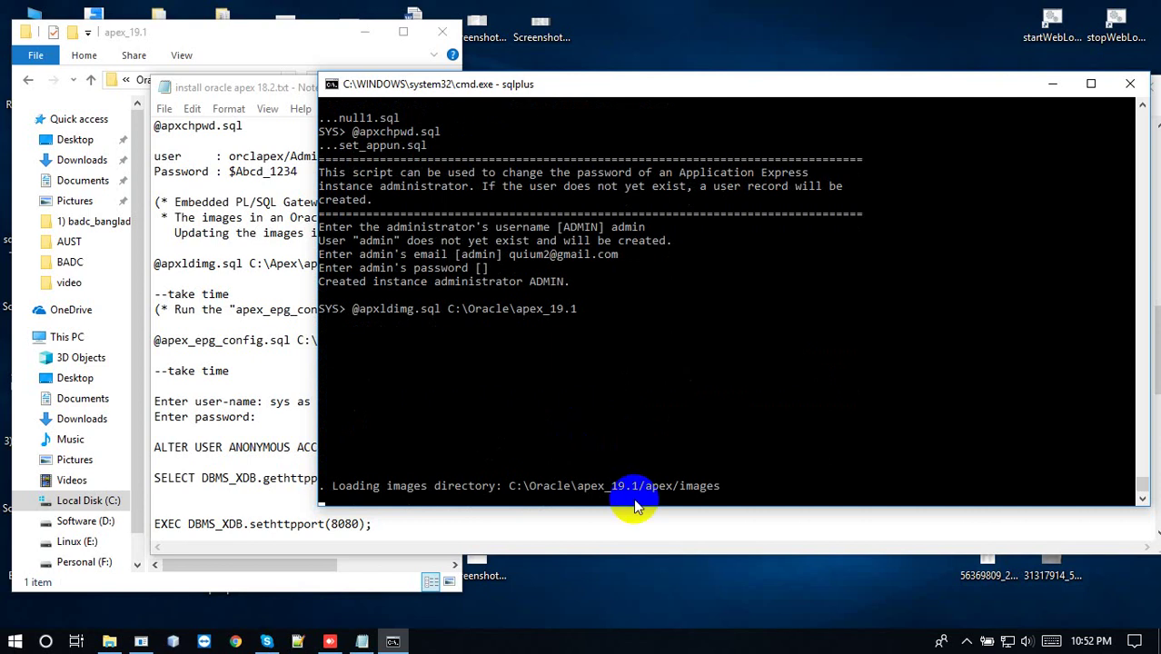
{"action": "left_click", "coordinate": [965, 641]}
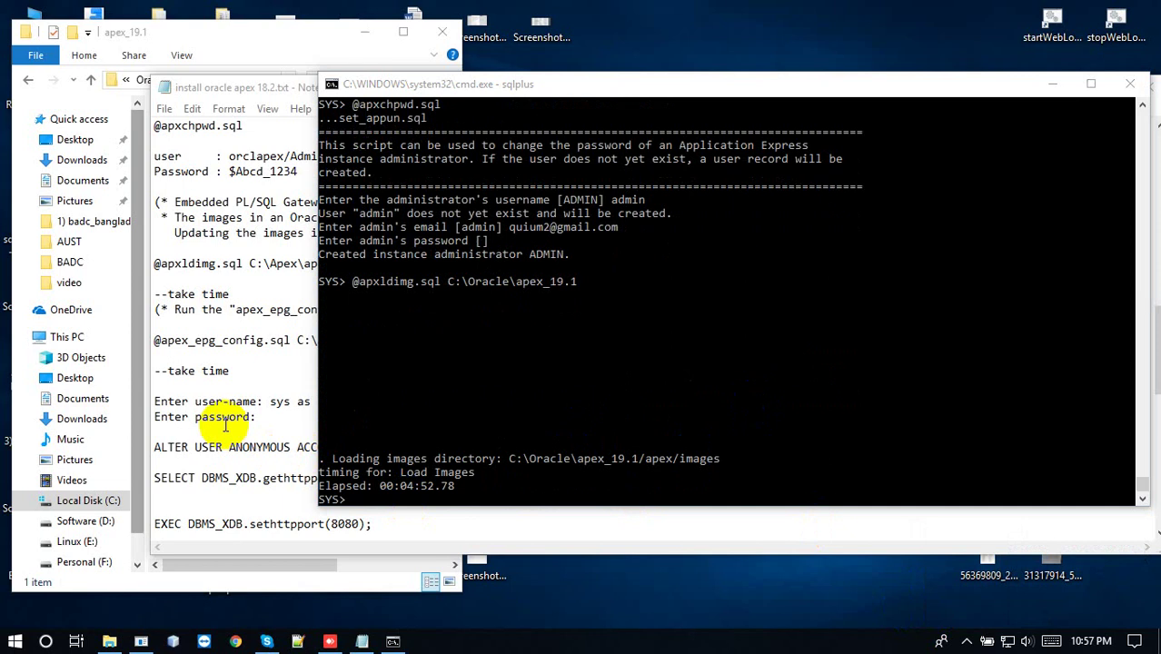
{"action": "left_click", "coordinate": [224, 427]}
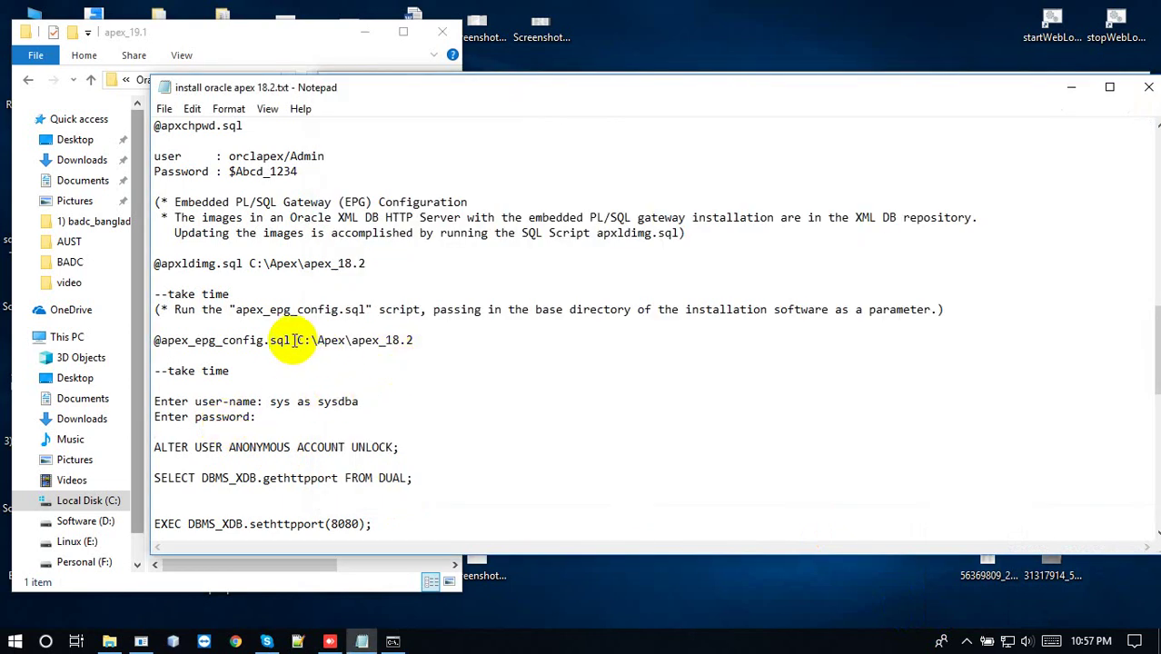
{"action": "left_click_drag", "start_coordinate": [290, 340], "coordinate": [164, 341]}
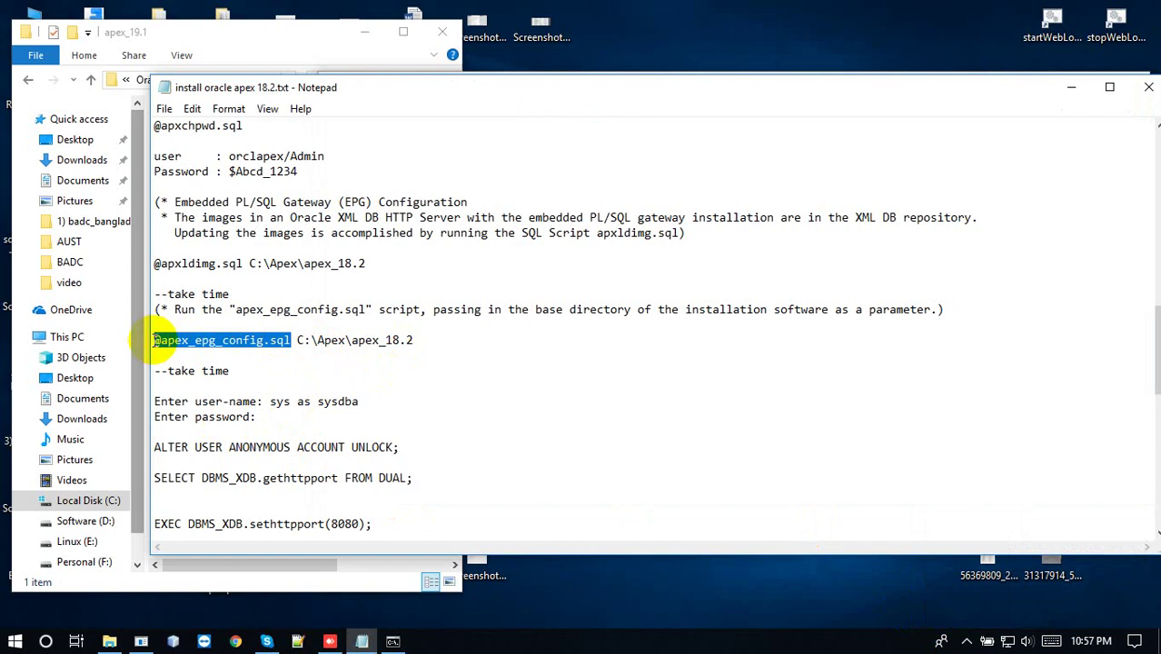
{"action": "left_click", "coordinate": [392, 641]}
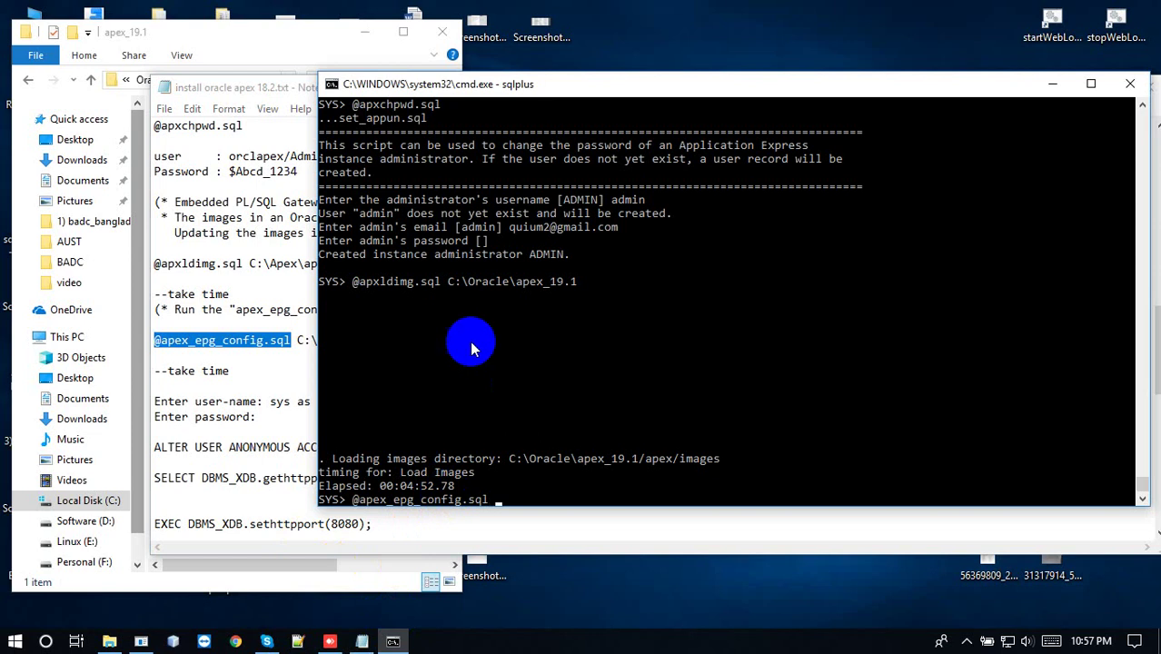
{"action": "left_click_drag", "start_coordinate": [451, 283], "coordinate": [578, 289]}
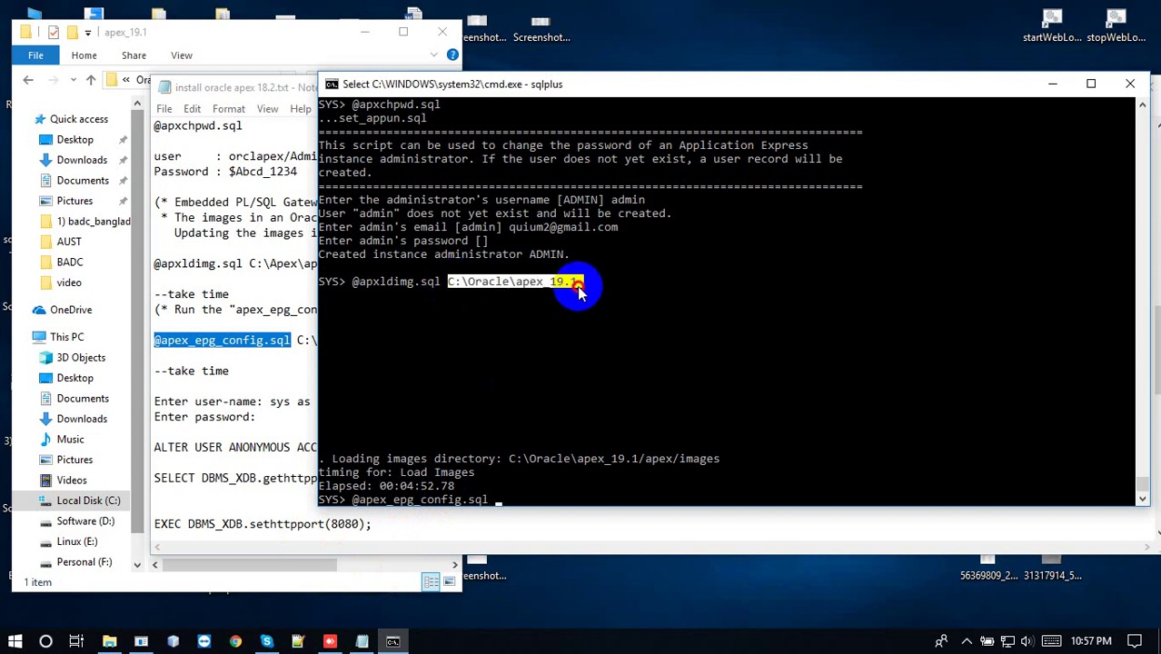
{"action": "right_click", "coordinate": [574, 287]}
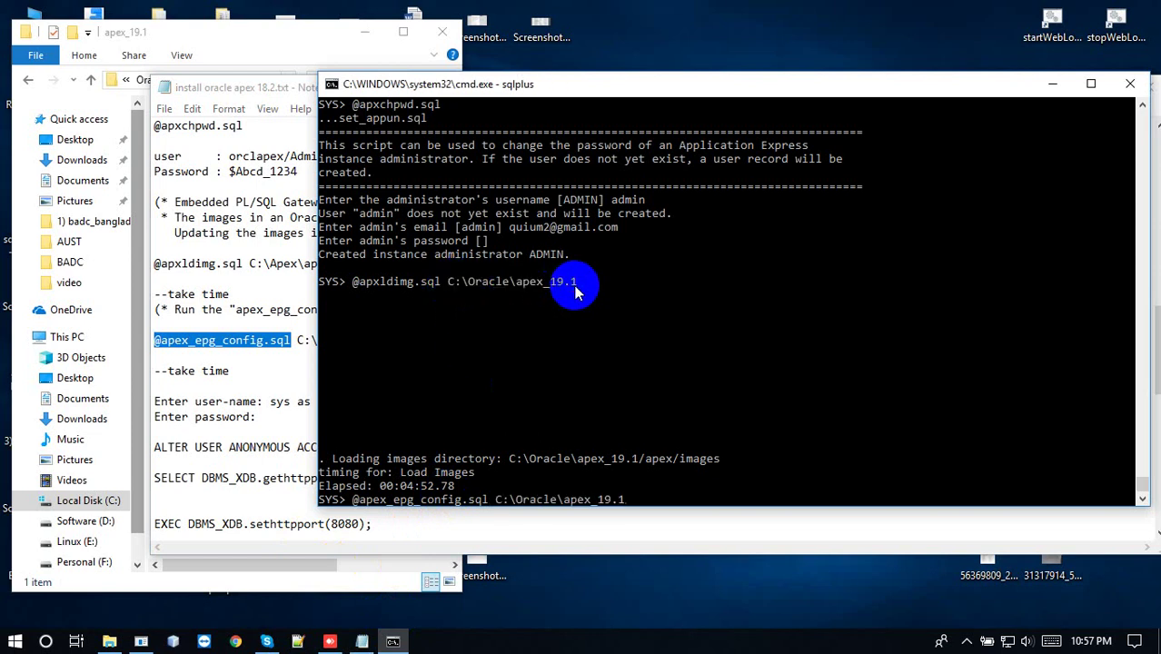
{"action": "key", "text": "Return"}
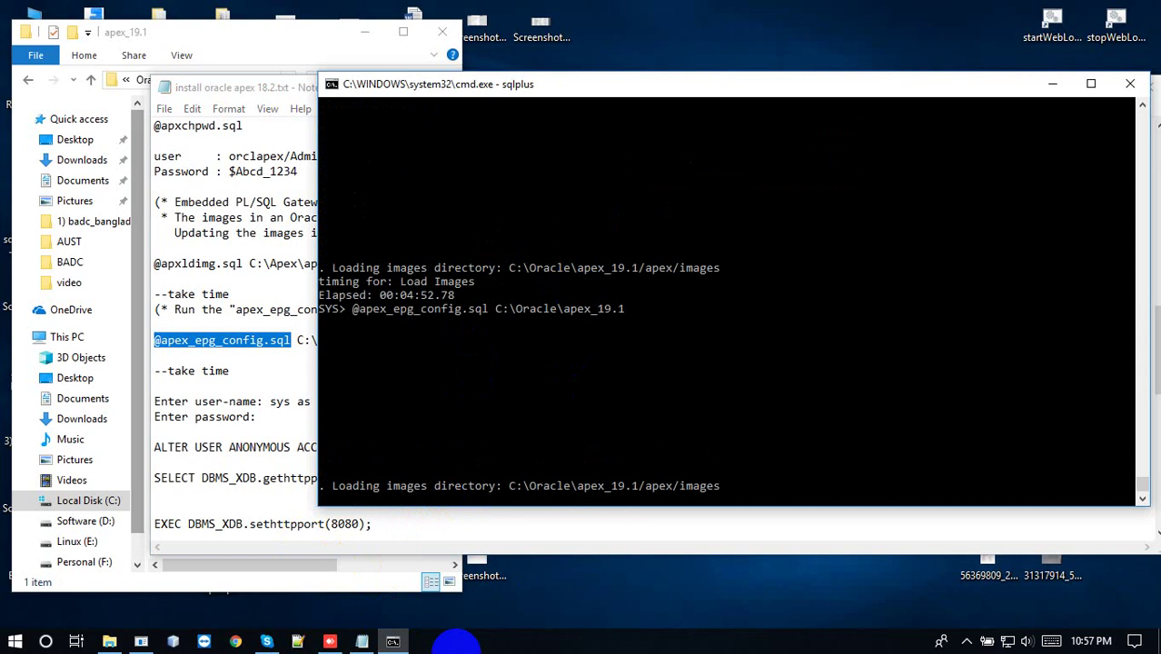
{"action": "left_click", "coordinate": [967, 641]}
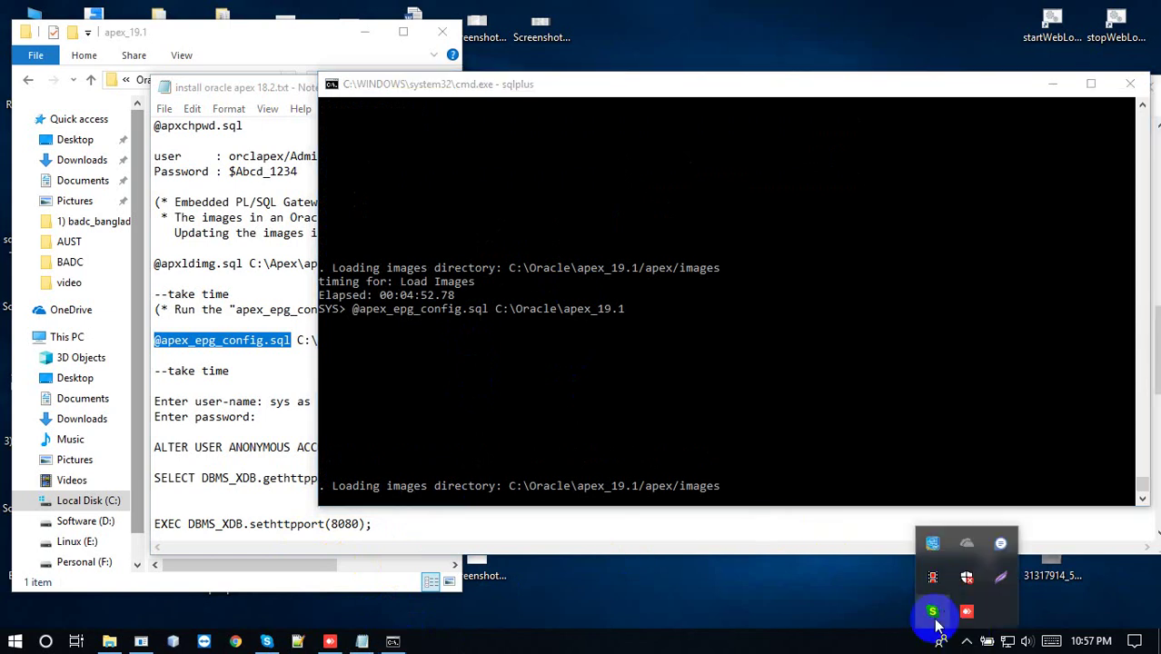
{"action": "left_click", "coordinate": [932, 577]}
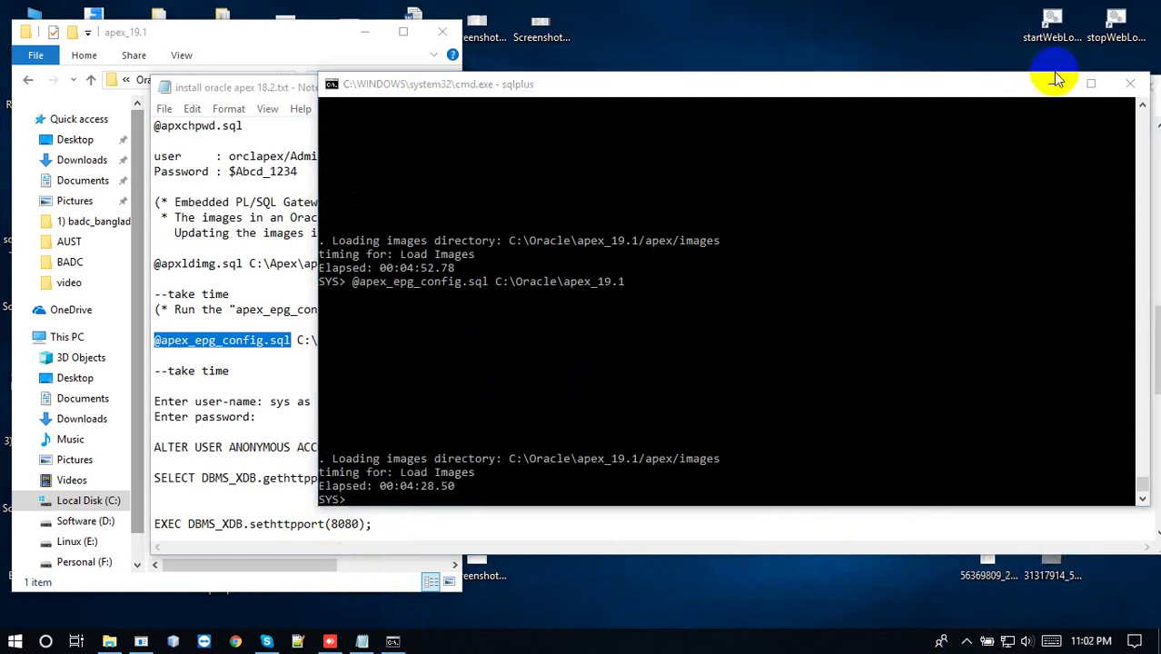
{"action": "left_click", "coordinate": [1053, 82]}
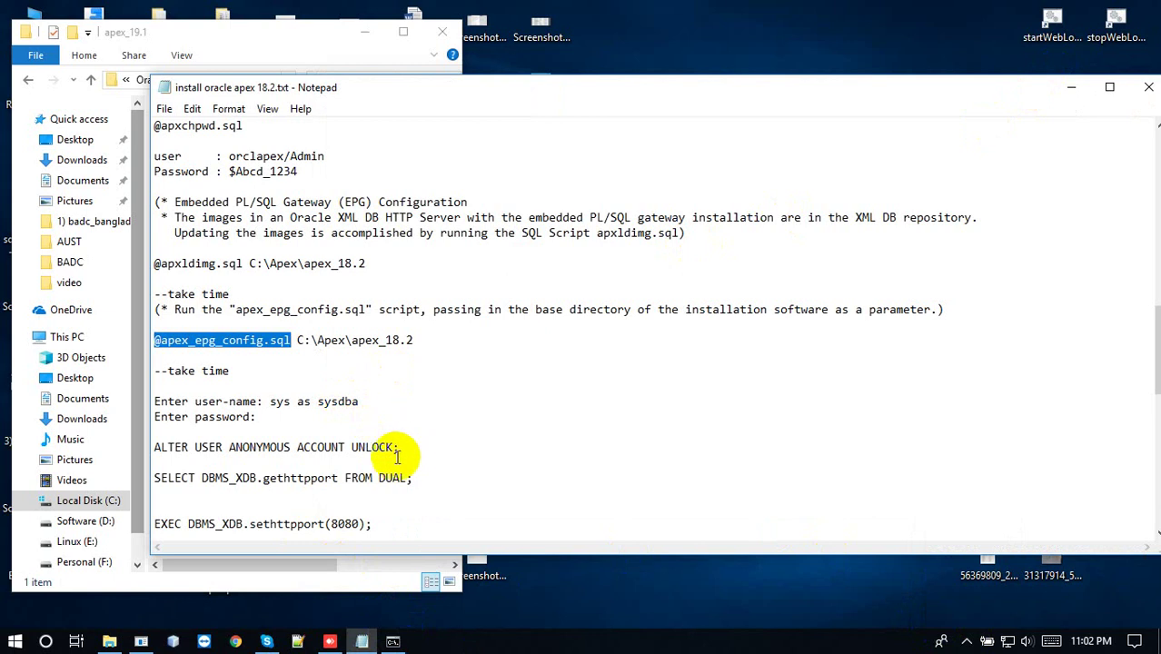
Open Chrome, check the console, and reposition and narrow the install notes window
{"action": "left_click", "coordinate": [237, 642]}
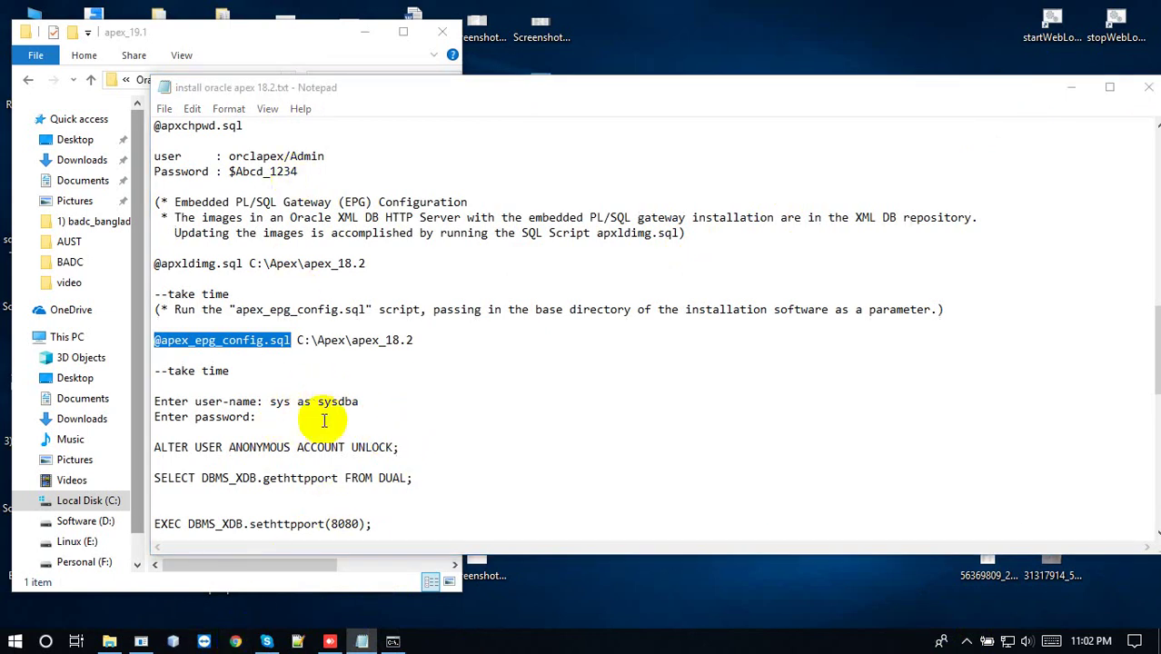
{"action": "left_click", "coordinate": [405, 643]}
{"action": "left_click", "coordinate": [392, 643]}
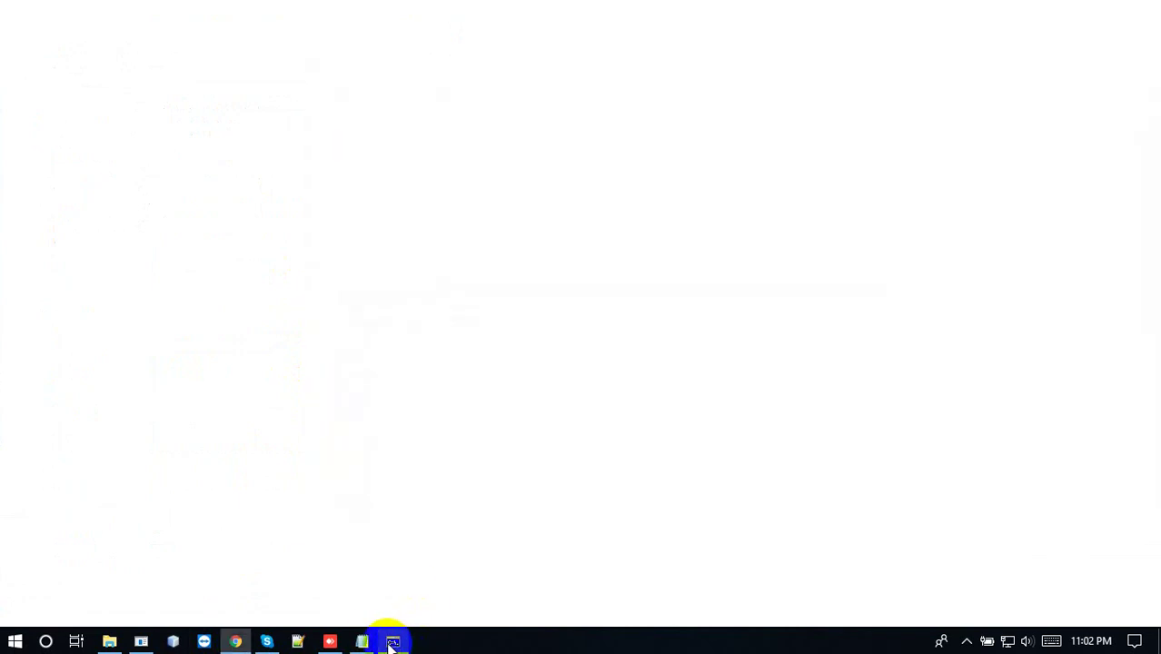
{"action": "left_click", "coordinate": [361, 641]}
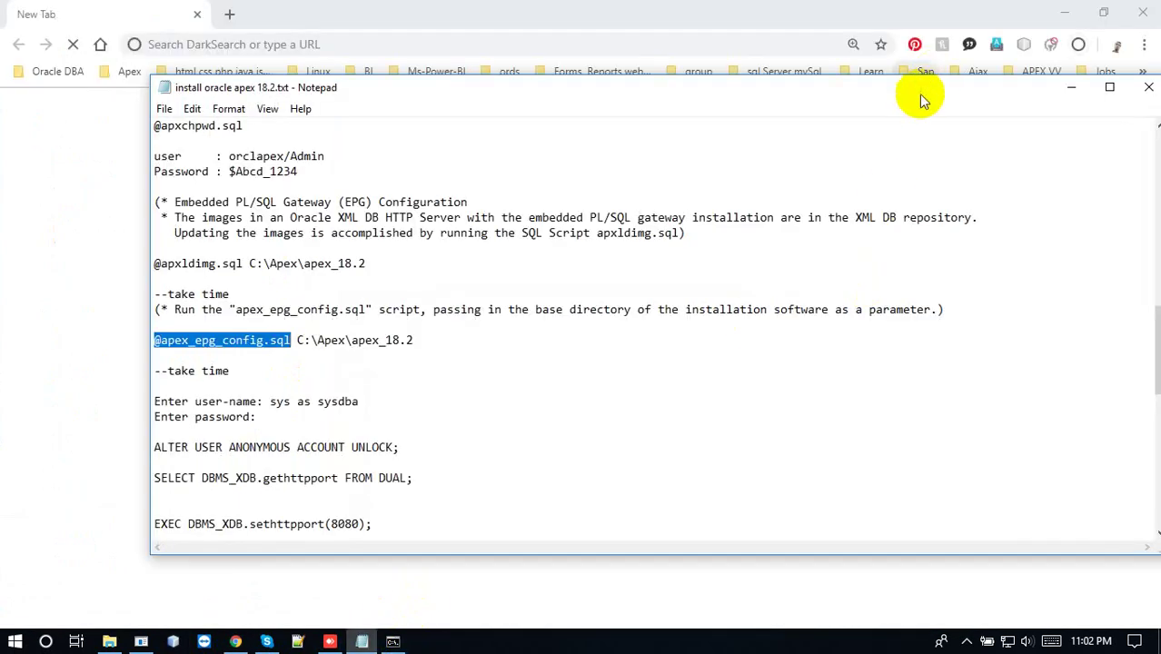
{"action": "left_click_drag", "start_coordinate": [920, 94], "coordinate": [850, 86]}
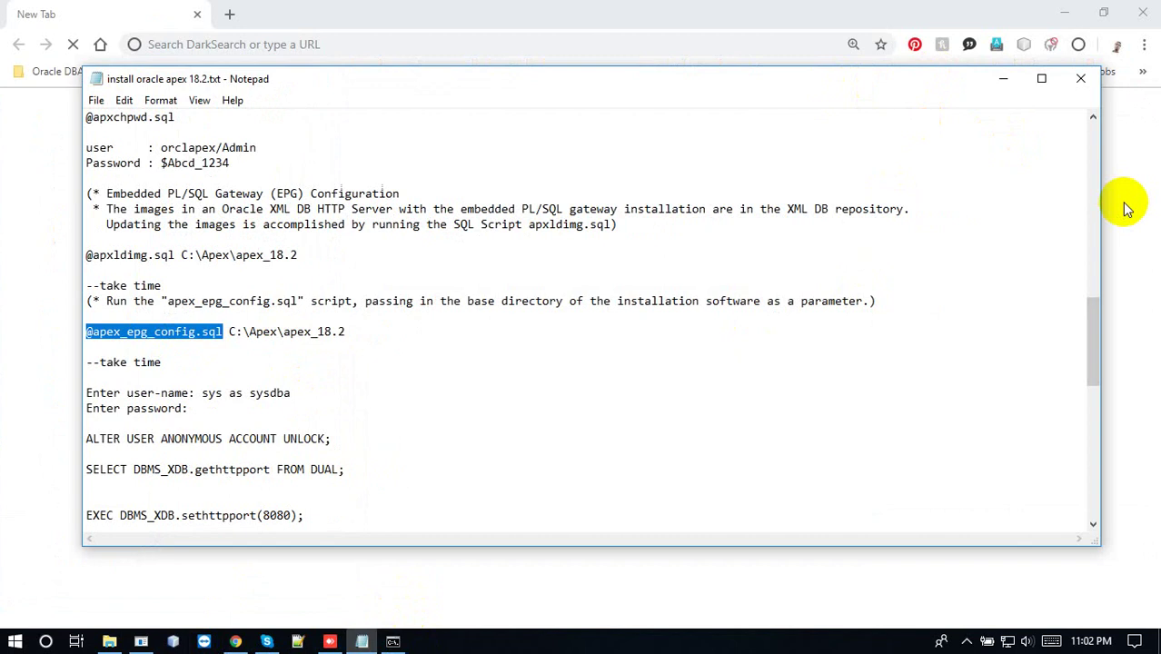
{"action": "left_click_drag", "start_coordinate": [1099, 202], "coordinate": [1082, 203]}
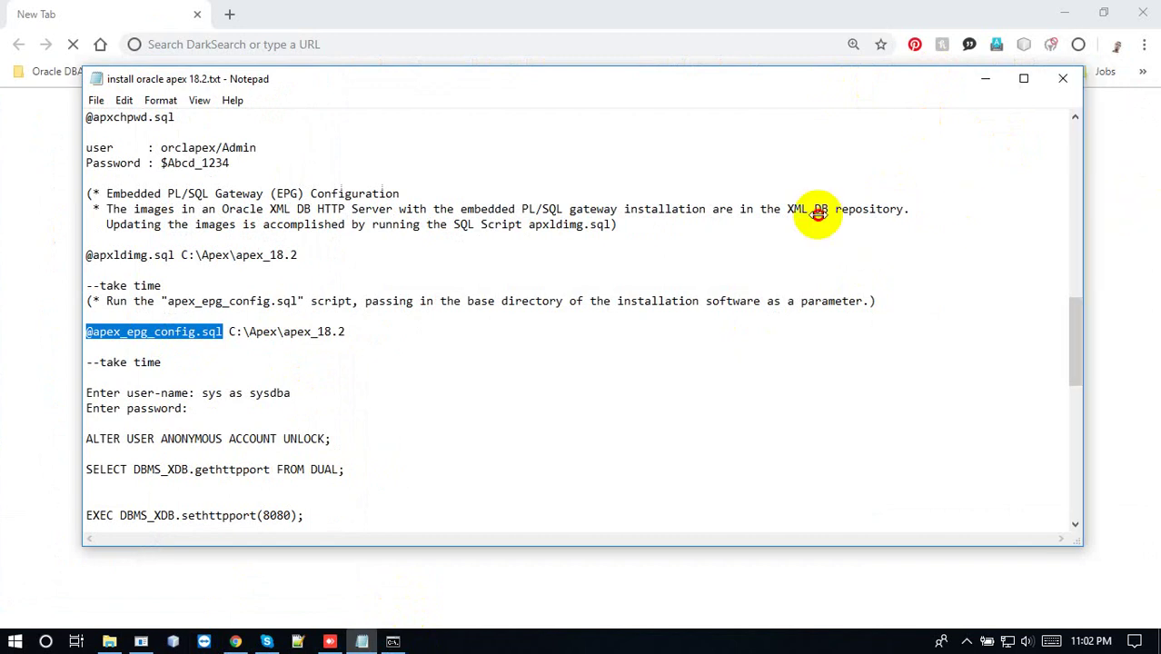
{"action": "left_click_drag", "start_coordinate": [546, 83], "coordinate": [823, 104]}
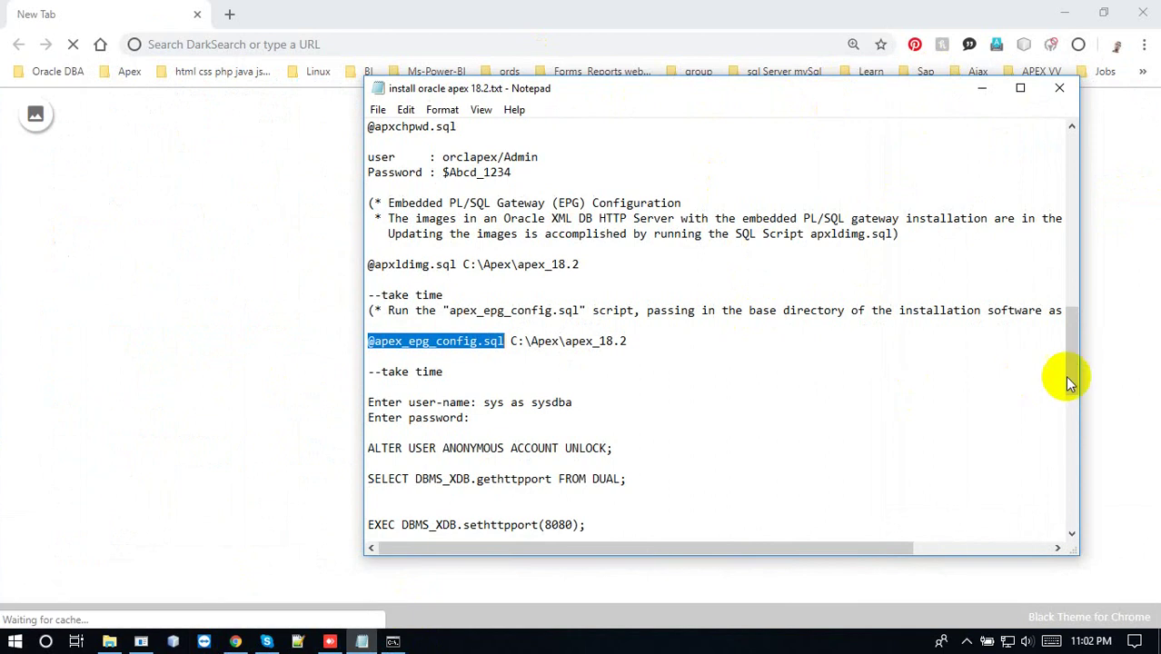
{"action": "left_click_drag", "start_coordinate": [1074, 361], "coordinate": [1071, 409]}
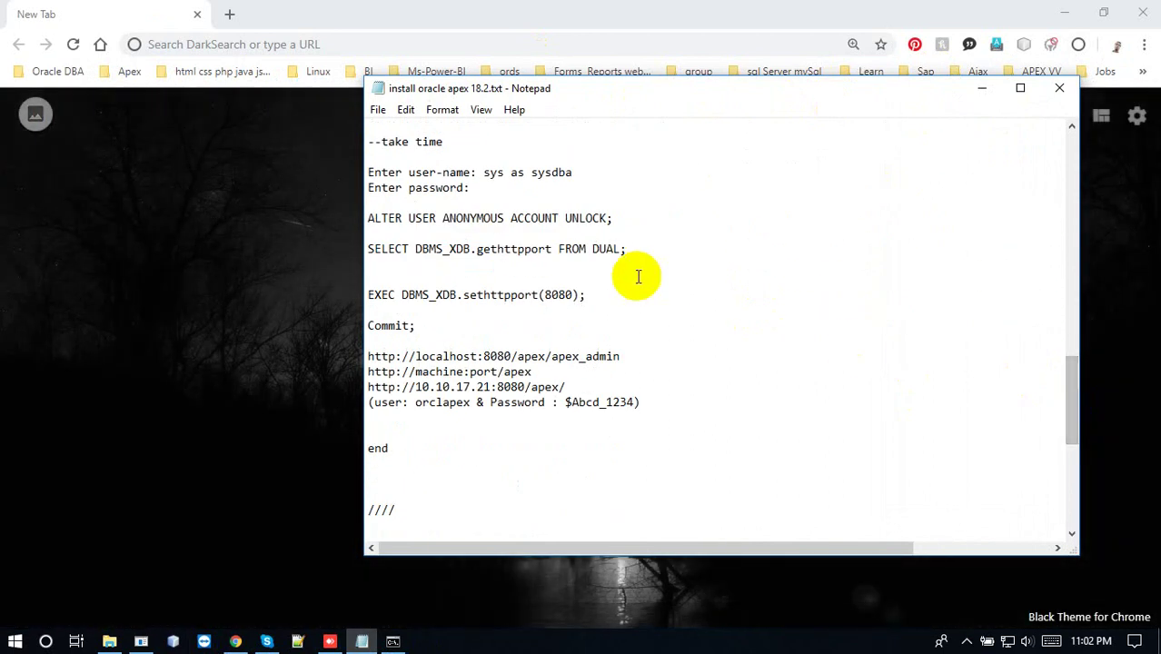
Select the SELECT DBMS_XDB.gethttpport FROM DUAL; query and bring the sqlplus window forward
{"action": "left_click_drag", "start_coordinate": [628, 249], "coordinate": [372, 253]}
{"action": "key", "text": "ctrl+c"}
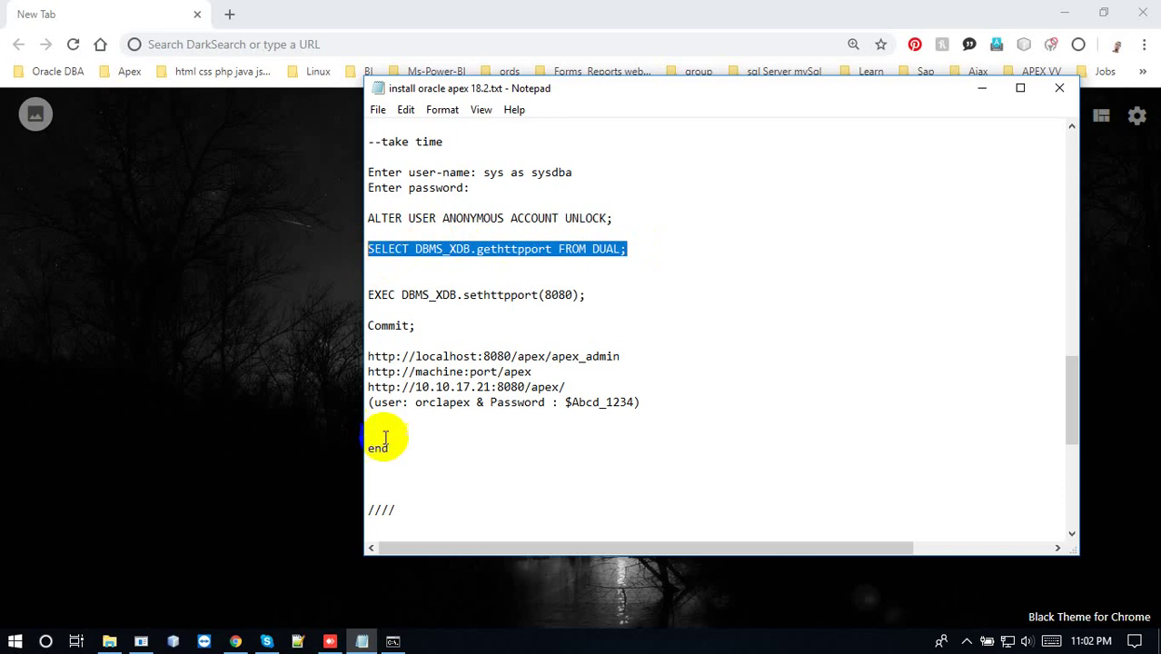
{"action": "mouse_move", "coordinate": [391, 642]}
{"action": "left_click", "coordinate": [415, 532]}
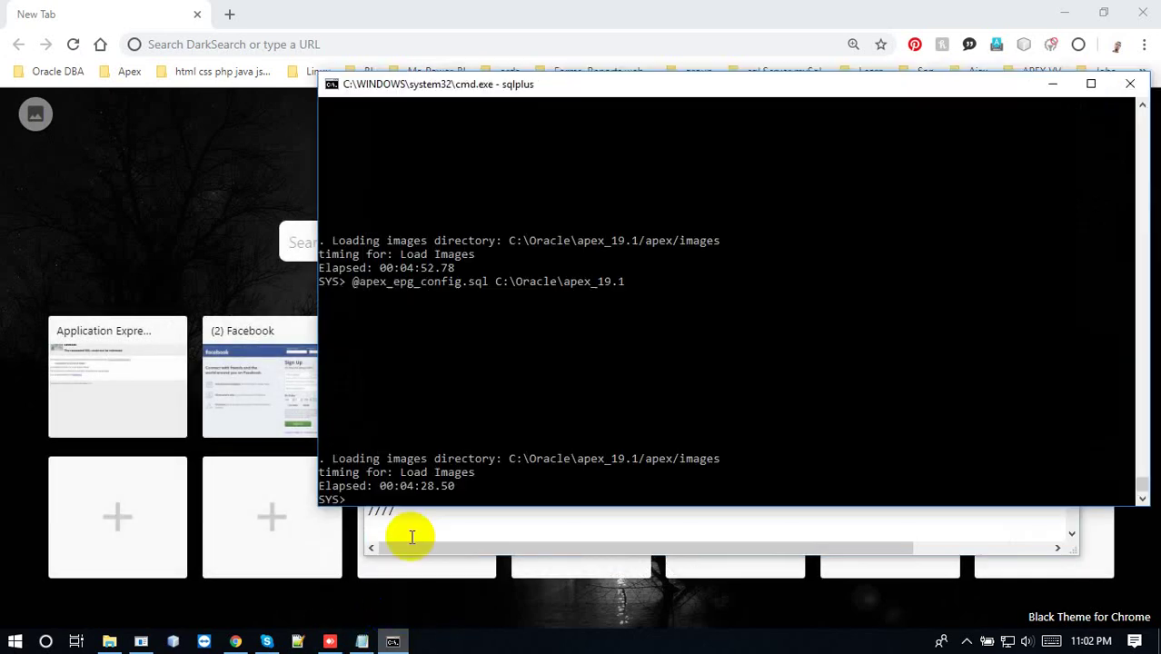
Minimise the sqlplus window and clear all pending notifications in Action Center
{"action": "left_click", "coordinate": [1052, 83]}
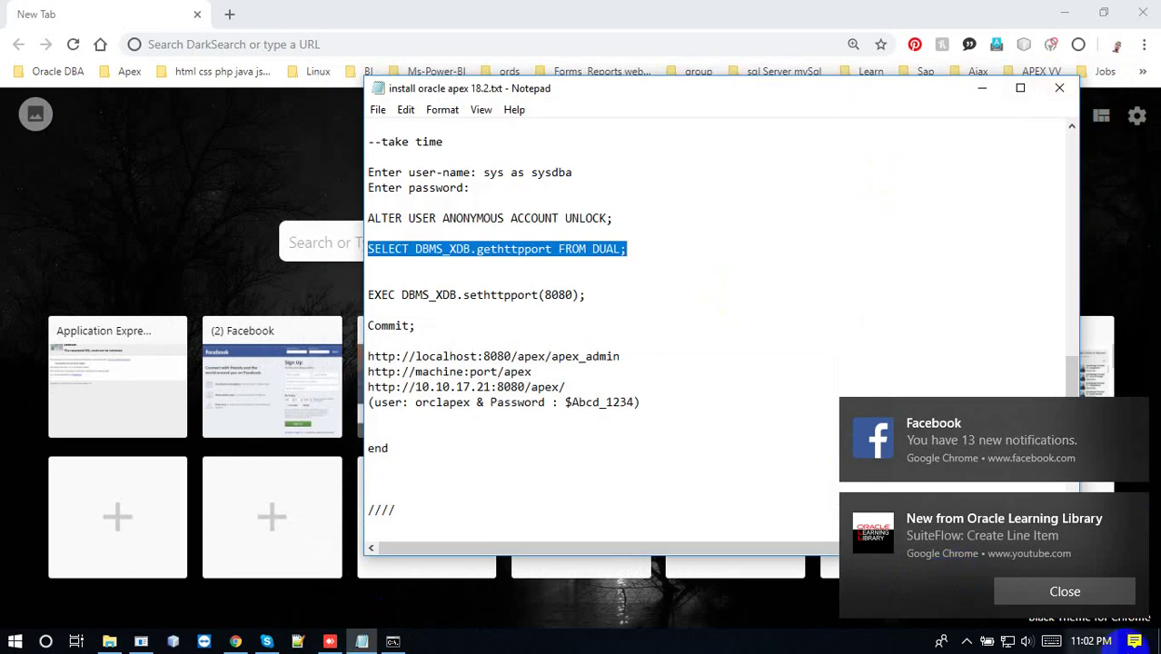
{"action": "left_click", "coordinate": [1107, 589]}
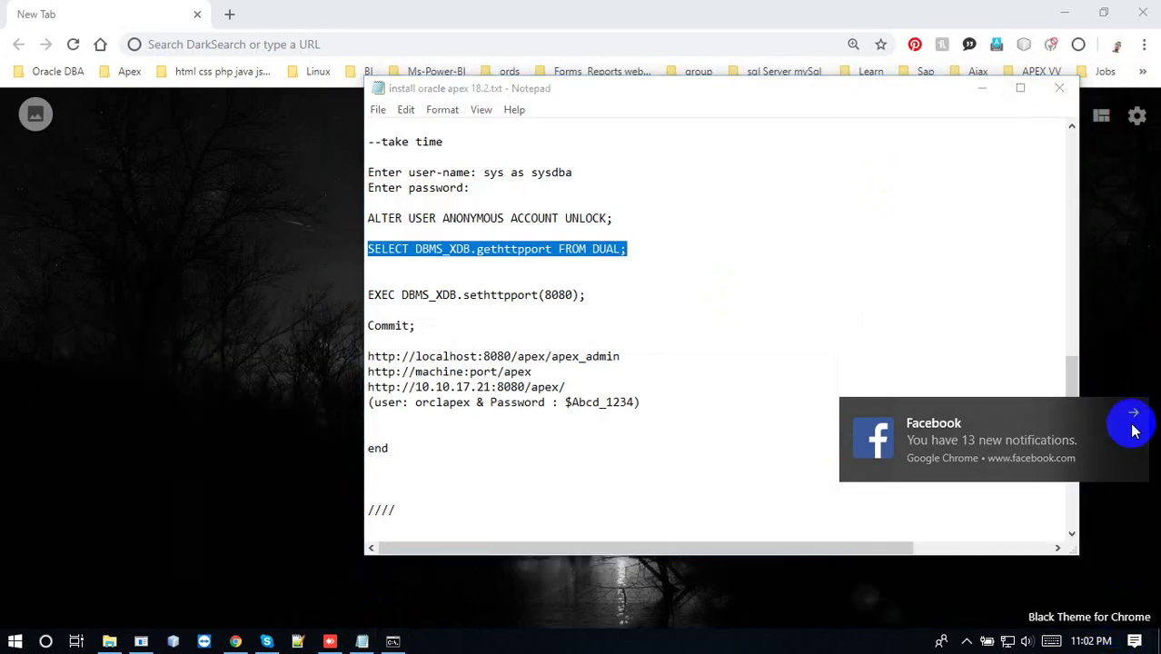
{"action": "left_click", "coordinate": [1133, 416]}
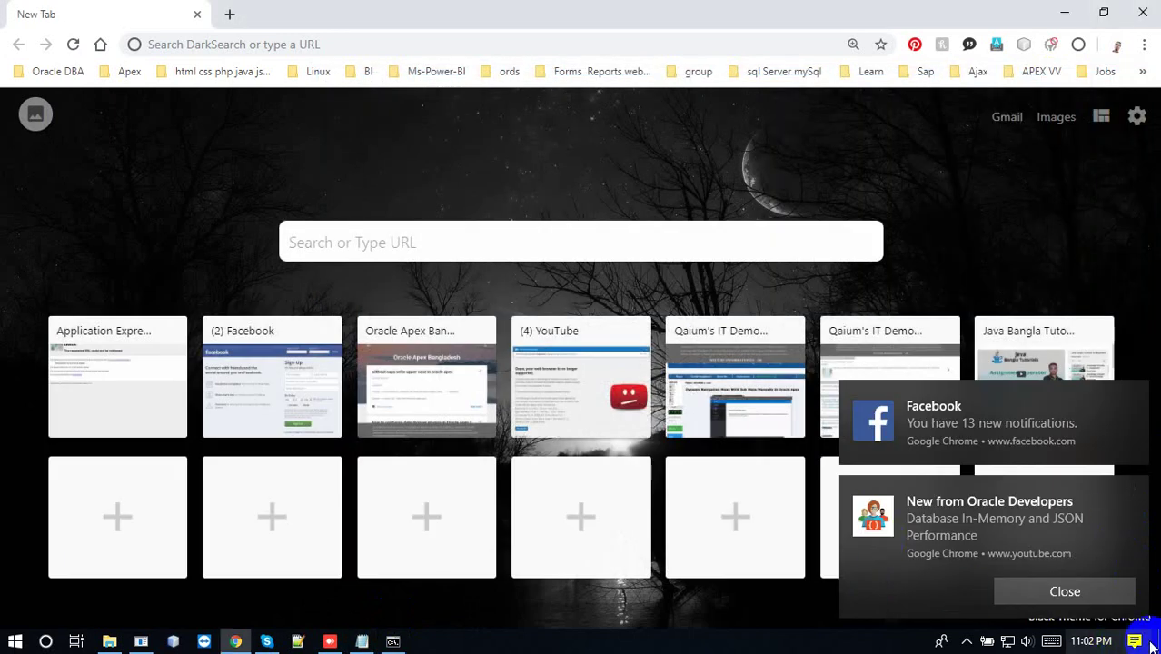
{"action": "left_click", "coordinate": [1135, 641]}
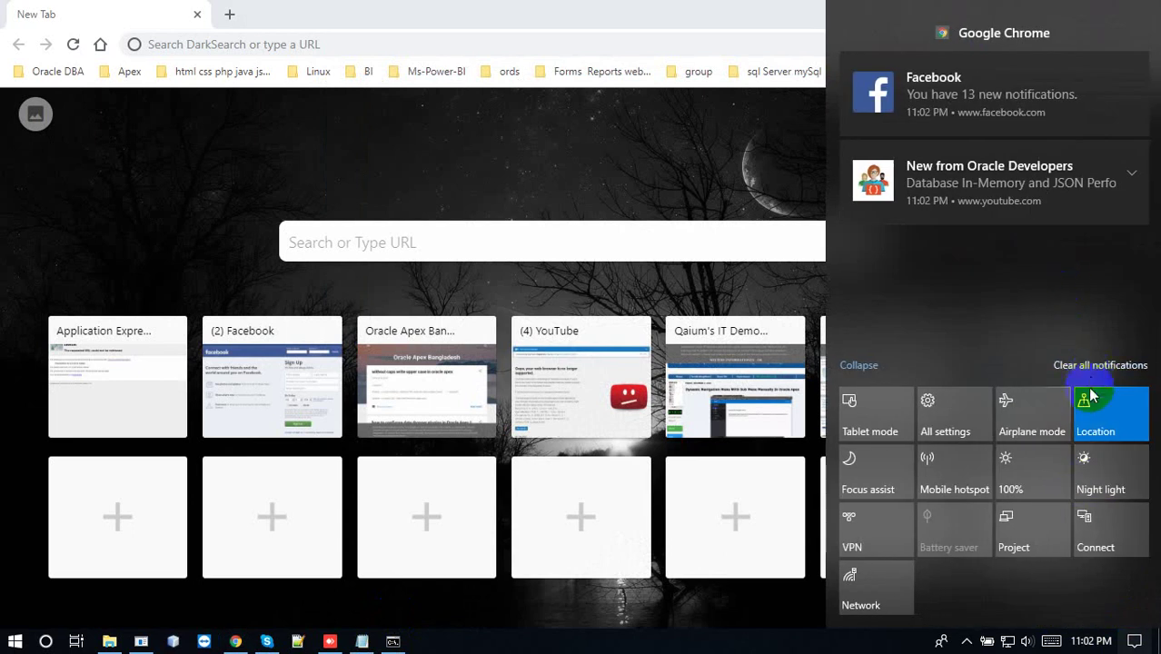
{"action": "left_click", "coordinate": [1100, 365]}
{"action": "left_click", "coordinate": [579, 115]}
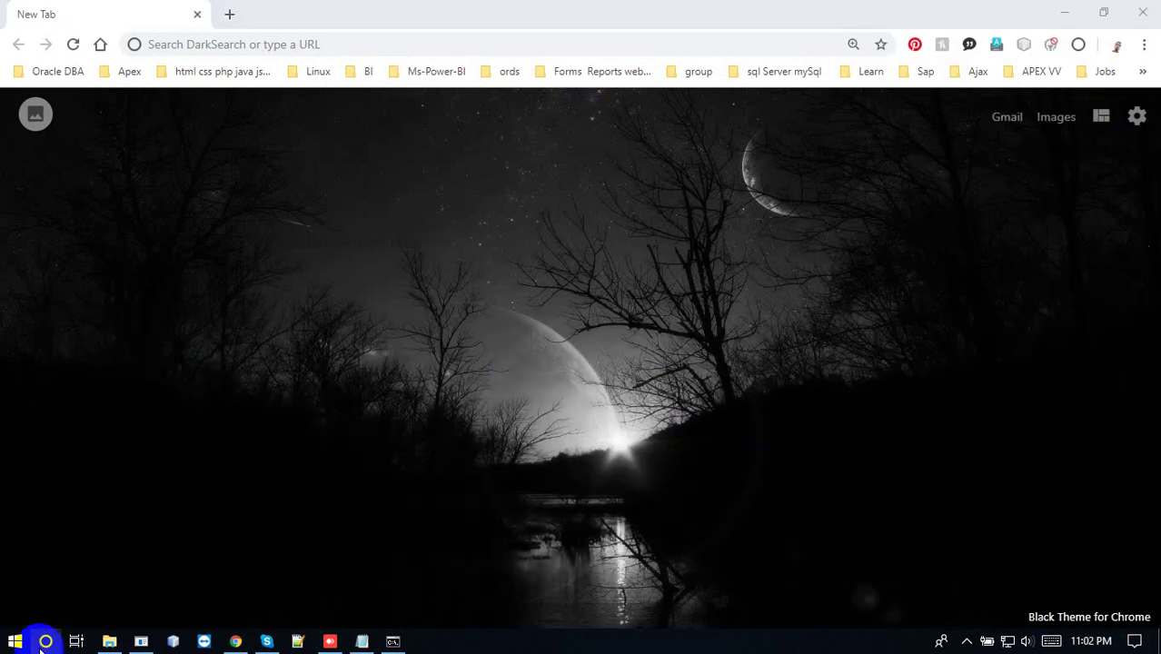
Reopen the Oracle SQLPLUS console through Windows search for 'sq'
{"action": "left_click", "coordinate": [46, 642]}
{"action": "type", "text": "s"}
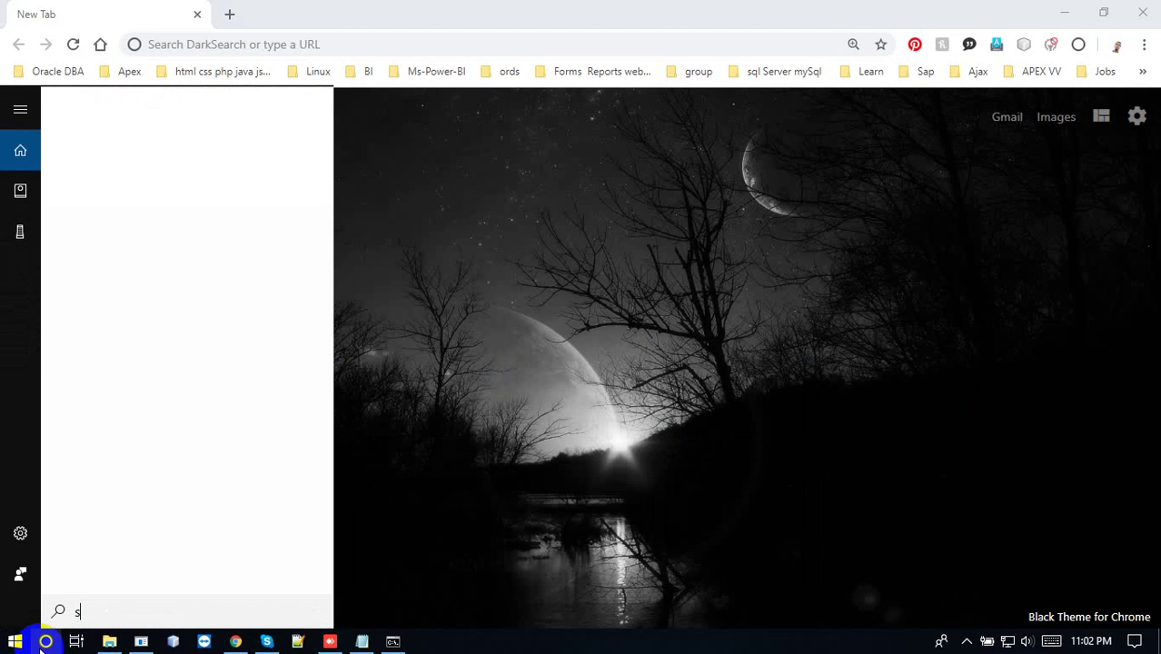
{"action": "type", "text": "q"}
{"action": "left_click", "coordinate": [143, 641]}
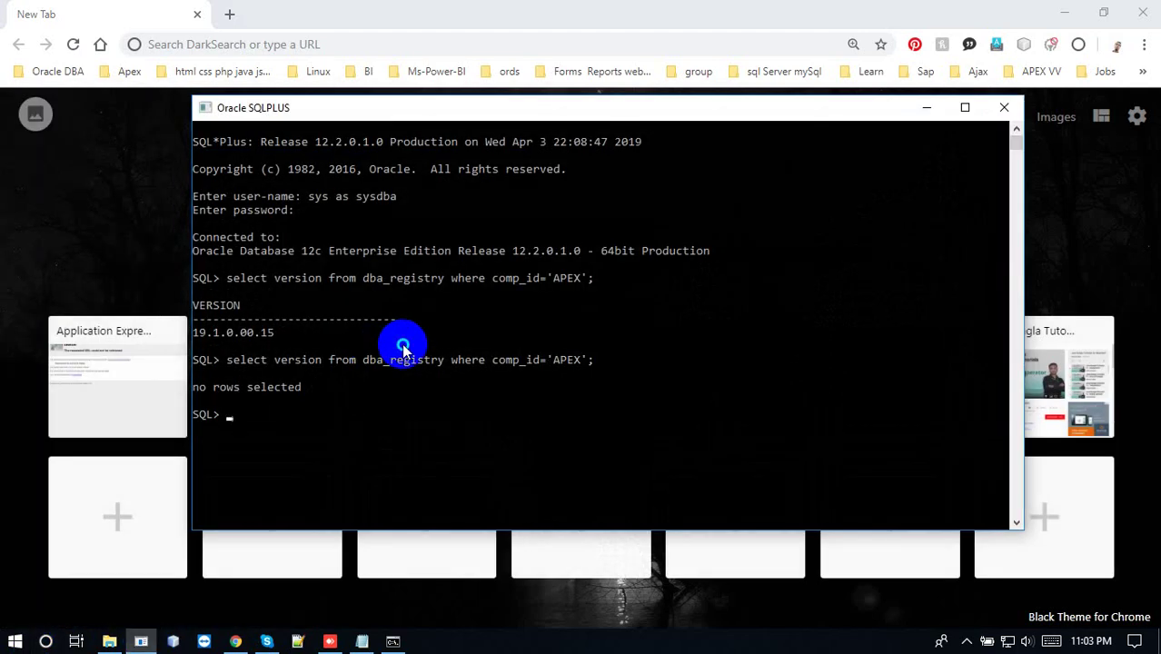
Rerun the dba_registry version query to confirm APEX 19.1.0.00.15
{"action": "key", "text": "ctrl+v"}
{"action": "key", "text": "Up"}
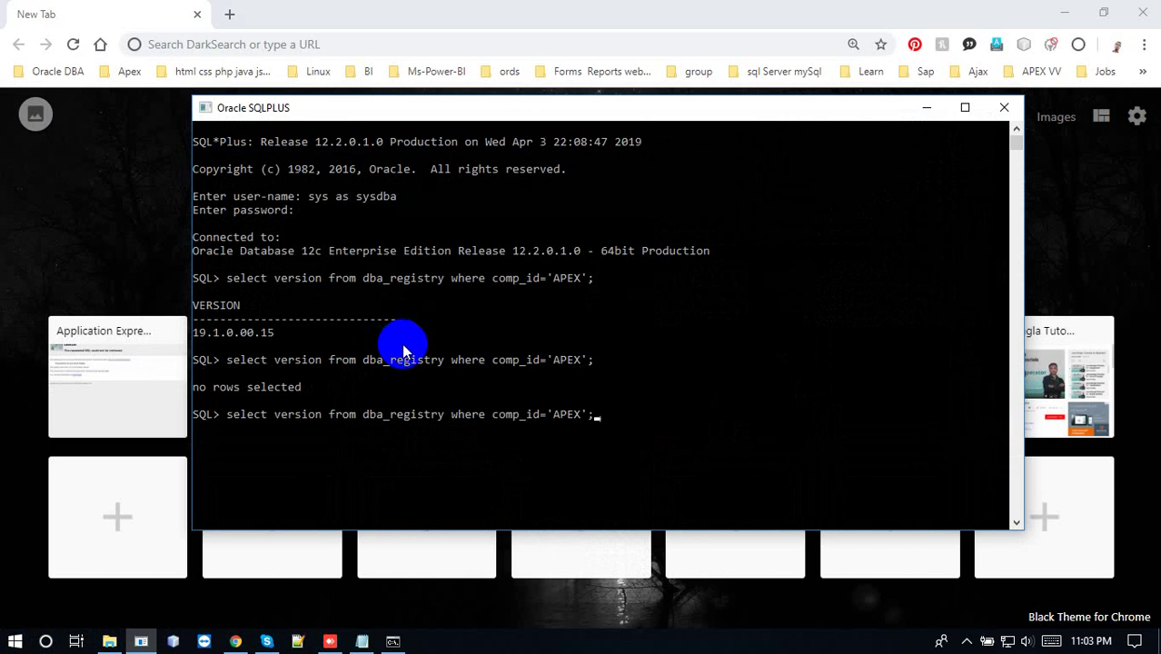
{"action": "key", "text": "Return"}
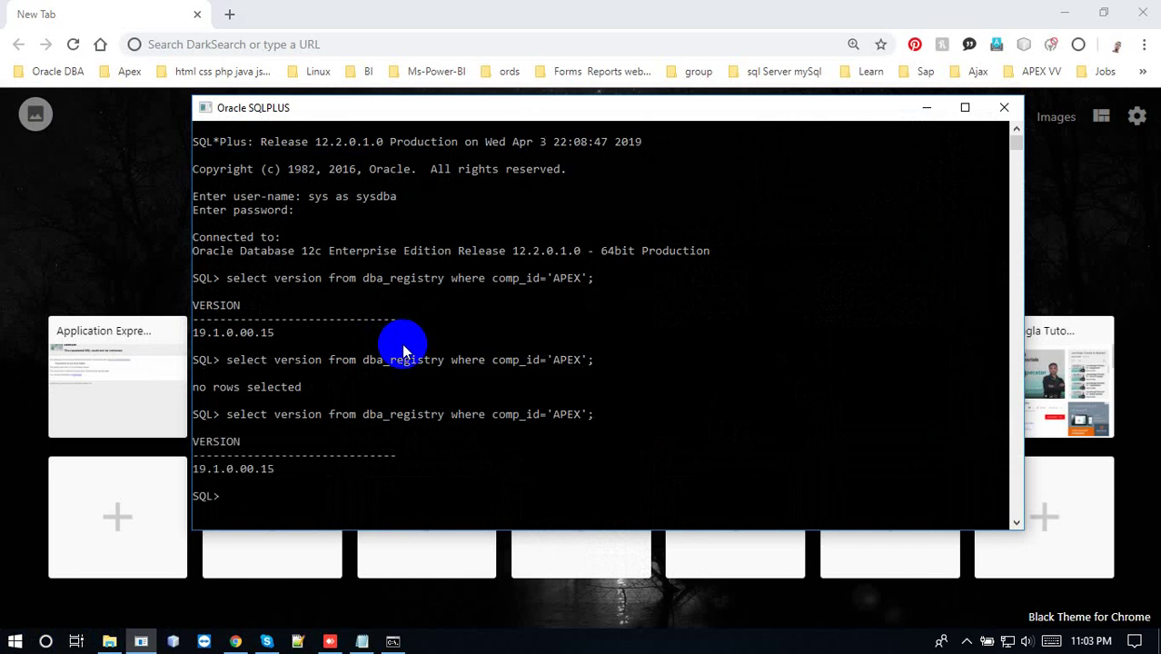
Run SELECT DBMS_XDB.gethttpport FROM DUAL; and copy the returned port 8383
{"action": "key", "text": "Up"}
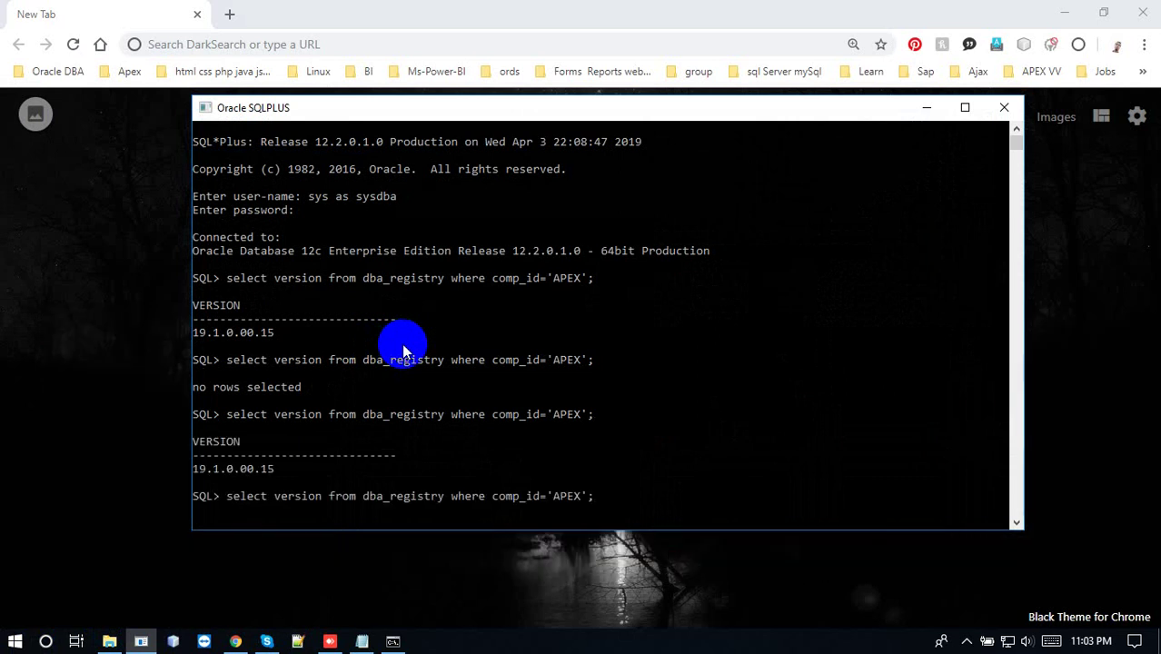
{"action": "key", "text": "Up"}
{"action": "key", "text": "BackSpace"}
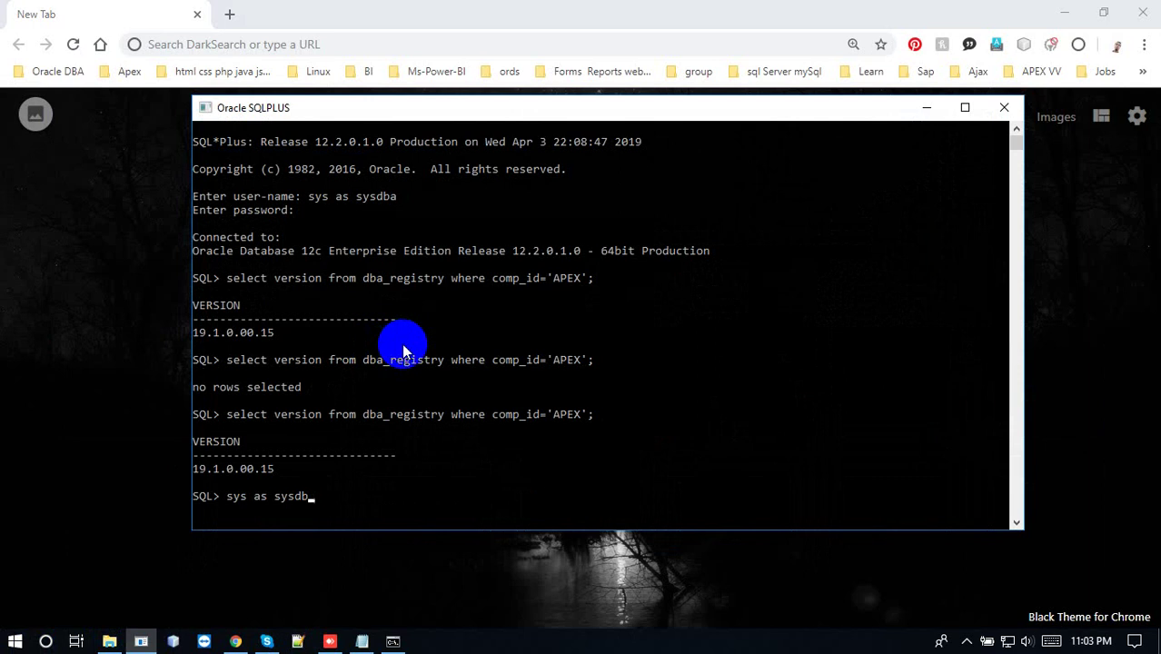
{"action": "key", "text": "BackSpace"}
{"action": "key", "text": "BackSpace"}
{"action": "key", "text": "BackSpace"}
{"action": "key", "text": "BackSpace"}
{"action": "key", "text": "BackSpace"}
{"action": "key", "text": "BackSpace"}
{"action": "key", "text": "BackSpace"}
{"action": "key", "text": "BackSpace"}
{"action": "key", "text": "BackSpace"}
{"action": "key", "text": "BackSpace"}
{"action": "key", "text": "BackSpace"}
{"action": "key", "text": "BackSpace"}
{"action": "key", "text": "ctrl+v"}
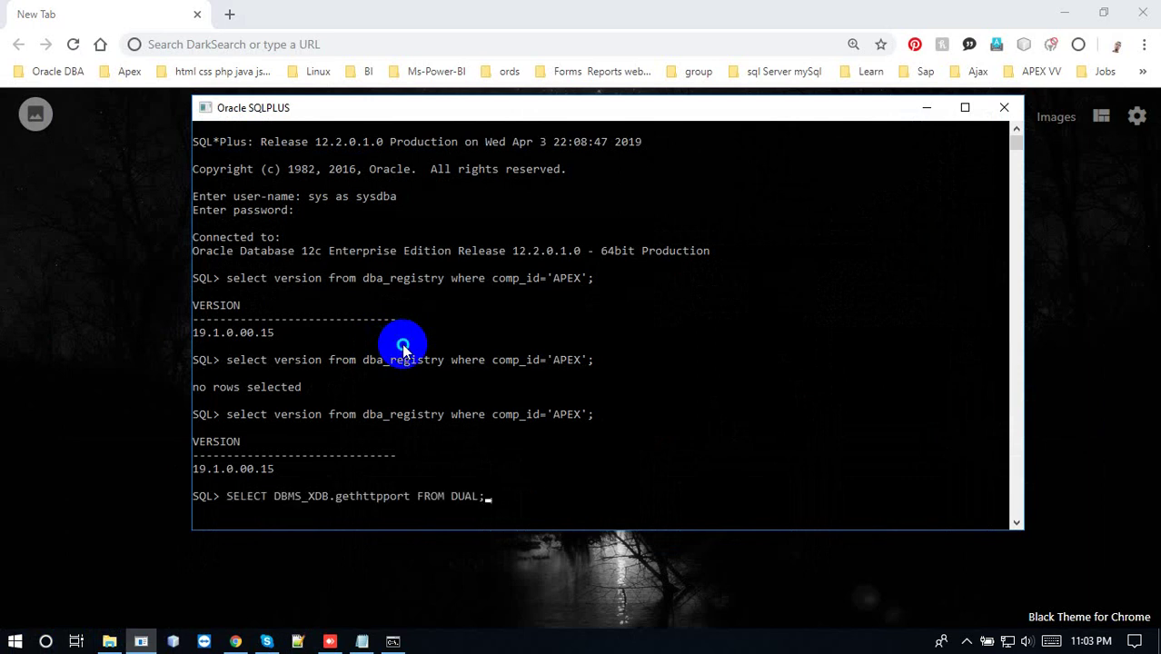
{"action": "key", "text": "Return"}
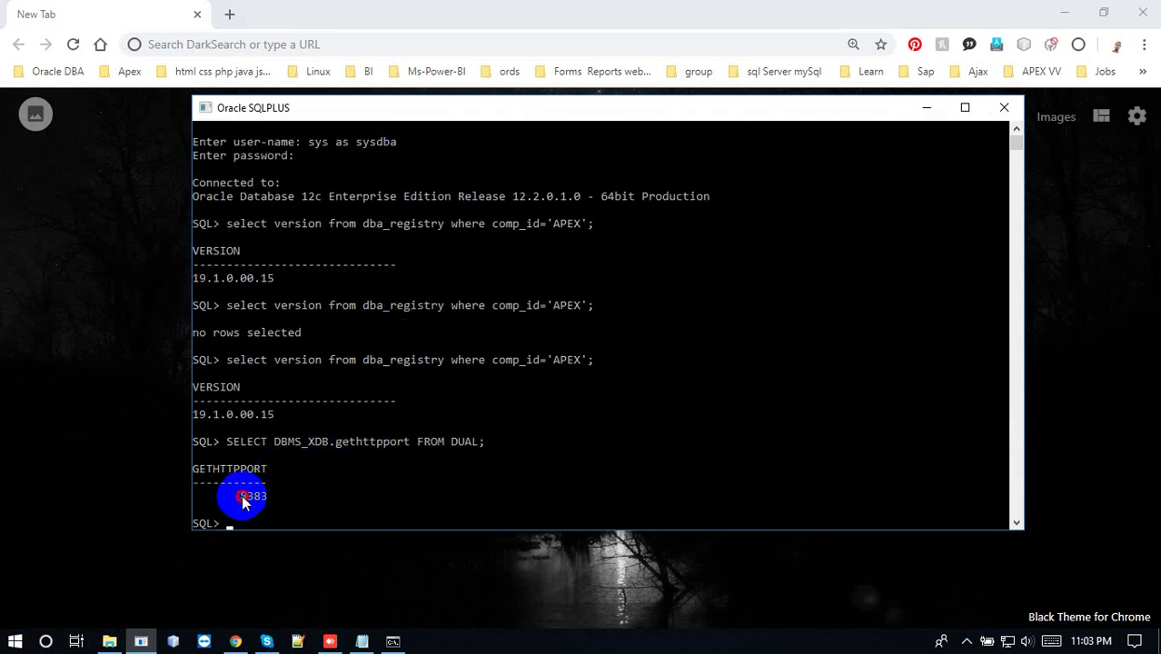
{"action": "left_click_drag", "start_coordinate": [240, 491], "coordinate": [266, 506]}
{"action": "right_click", "coordinate": [266, 506]}
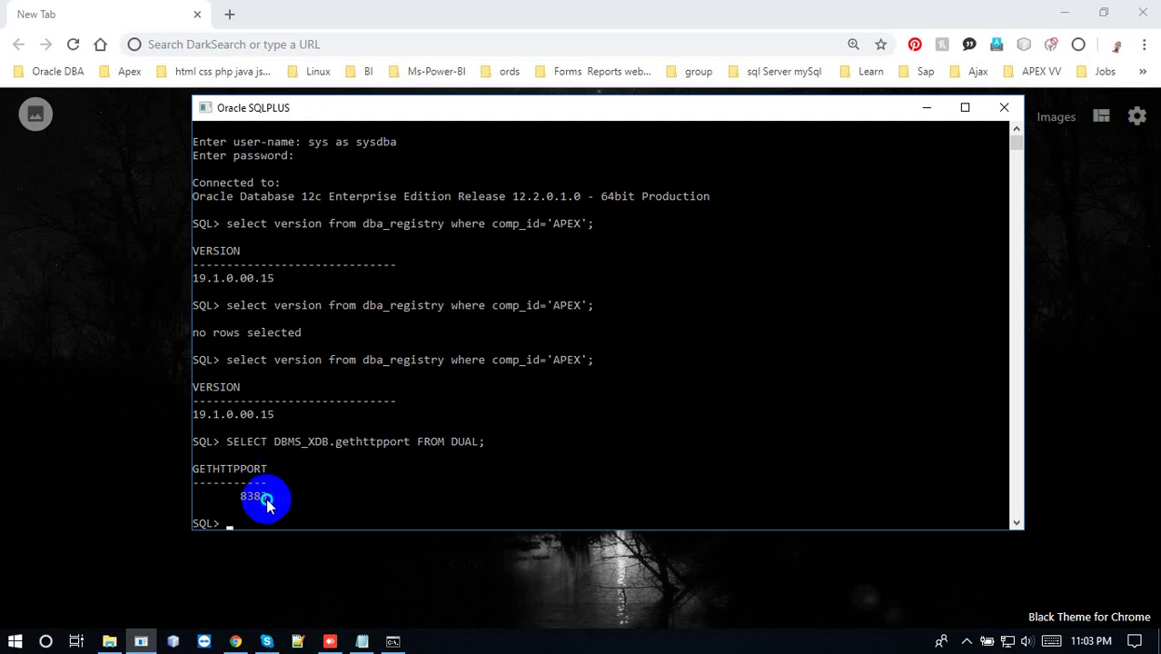
{"action": "left_click", "coordinate": [251, 43]}
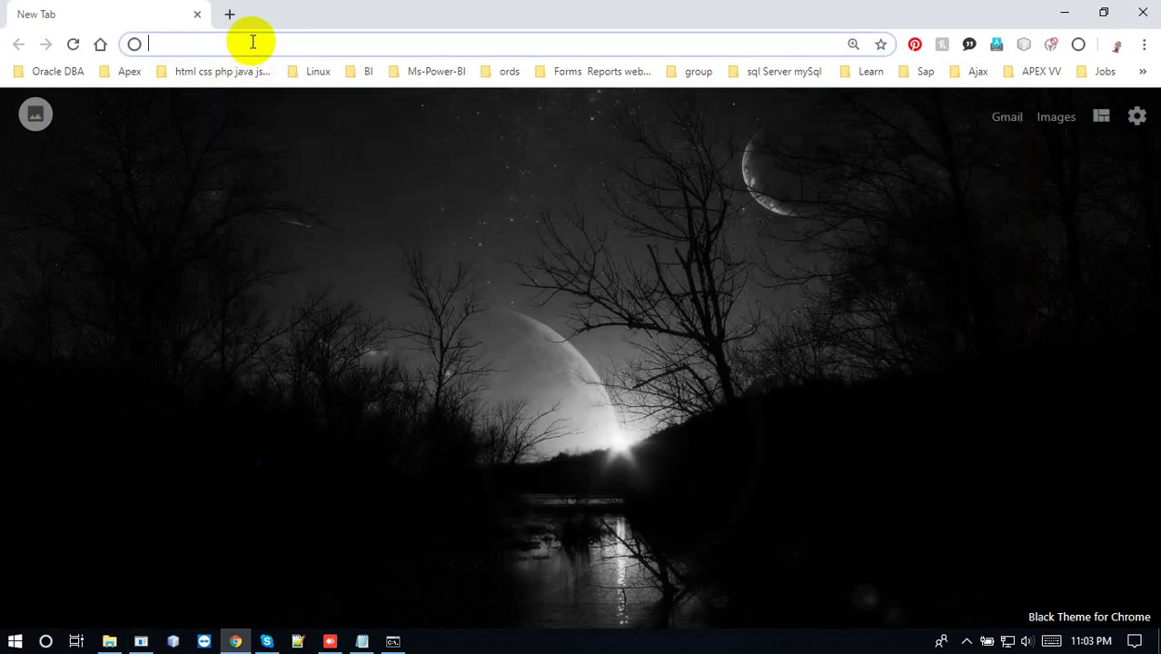
Load localhost:8383/apex/apex_admin by switching the port from 8181 to 8383
{"action": "type", "text": "l"}
{"action": "left_click", "coordinate": [229, 45]}
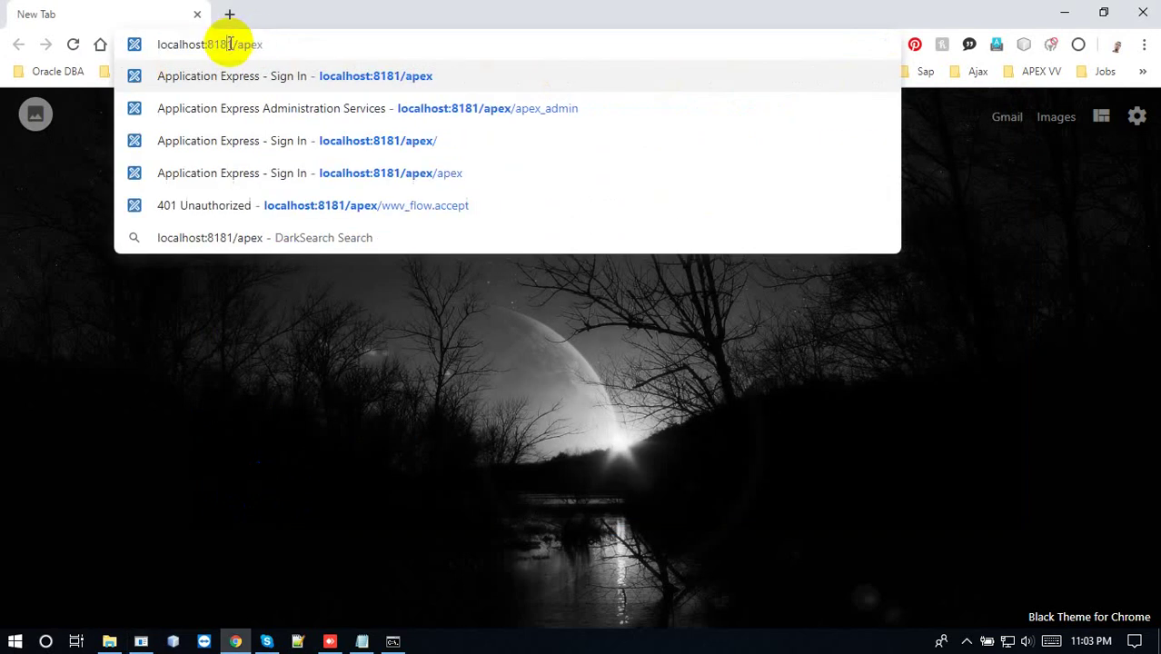
{"action": "double_click", "coordinate": [208, 45]}
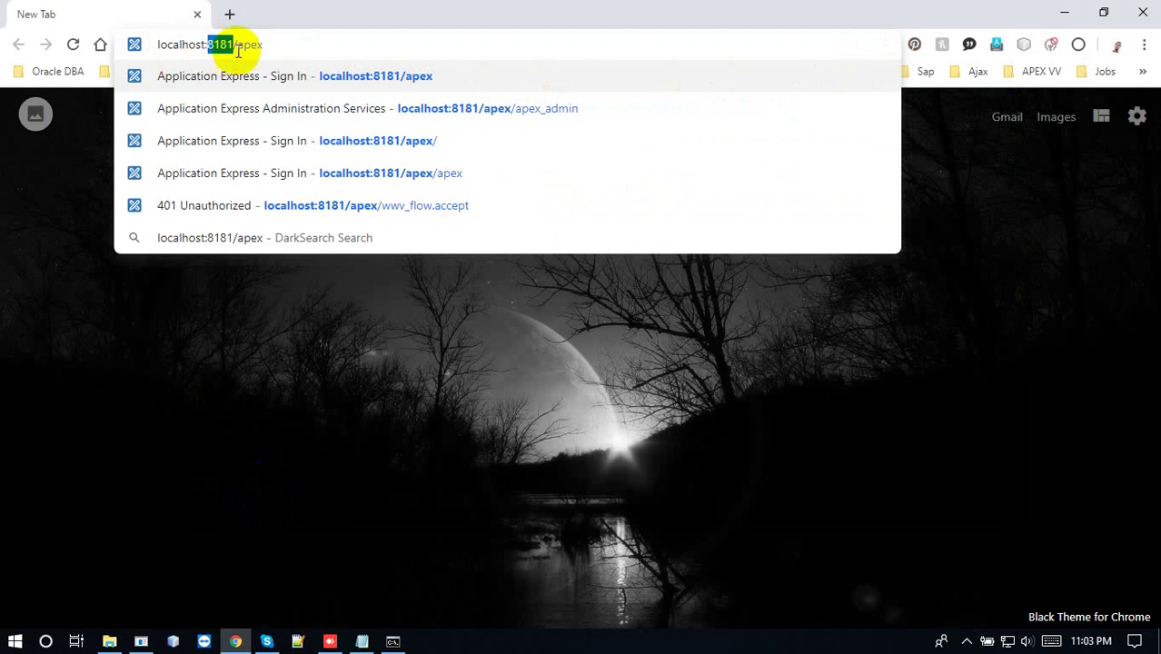
{"action": "type", "text": "8383"}
{"action": "left_click", "coordinate": [274, 45]}
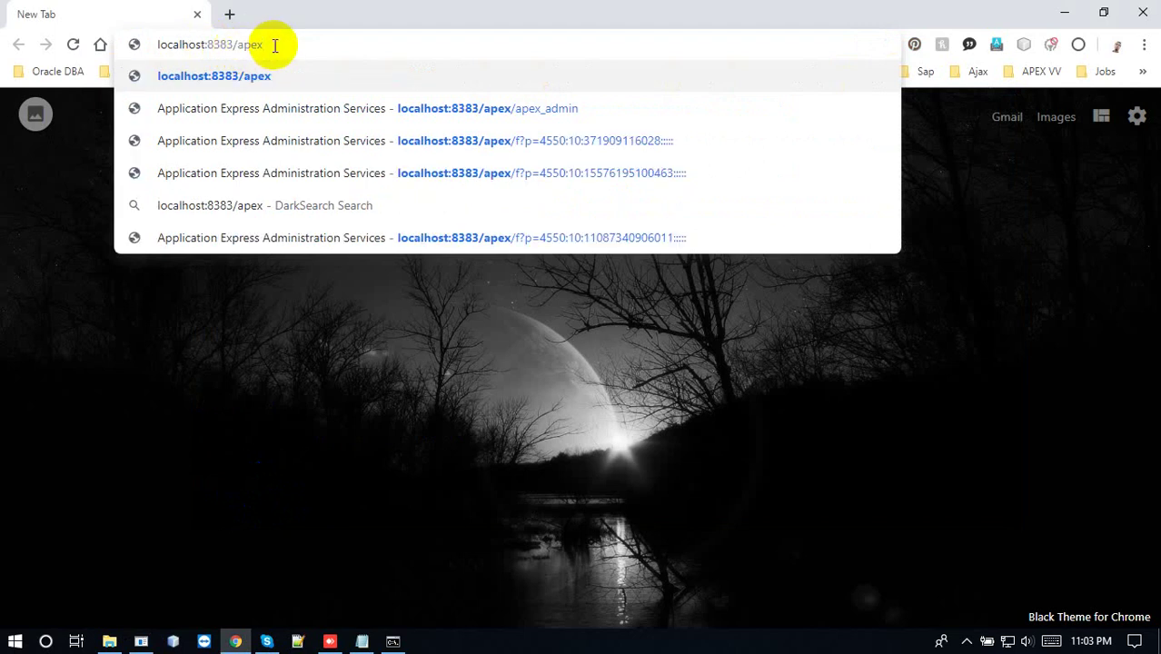
{"action": "type", "text": "/apex"}
{"action": "key", "text": "Return"}
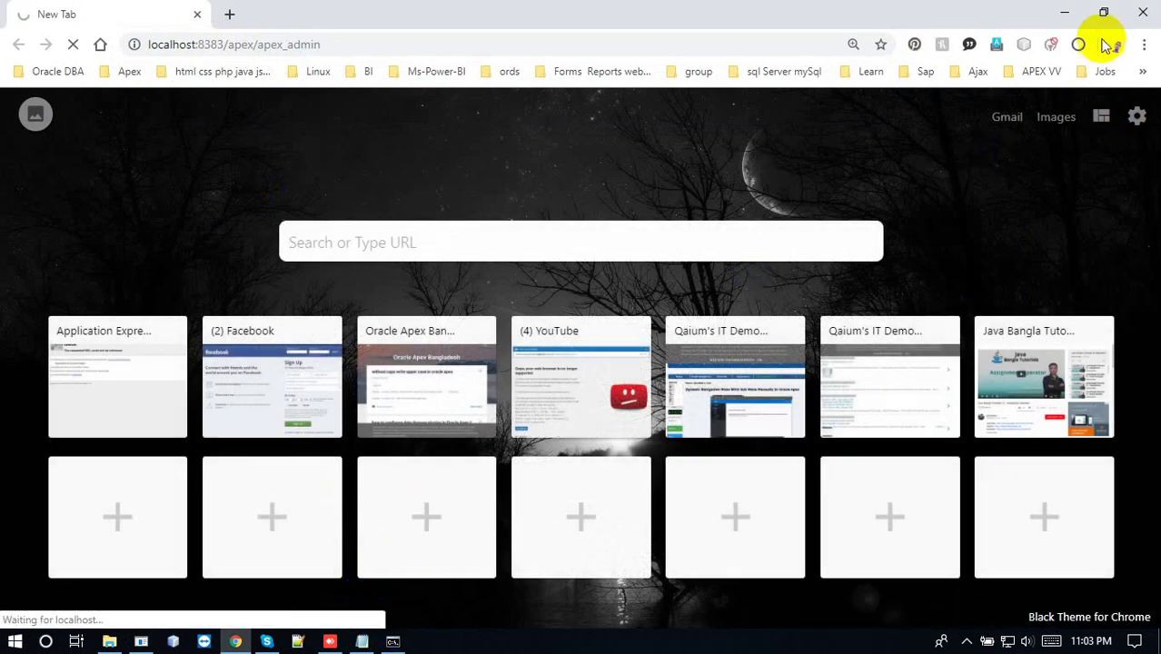
Restore, move and re-maximize the Chrome window, then enter admin as the username
{"action": "left_click", "coordinate": [1105, 11]}
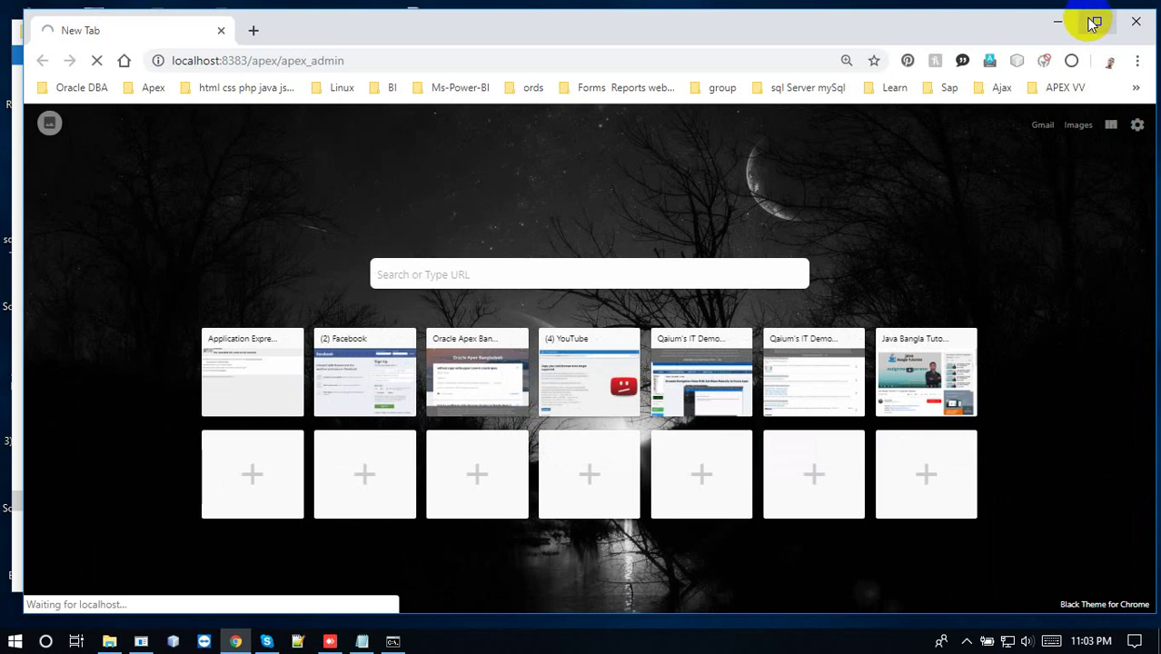
{"action": "left_click", "coordinate": [1097, 22]}
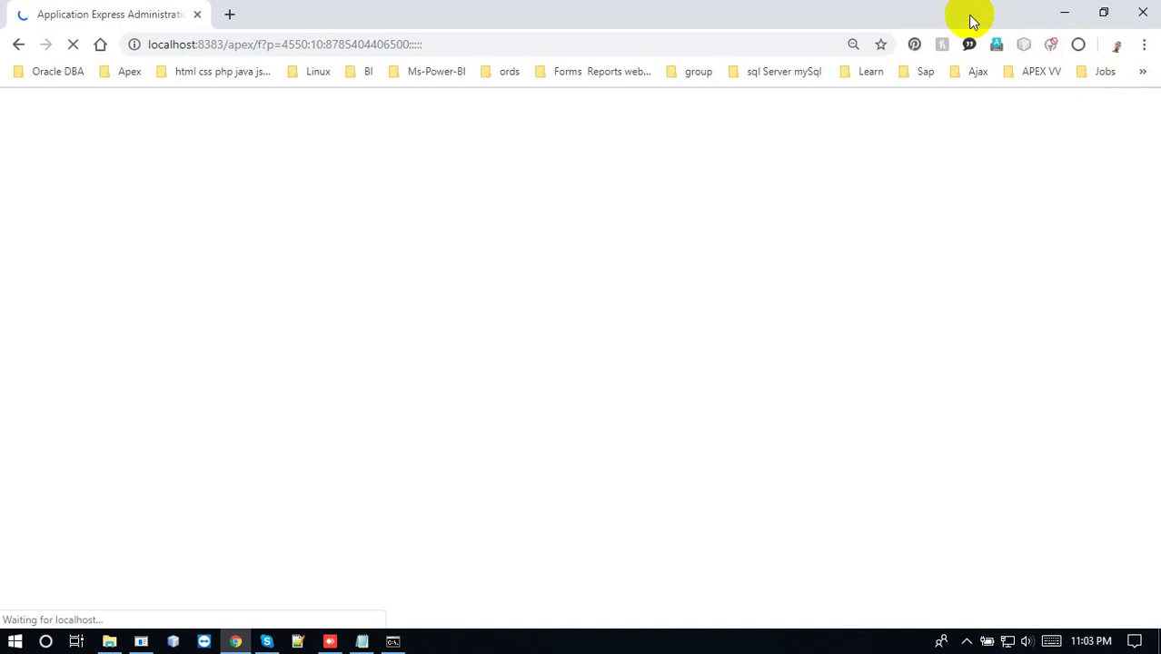
{"action": "left_click", "coordinate": [1104, 14]}
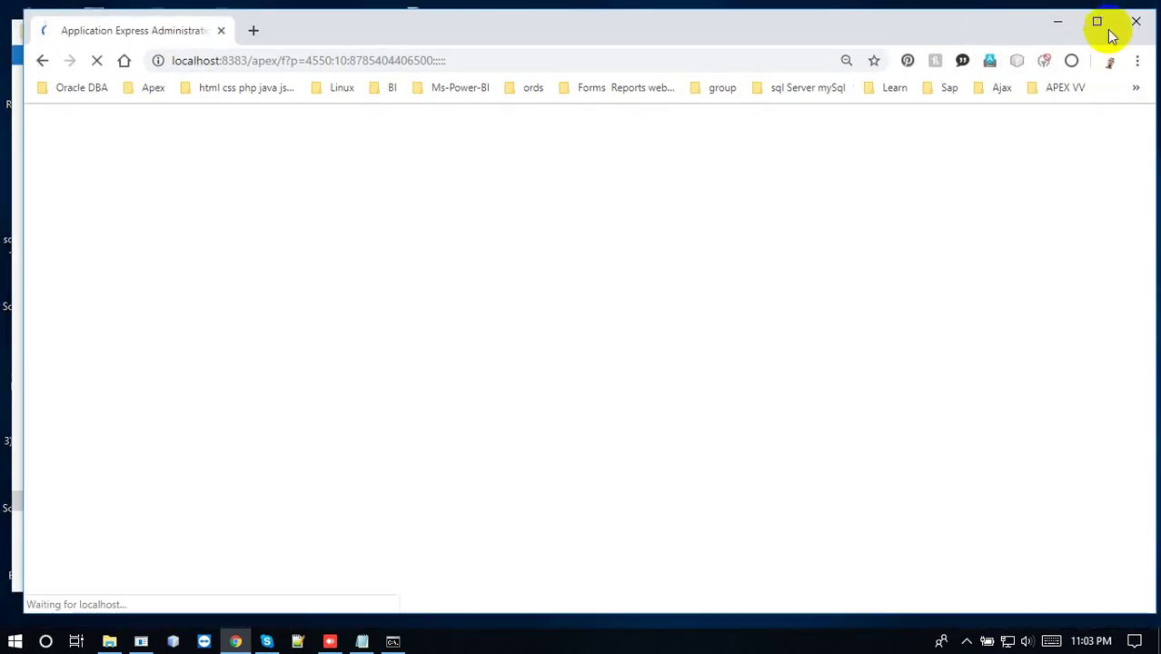
{"action": "left_click_drag", "start_coordinate": [912, 18], "coordinate": [867, 82]}
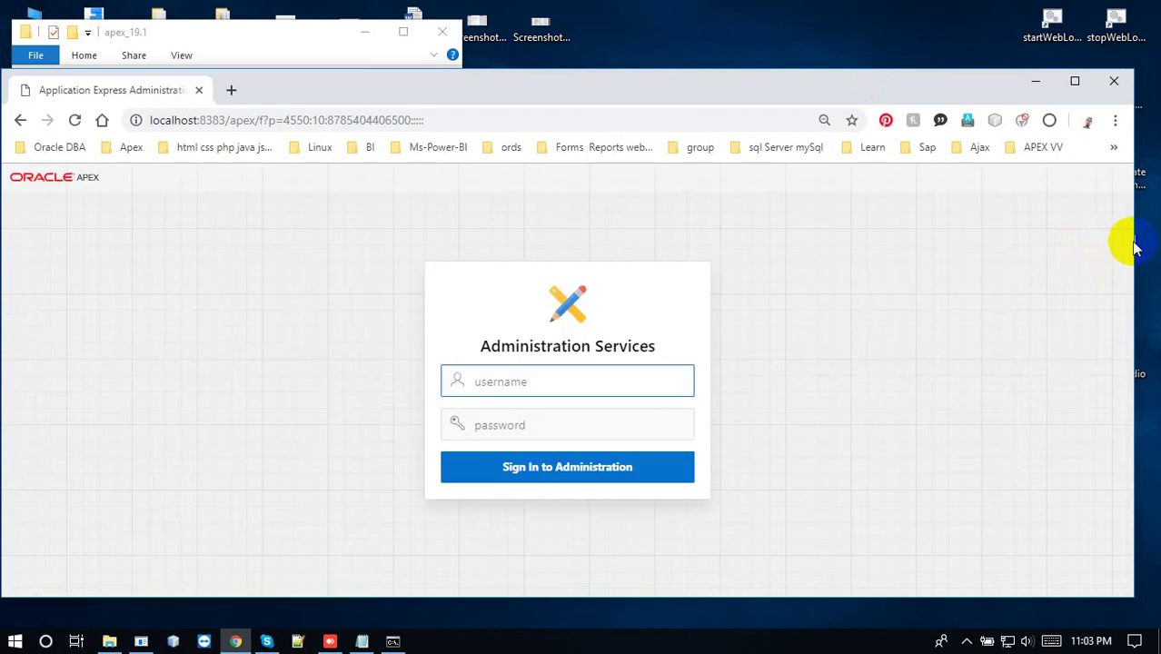
{"action": "left_click", "coordinate": [1075, 87]}
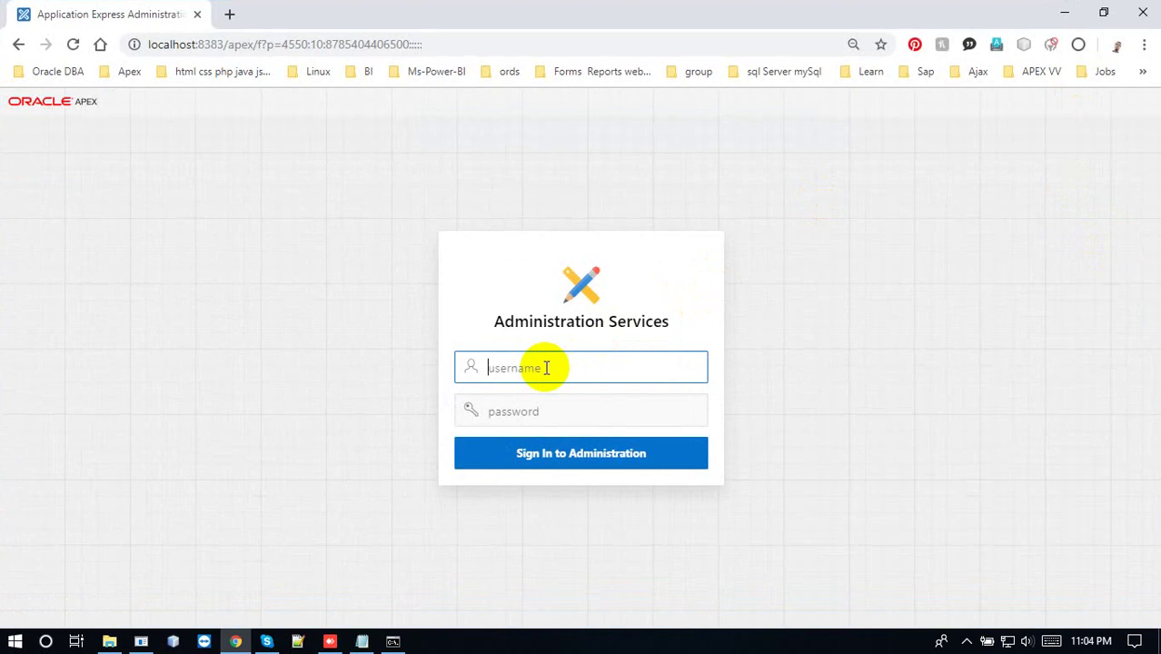
{"action": "type", "text": "admin"}
{"action": "key", "text": "Tab"}
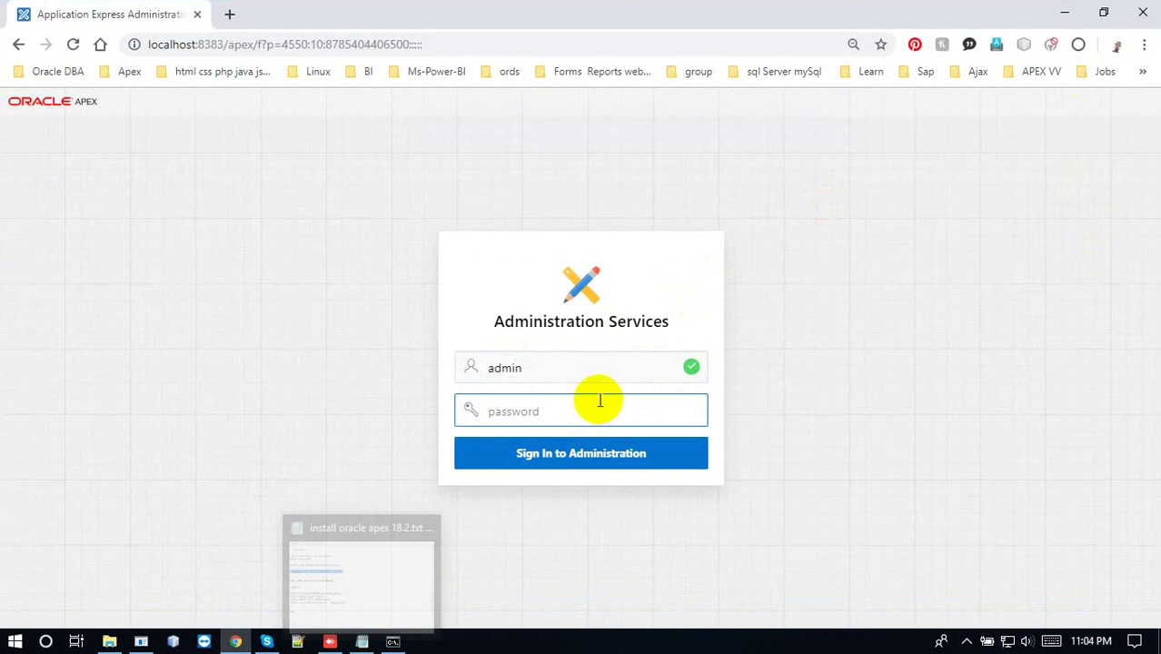
Enter the admin password, sign in to Administration Services, and review the Notepad install notes
{"action": "type", "text": "O"}
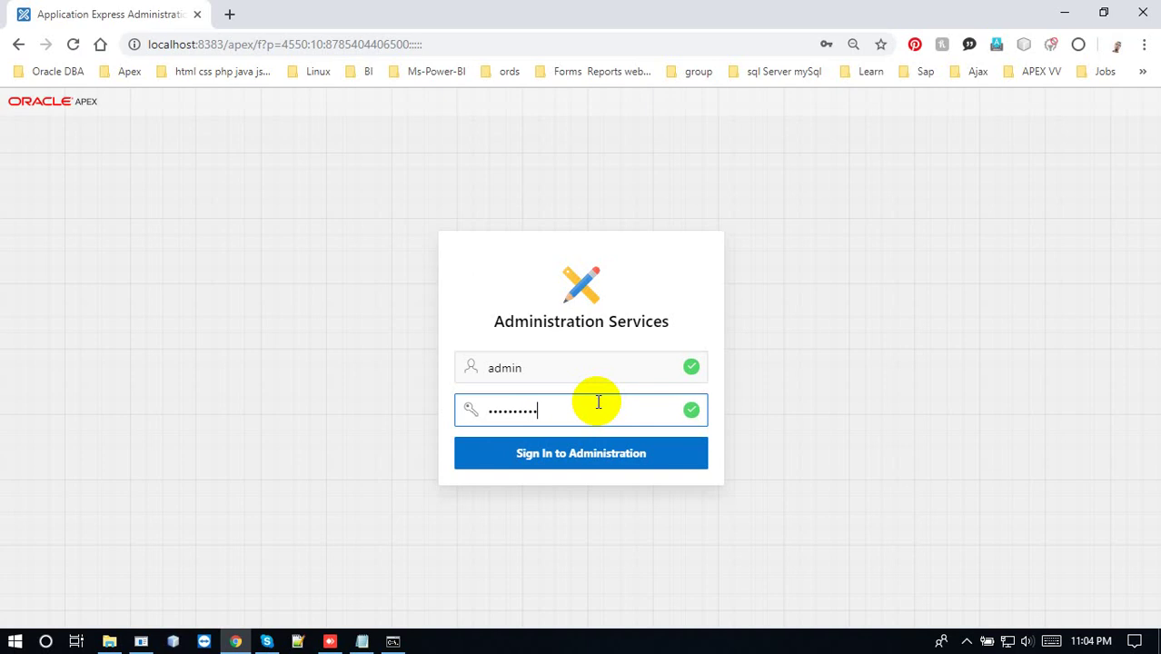
{"action": "left_click", "coordinate": [616, 462]}
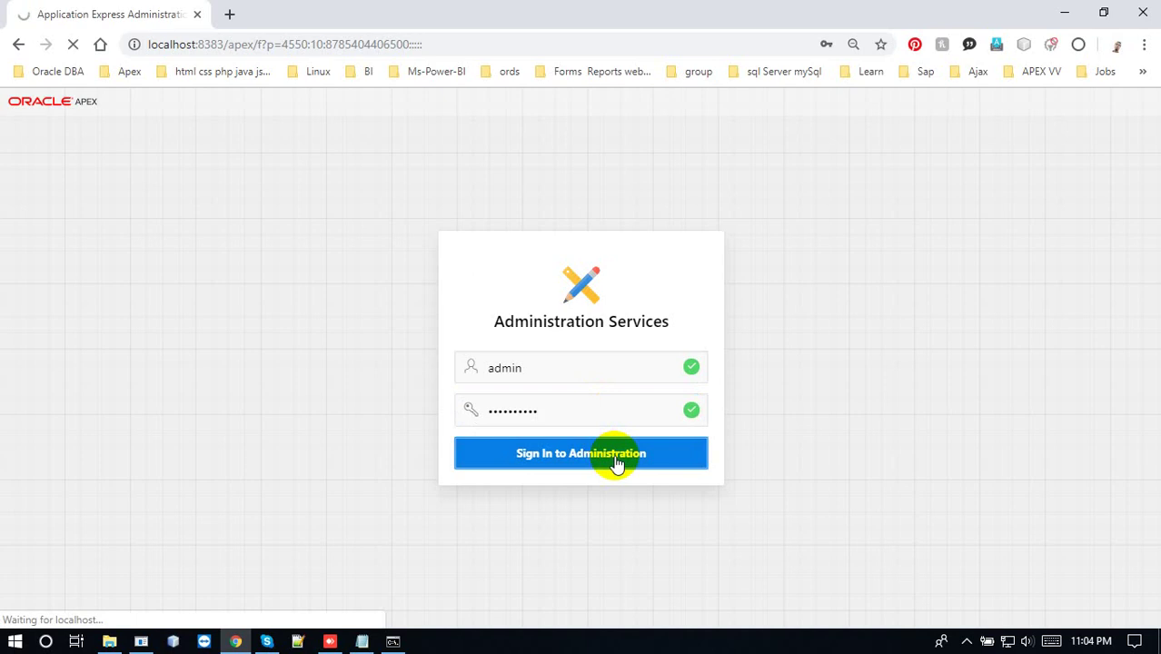
{"action": "left_click", "coordinate": [361, 641]}
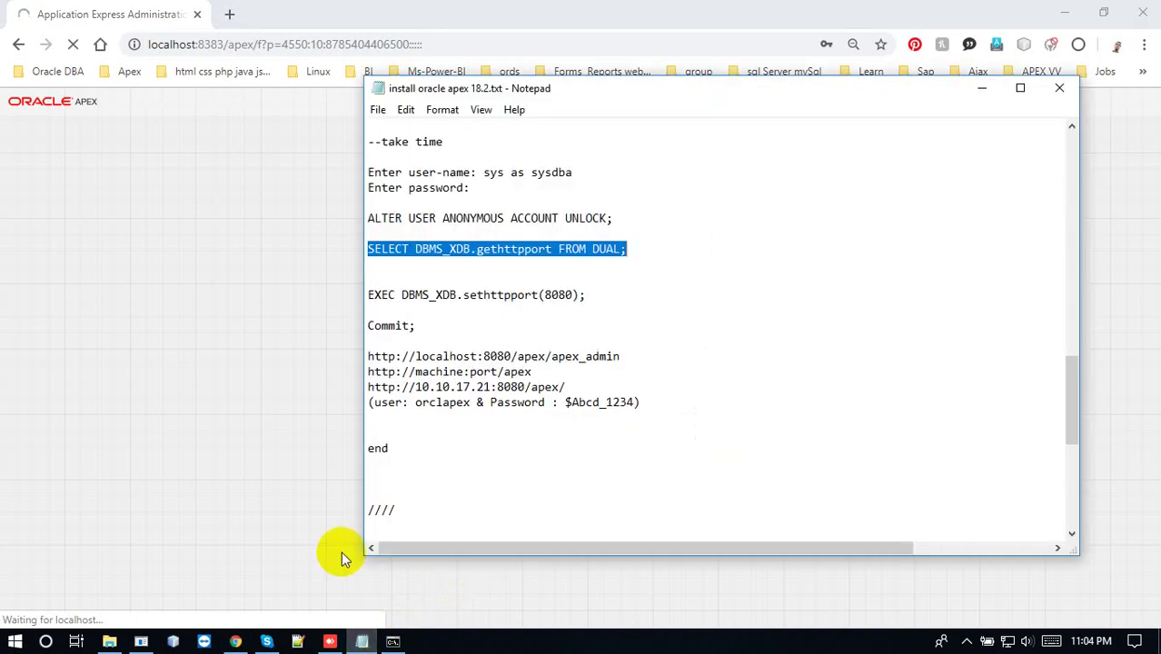
{"action": "left_click", "coordinate": [528, 220]}
{"action": "left_click", "coordinate": [514, 294]}
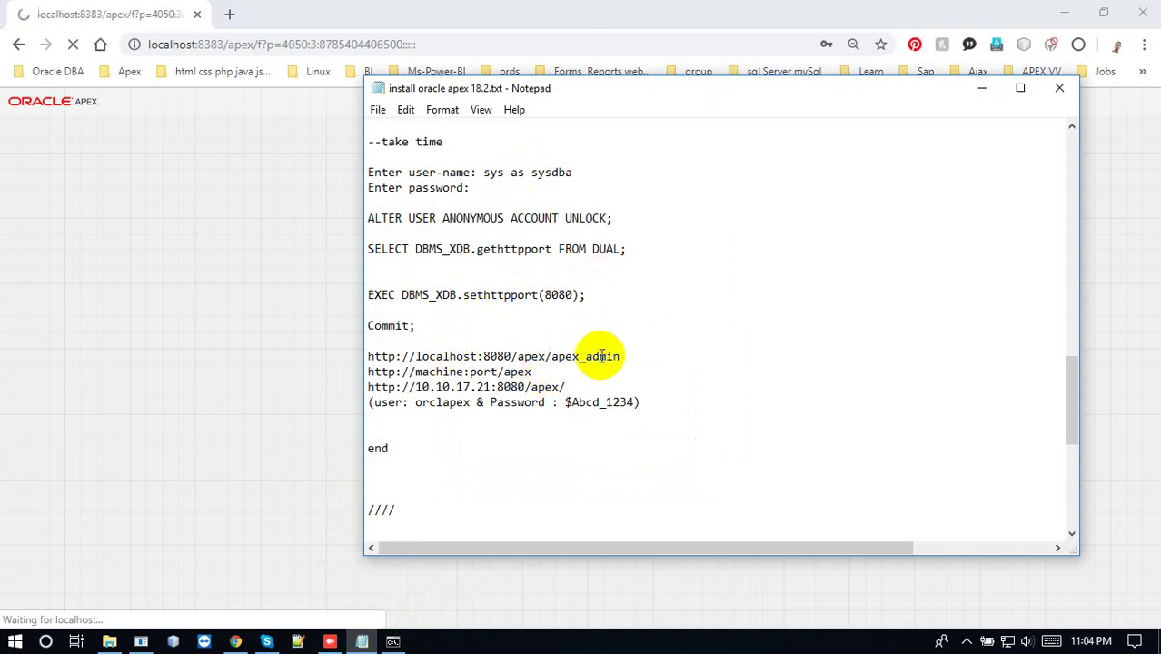
Return to Chrome's APEX administration tab while Instance Administration loads
{"action": "left_click", "coordinate": [148, 249]}
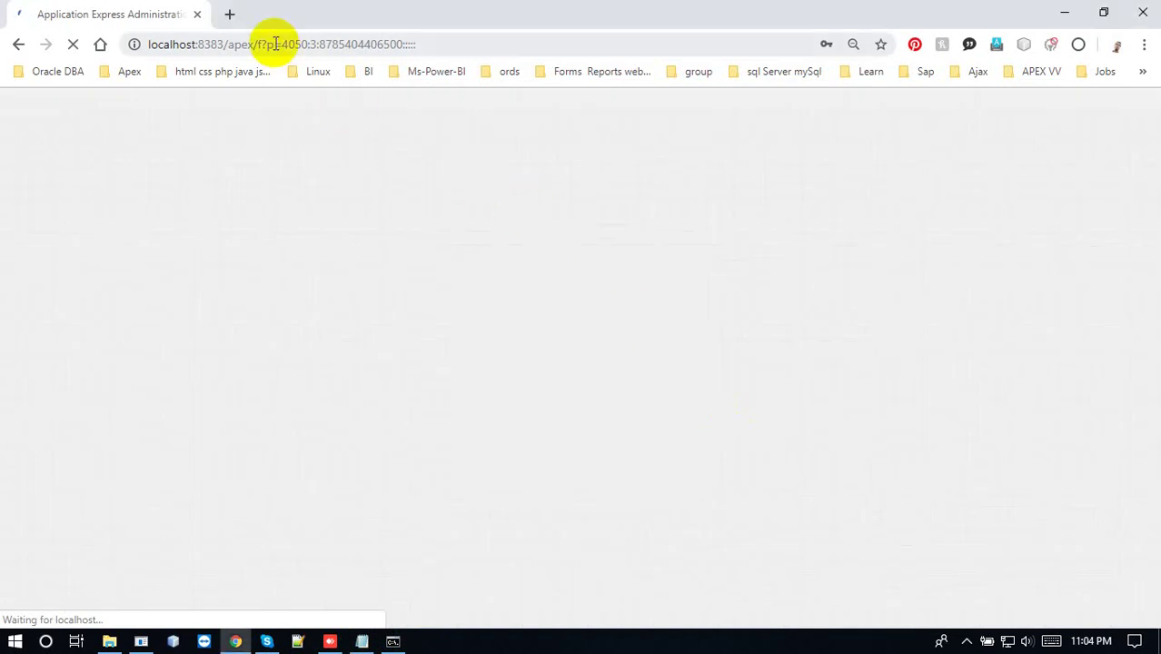
{"action": "left_click", "coordinate": [228, 14]}
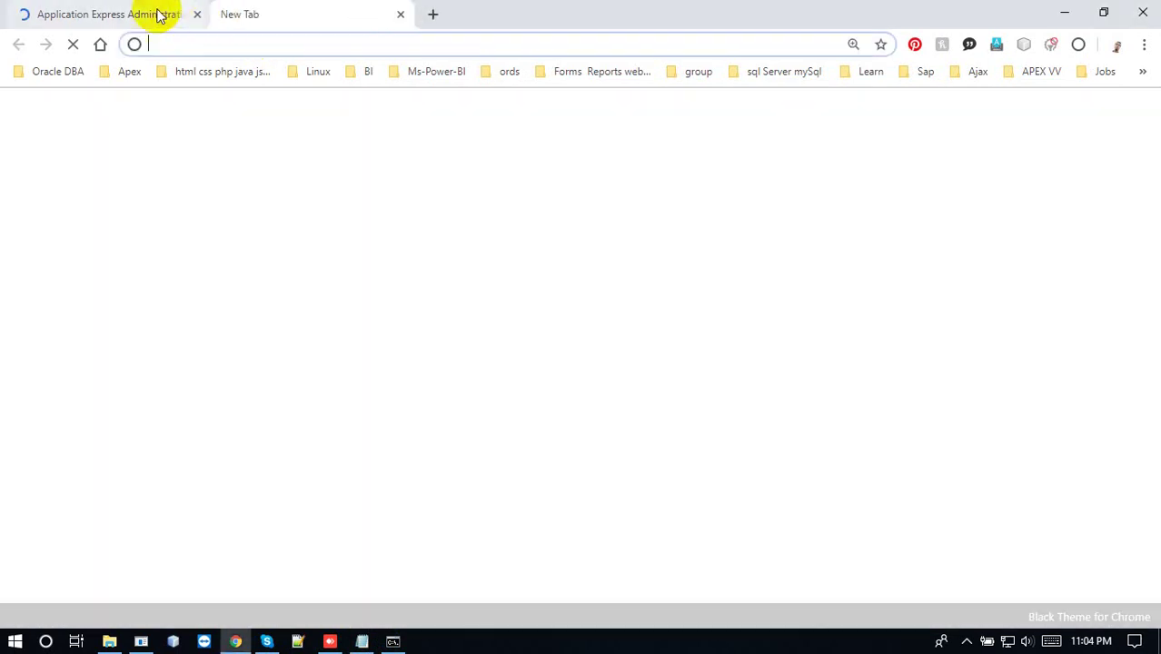
{"action": "left_click", "coordinate": [158, 16]}
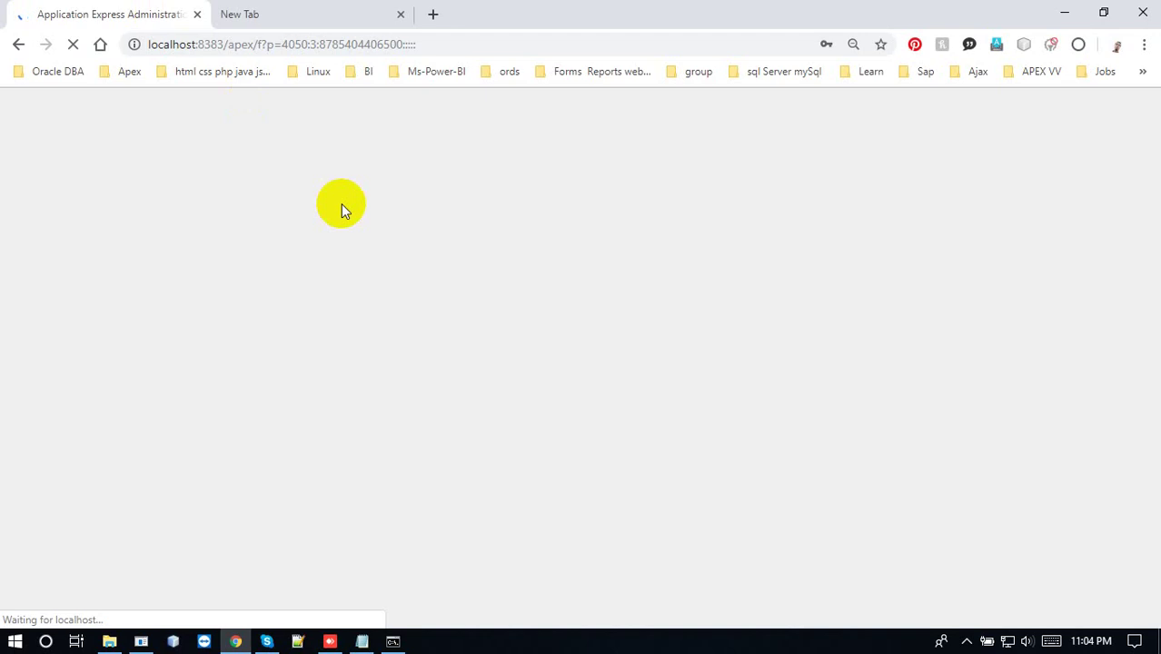
{"action": "left_click", "coordinate": [964, 643]}
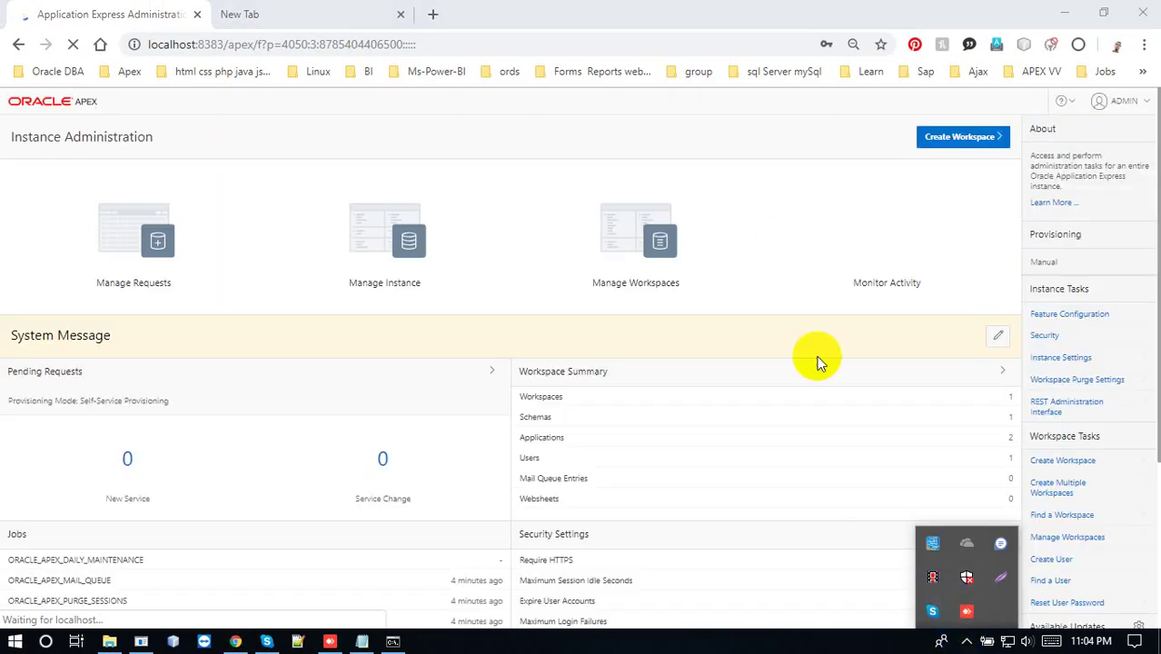
Save the admin login in Chrome and turn on Dark Mode from the ADMIN menu
{"action": "left_click", "coordinate": [767, 104]}
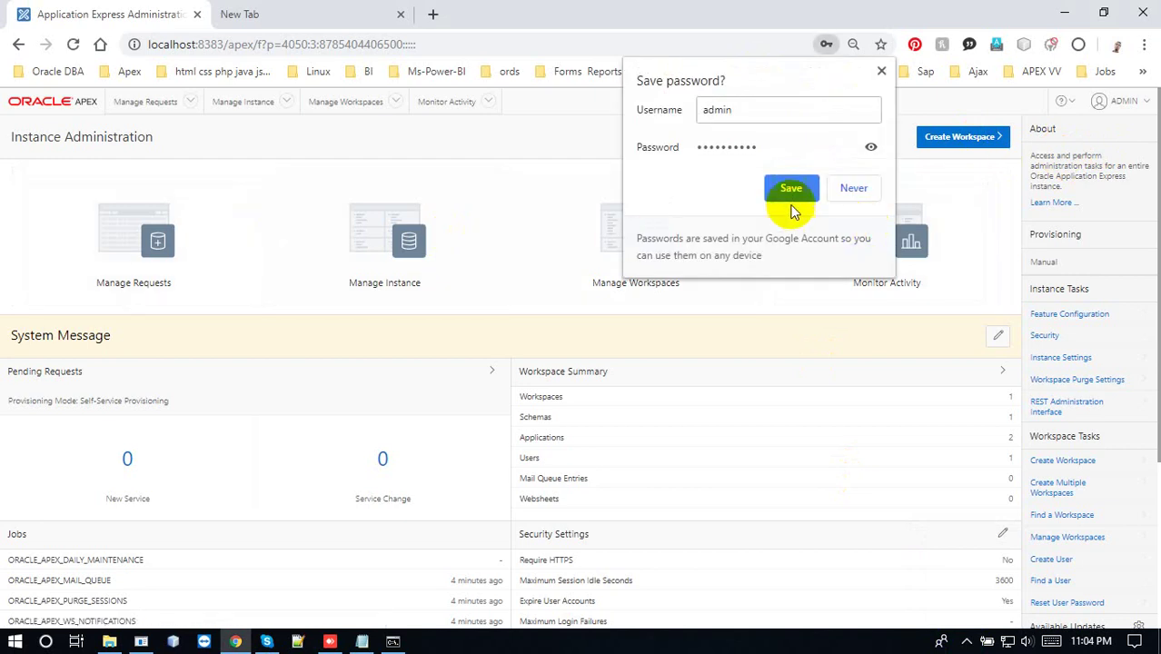
{"action": "left_click", "coordinate": [786, 188]}
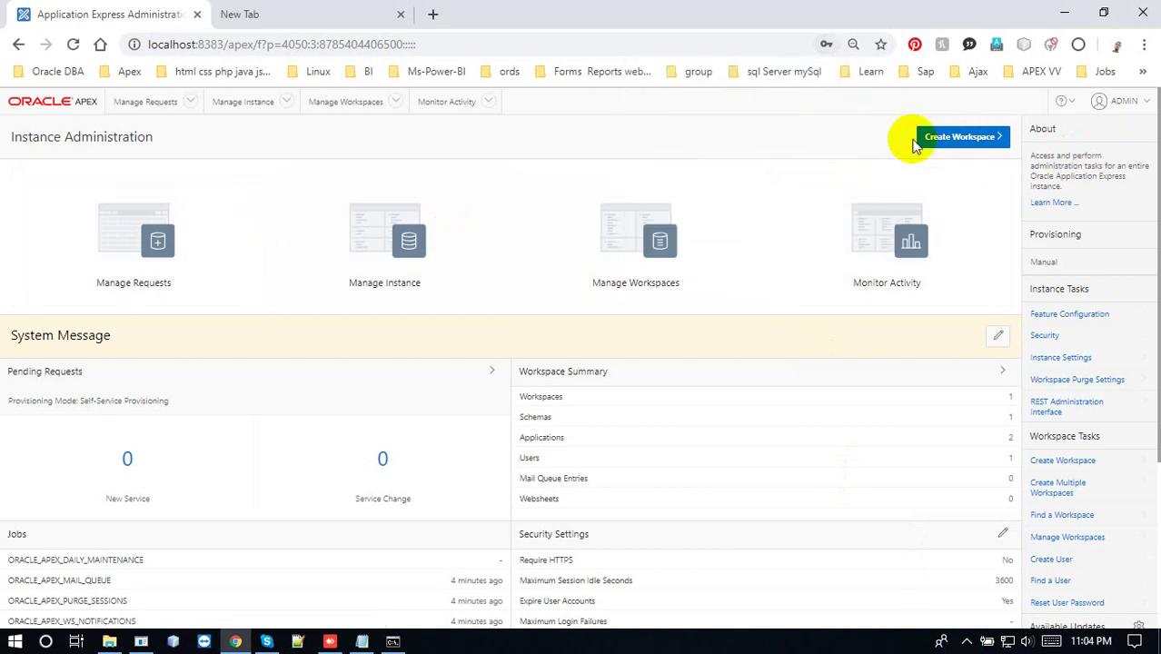
{"action": "left_click", "coordinate": [1135, 106]}
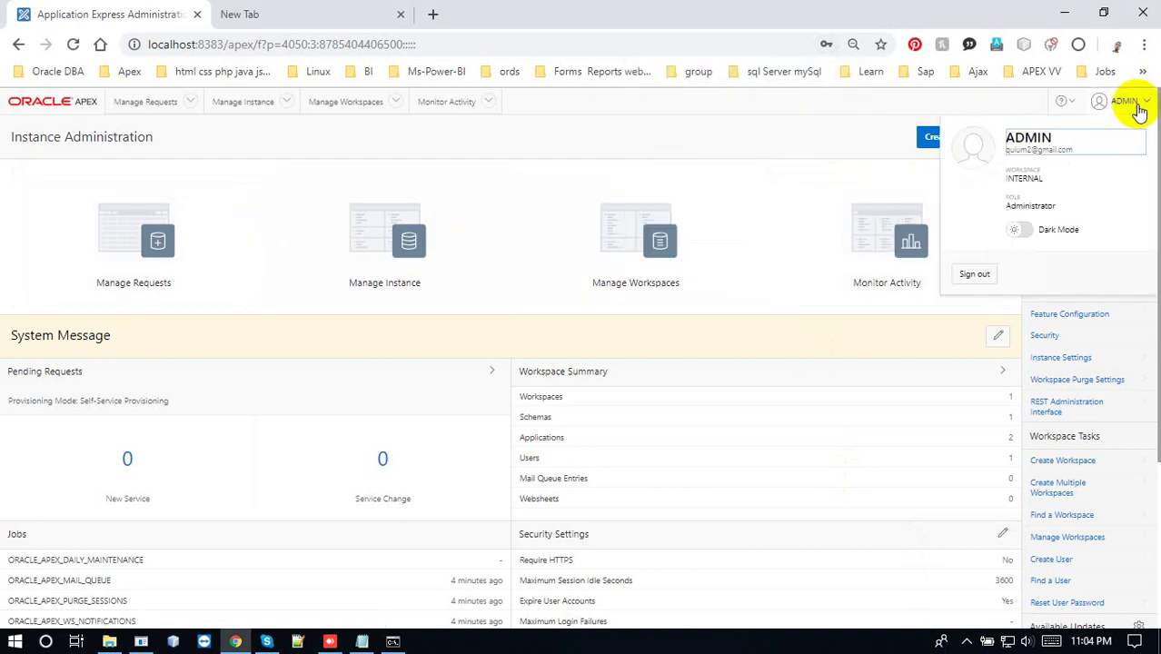
{"action": "left_click", "coordinate": [1021, 230]}
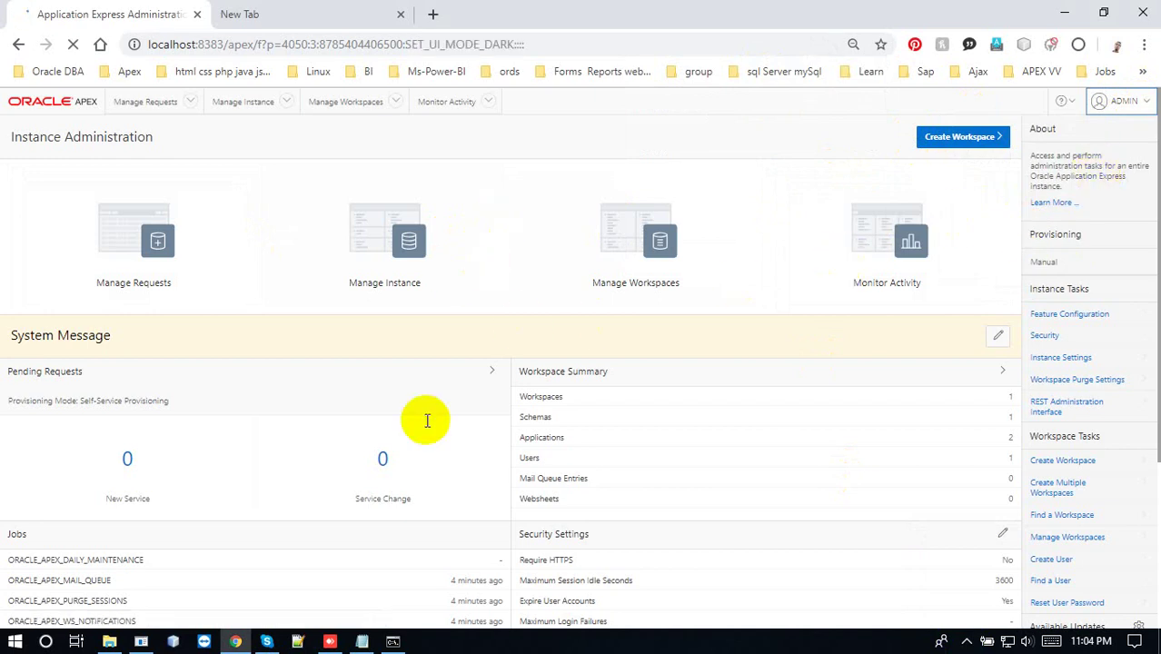
{"action": "left_click", "coordinate": [966, 641]}
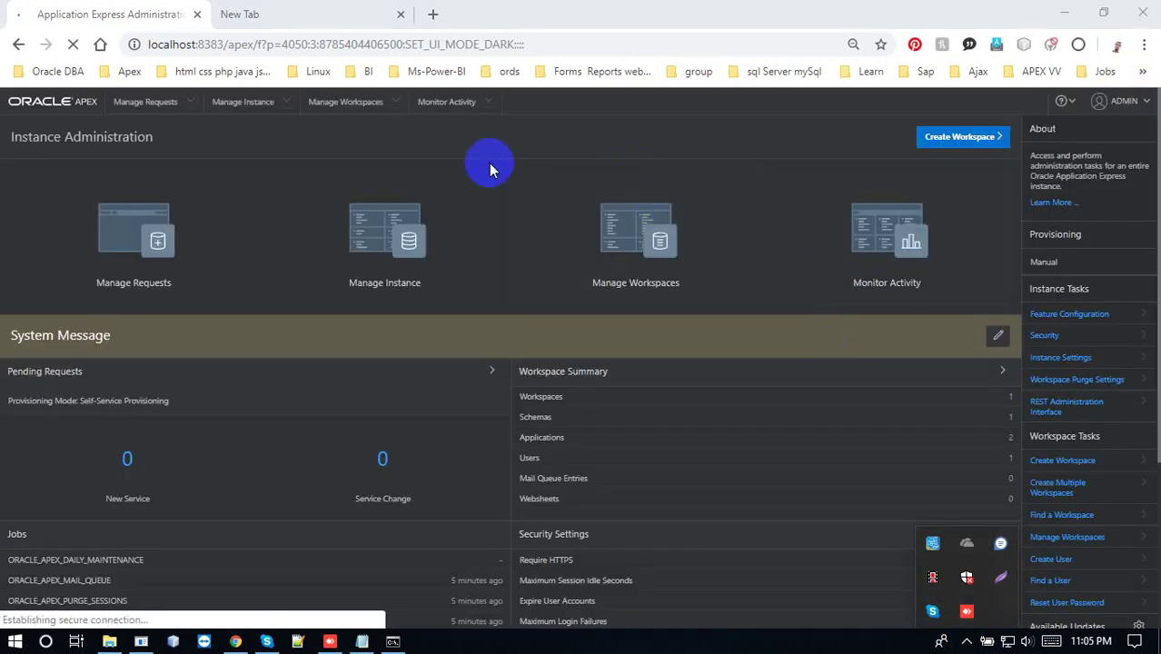
{"action": "left_click", "coordinate": [264, 210]}
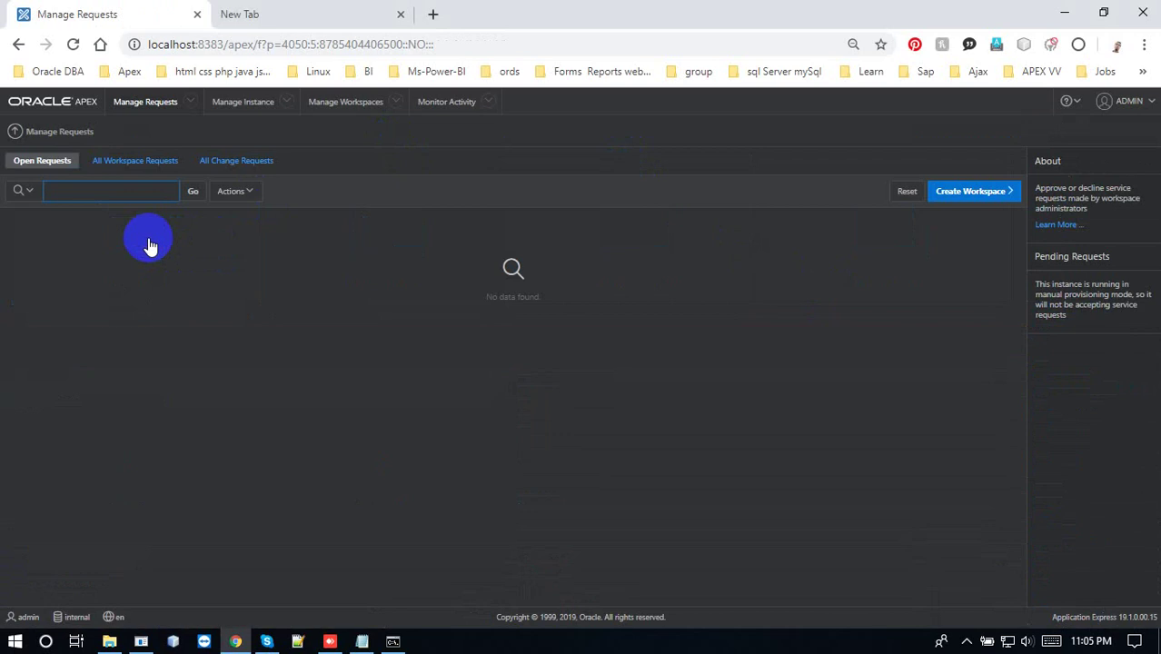
Start a new workspace named APEX and advance to the Identify Schema step
{"action": "left_click", "coordinate": [953, 198]}
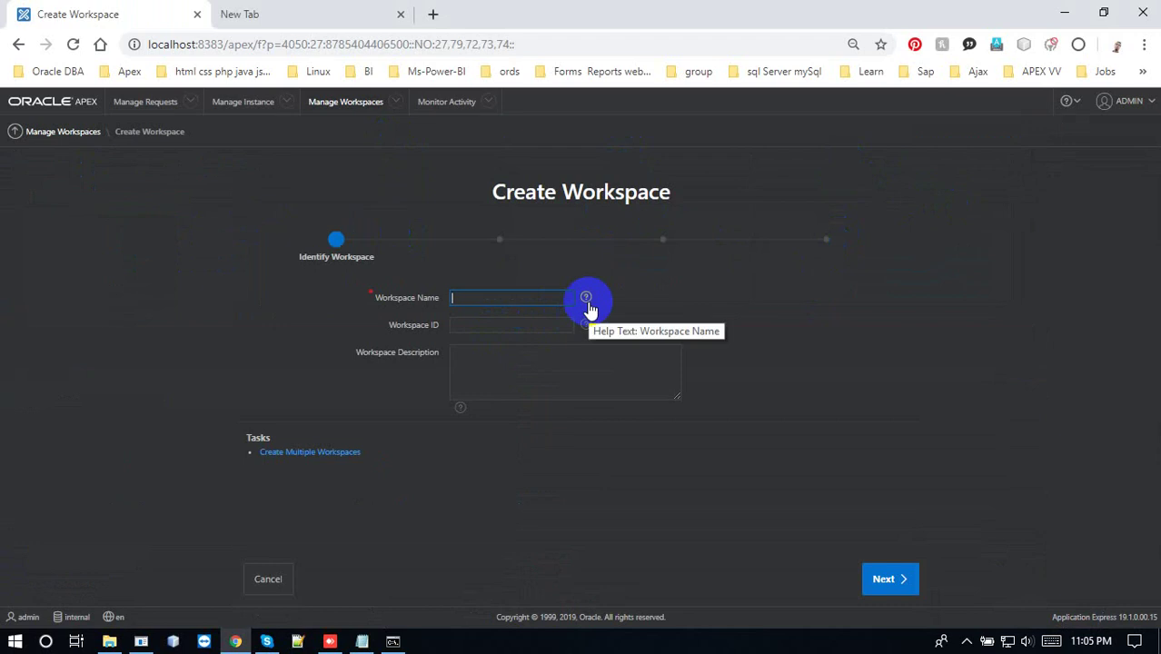
{"action": "type", "text": "ad"}
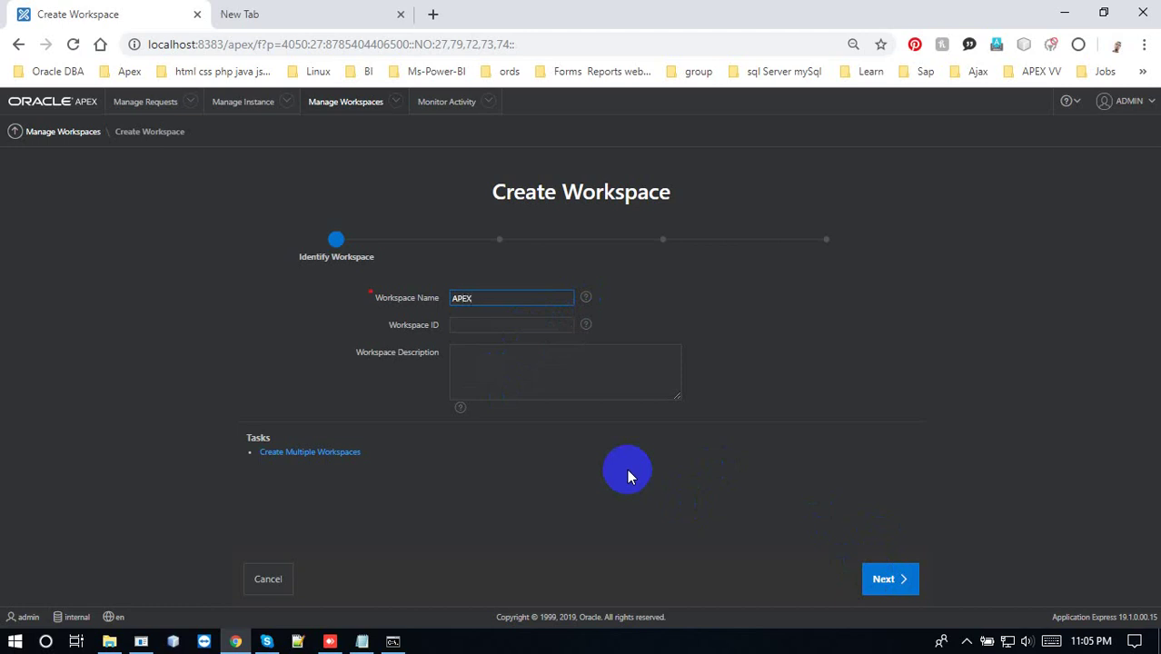
{"action": "left_click", "coordinate": [885, 581]}
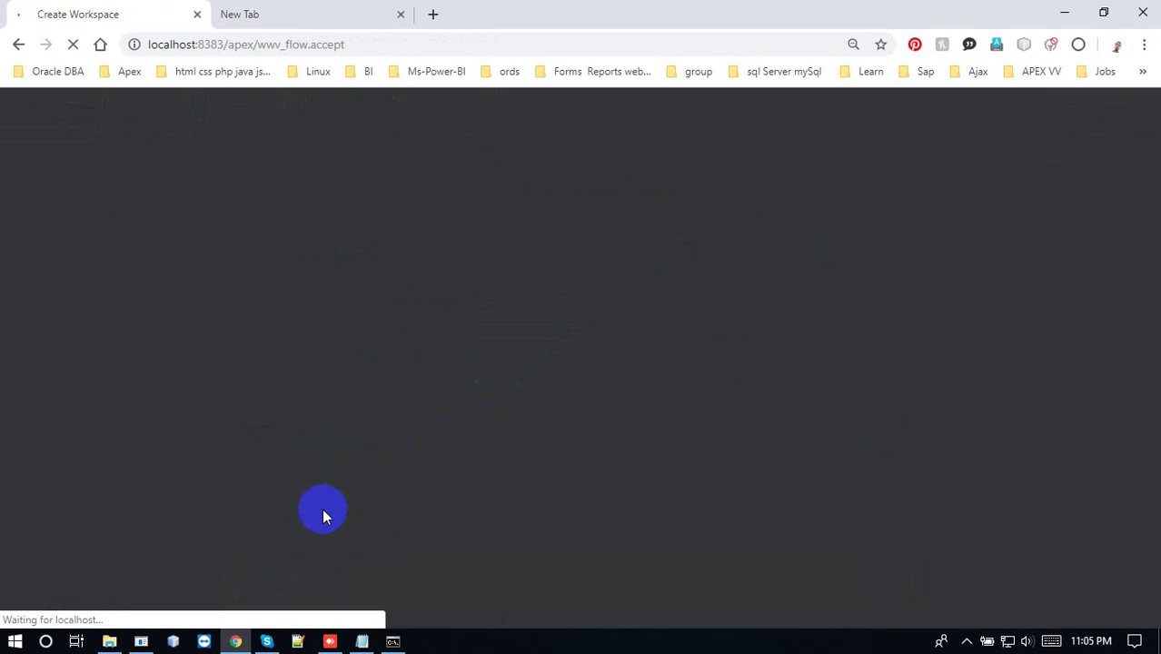
Close the spare blank tab and reposition the restored Chrome window
{"action": "left_click", "coordinate": [322, 16]}
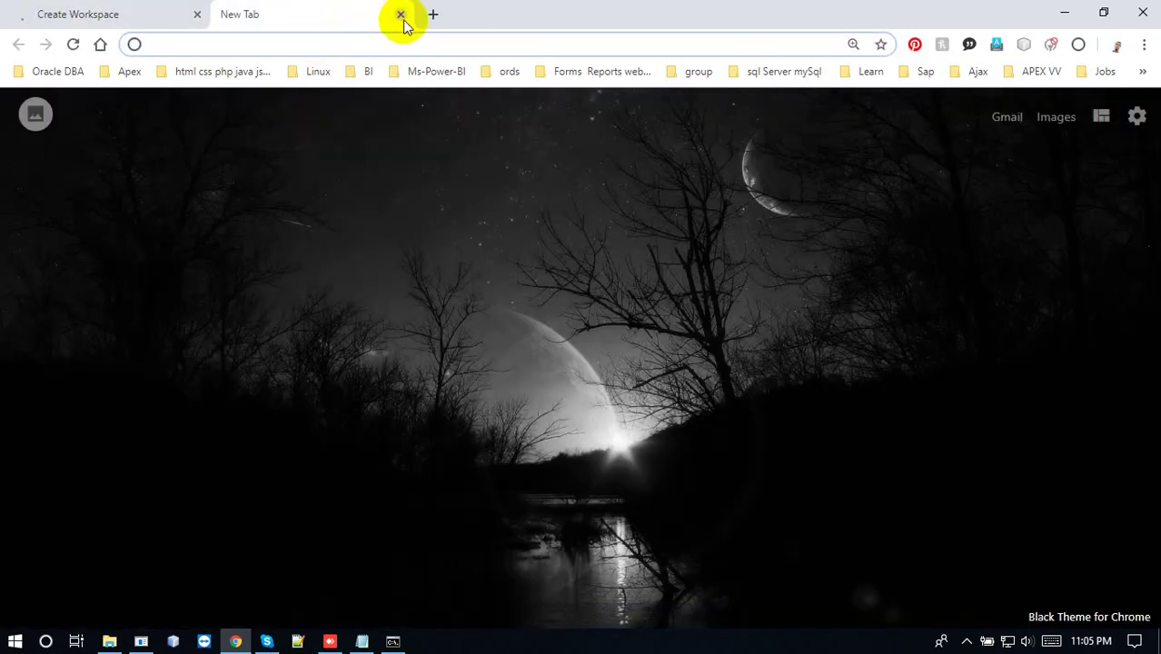
{"action": "left_click", "coordinate": [401, 14]}
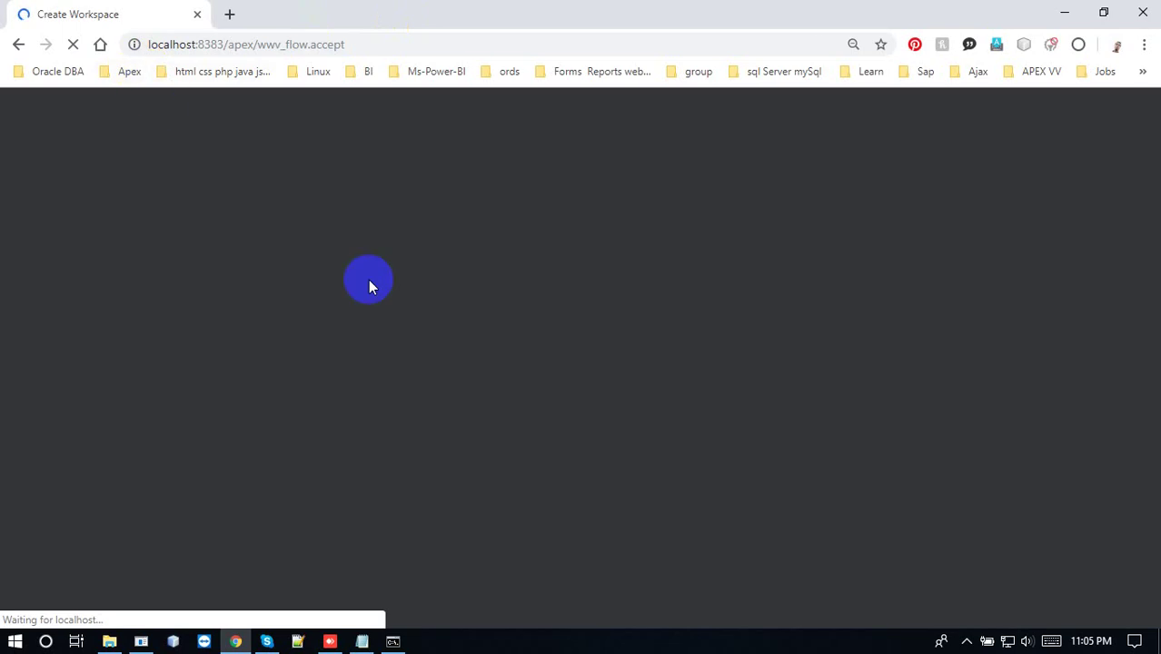
{"action": "left_click", "coordinate": [1102, 12]}
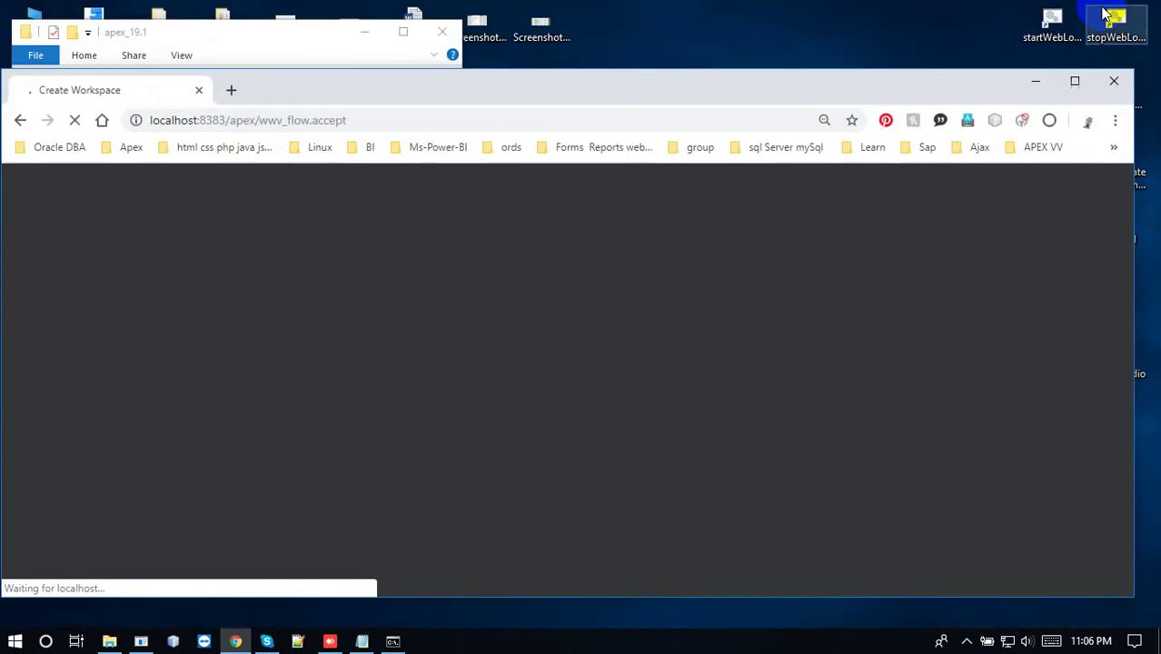
{"action": "left_click_drag", "start_coordinate": [845, 78], "coordinate": [857, 56]}
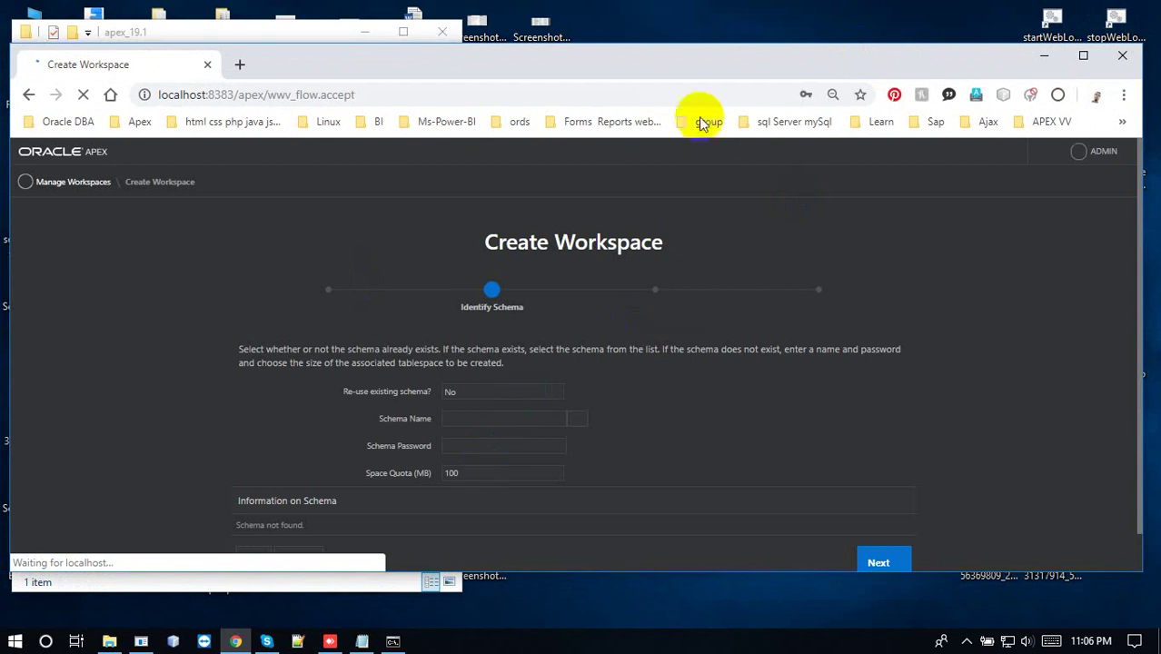
Maximize Chrome and set Re-use existing schema to Yes
{"action": "double_click", "coordinate": [666, 66]}
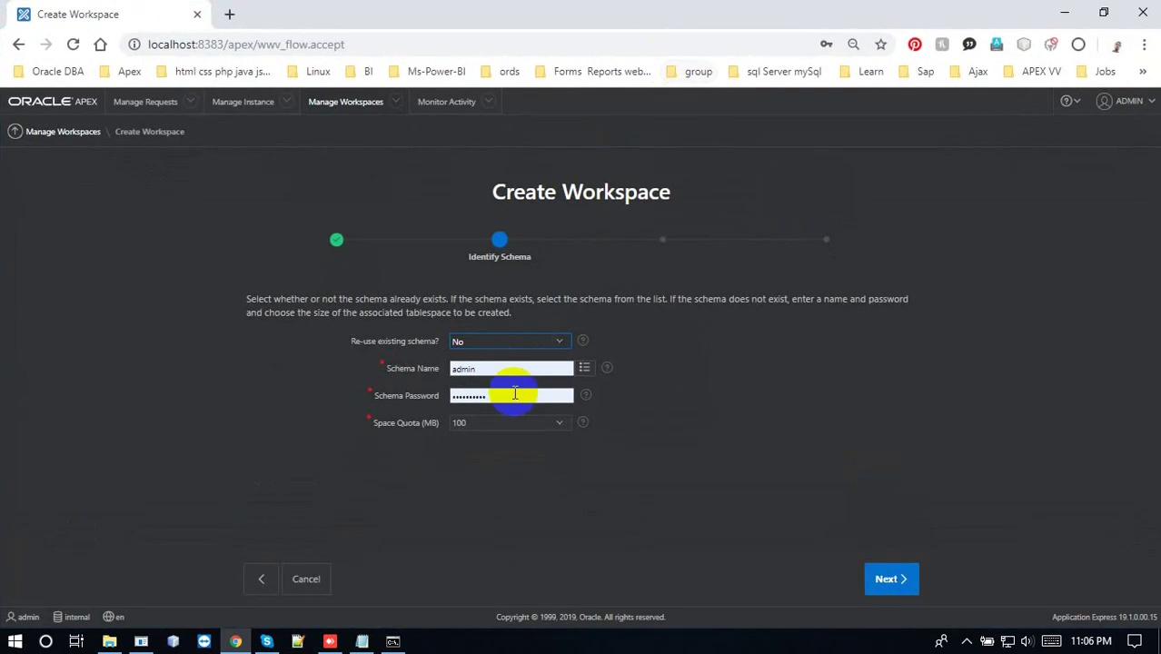
{"action": "left_click", "coordinate": [487, 341]}
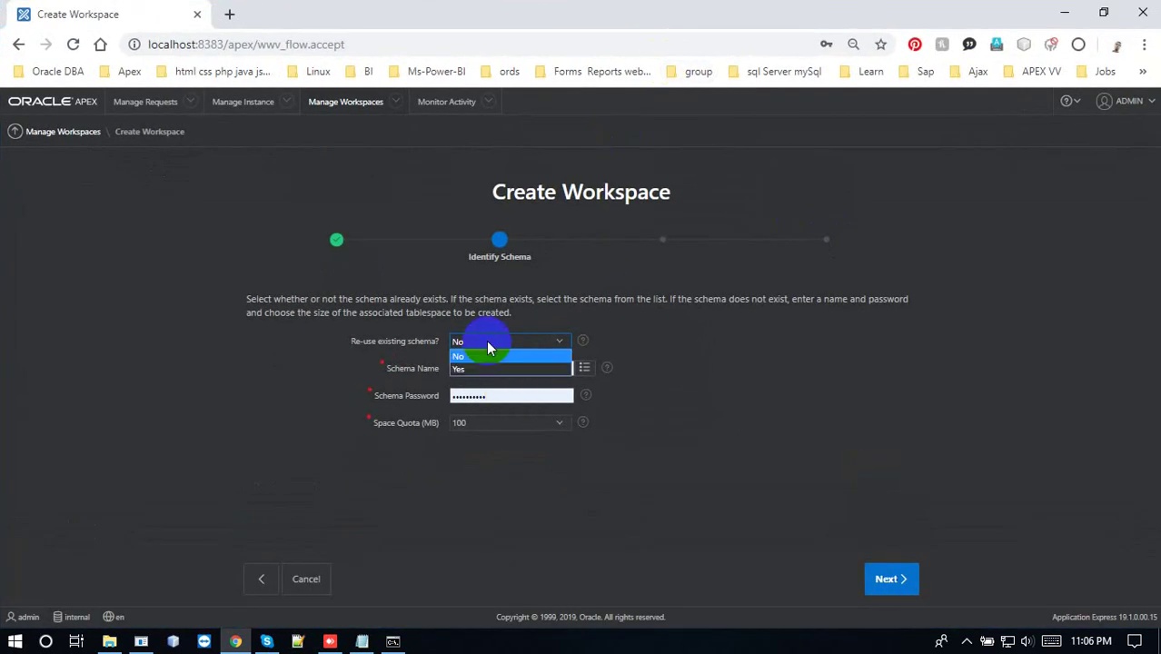
{"action": "left_click", "coordinate": [471, 368]}
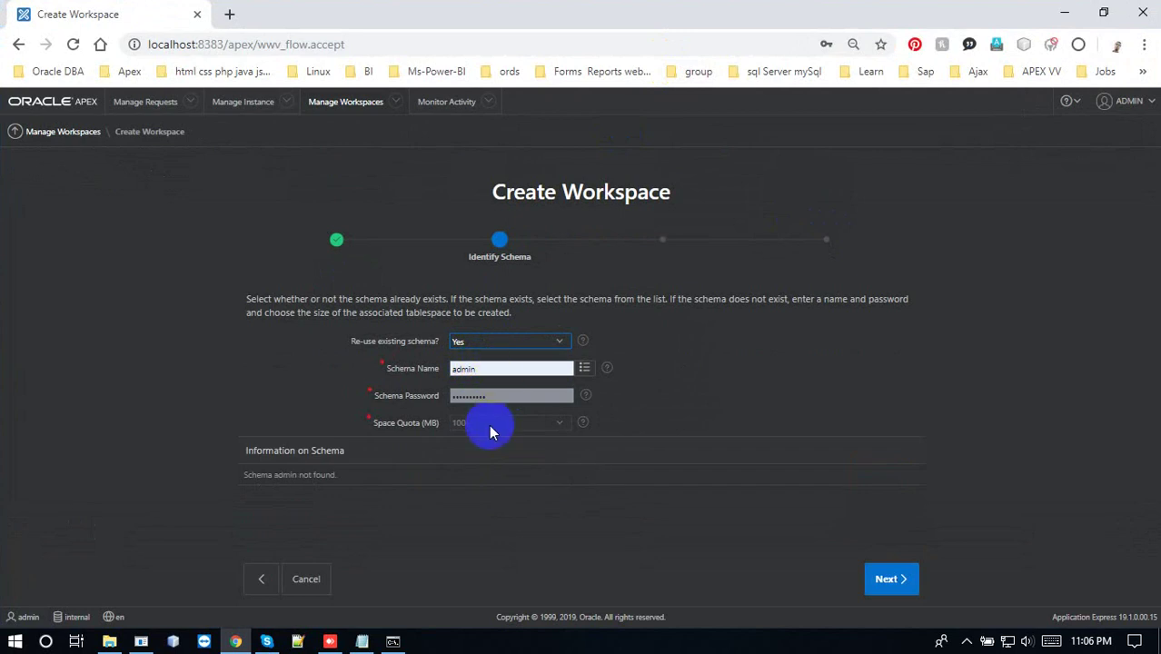
{"action": "left_click", "coordinate": [499, 343]}
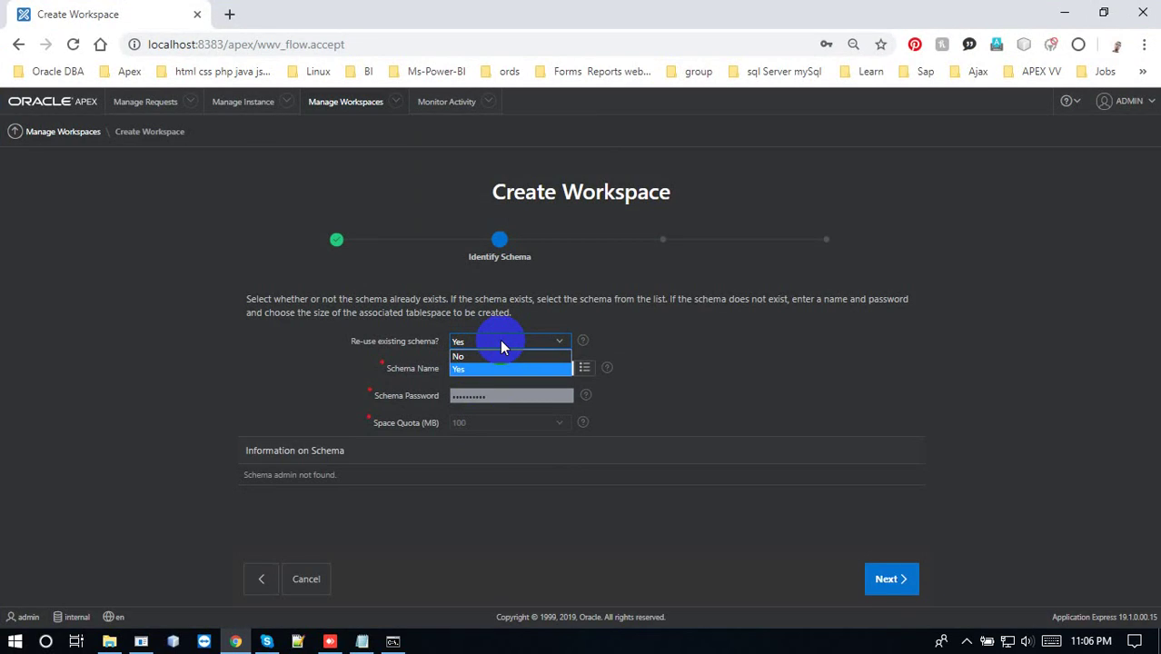
{"action": "left_click", "coordinate": [501, 345]}
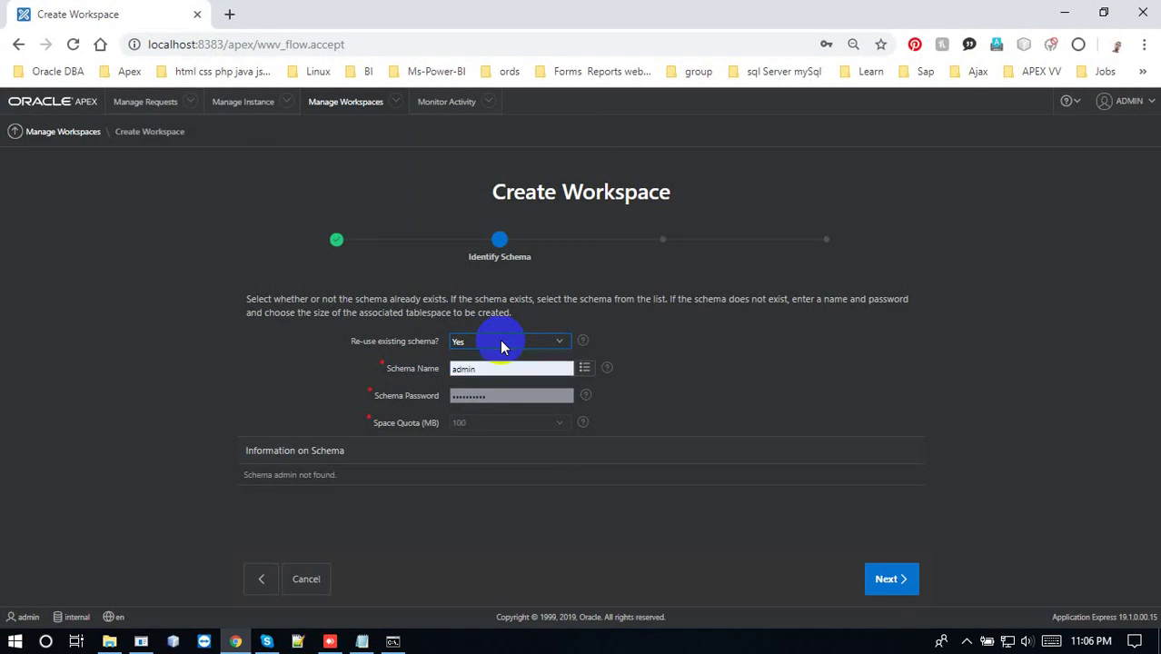
Search for and pick the TEST schema, then go back to Identify Workspace
{"action": "left_click", "coordinate": [517, 368]}
{"action": "left_click", "coordinate": [584, 368]}
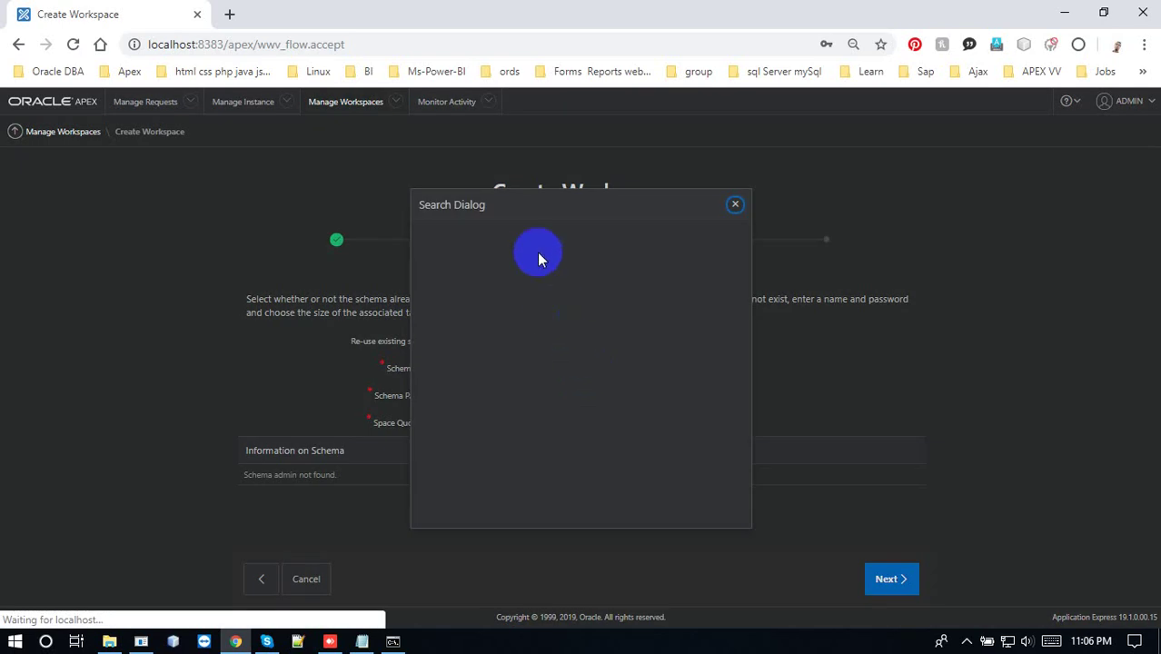
{"action": "left_click_drag", "start_coordinate": [532, 193], "coordinate": [739, 173]}
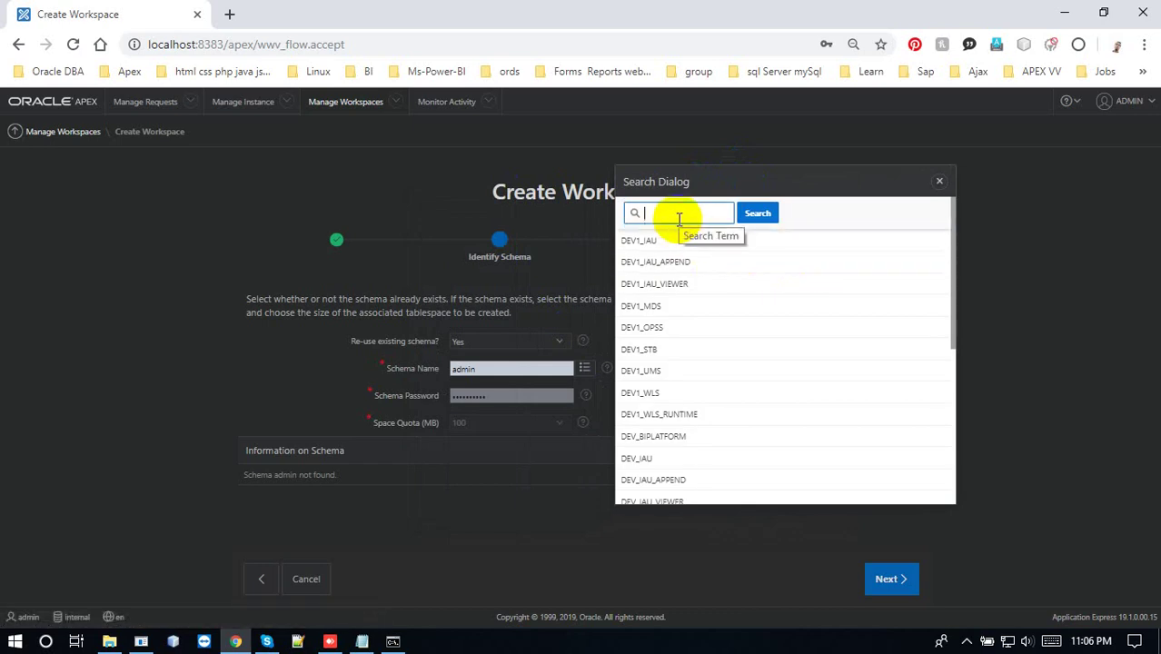
{"action": "type", "text": "tes"}
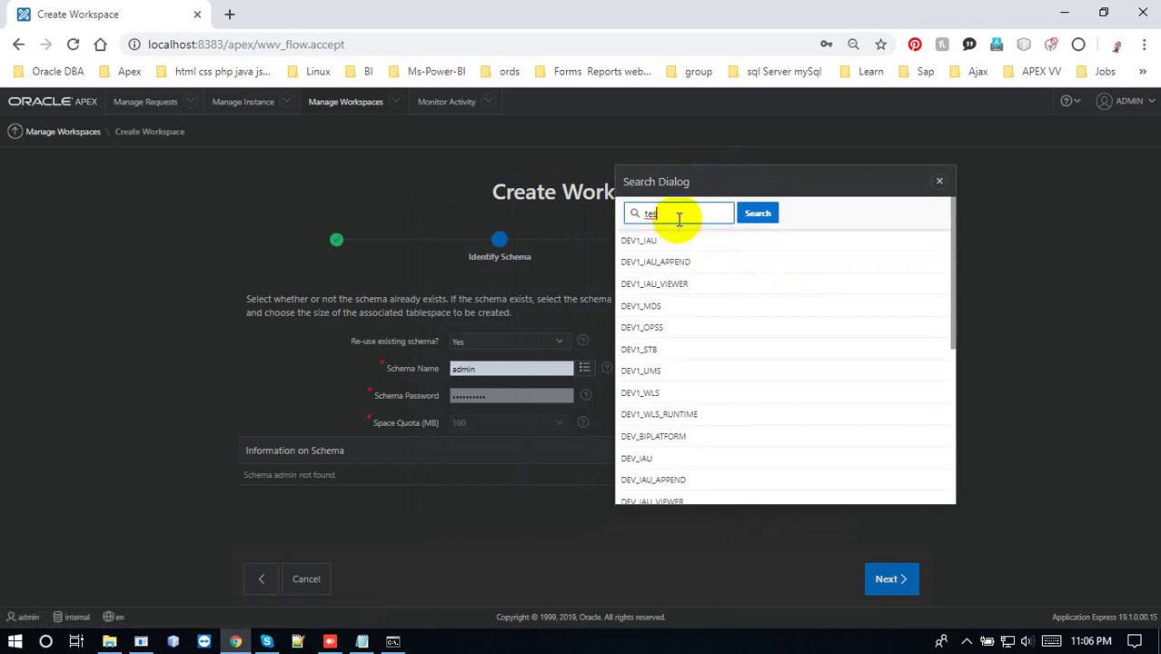
{"action": "type", "text": "t"}
{"action": "key", "text": "Return"}
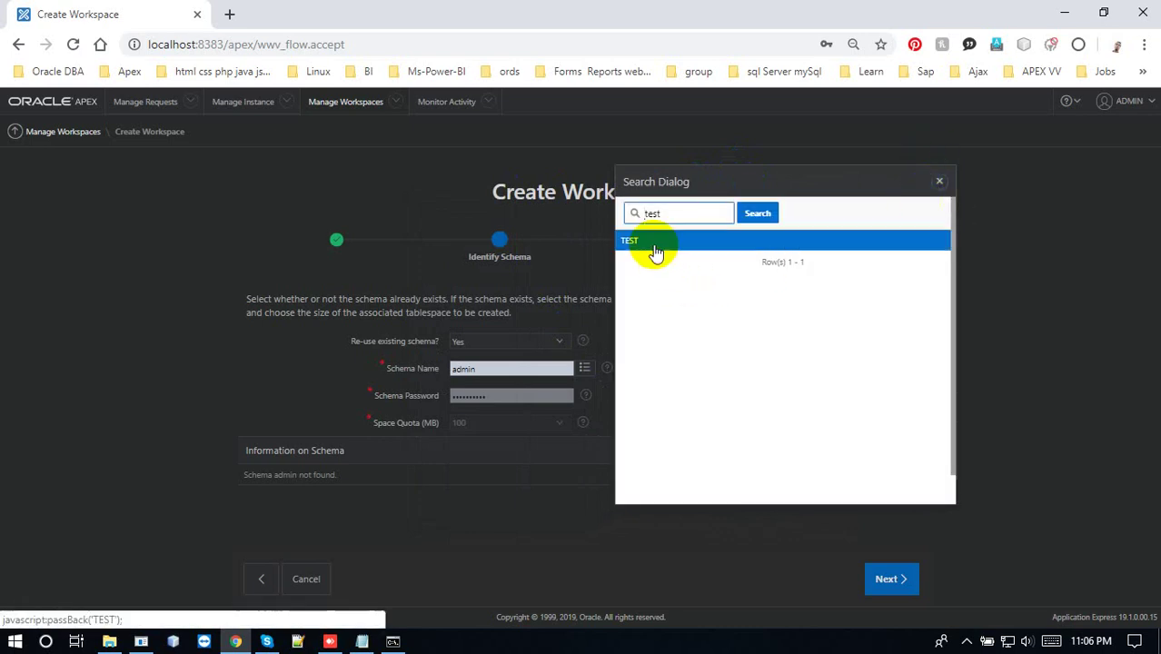
{"action": "left_click", "coordinate": [656, 252]}
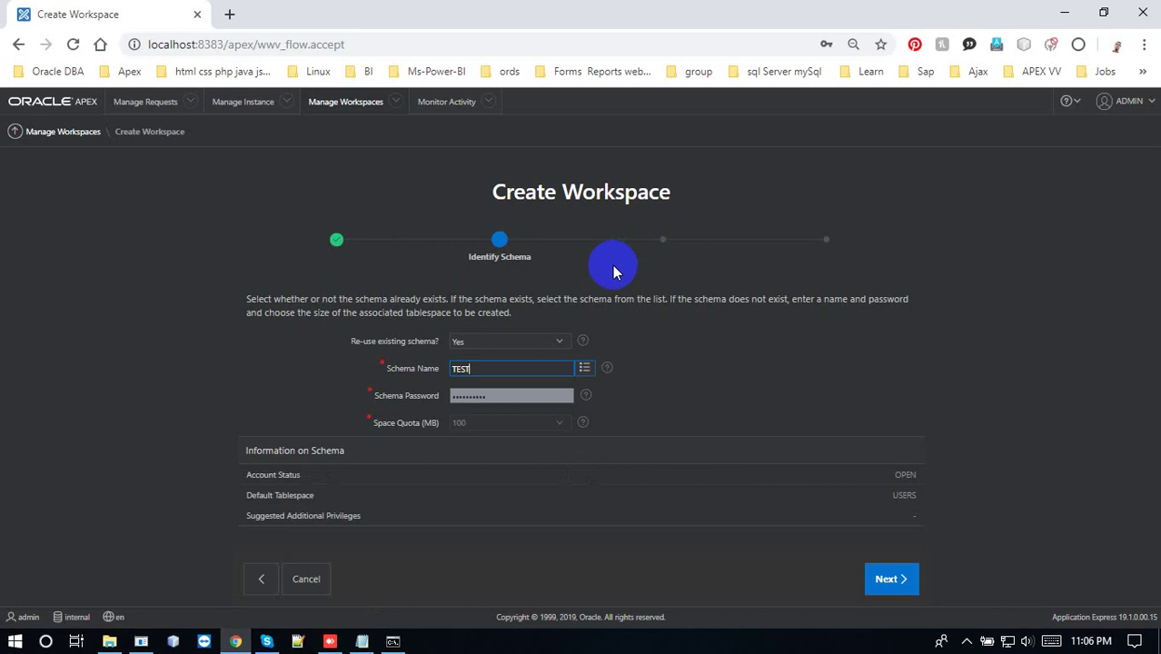
{"action": "left_click", "coordinate": [259, 581]}
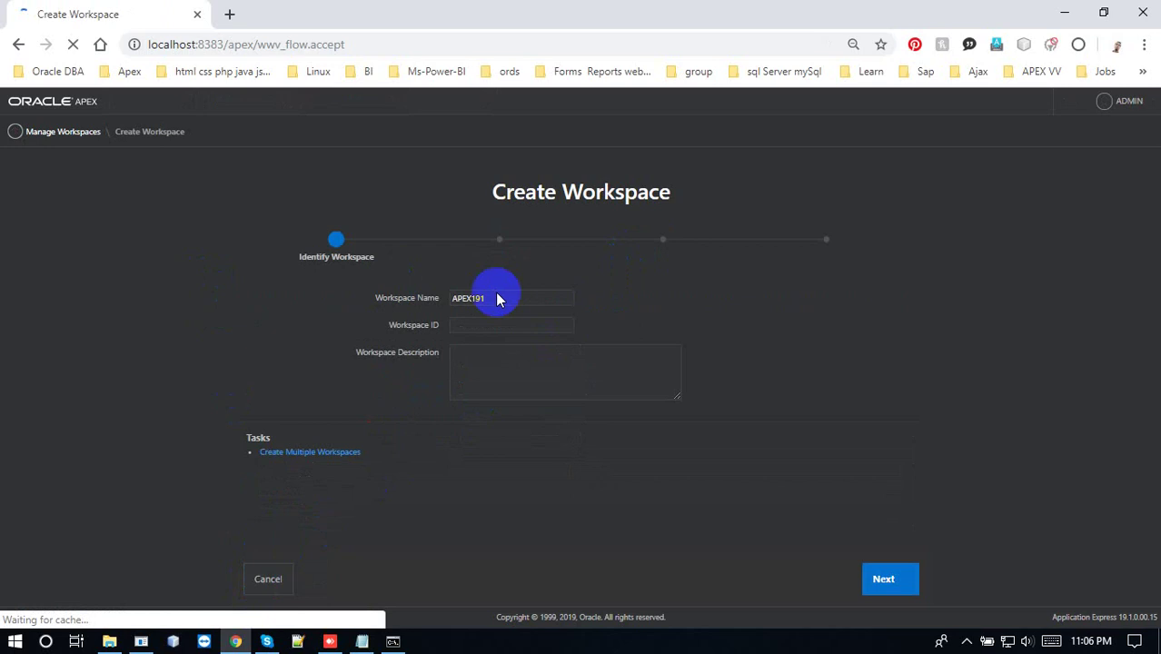
Rename workspace APEX191 to test and pass the schema step keeping existing schema TEST
{"action": "left_click", "coordinate": [492, 300]}
{"action": "left_click_drag", "start_coordinate": [492, 300], "coordinate": [432, 313]}
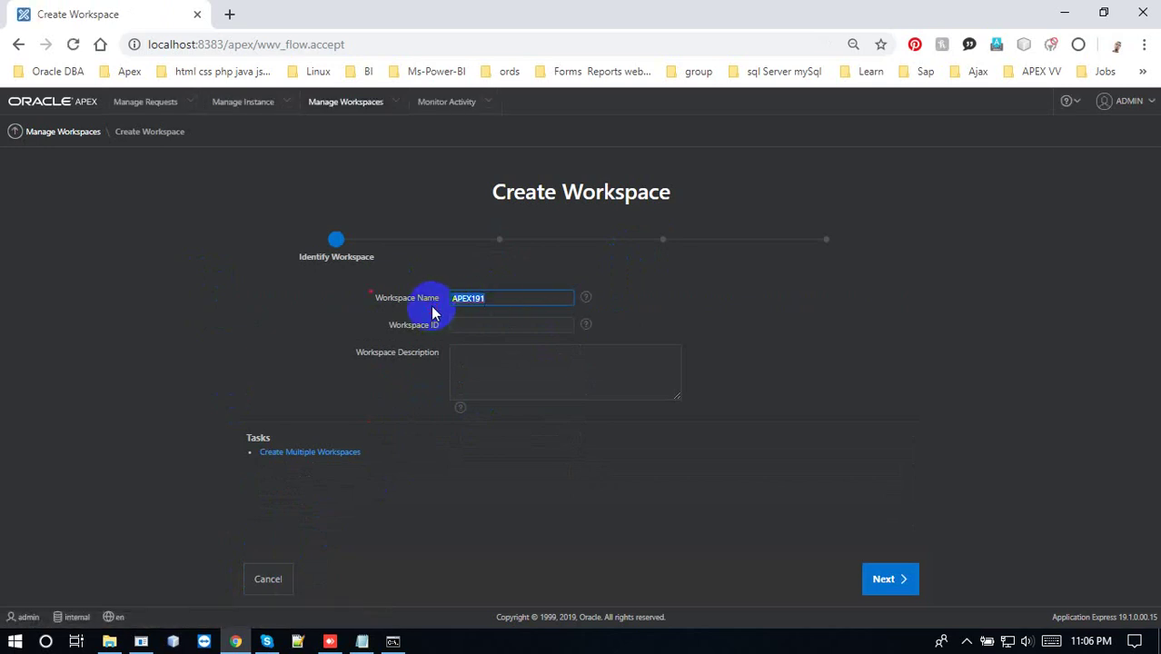
{"action": "type", "text": "test"}
{"action": "left_click", "coordinate": [886, 579]}
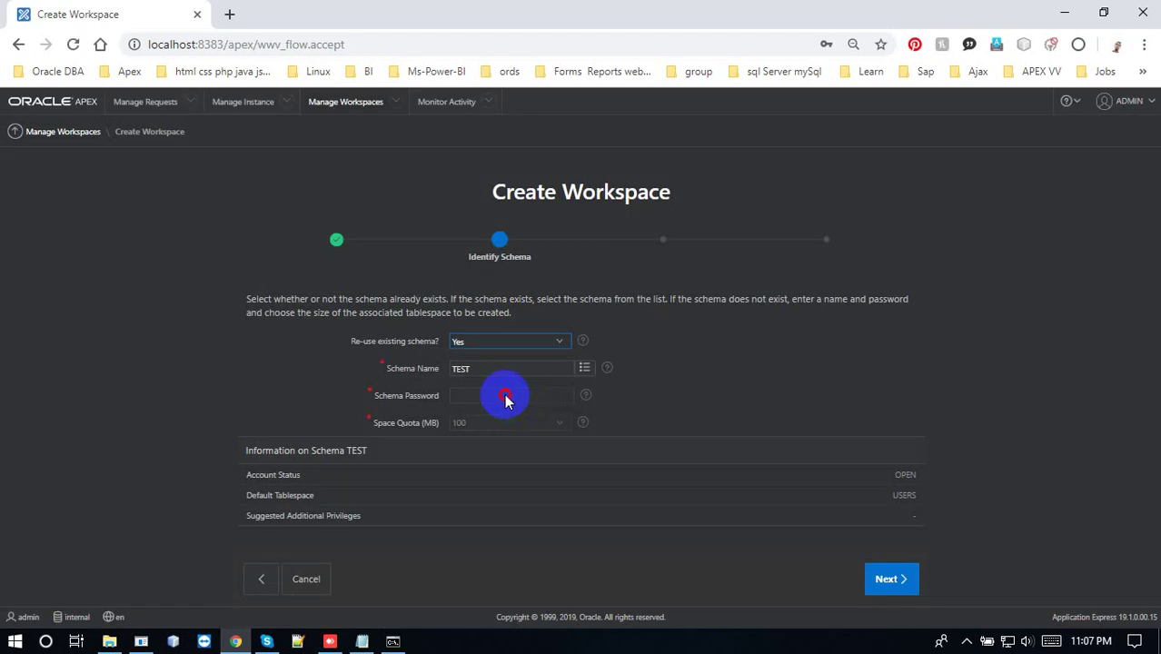
{"action": "left_click", "coordinate": [506, 400]}
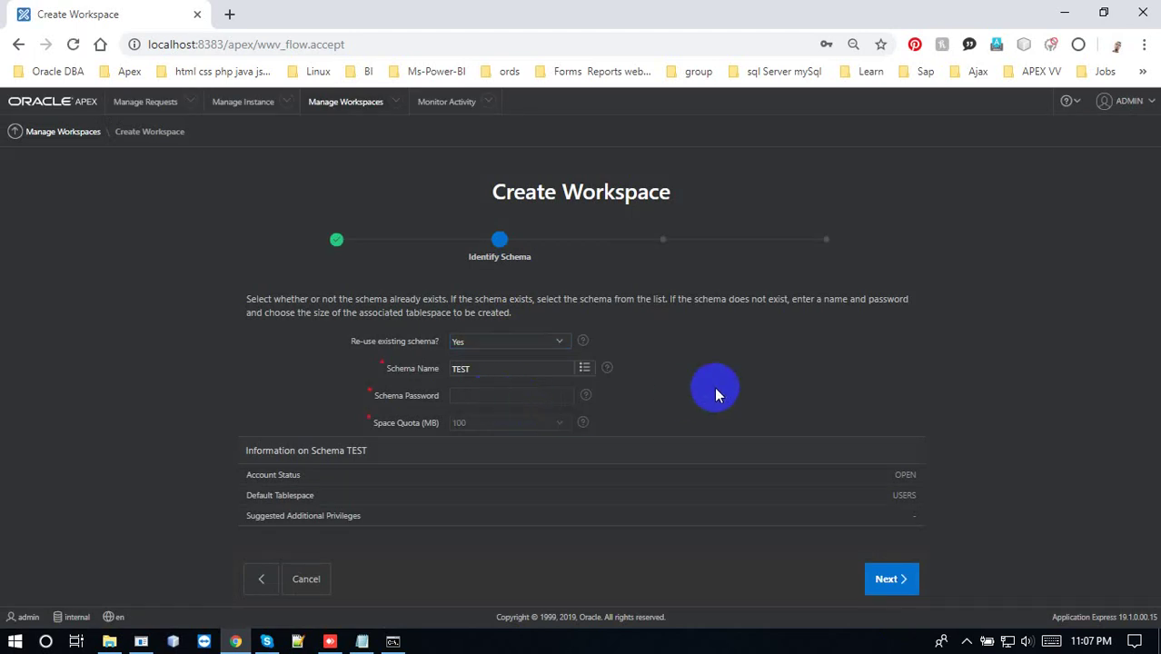
{"action": "left_click", "coordinate": [883, 581]}
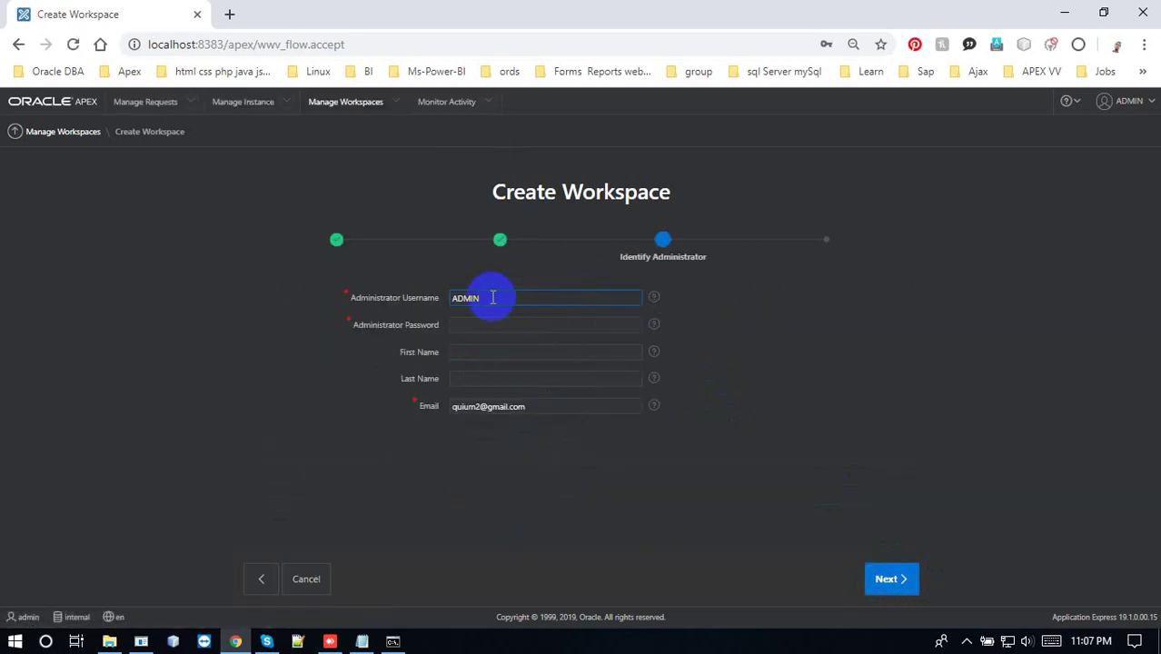
Replace the ADMIN administrator username with lowercase test and submit
{"action": "left_click_drag", "start_coordinate": [492, 298], "coordinate": [446, 298]}
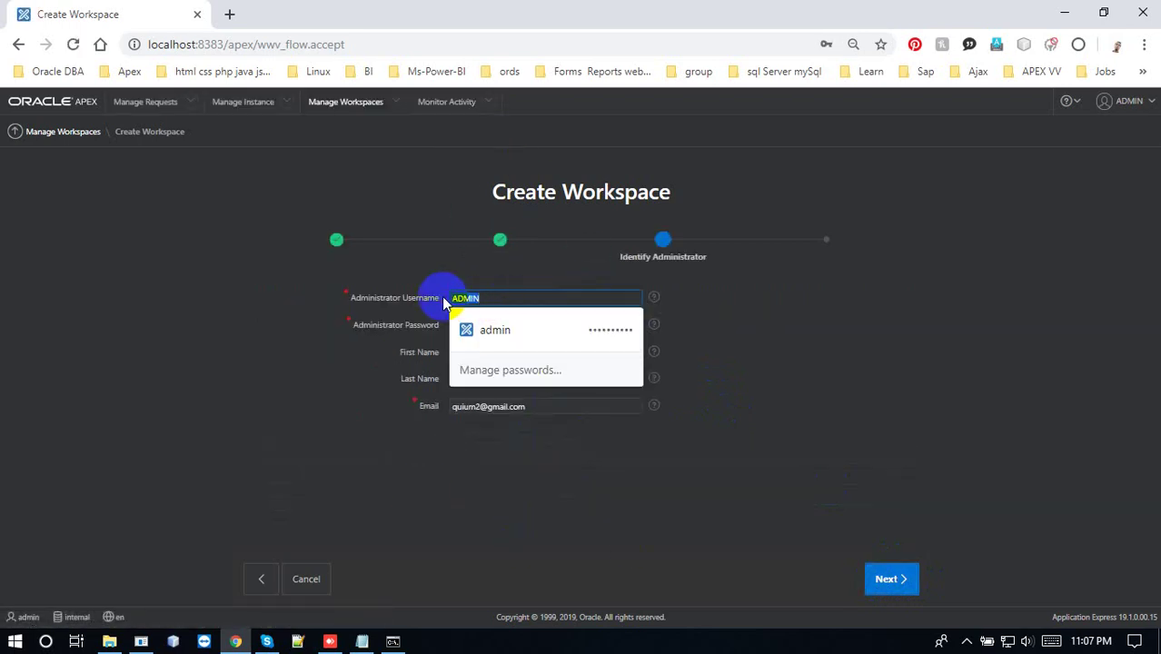
{"action": "left_click", "coordinate": [499, 298]}
{"action": "key", "text": "BackSpace"}
{"action": "key", "text": "BackSpace"}
{"action": "key", "text": "BackSpace"}
{"action": "key", "text": "BackSpace"}
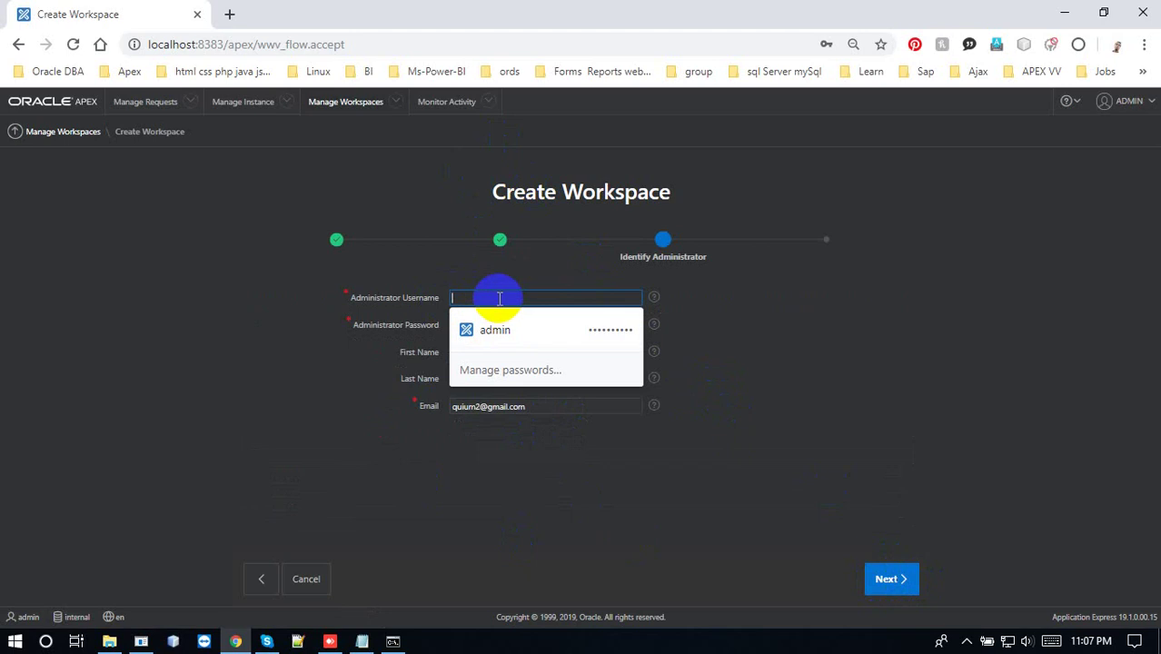
{"action": "type", "text": "T"}
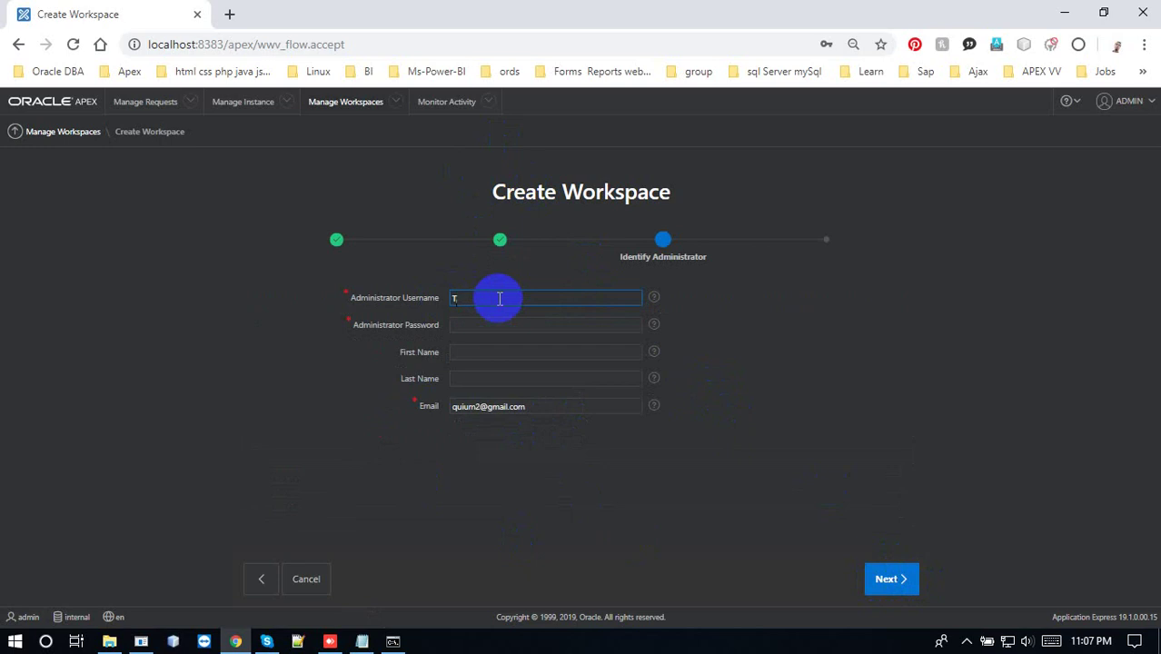
{"action": "key", "text": "BackSpace"}
{"action": "type", "text": "T"}
{"action": "key", "text": "BackSpace"}
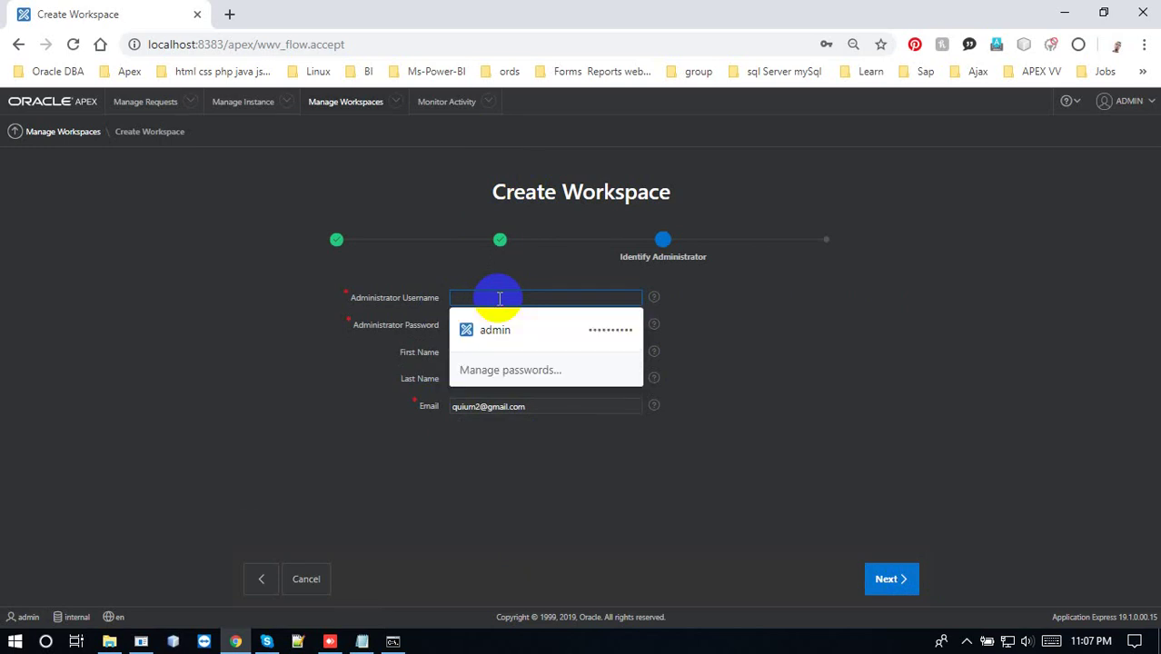
{"action": "type", "text": "Test"}
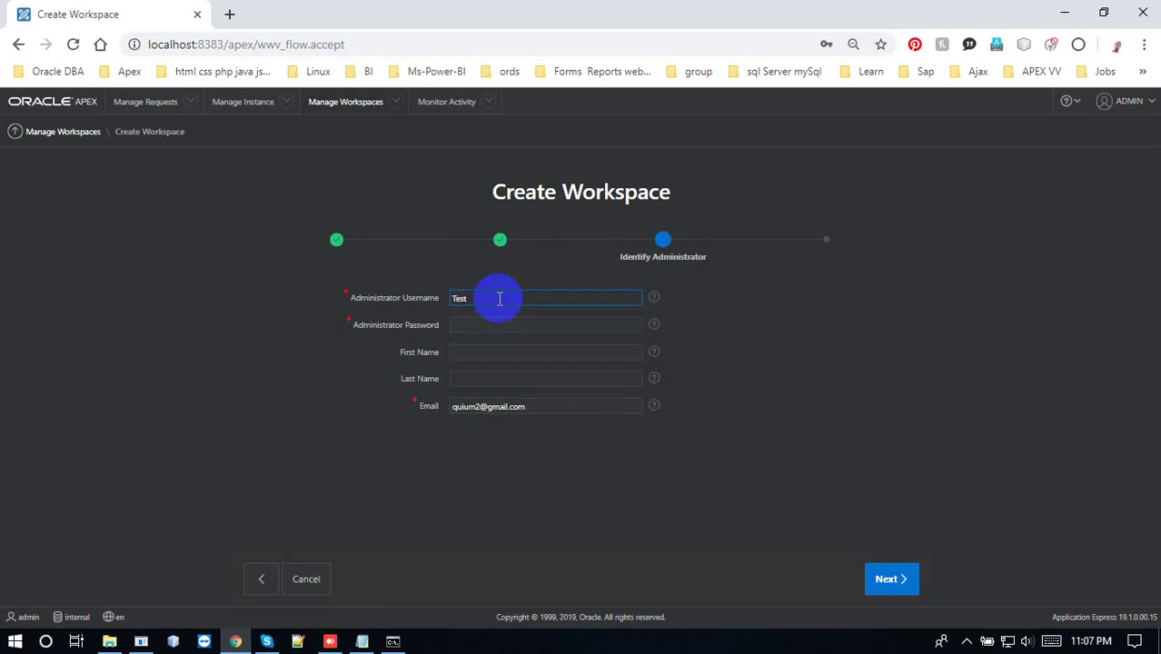
{"action": "key", "text": "BackSpace"}
{"action": "key", "text": "BackSpace"}
{"action": "key", "text": "BackSpace"}
{"action": "type", "text": "Te"}
{"action": "key", "text": "BackSpace"}
{"action": "key", "text": "BackSpace"}
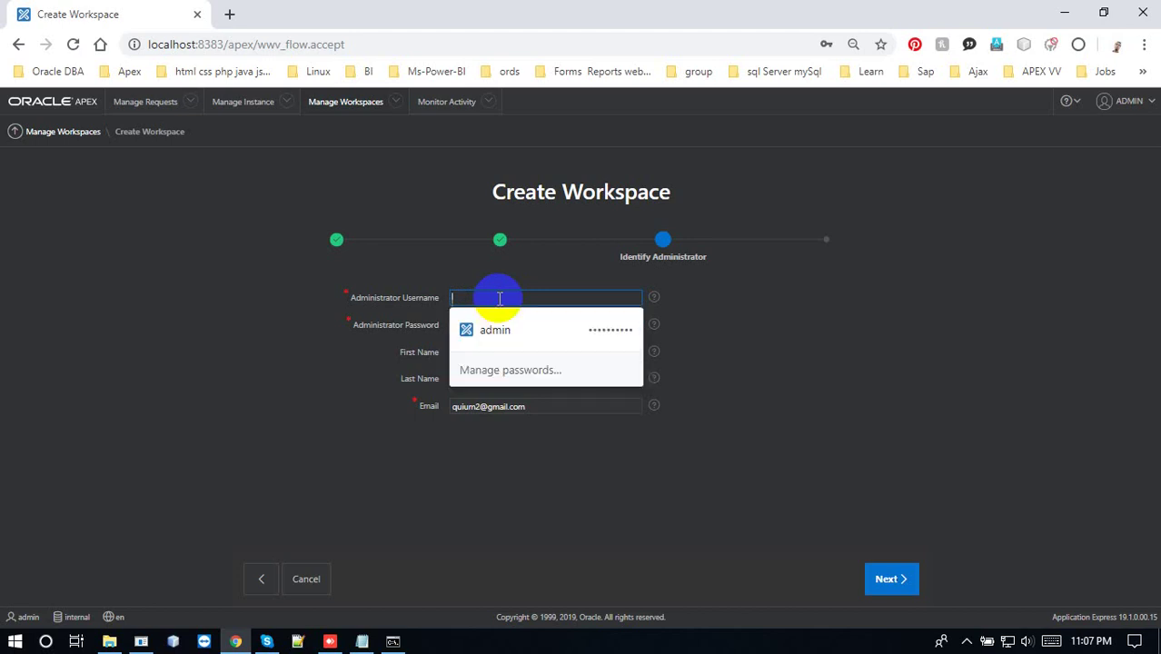
{"action": "type", "text": "test"}
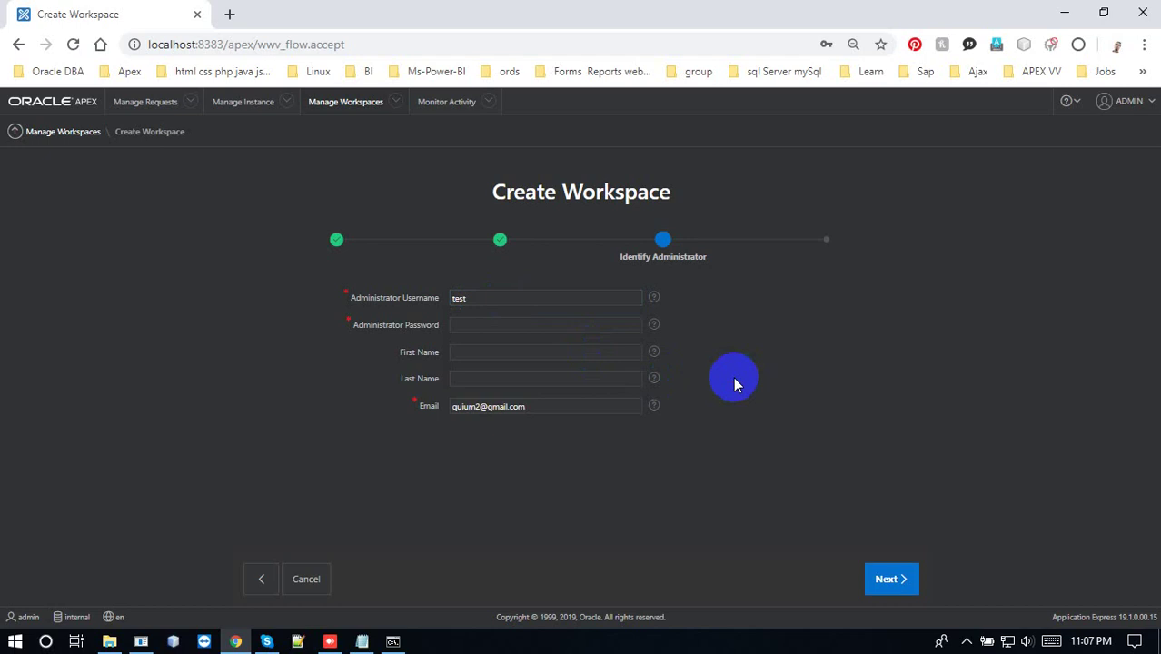
{"action": "left_click", "coordinate": [908, 580]}
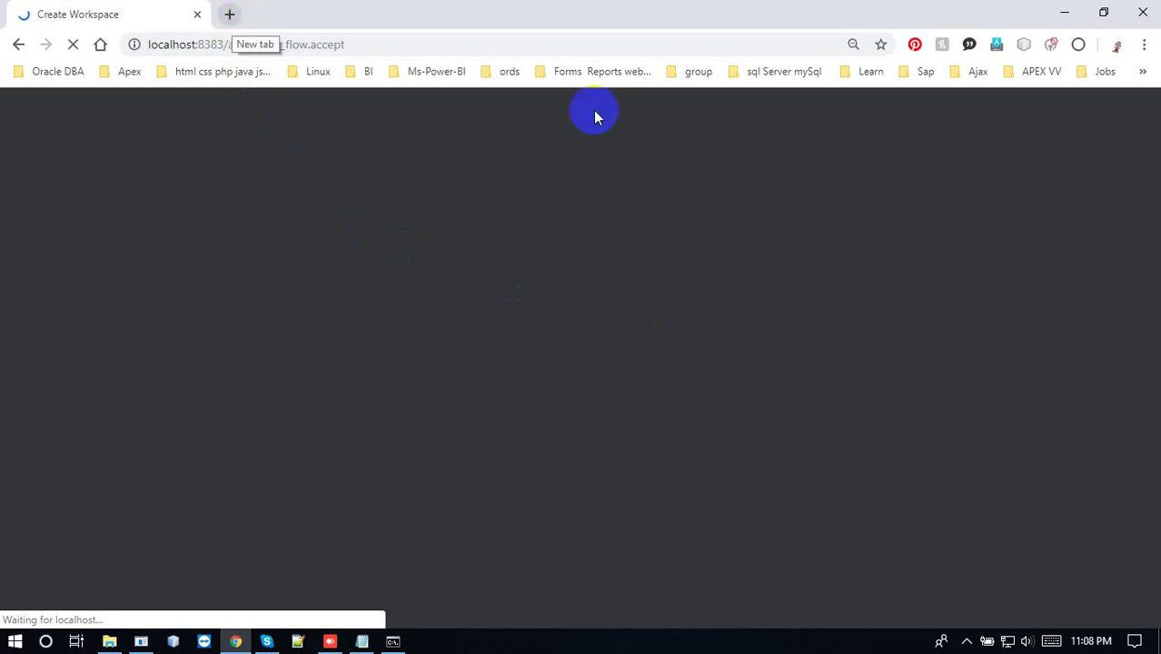
Enter the administrator password after the error and continue to confirmation
{"action": "left_click", "coordinate": [967, 642]}
{"action": "left_click", "coordinate": [463, 334]}
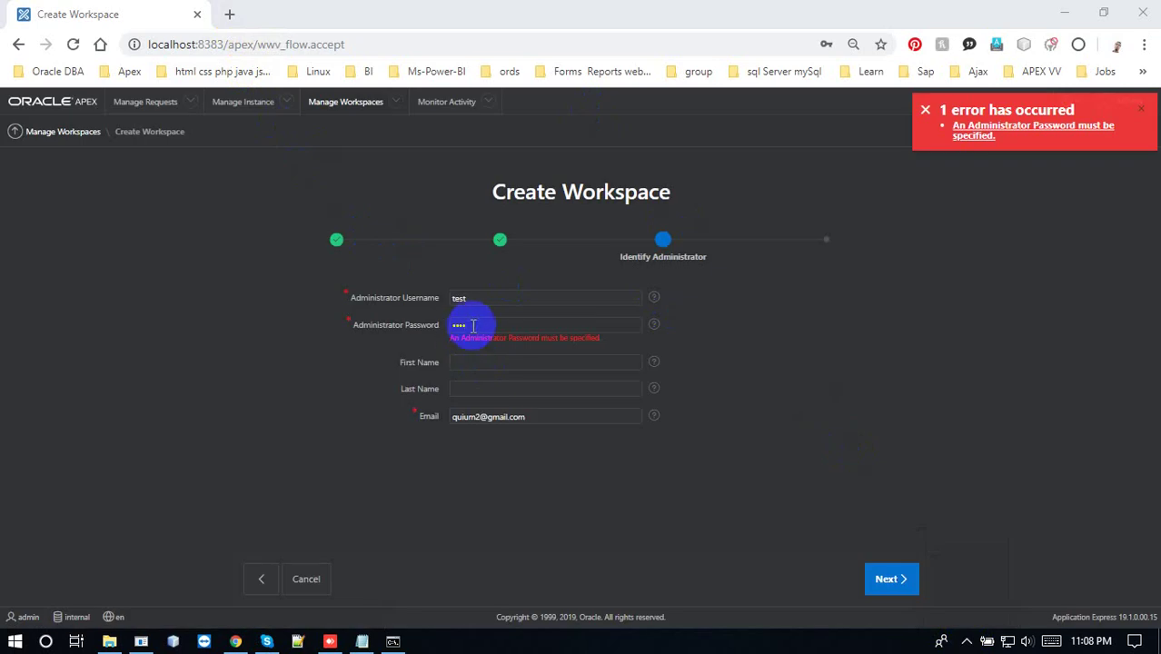
{"action": "left_click", "coordinate": [474, 324]}
{"action": "left_click_drag", "start_coordinate": [475, 323], "coordinate": [550, 317]}
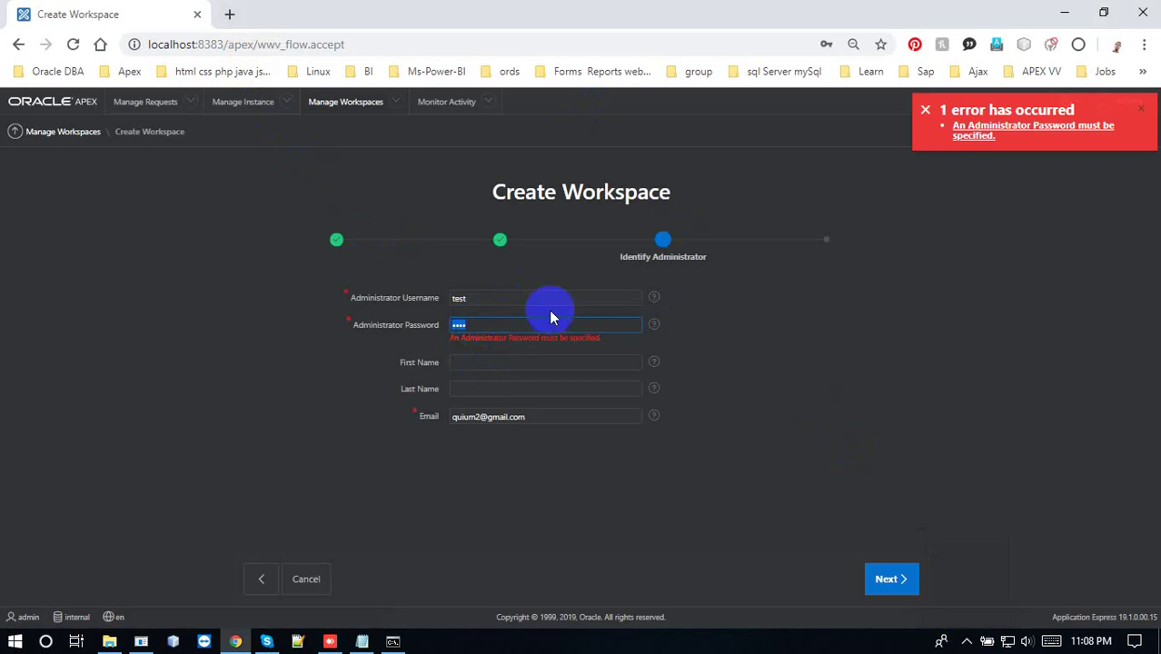
{"action": "left_click", "coordinate": [877, 582]}
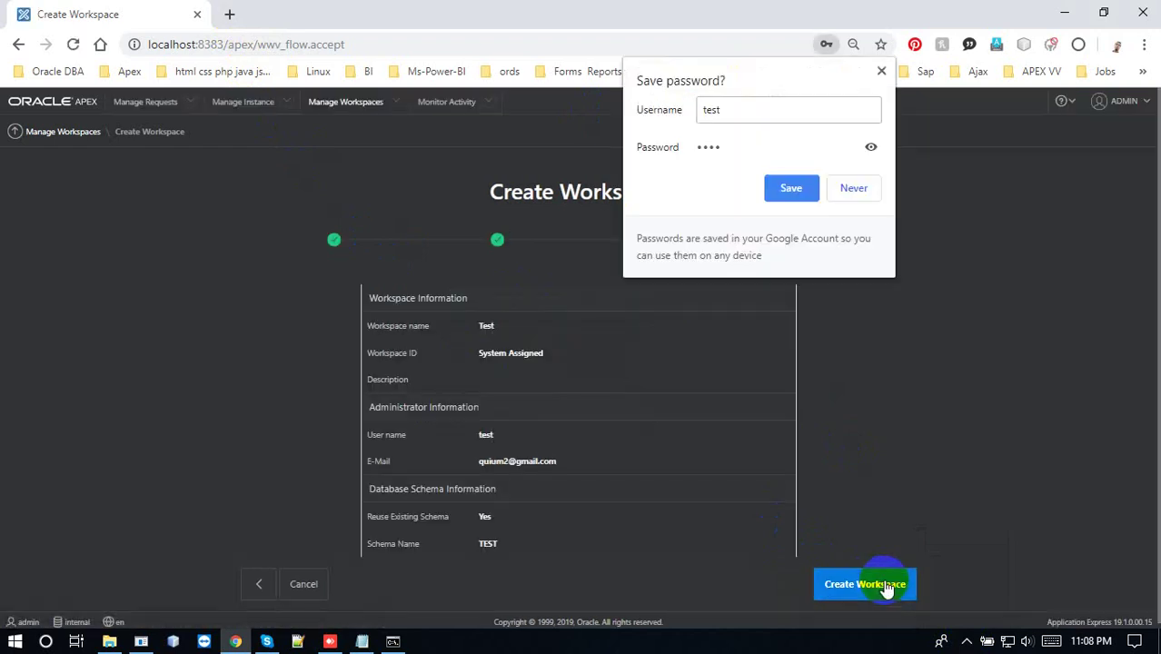
Save the test login in Chrome, create workspace Test, and finish with Done
{"action": "left_click", "coordinate": [886, 586]}
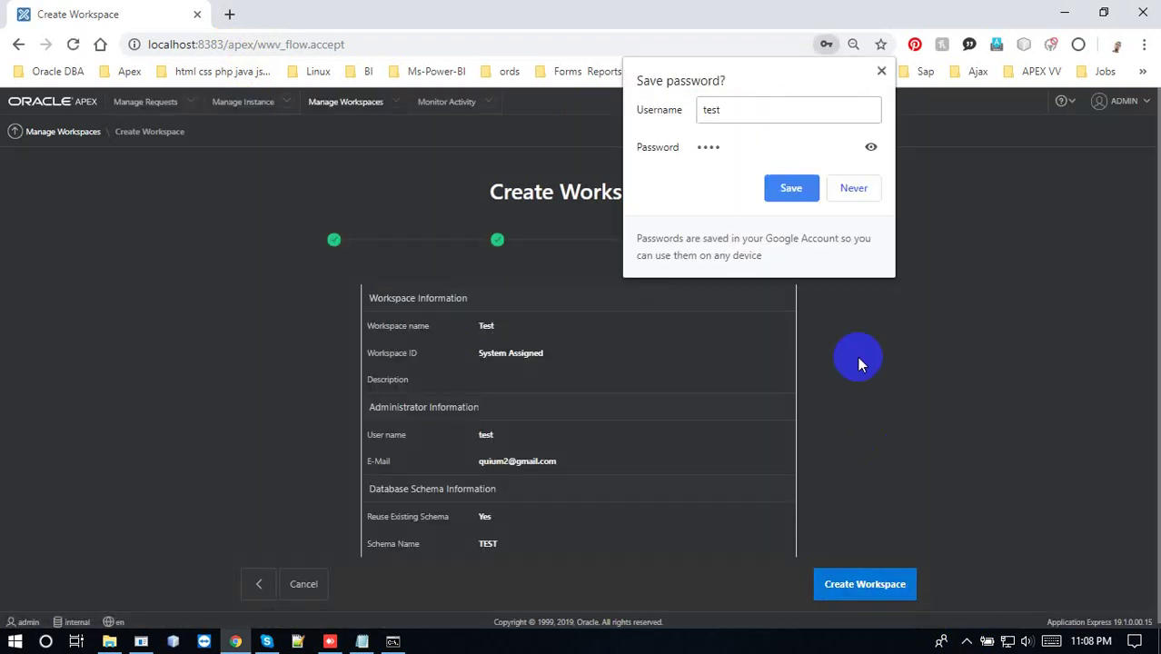
{"action": "left_click", "coordinate": [790, 188]}
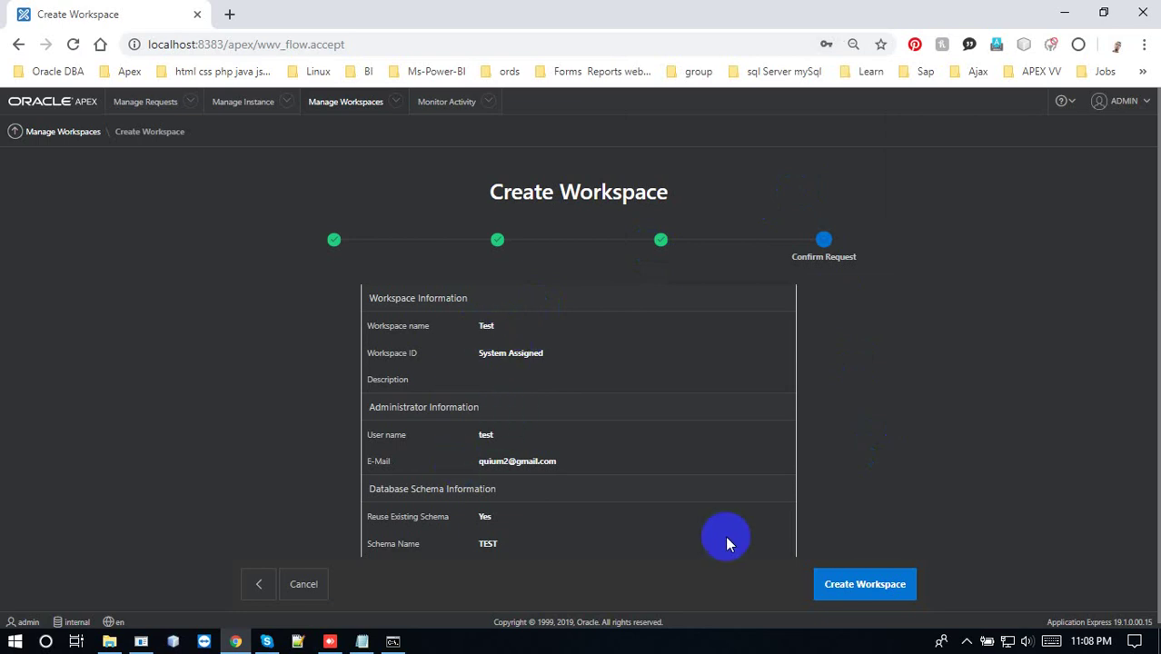
{"action": "left_click", "coordinate": [868, 586]}
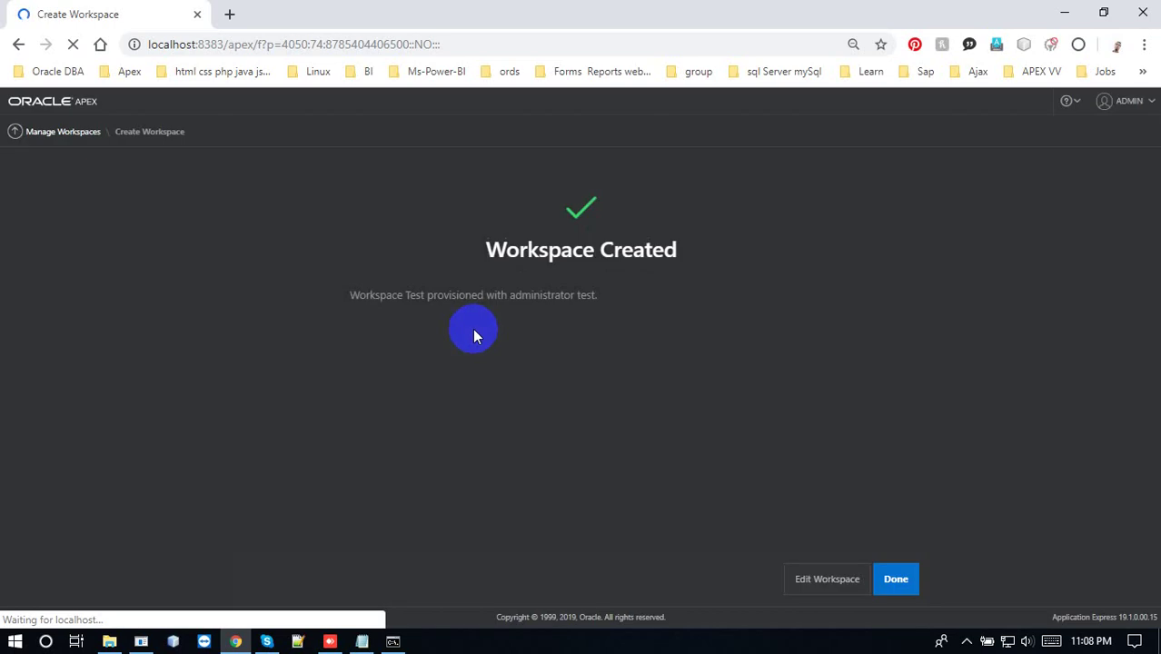
{"action": "left_click", "coordinate": [898, 581]}
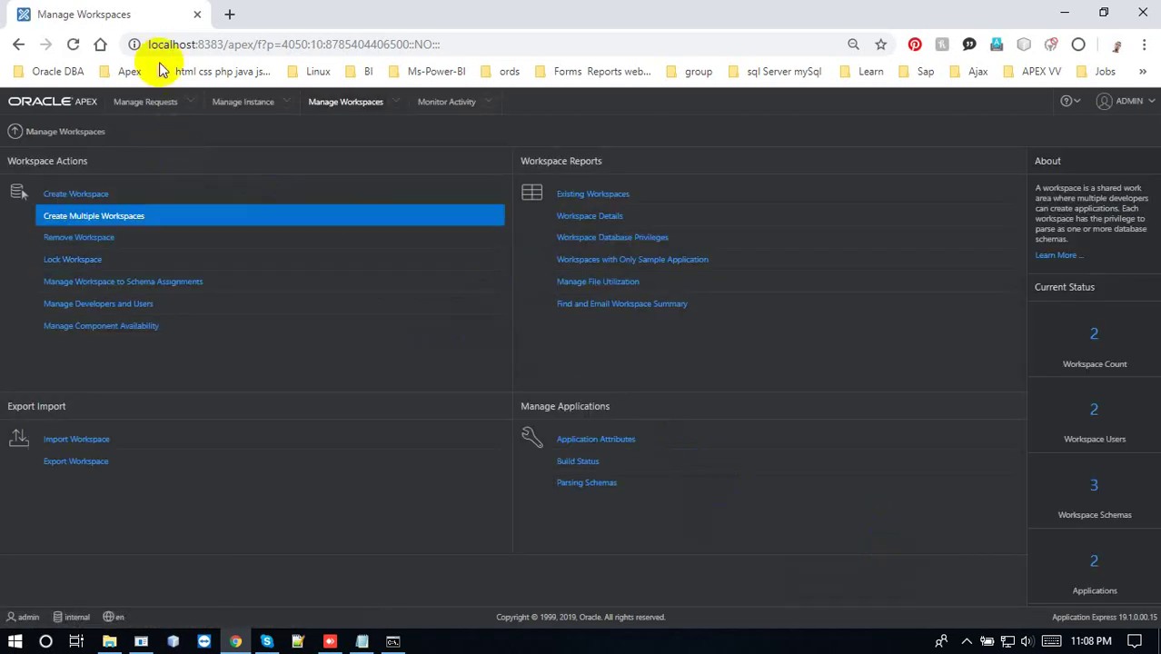
Open localhost:8383/apex in a new tab and sign out of the admin session
{"action": "left_click", "coordinate": [229, 16]}
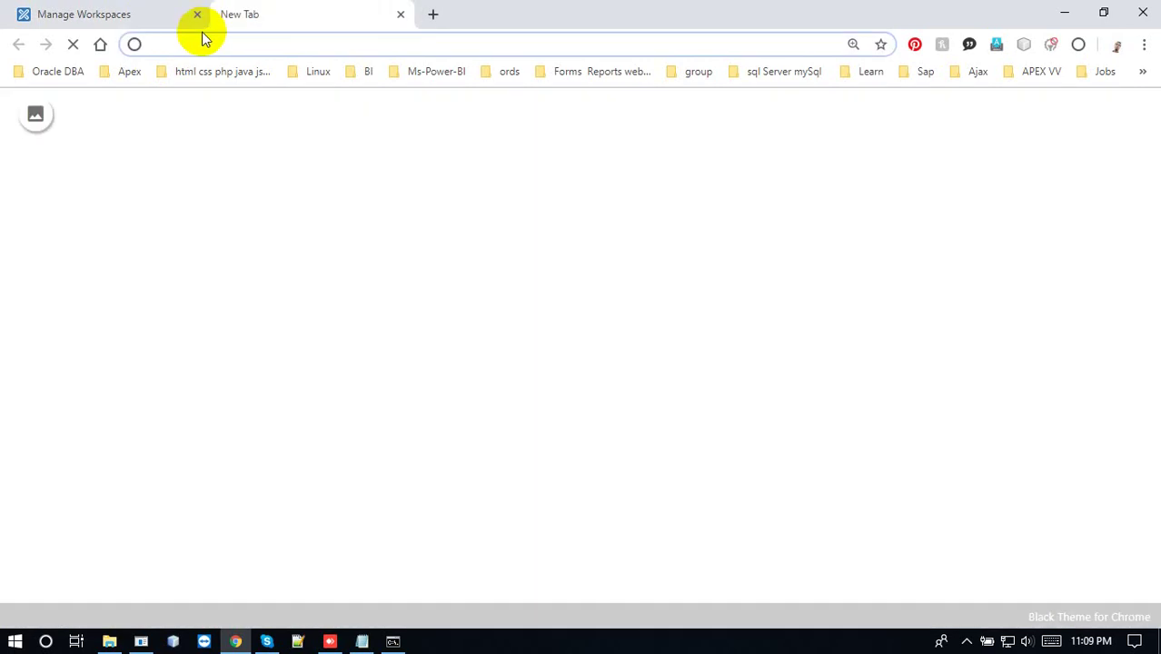
{"action": "type", "text": "localhost:8181/apex"}
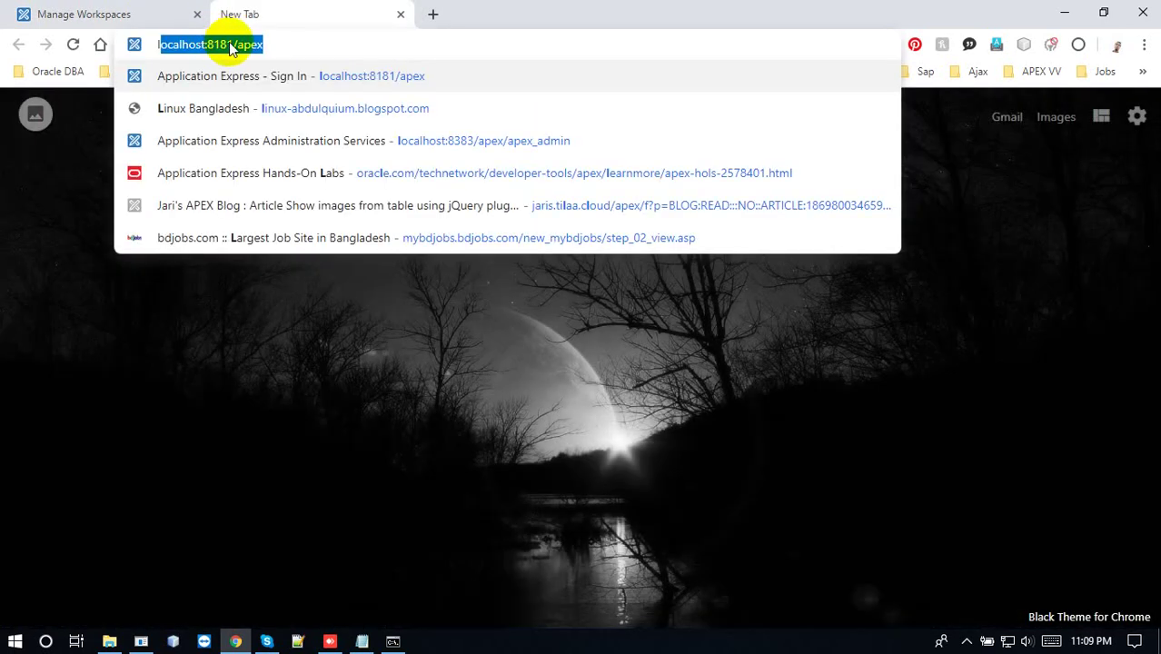
{"action": "left_click", "coordinate": [230, 44]}
{"action": "key", "text": "BackSpace"}
{"action": "key", "text": "BackSpace"}
{"action": "key", "text": "BackSpace"}
{"action": "key", "text": "BackSpace"}
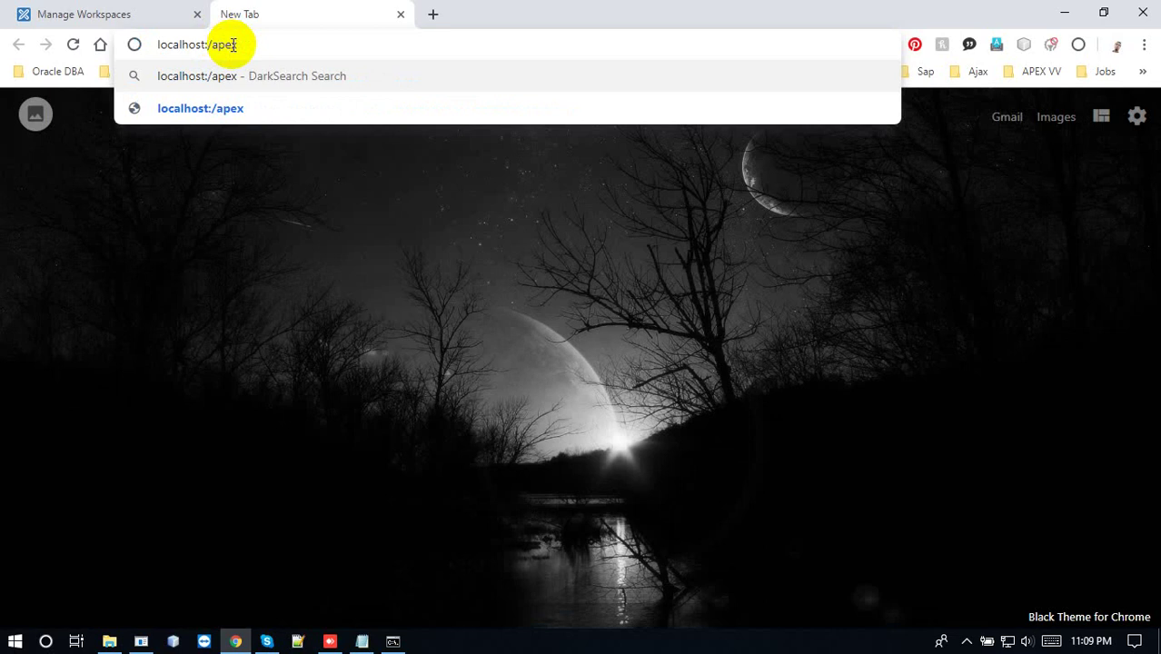
{"action": "type", "text": "8383"}
{"action": "key", "text": "Return"}
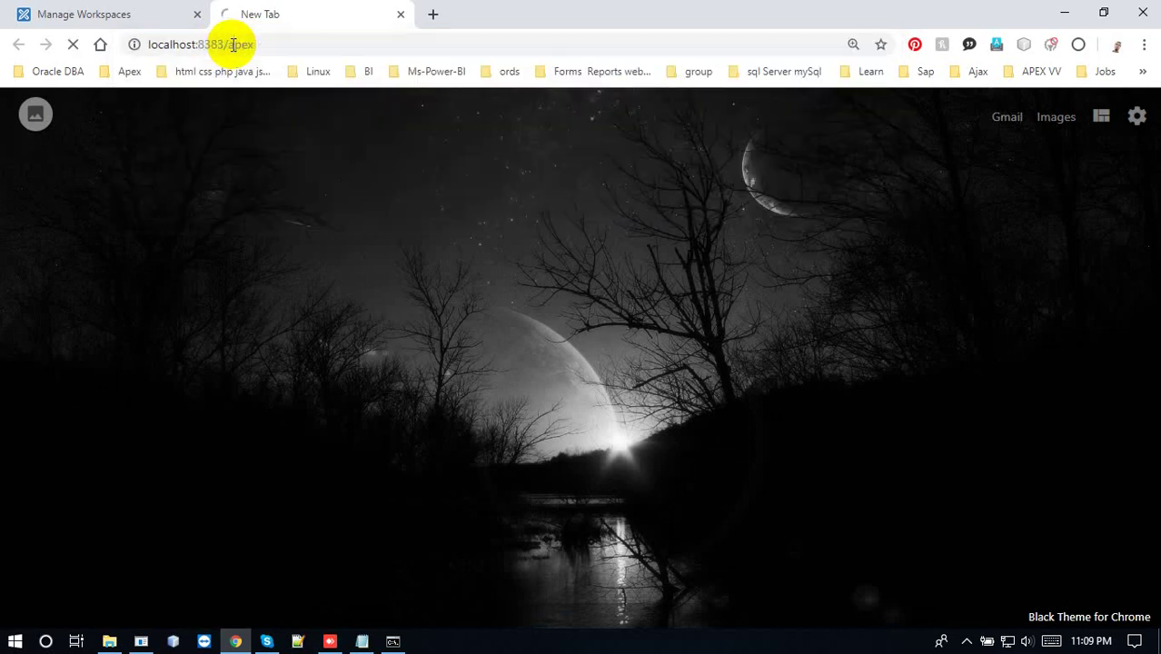
{"action": "left_click", "coordinate": [111, 16]}
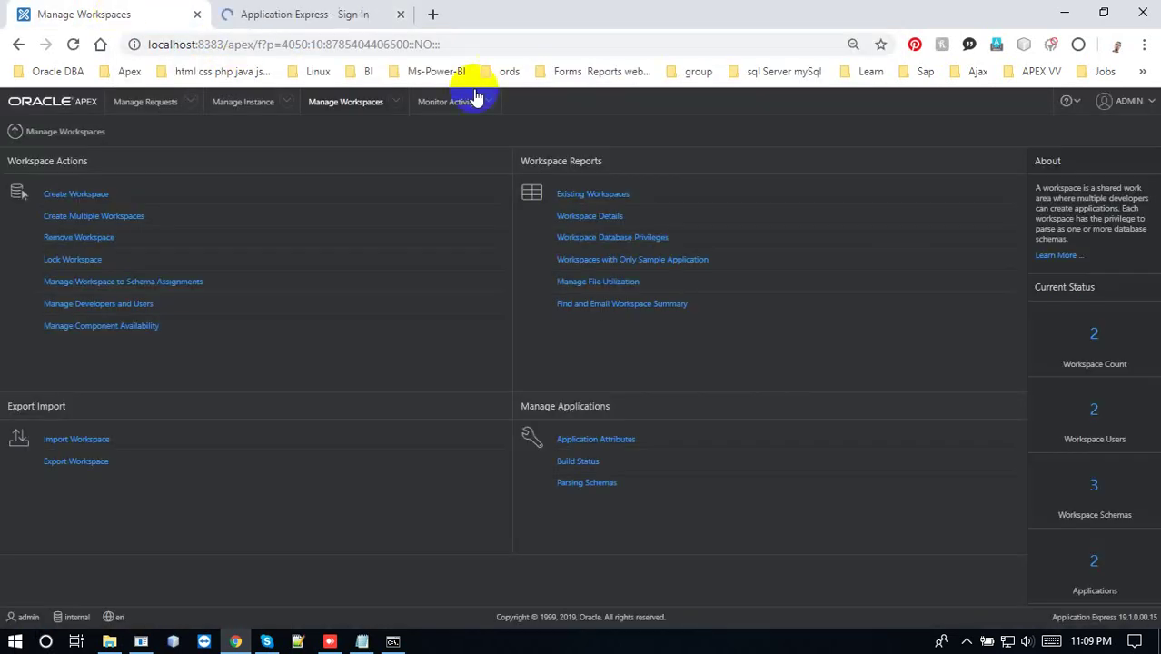
{"action": "left_click", "coordinate": [1119, 102]}
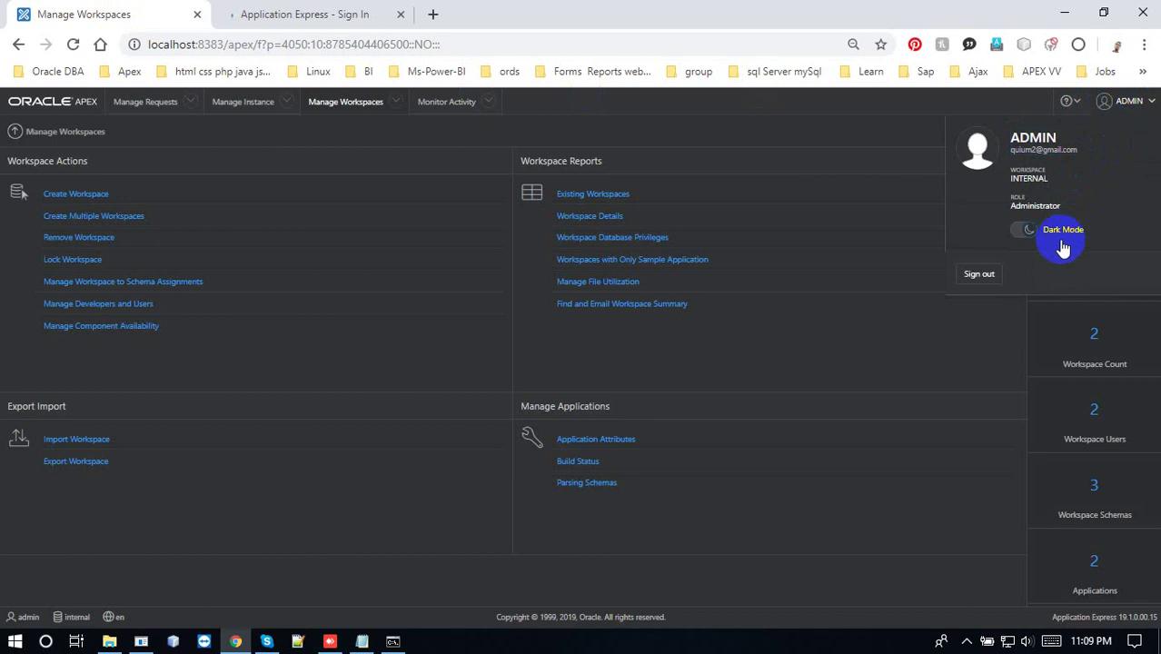
{"action": "left_click", "coordinate": [975, 287]}
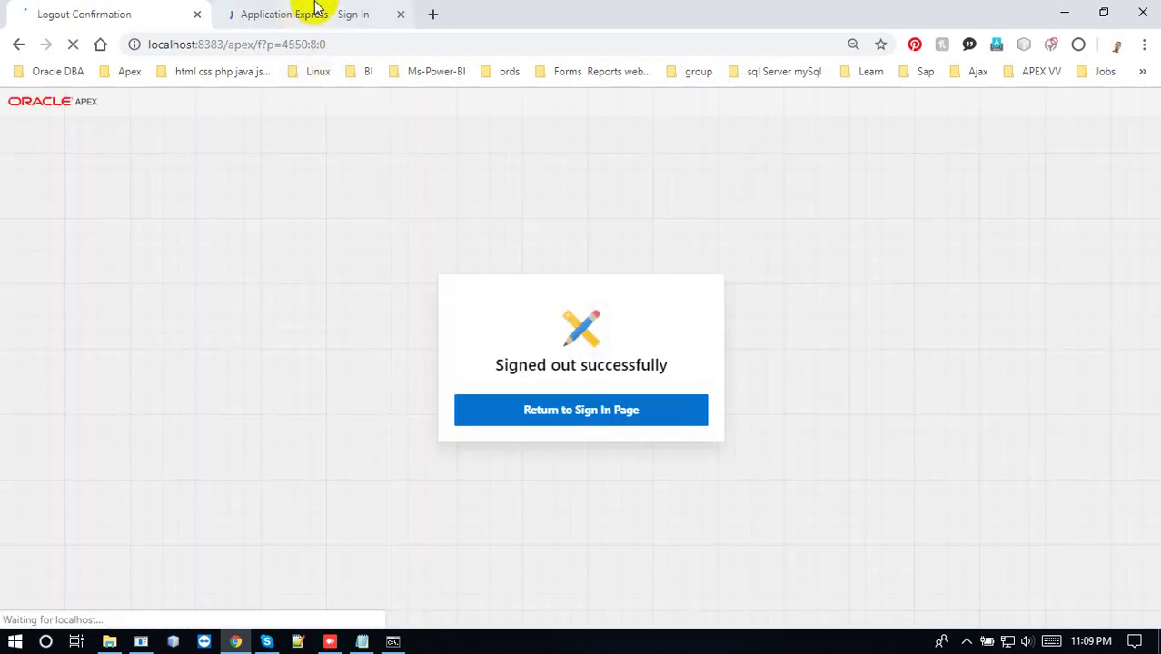
Sign in with workspace Test, username test and the account password
{"action": "left_click", "coordinate": [316, 9]}
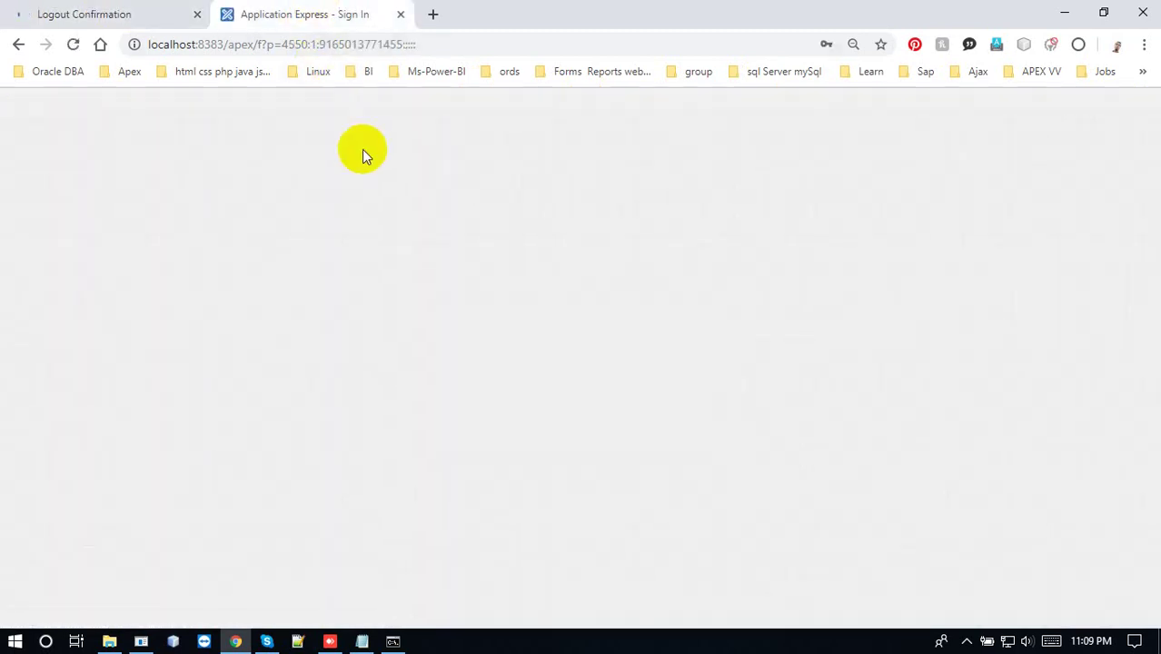
{"action": "left_click", "coordinate": [518, 303]}
{"action": "type", "text": "T"}
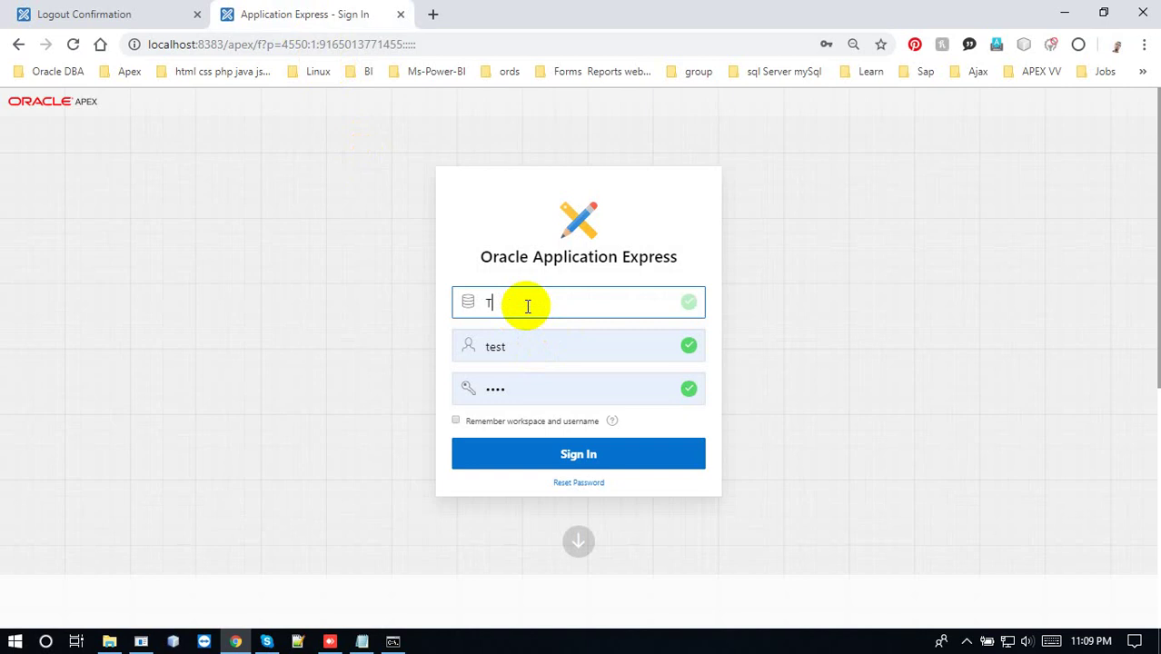
{"action": "type", "text": "Est"}
{"action": "key", "text": "BackSpace"}
{"action": "type", "text": "est"}
{"action": "key", "text": "Tab"}
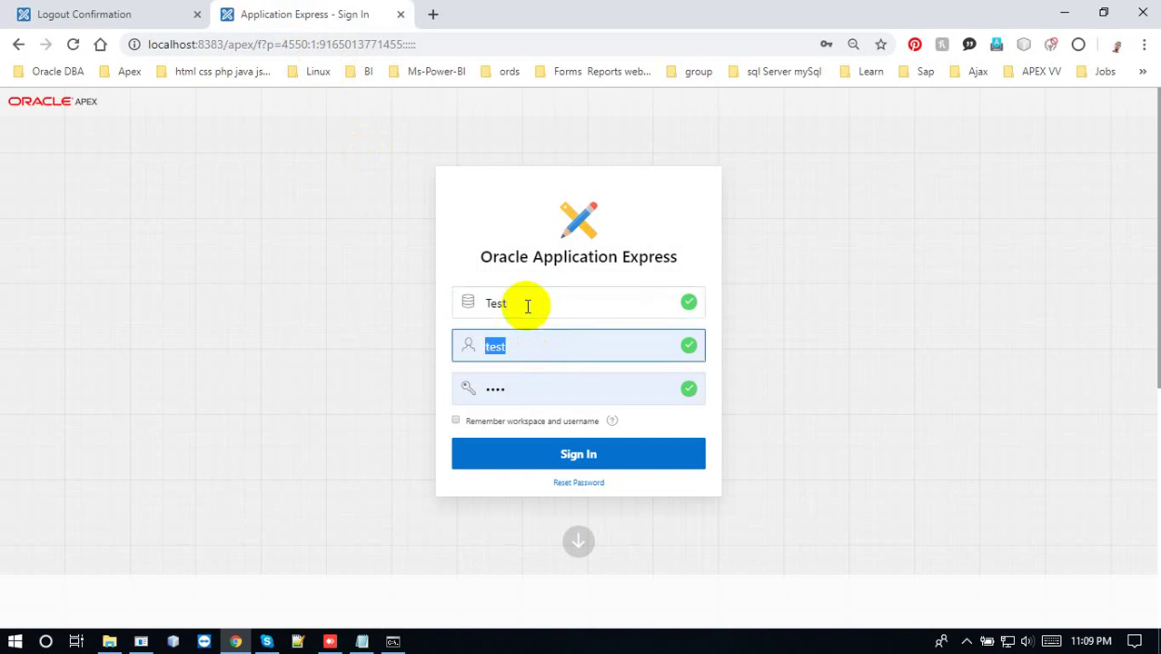
{"action": "double_click", "coordinate": [525, 389]}
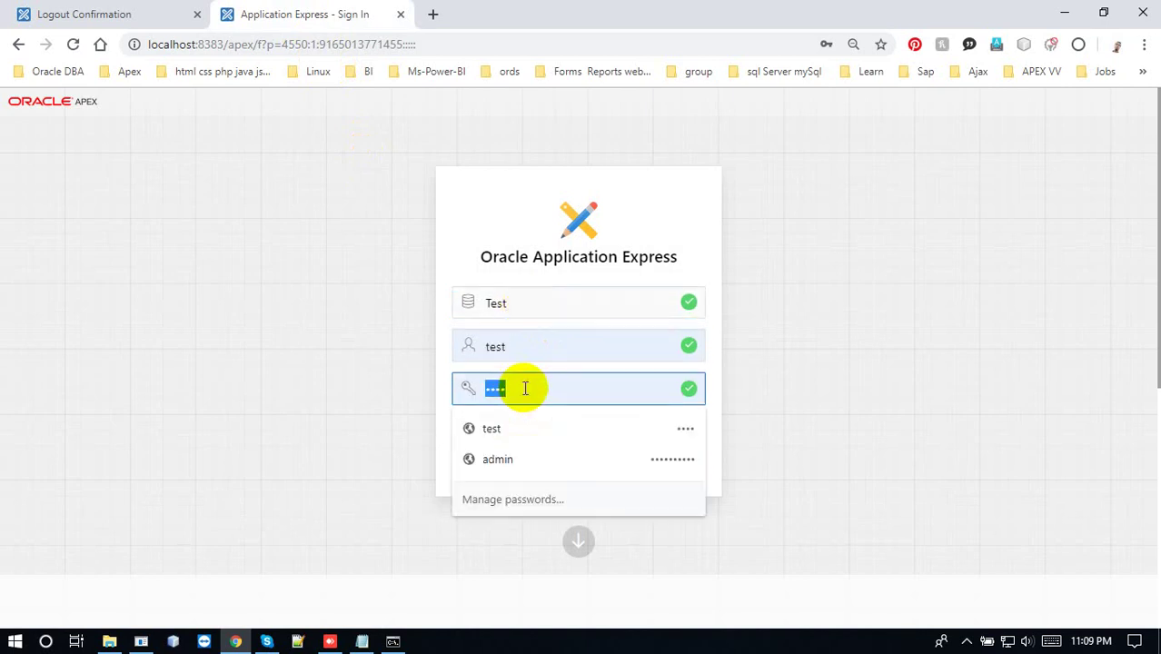
{"action": "type", "text": "t"}
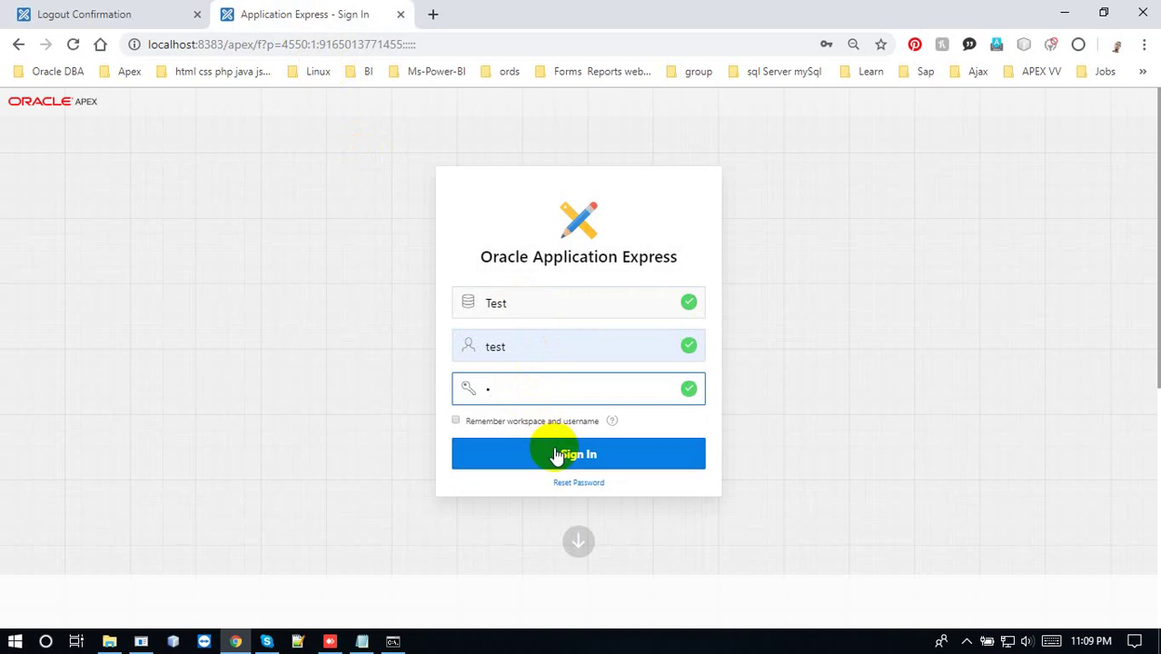
{"action": "type", "text": "est"}
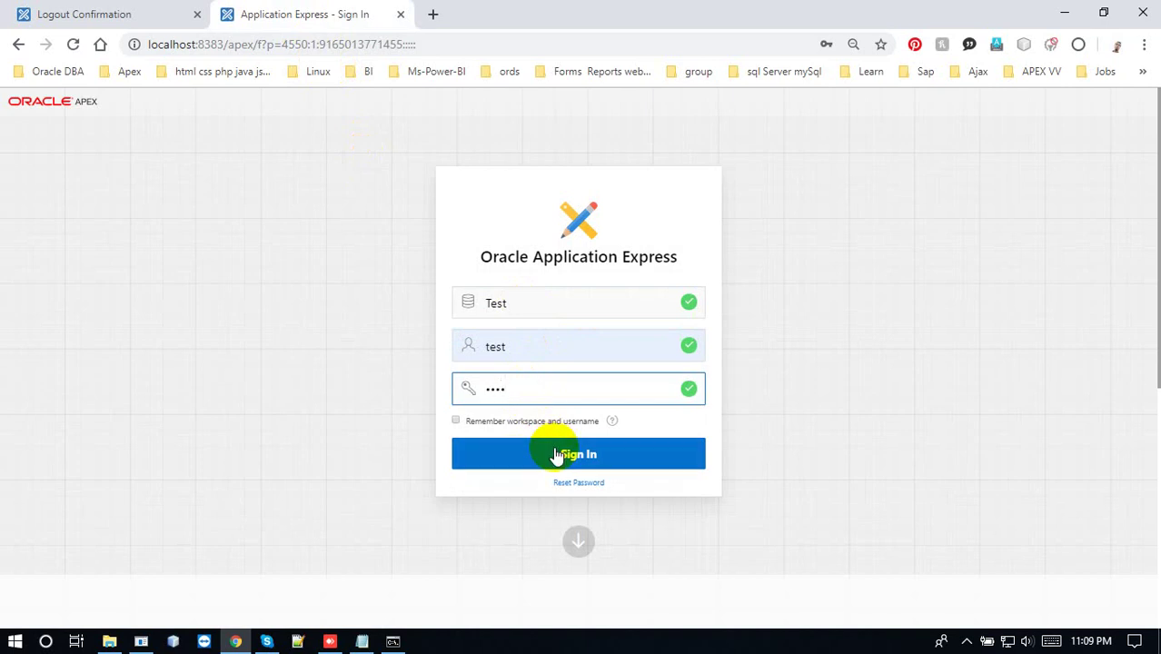
{"action": "key", "text": "BackSpace"}
{"action": "key", "text": "BackSpace"}
{"action": "key", "text": "BackSpace"}
{"action": "type", "text": "test"}
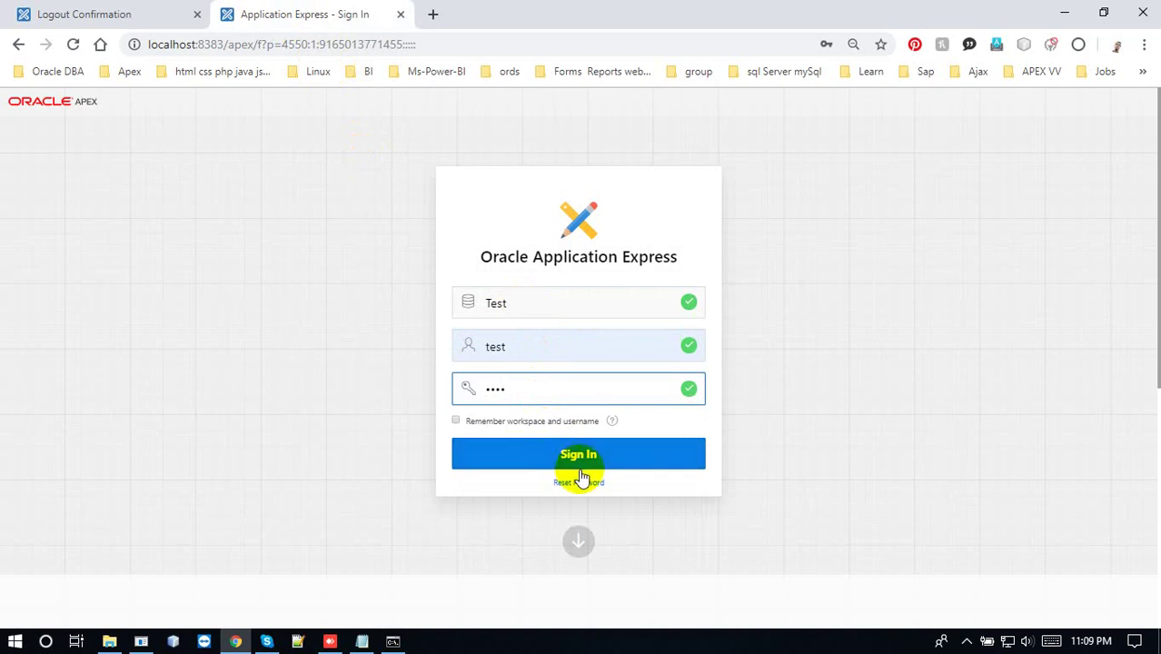
{"action": "left_click", "coordinate": [584, 463]}
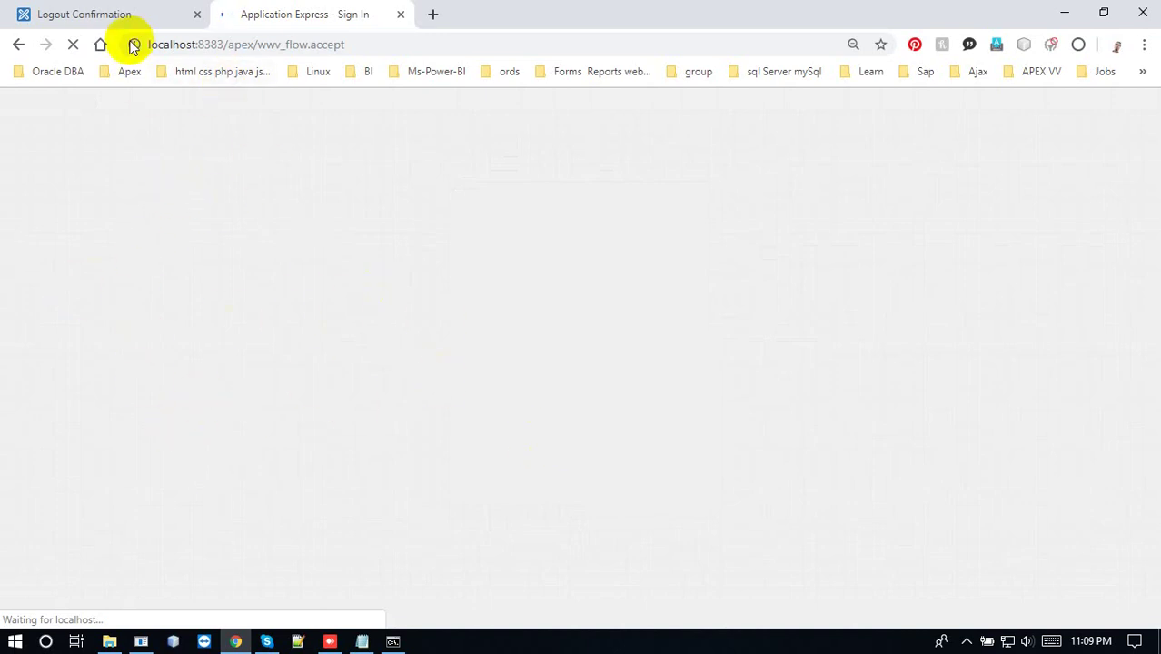
Start a new session from the expired-session page and close the Logout Confirmation tab
{"action": "left_click", "coordinate": [116, 11]}
{"action": "left_click", "coordinate": [284, 9]}
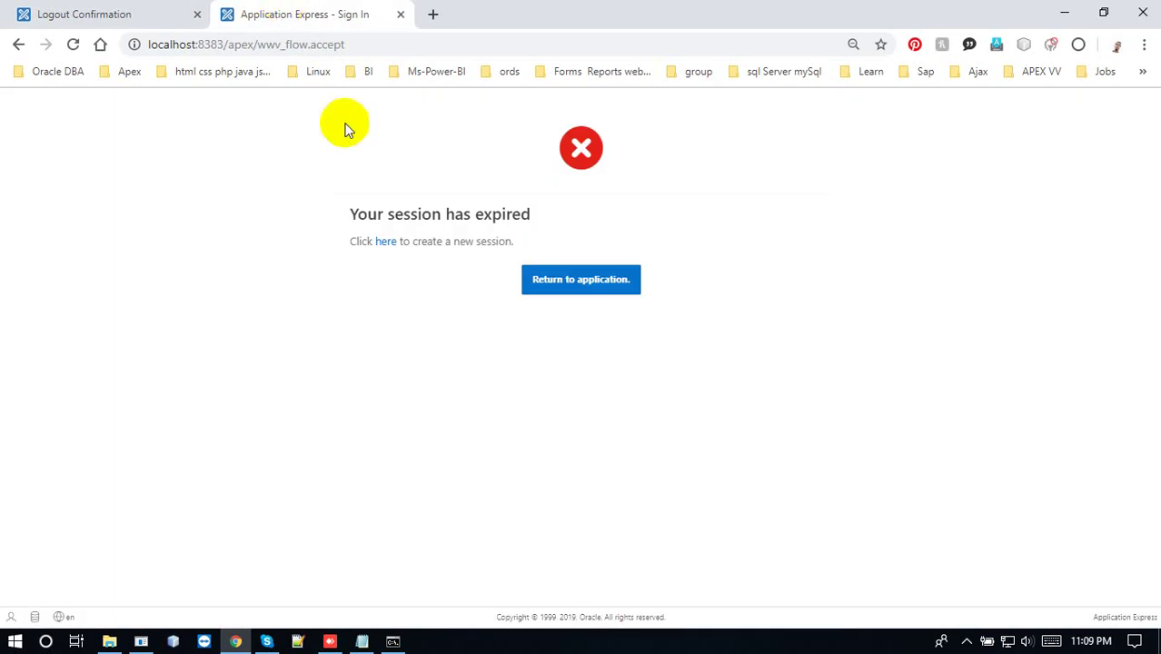
{"action": "left_click", "coordinate": [379, 241]}
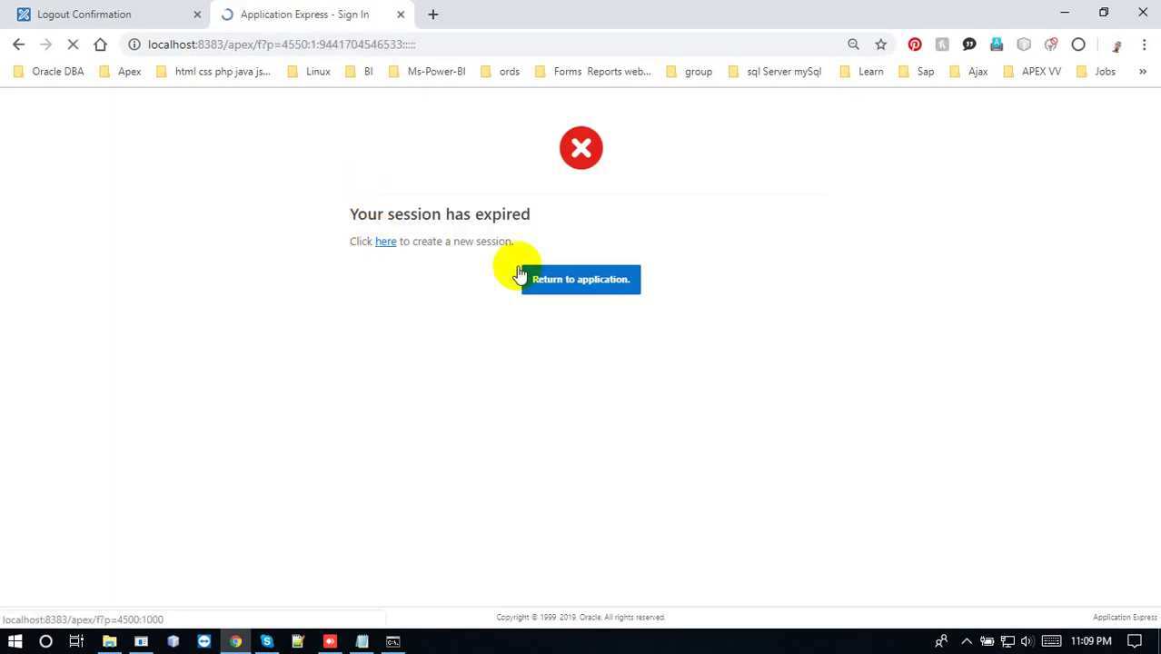
{"action": "left_click", "coordinate": [202, 16]}
{"action": "left_click", "coordinate": [197, 14]}
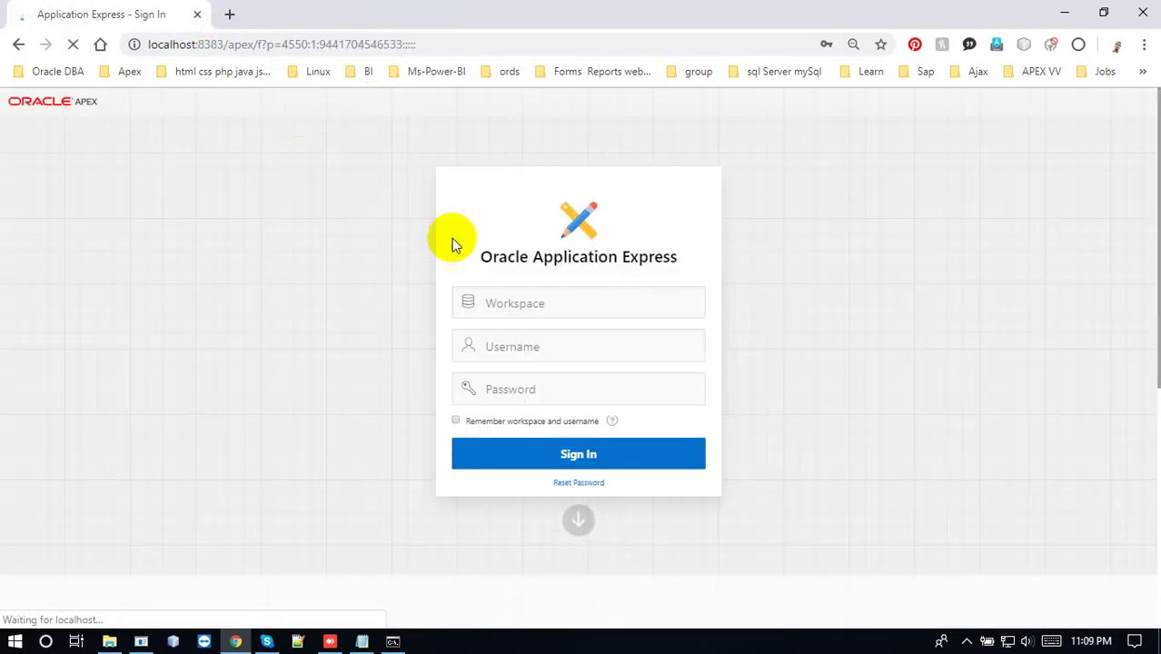
Re-enter workspace test, username test and the saved password, and sign in
{"action": "left_click", "coordinate": [534, 304]}
{"action": "type", "text": "test"}
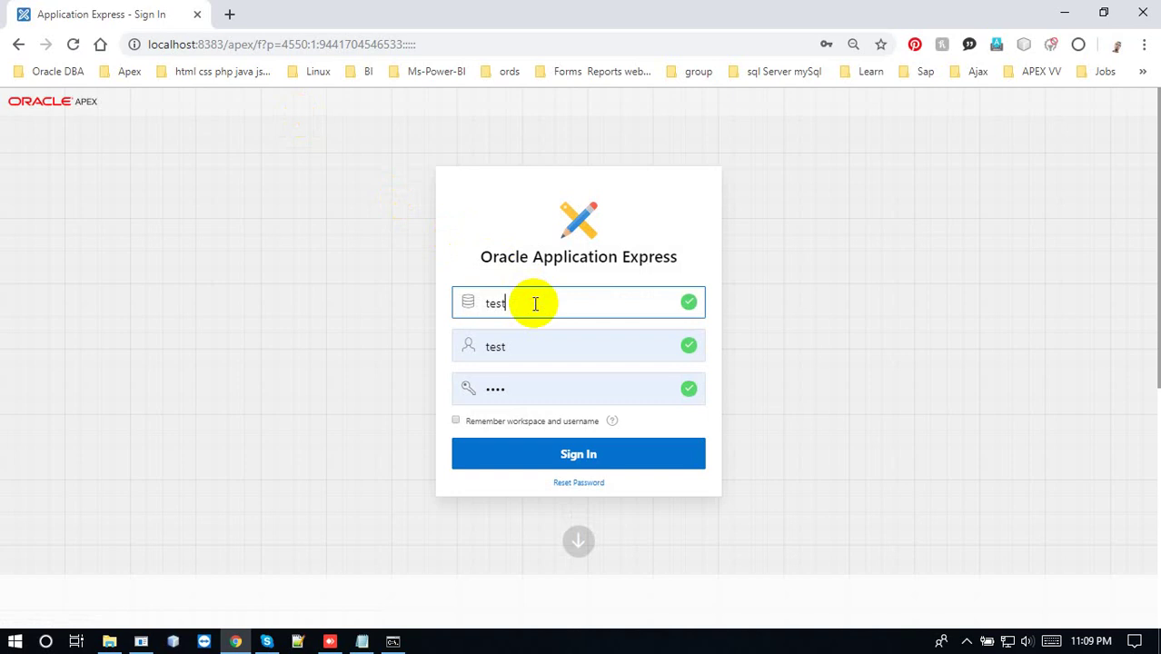
{"action": "key", "text": "Tab"}
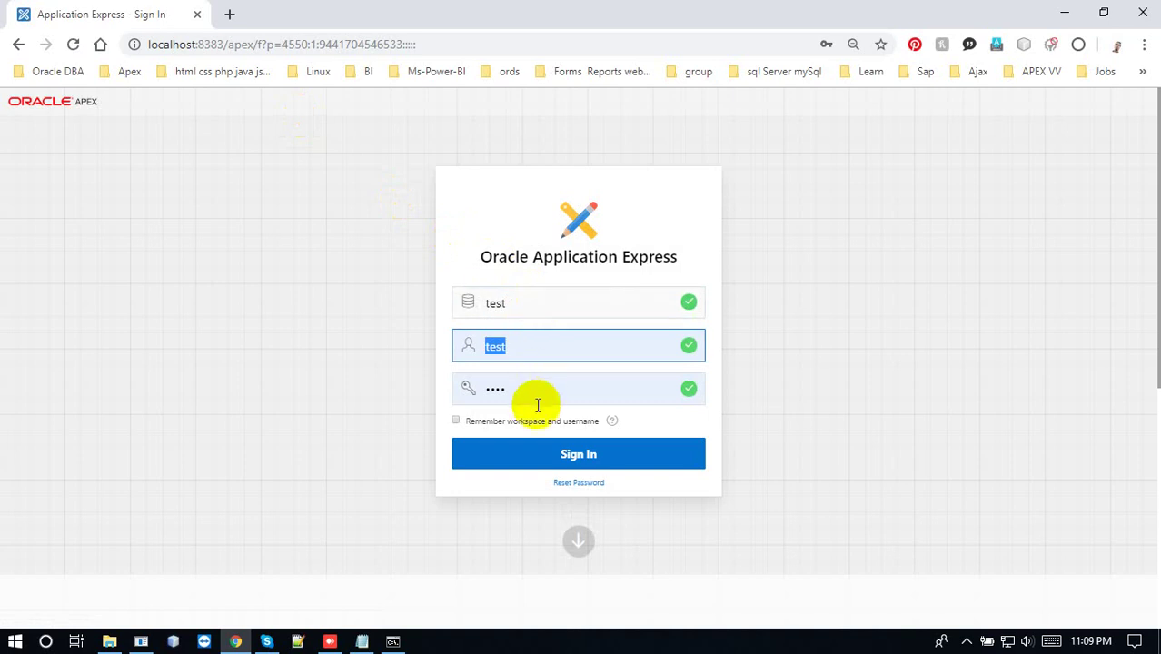
{"action": "left_click", "coordinate": [547, 396]}
{"action": "left_click", "coordinate": [538, 353]}
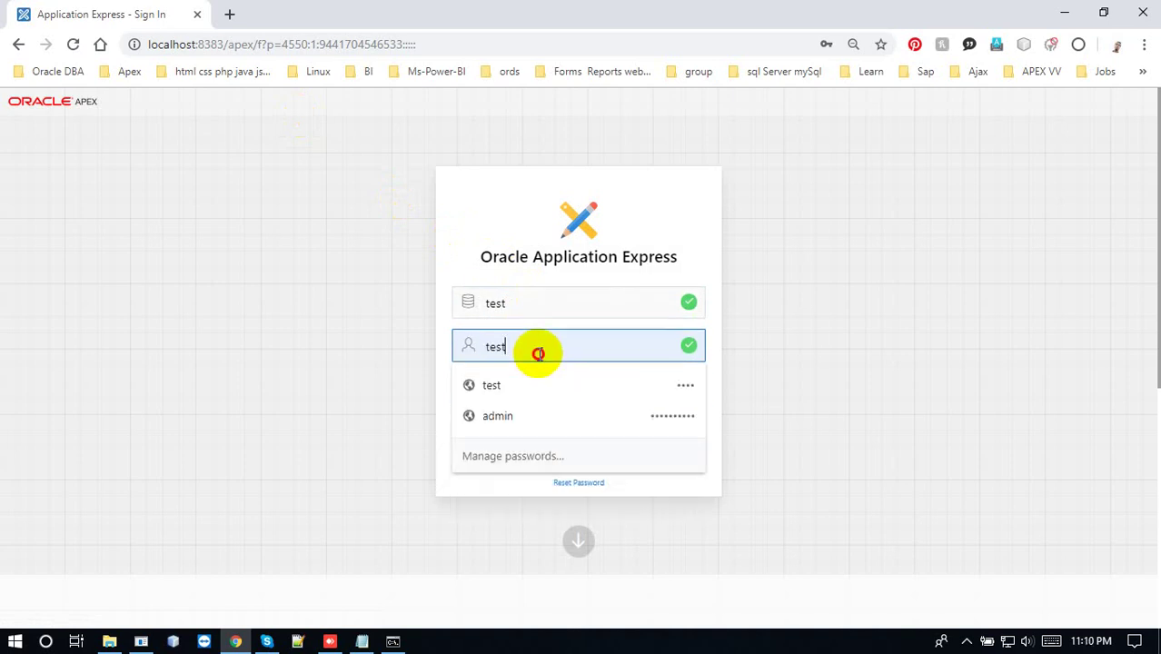
{"action": "double_click", "coordinate": [538, 353]}
{"action": "type", "text": "test"}
{"action": "key", "text": "shift+Left"}
{"action": "key", "text": "shift+Left"}
{"action": "key", "text": "shift+Left"}
{"action": "key", "text": "shift+Left"}
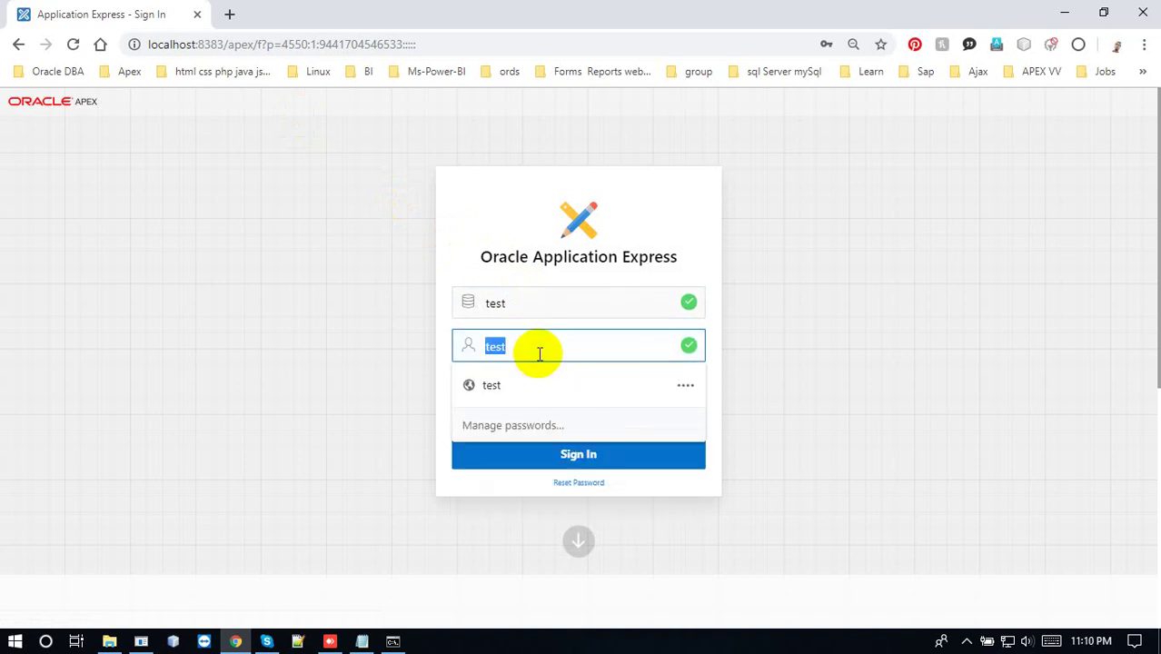
{"action": "key", "text": "Tab"}
{"action": "left_click", "coordinate": [531, 393]}
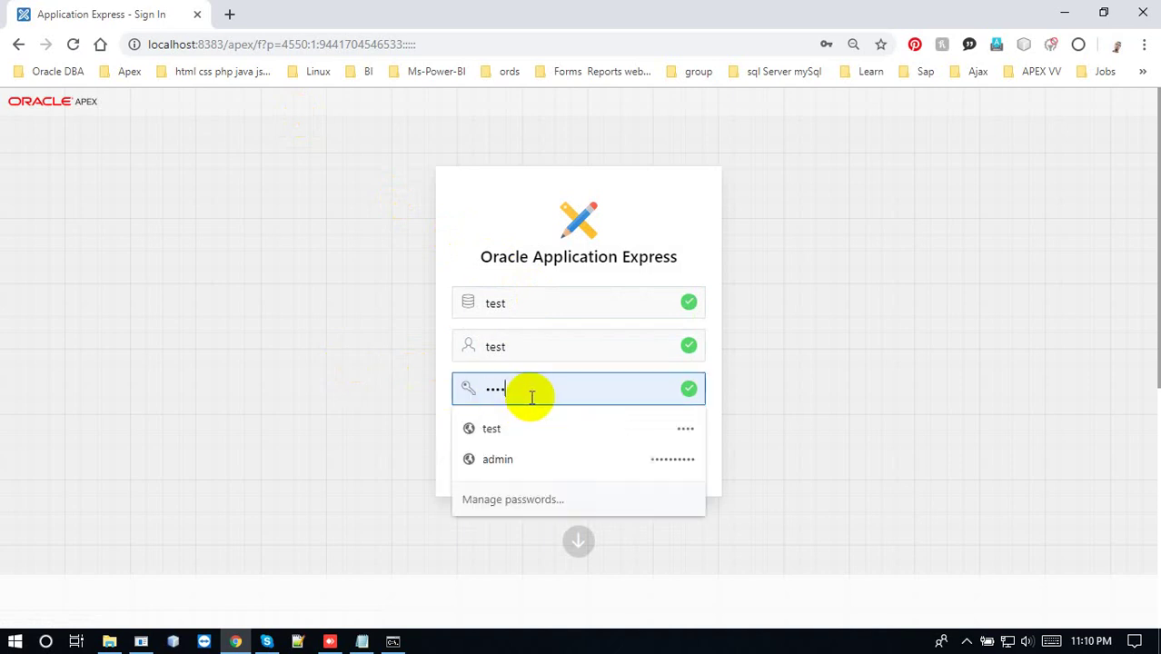
{"action": "double_click", "coordinate": [531, 397]}
{"action": "left_click", "coordinate": [531, 397]}
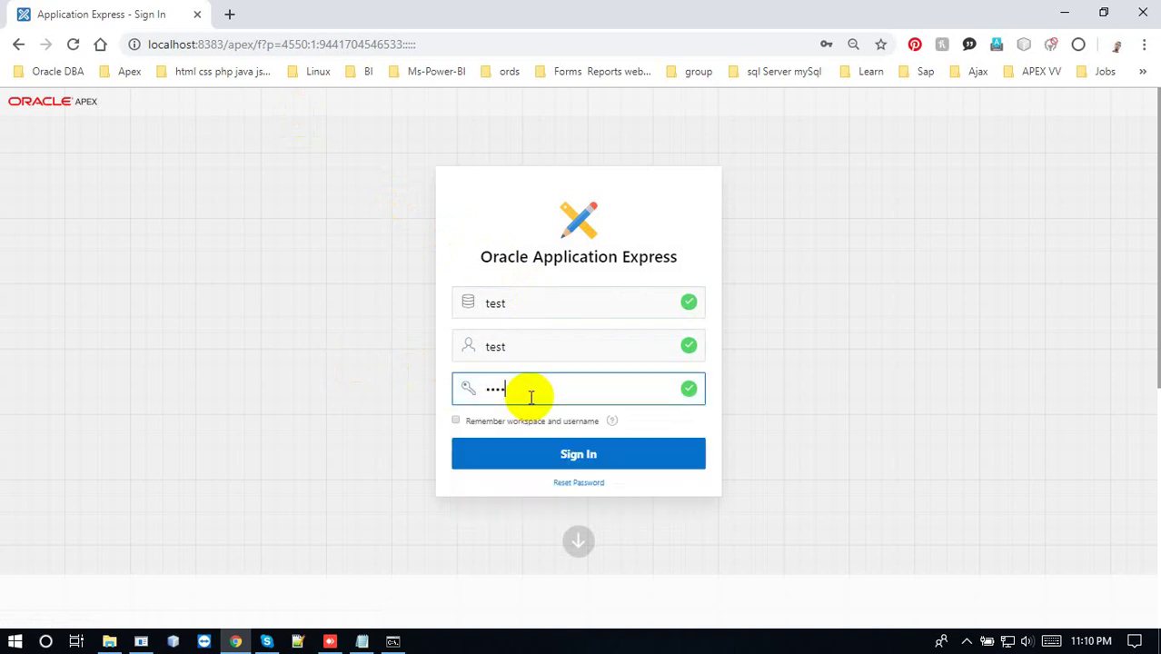
{"action": "left_click", "coordinate": [590, 465]}
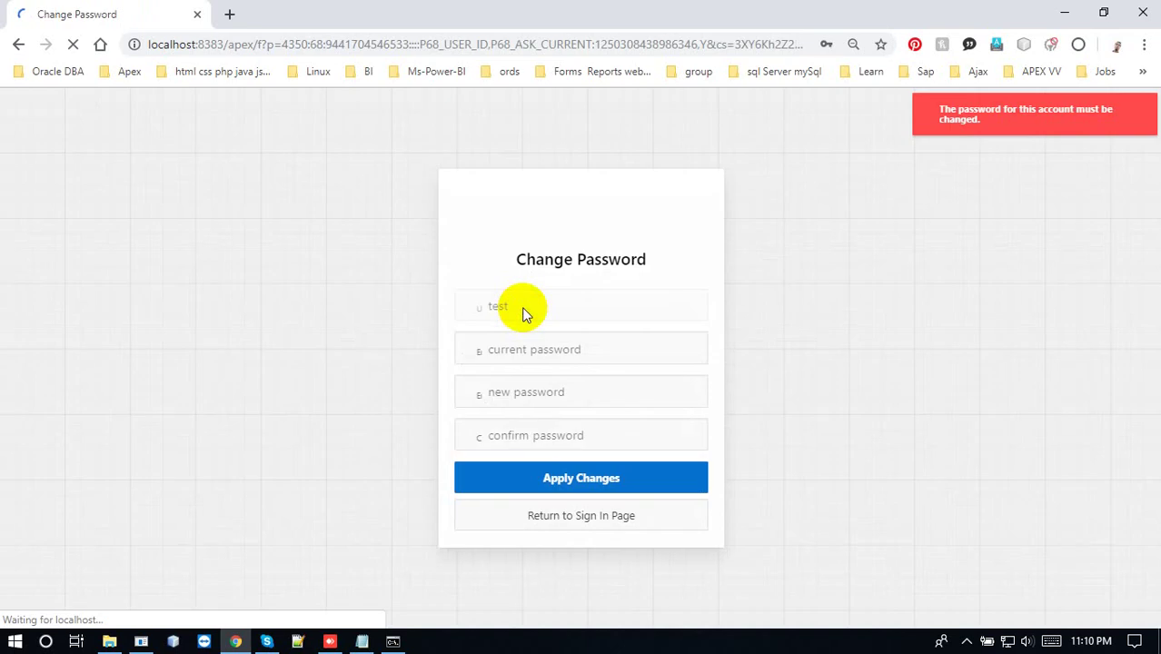
Enter the current password, enter and confirm a new password, and apply the change
{"action": "left_click", "coordinate": [534, 354]}
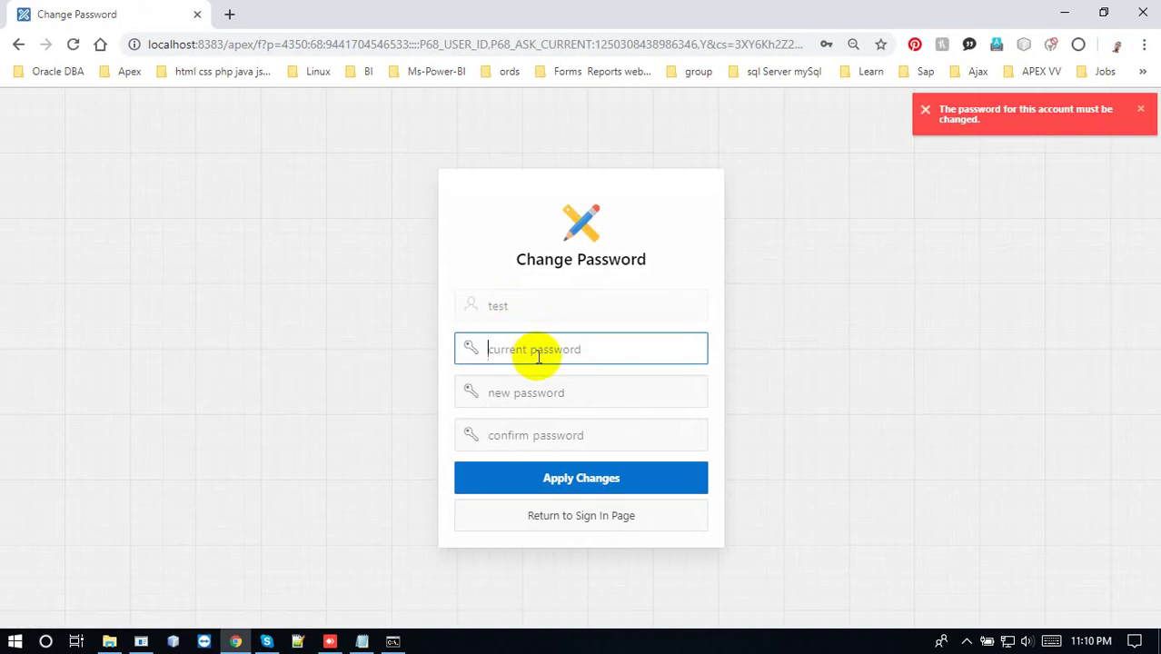
{"action": "left_click", "coordinate": [537, 355]}
{"action": "type", "text": "test"}
{"action": "left_click", "coordinate": [536, 386]}
{"action": "type", "text": "t"}
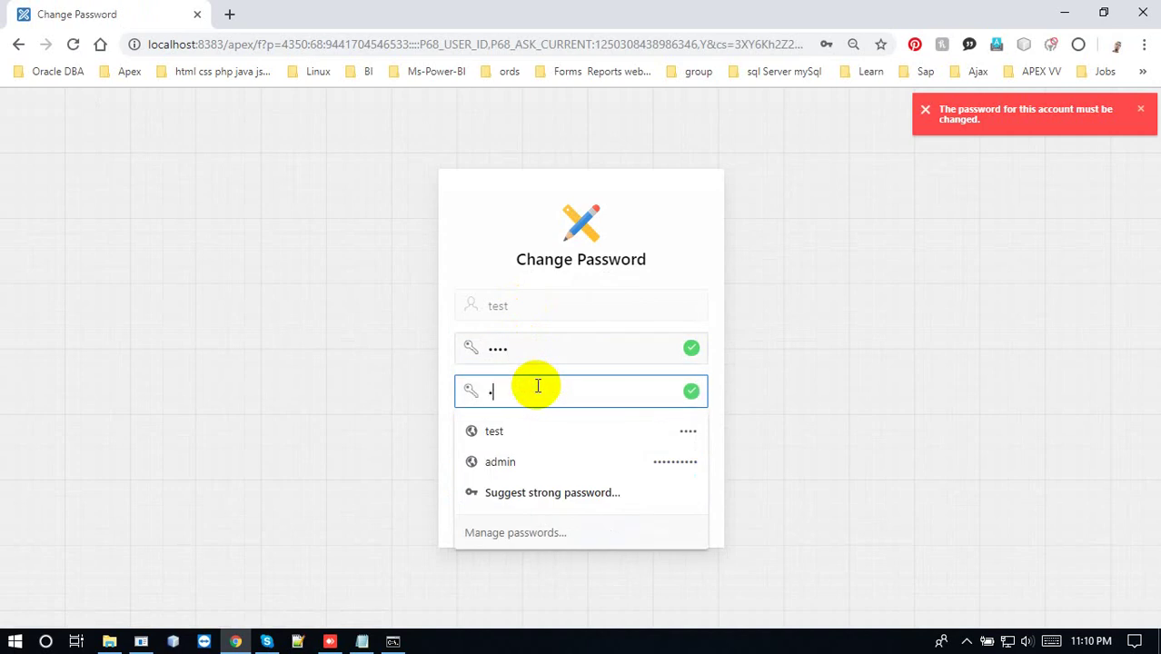
{"action": "left_click", "coordinate": [507, 434]}
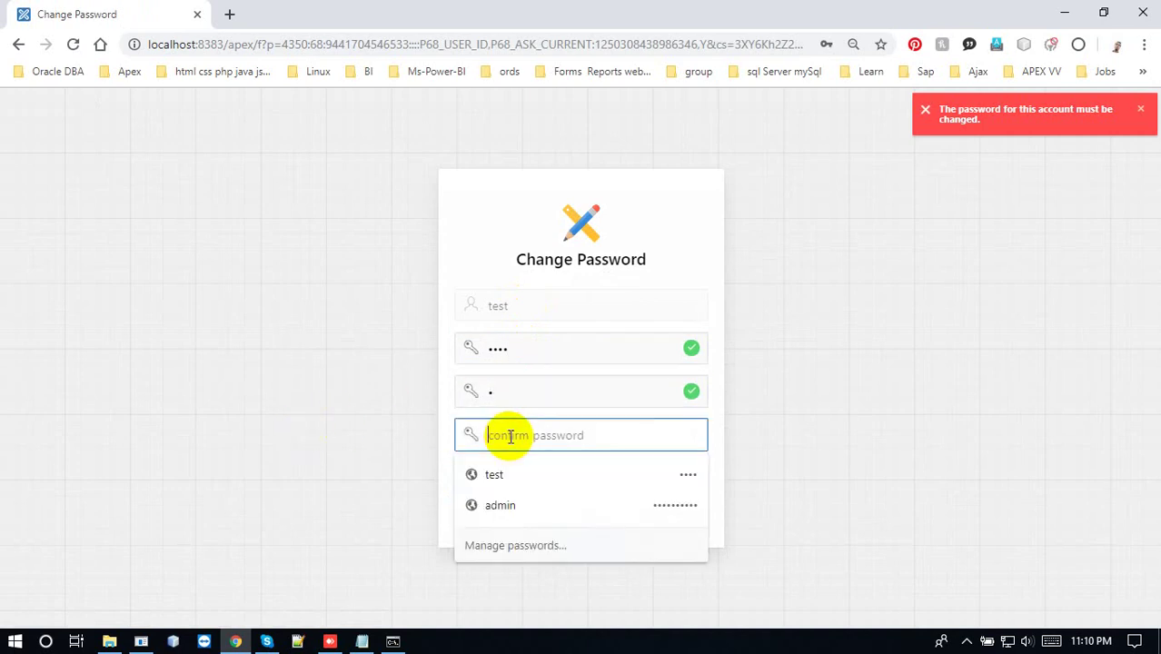
{"action": "type", "text": "t"}
{"action": "left_click", "coordinate": [534, 482]}
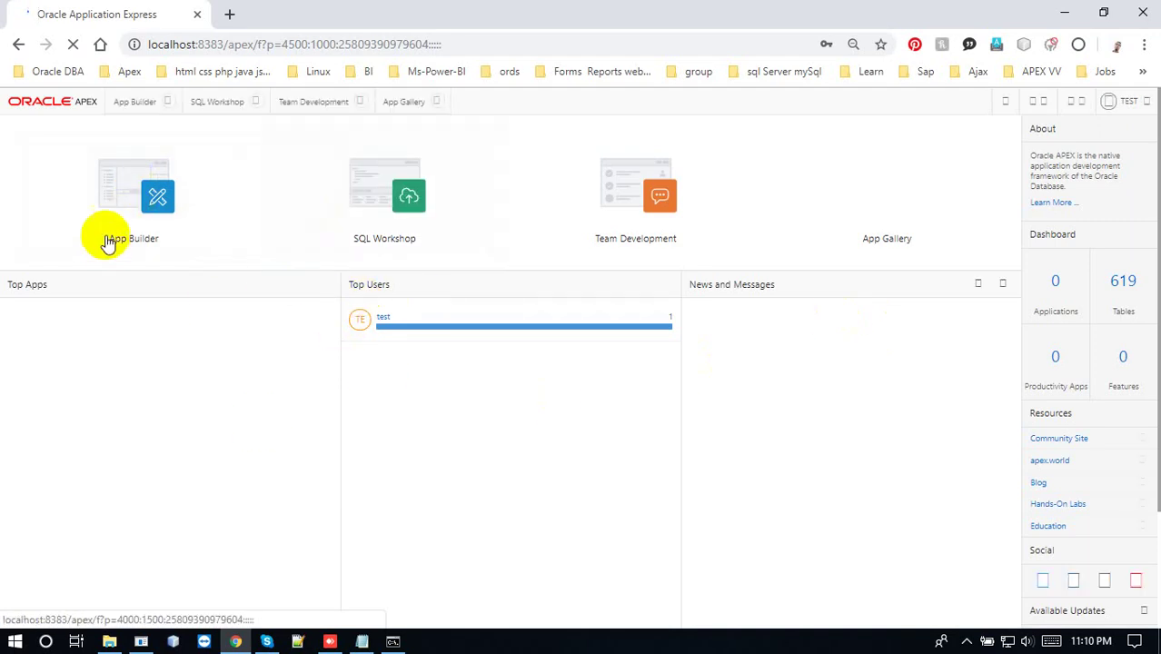
Open App Builder and turn on Dark Mode from the TEST user menu
{"action": "left_click", "coordinate": [145, 191]}
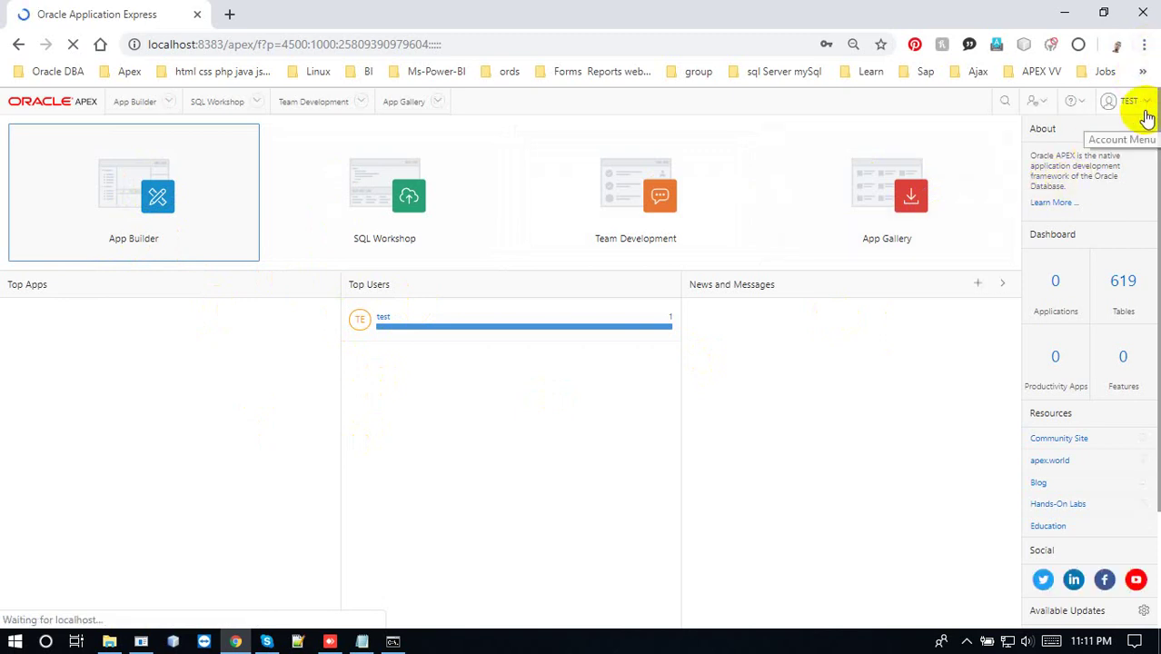
{"action": "left_click", "coordinate": [970, 642]}
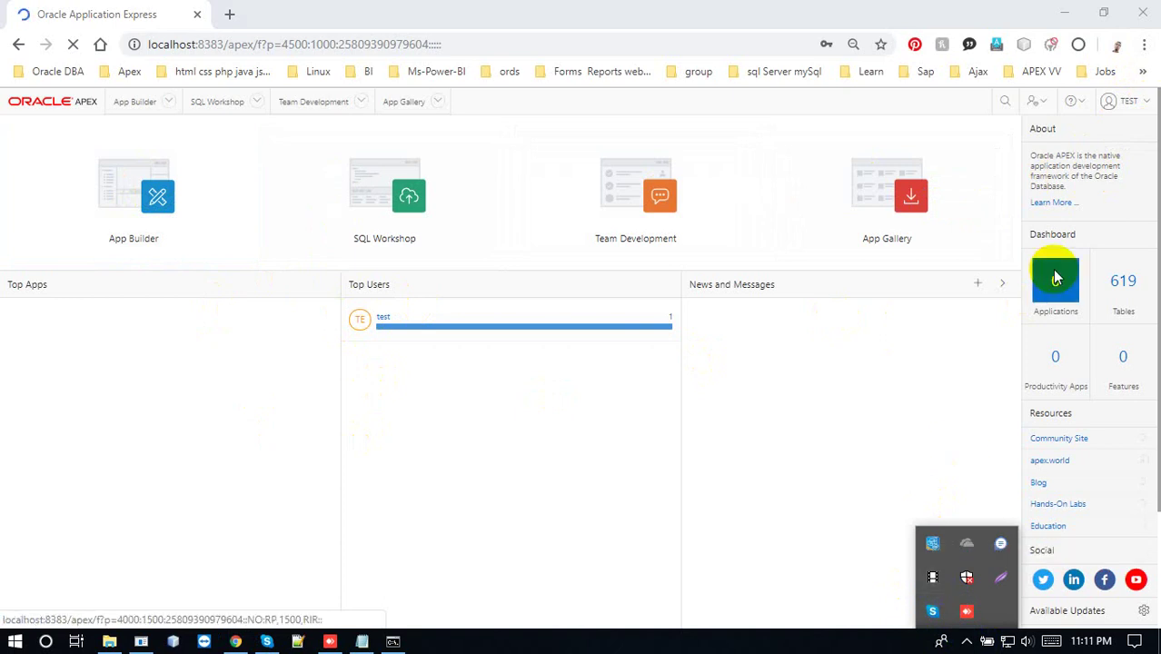
{"action": "left_click", "coordinate": [1135, 105]}
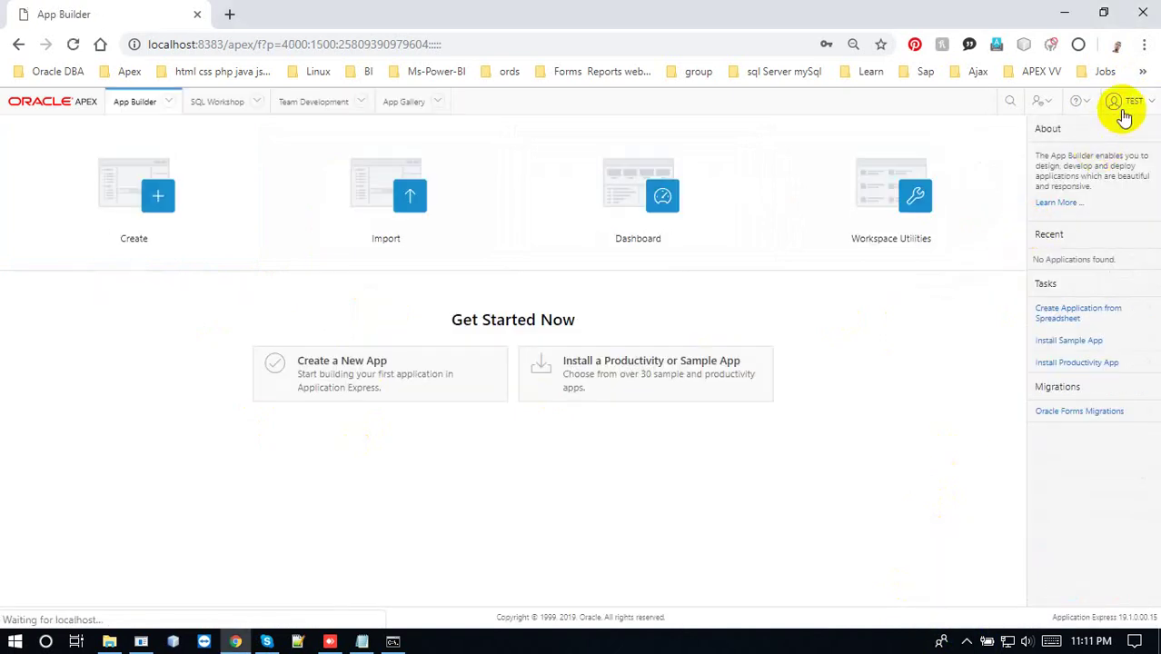
{"action": "left_click", "coordinate": [1131, 106]}
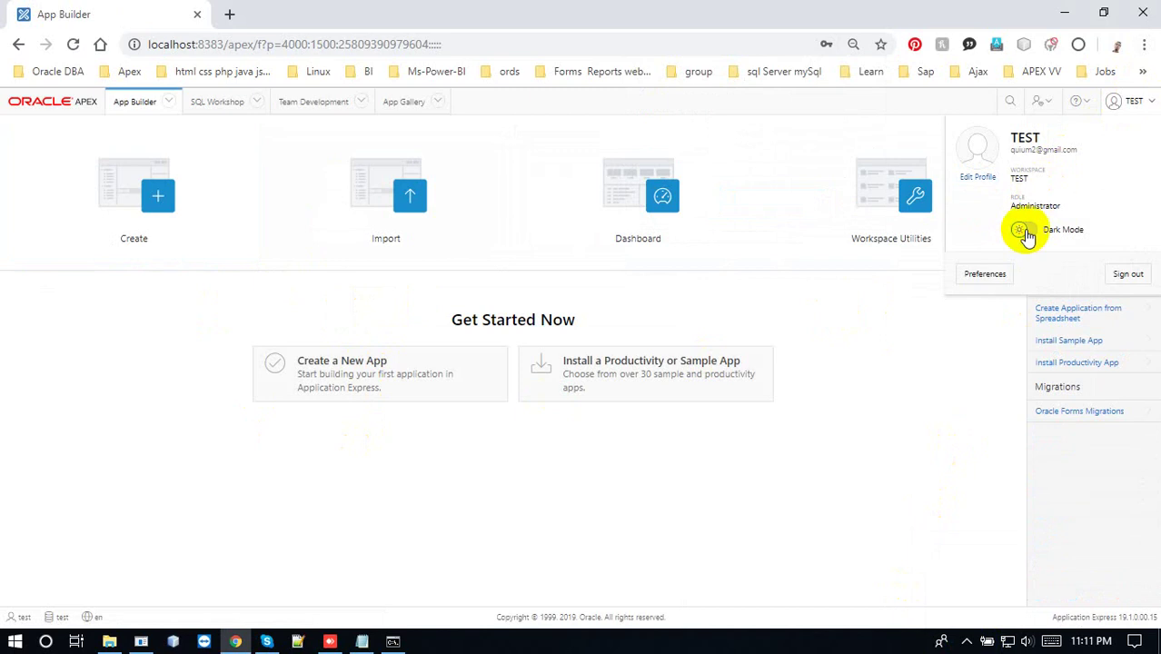
{"action": "left_click", "coordinate": [1024, 233]}
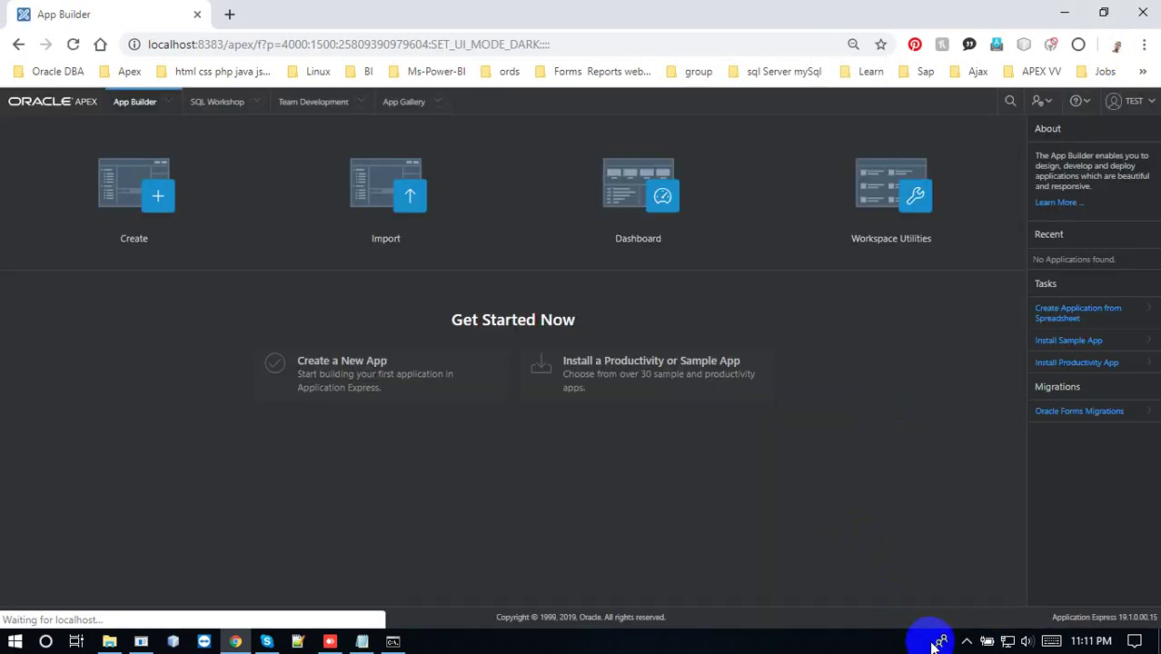
{"action": "left_click", "coordinate": [966, 641]}
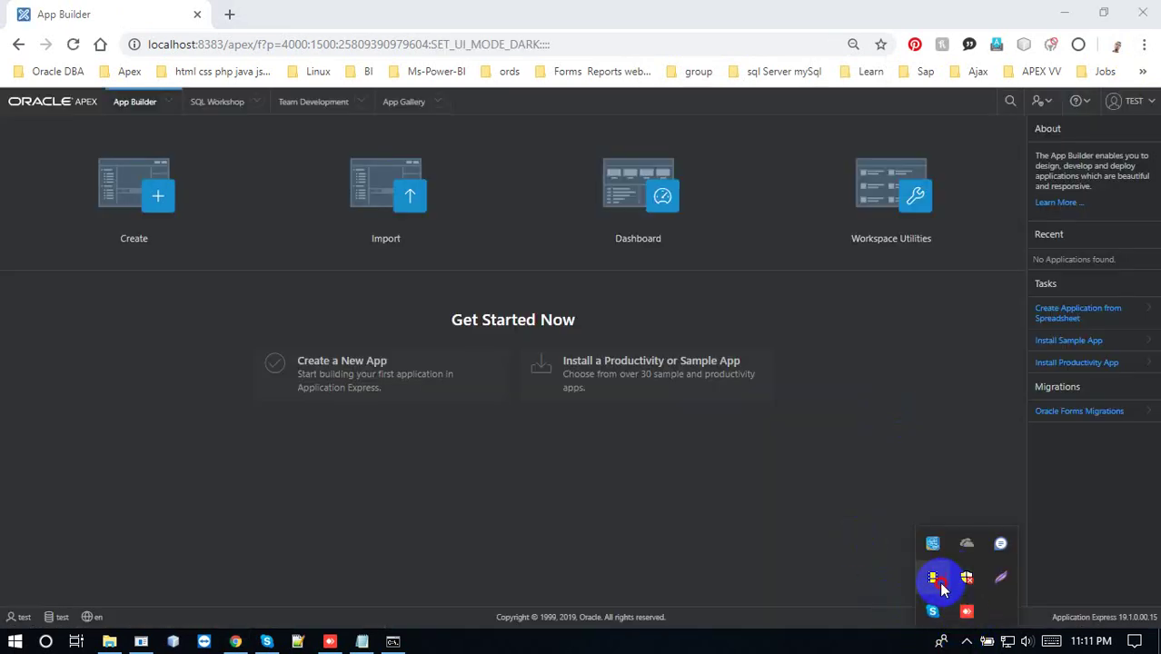